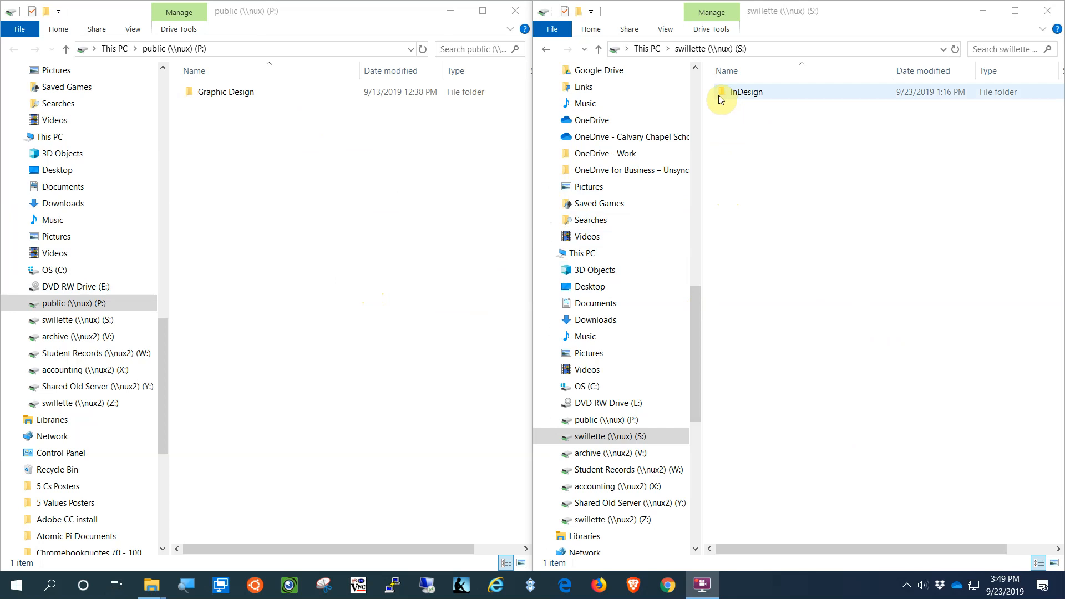
# Step: Open both InDesign folders and rename your existing folder to PARC Flyer Assignment1
pyautogui.doubleClick(721, 95)
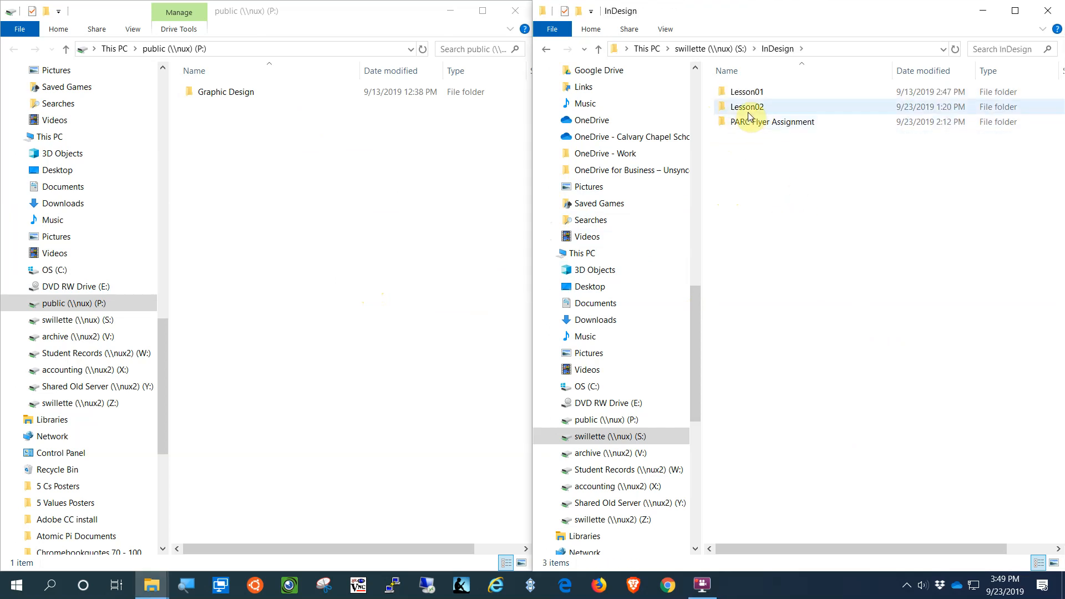
pyautogui.doubleClick(195, 97)
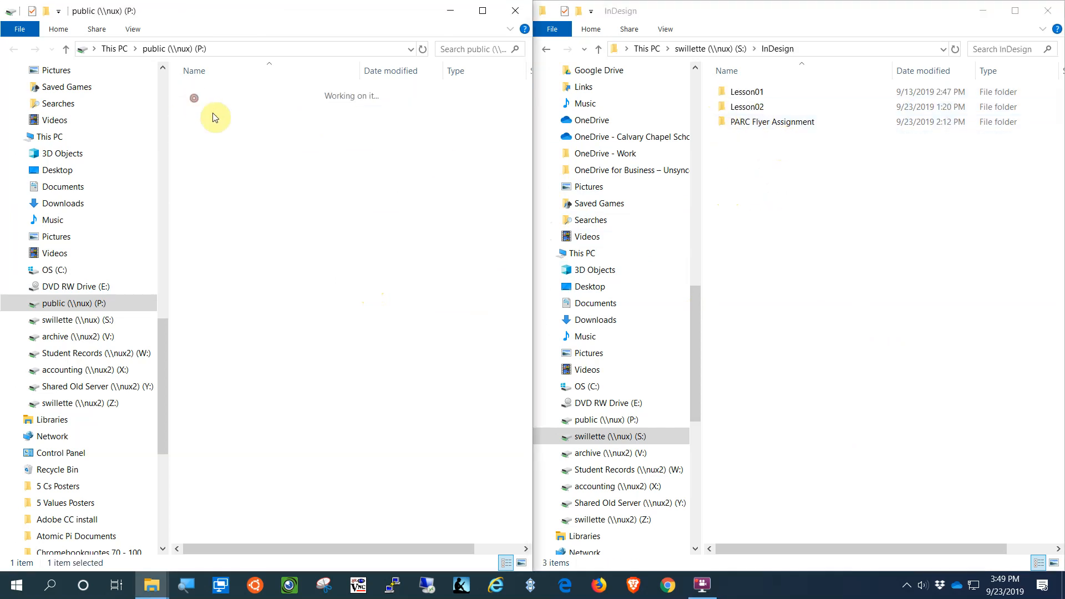
pyautogui.doubleClick(210, 93)
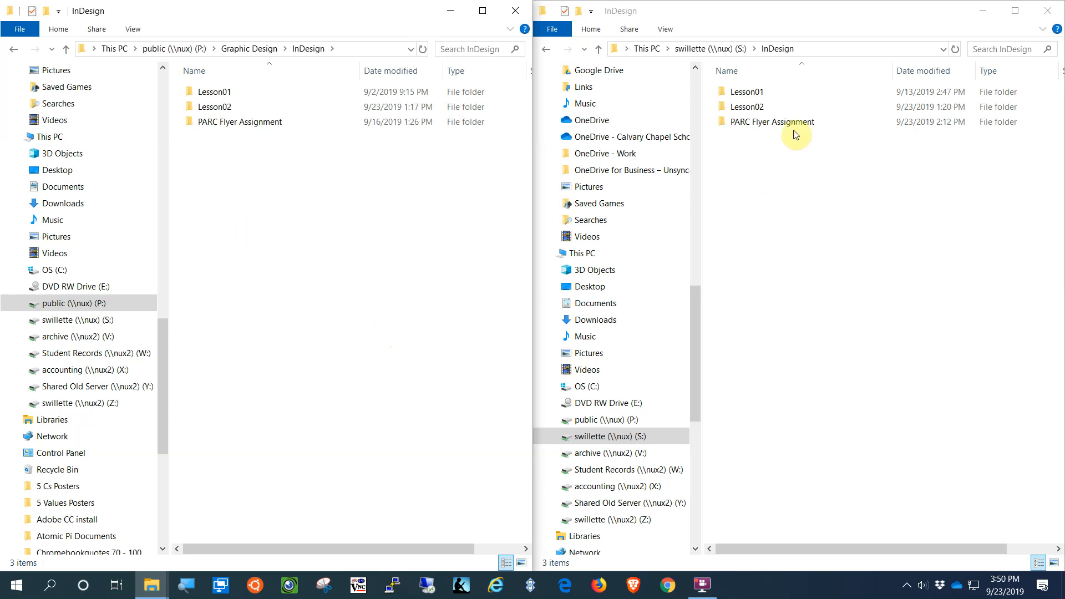
pyautogui.click(808, 125)
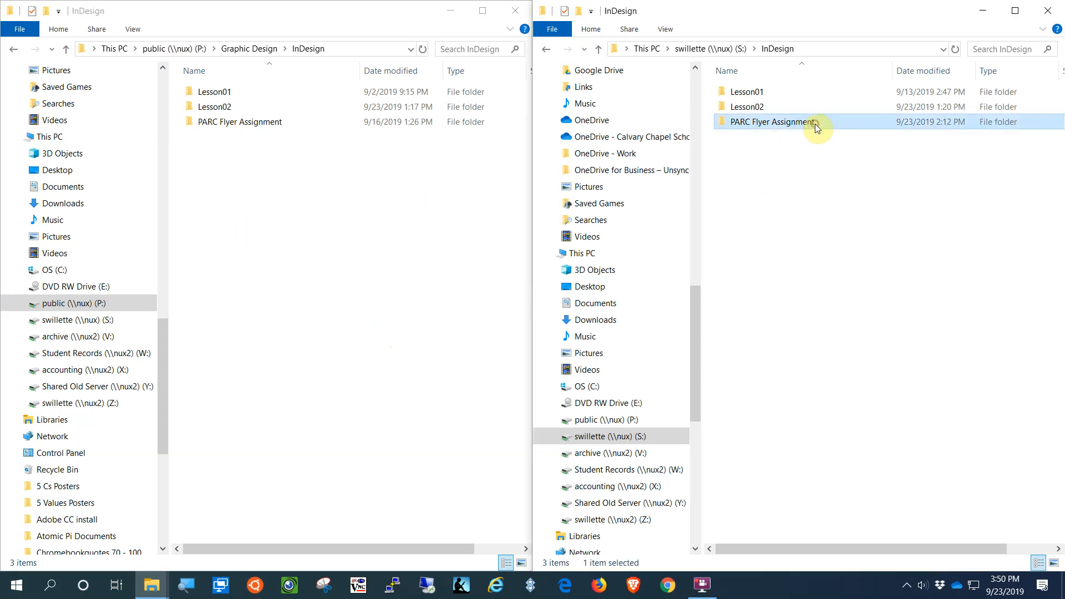
pyautogui.click(814, 125)
pyautogui.click(814, 124)
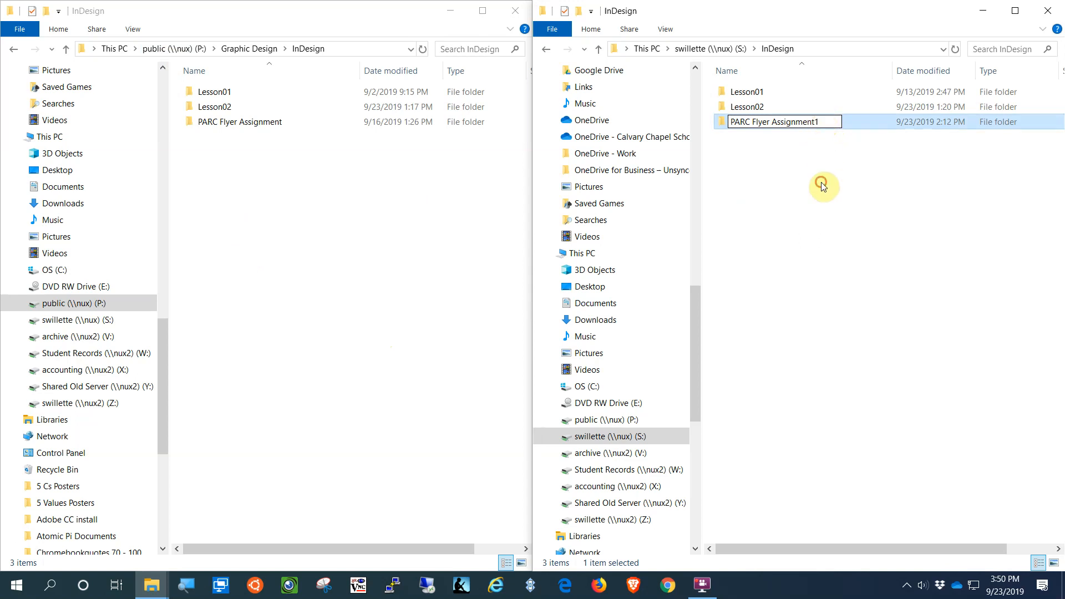
# Step: Copy the public PARC Flyer Assignment folder into your InDesign folder, then close the public drive window
pyautogui.click(222, 128)
pyautogui.moveTo(189, 129); pyautogui.dragTo(757, 253)
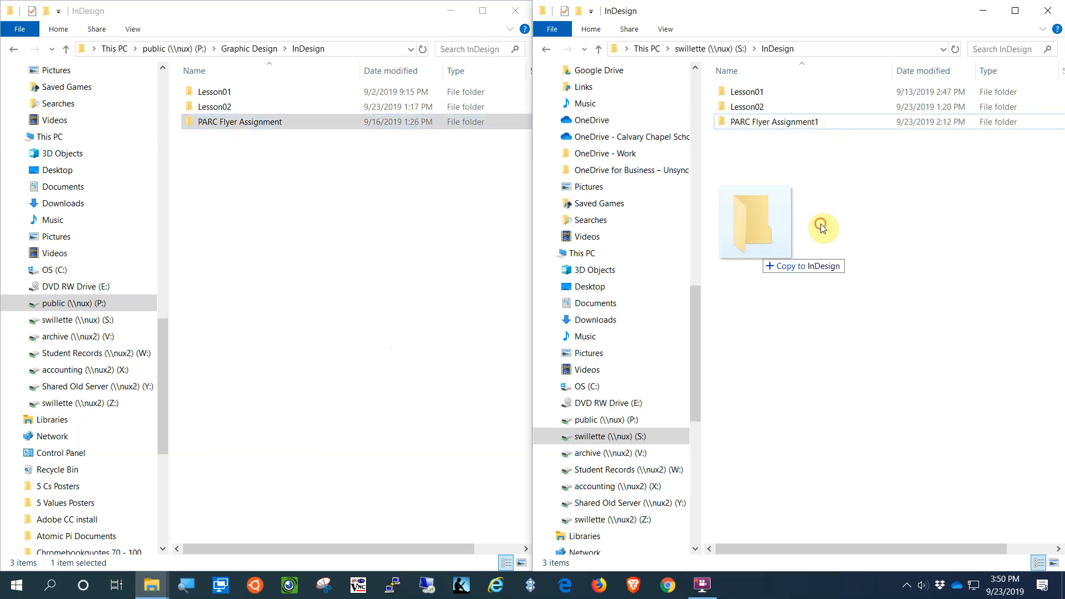
pyautogui.moveTo(821, 224); pyautogui.dragTo(820, 225)
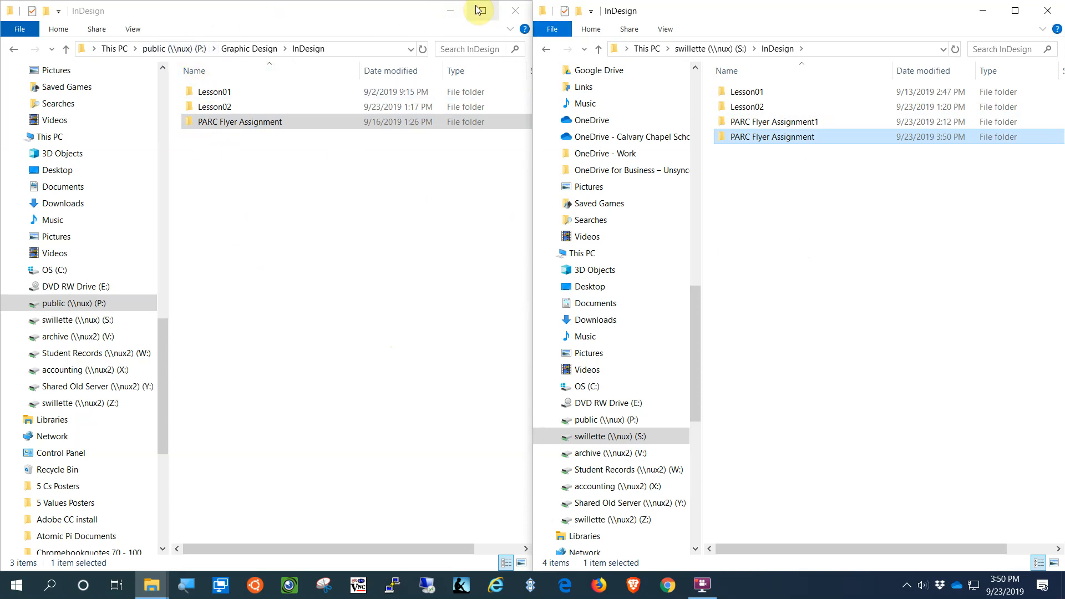
pyautogui.click(514, 12)
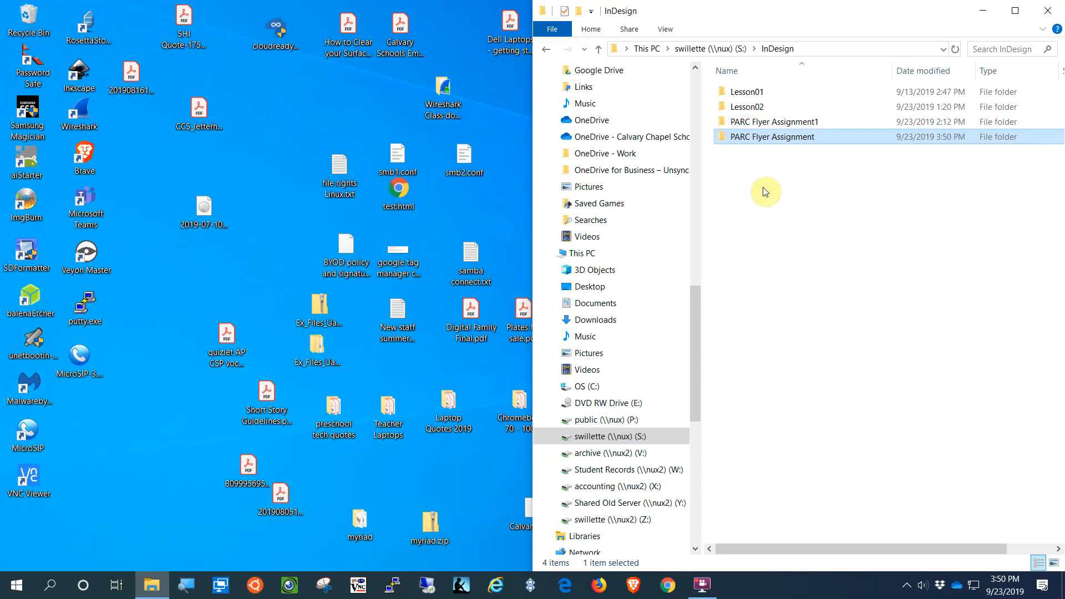
# Step: Open PARC Flyer assignment.indd from the copied folder and maximize the InDesign window
pyautogui.doubleClick(723, 138)
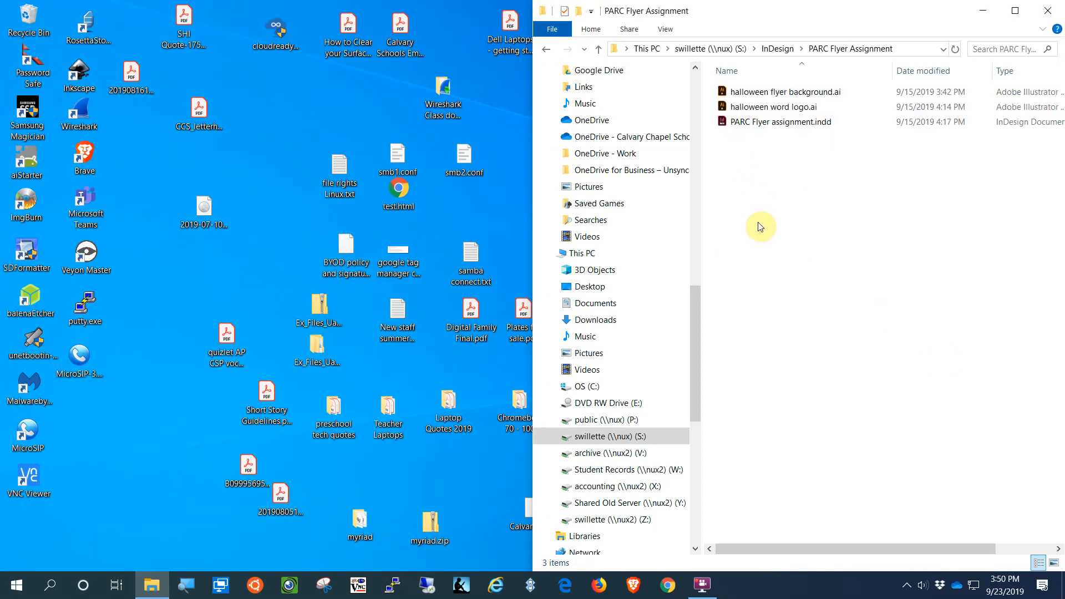
pyautogui.click(724, 123)
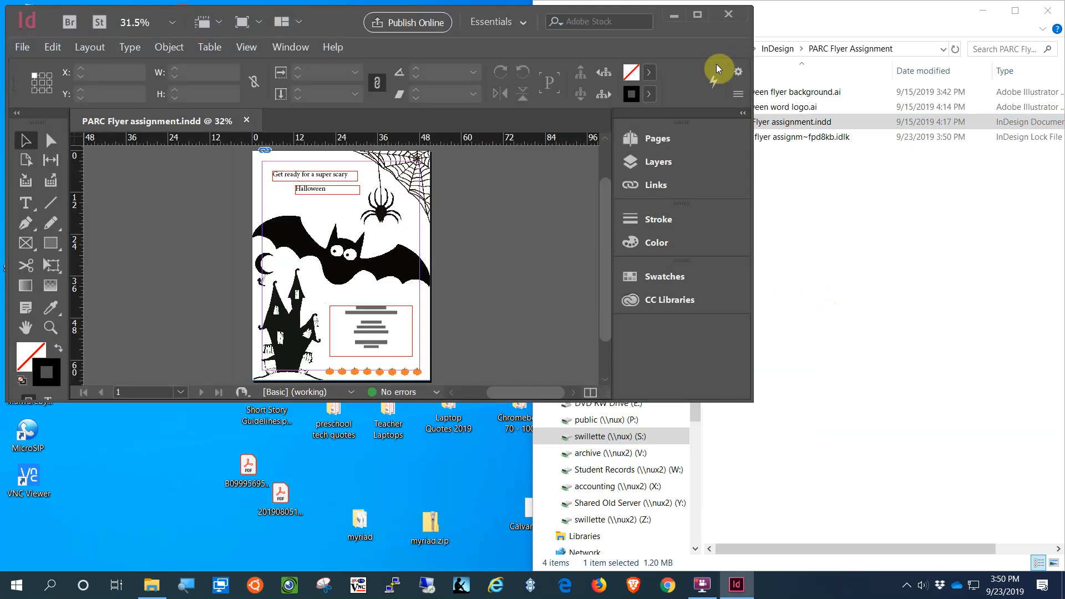
pyautogui.click(699, 15)
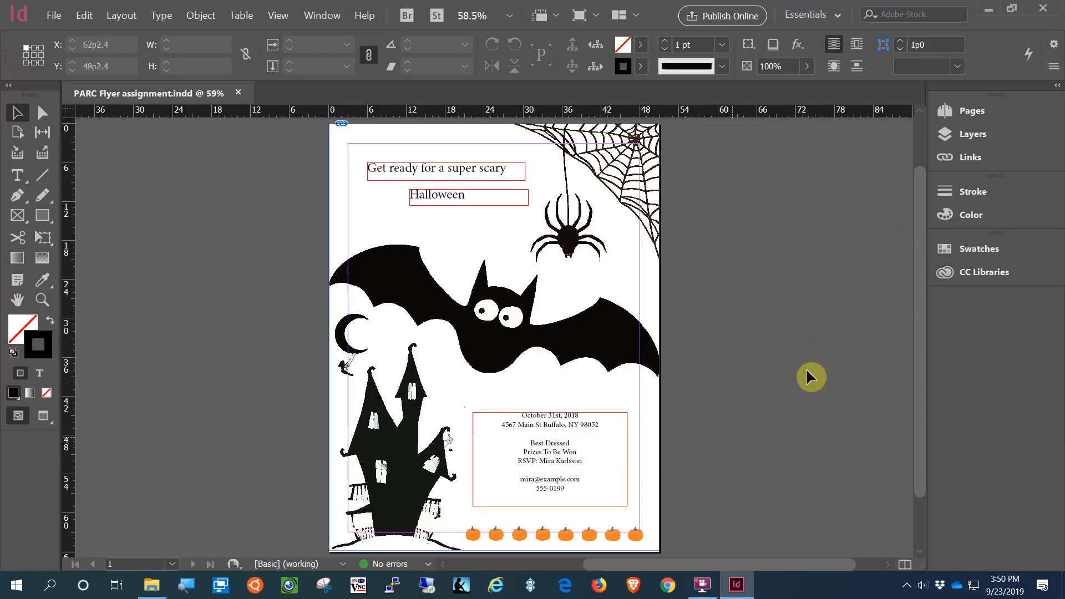
# Step: Show the Layers panel and toggle visibility of the text and background image layers
pyautogui.click(967, 135)
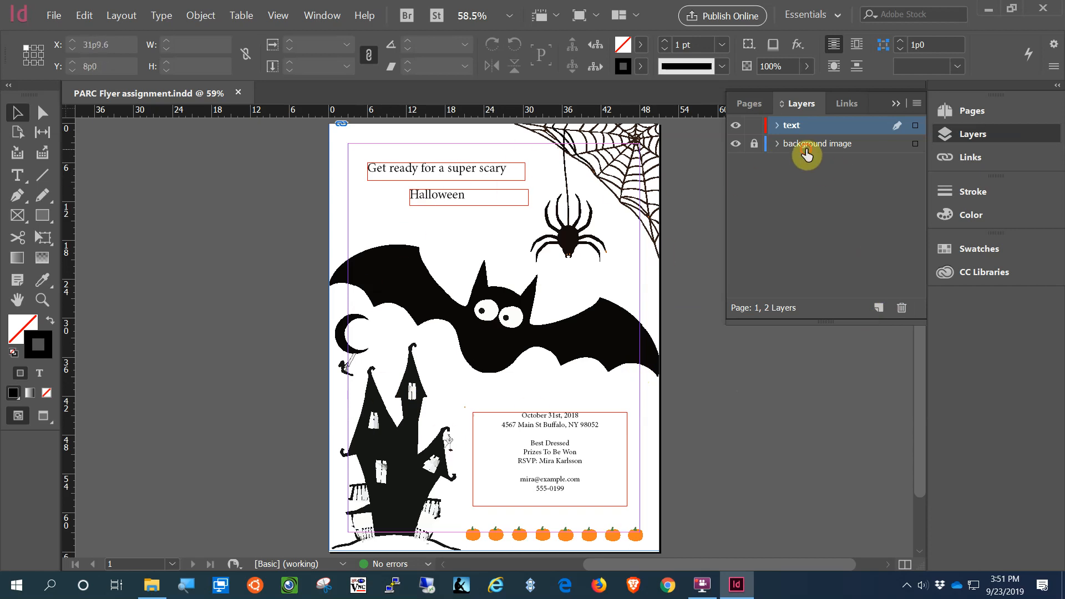
pyautogui.click(813, 144)
pyautogui.click(736, 144)
pyautogui.click(736, 144)
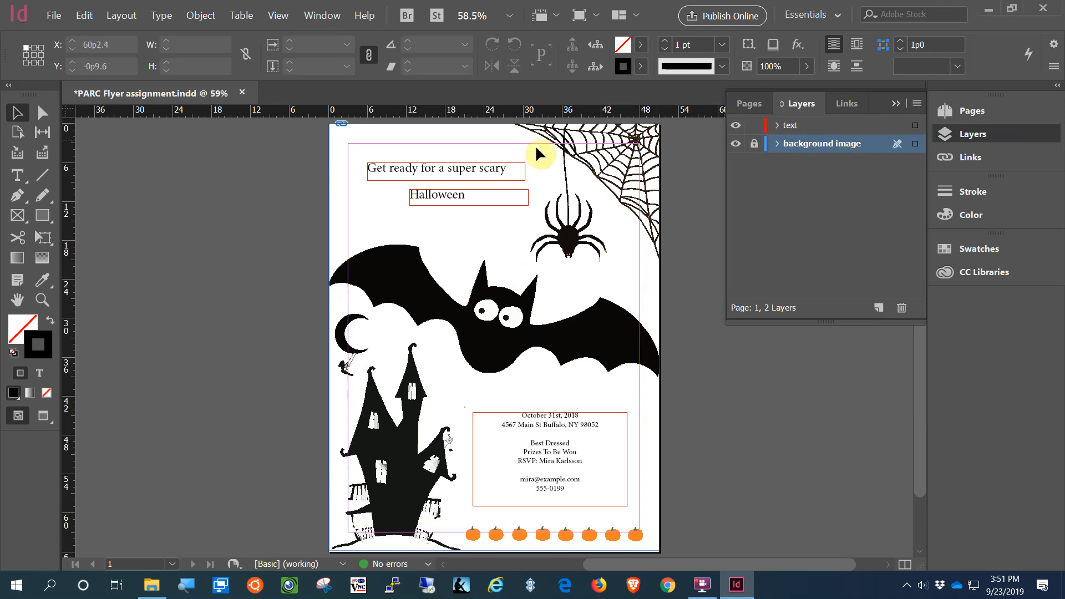
pyautogui.click(735, 125)
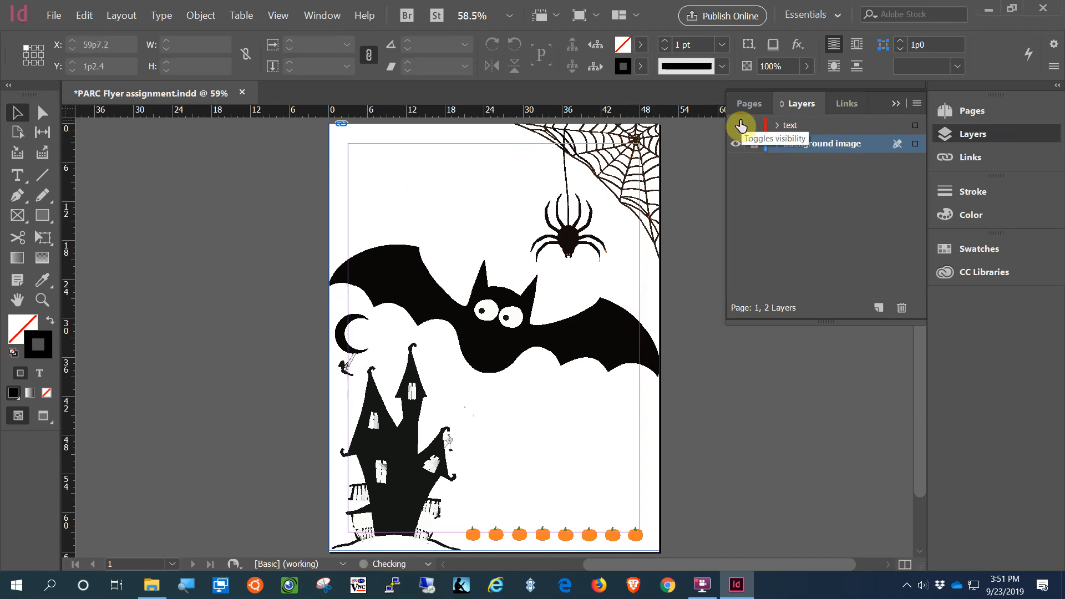
pyautogui.click(736, 125)
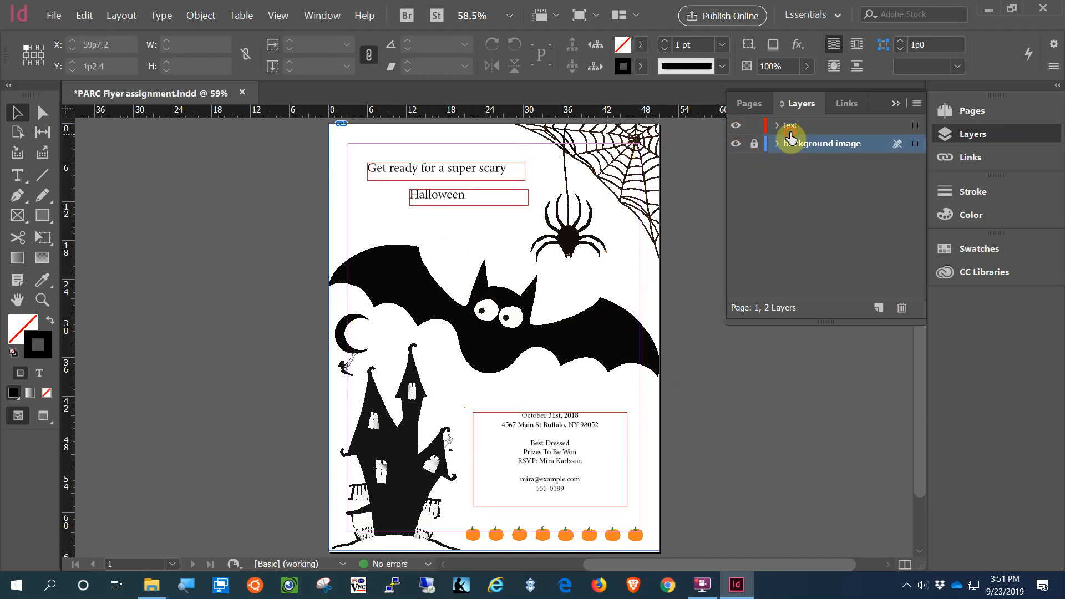
pyautogui.click(790, 131)
pyautogui.click(794, 145)
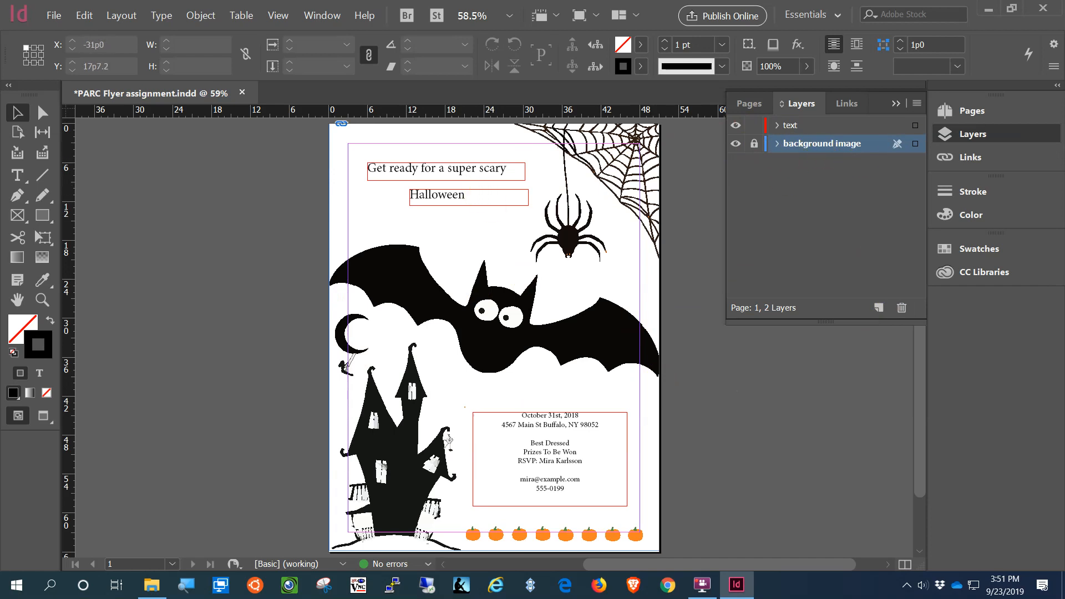
# Step: Lock the background image layer, leaving text as the target layer
pyautogui.click(17, 175)
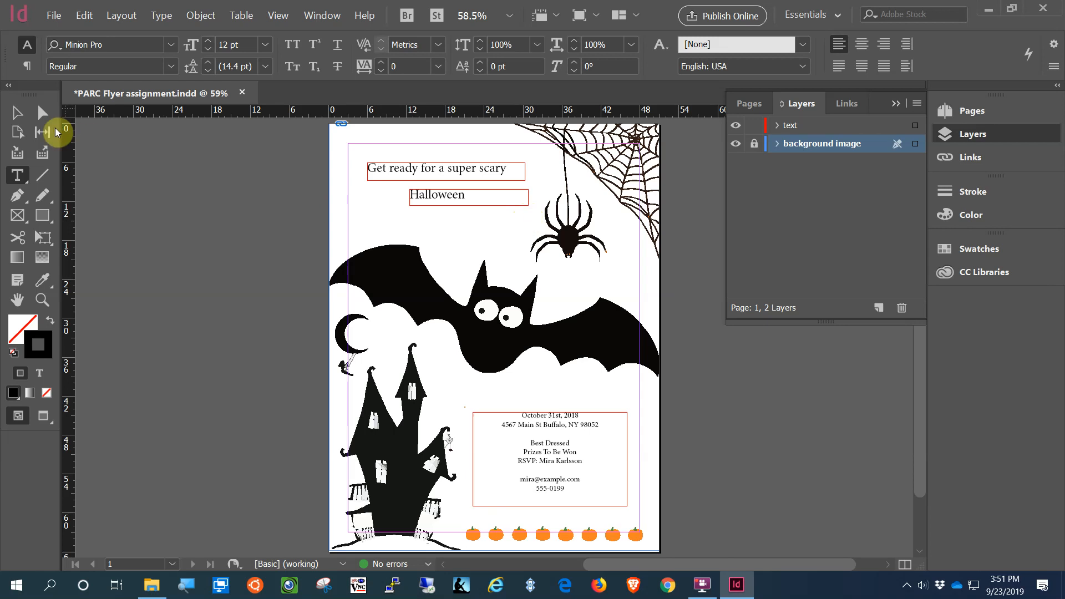
pyautogui.click(17, 113)
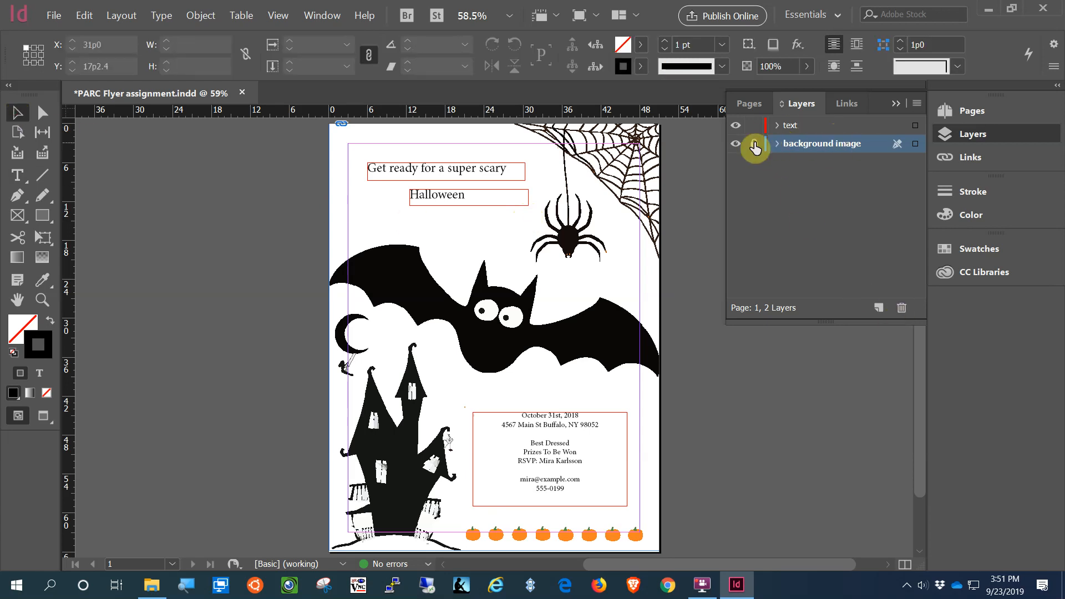
pyautogui.click(812, 129)
pyautogui.click(754, 143)
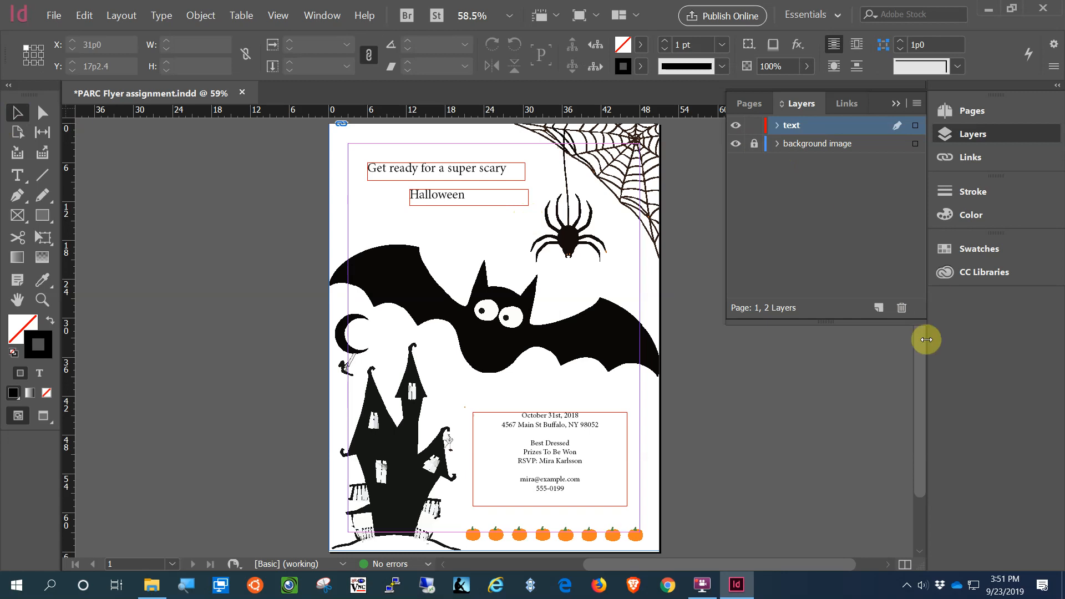
# Step: Create Layer 3, move it below background image, and rename it 'color background'
pyautogui.click(878, 308)
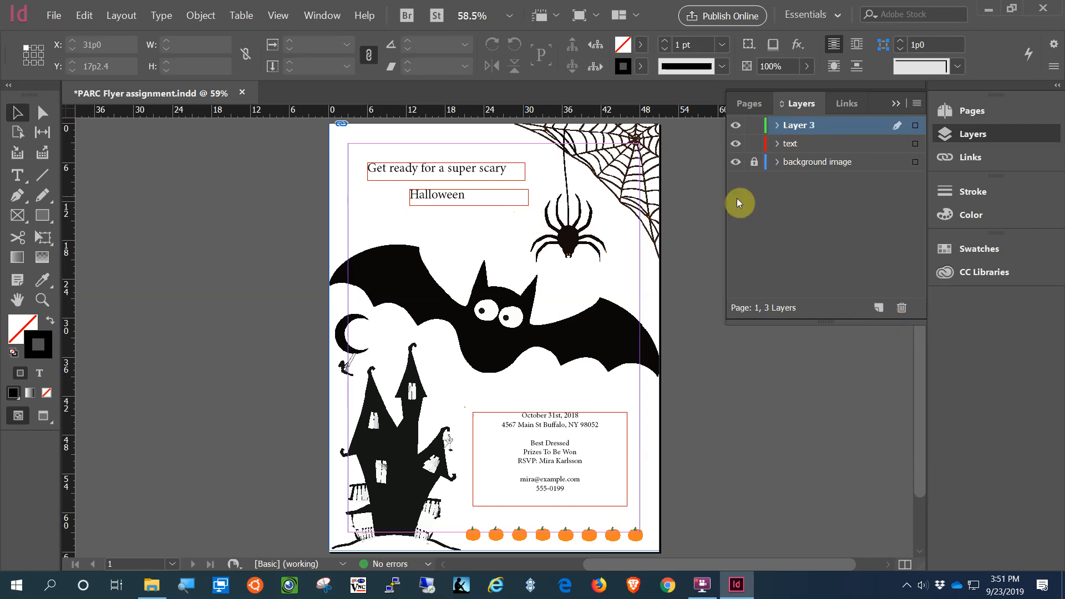
pyautogui.moveTo(836, 130); pyautogui.dragTo(829, 183)
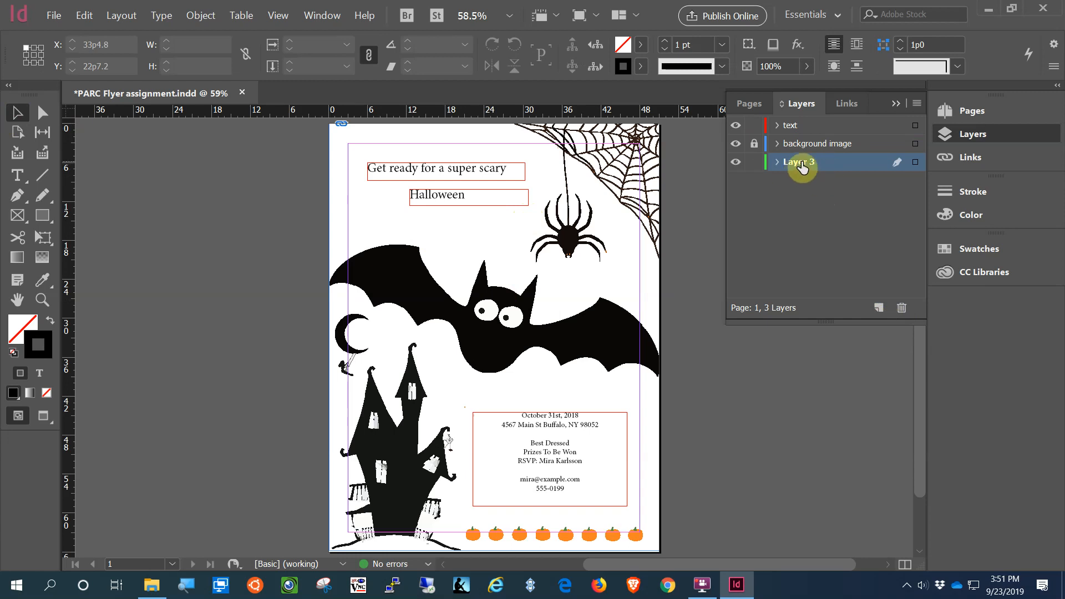
pyautogui.doubleClick(800, 164)
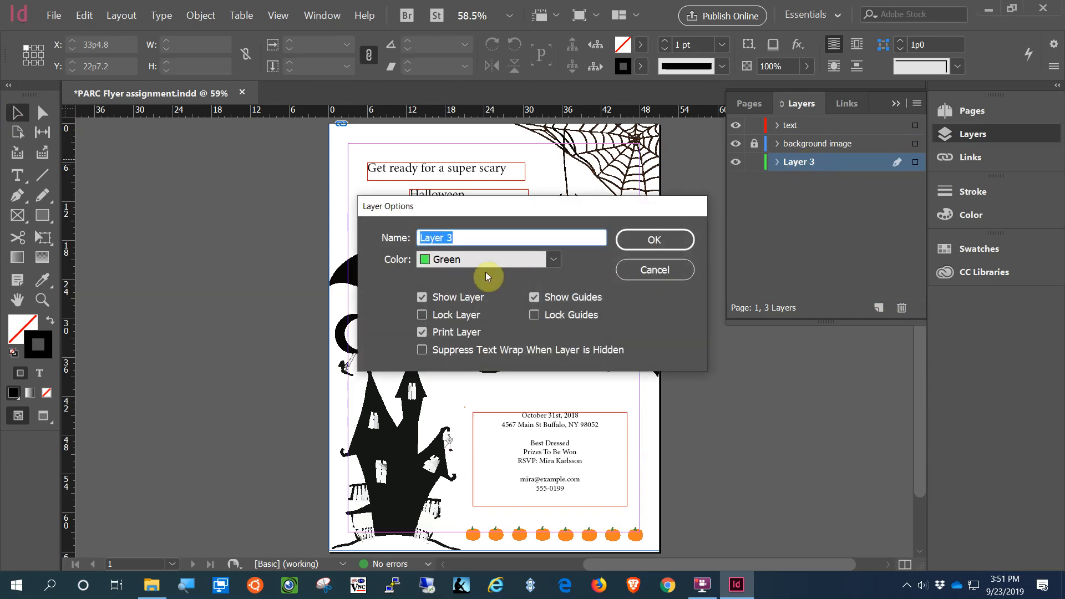
pyautogui.write('color background')
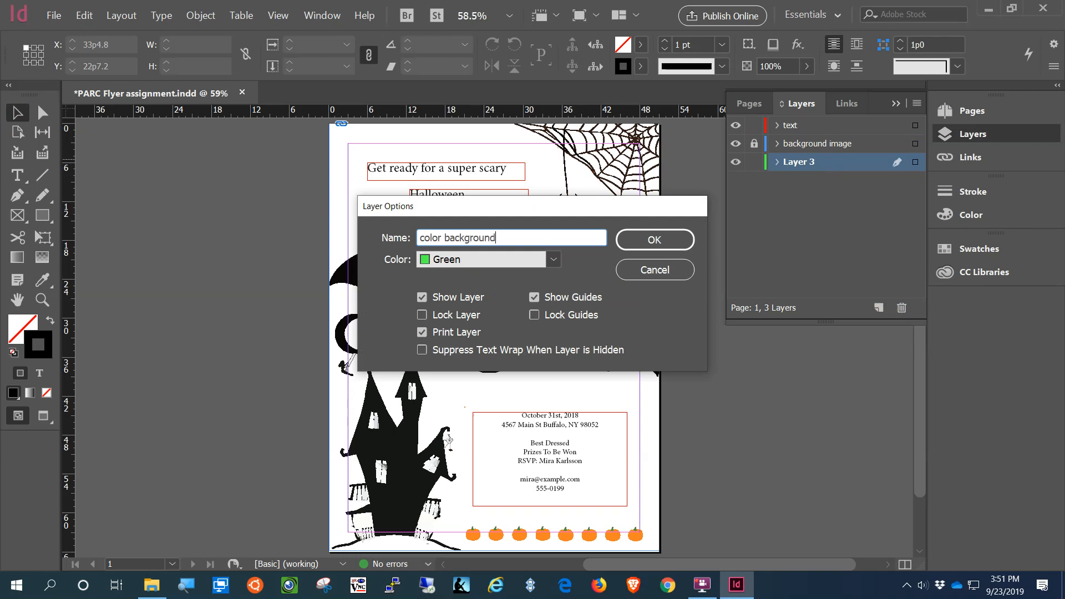
pyautogui.click(633, 240)
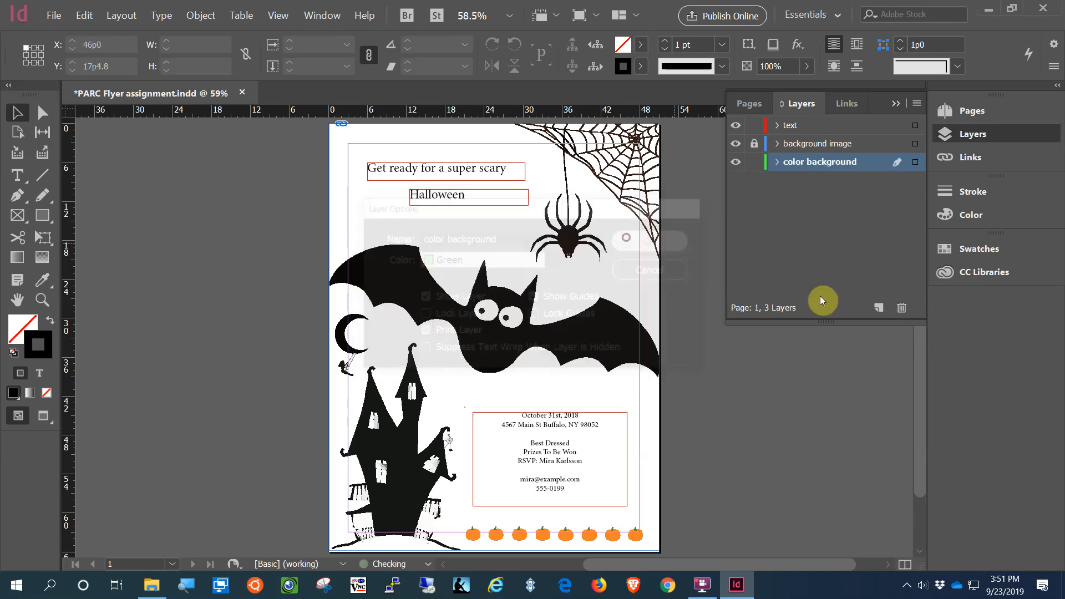
pyautogui.scroll(1, 740, 352)
# Step: Draw a closed four-corner pen path over the page top, its lower edge slanting across the bat
pyautogui.scroll(1, 738, 353)
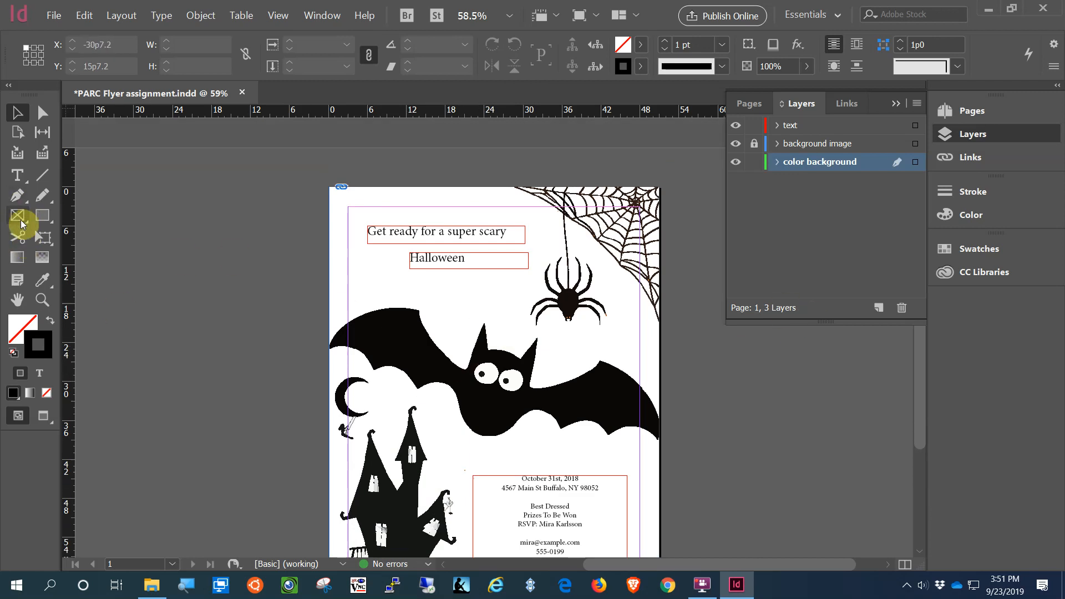
pyautogui.click(15, 203)
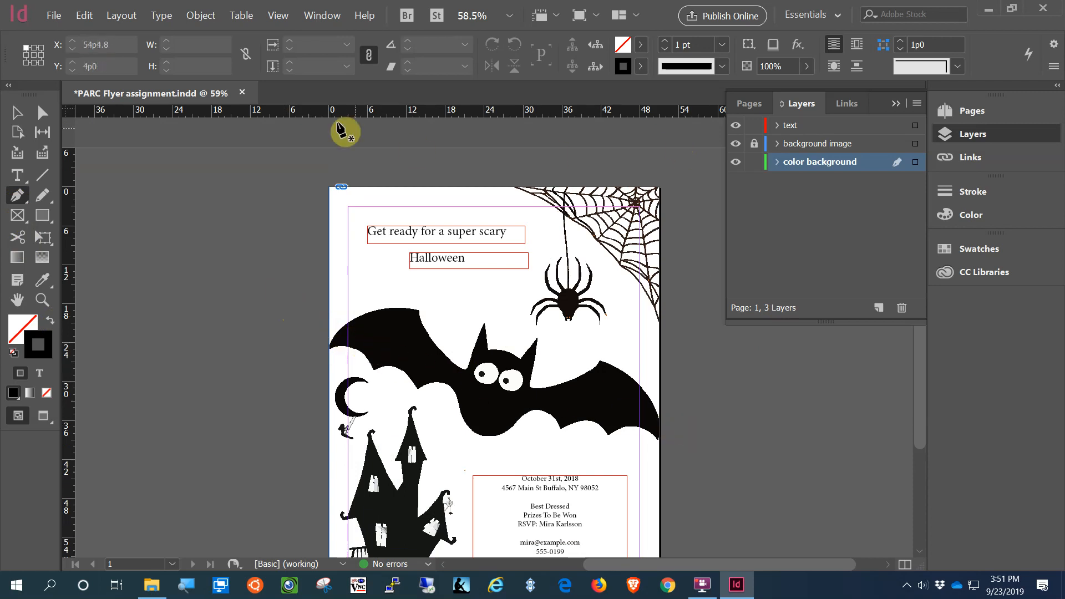
pyautogui.click(311, 346)
pyautogui.click(309, 161)
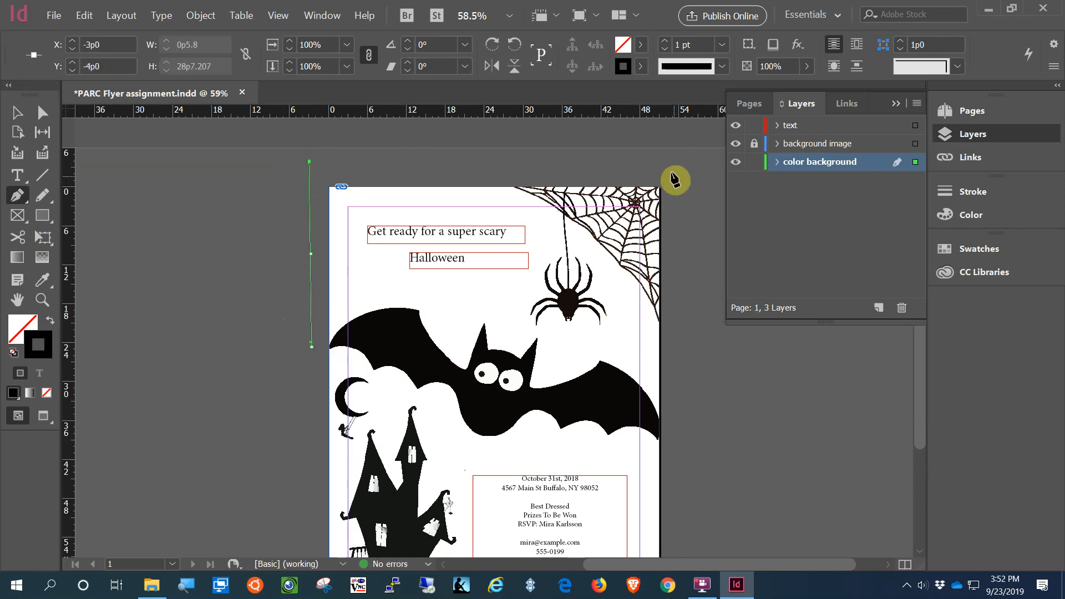
pyautogui.click(667, 161)
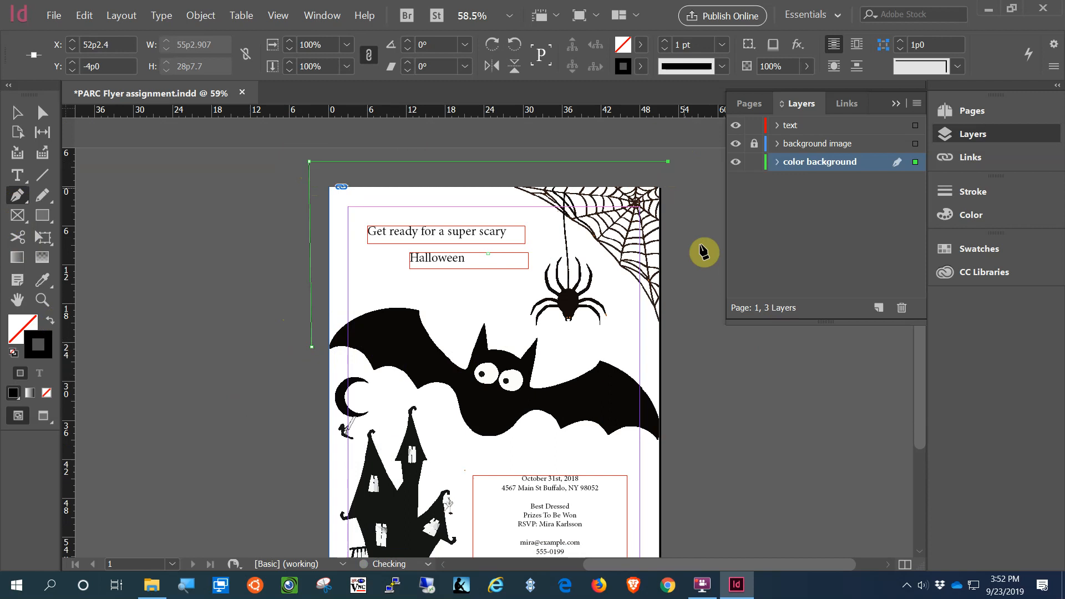
pyautogui.click(670, 433)
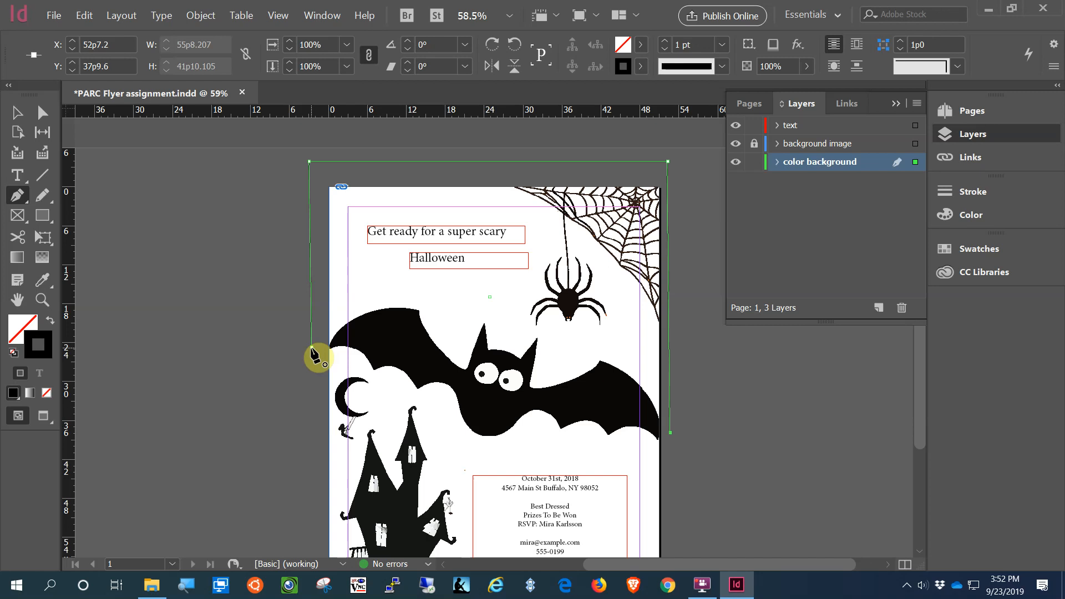
pyautogui.click(312, 348)
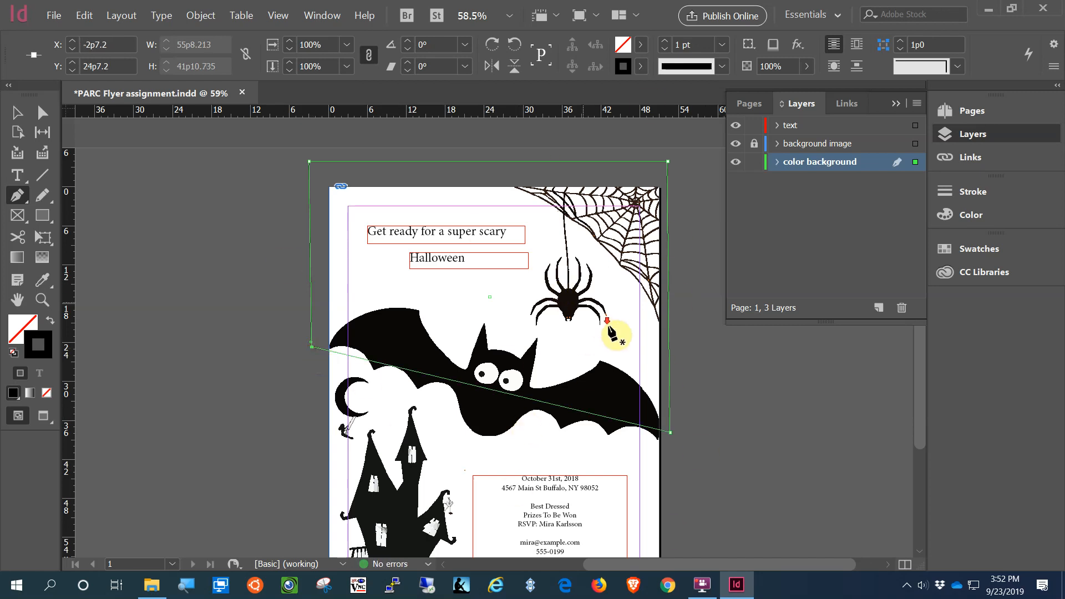
pyautogui.scroll(-3, 654, 342)
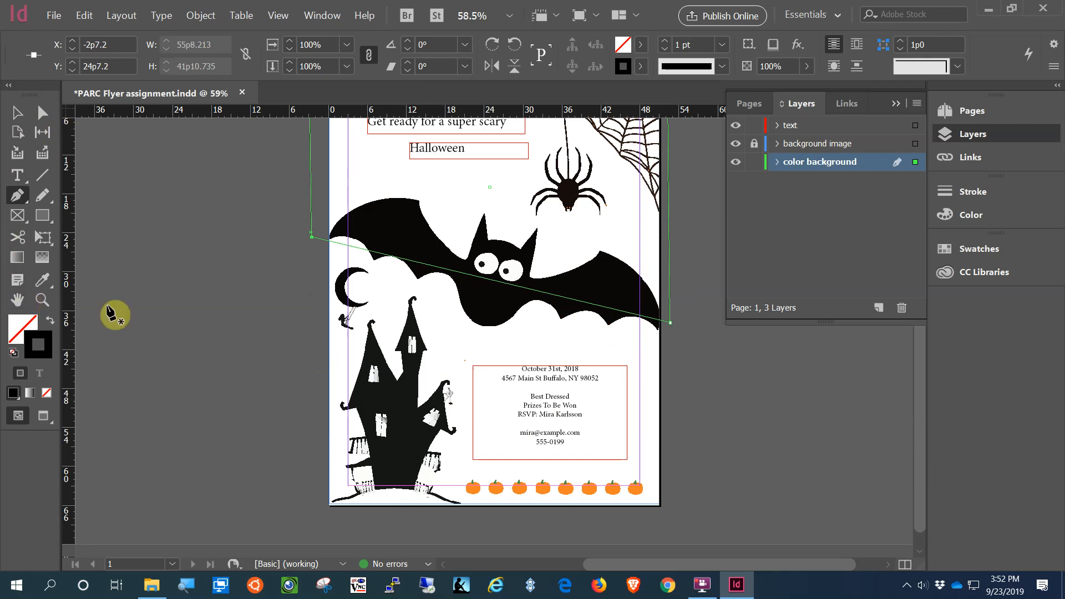
pyautogui.click(42, 283)
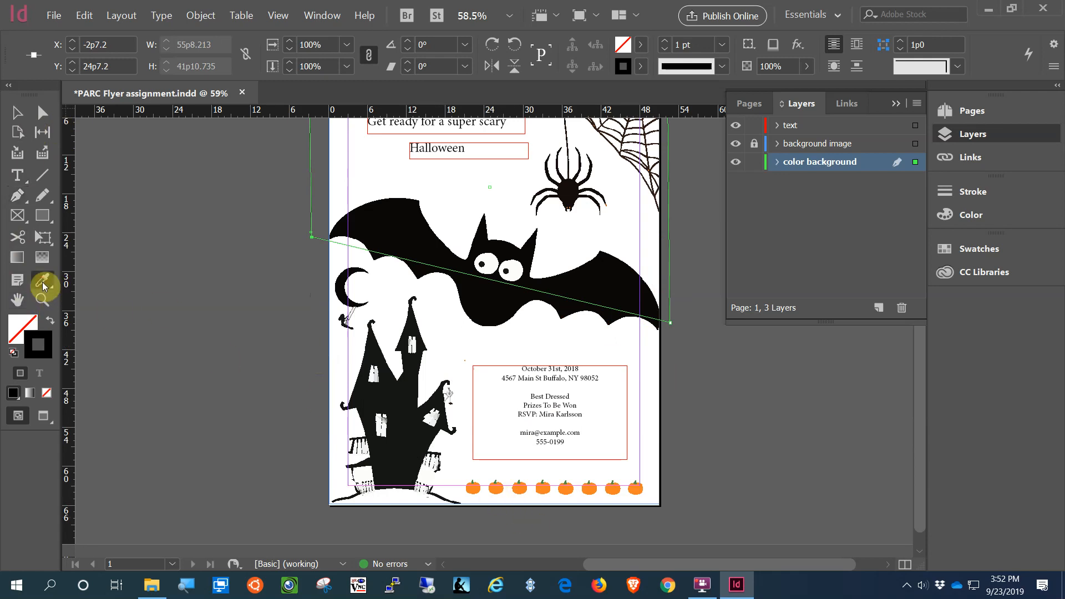
# Step: Choose the Eyedropper and sample a pumpkin's orange, dismissing the vector-graphic warning
pyautogui.click(43, 284)
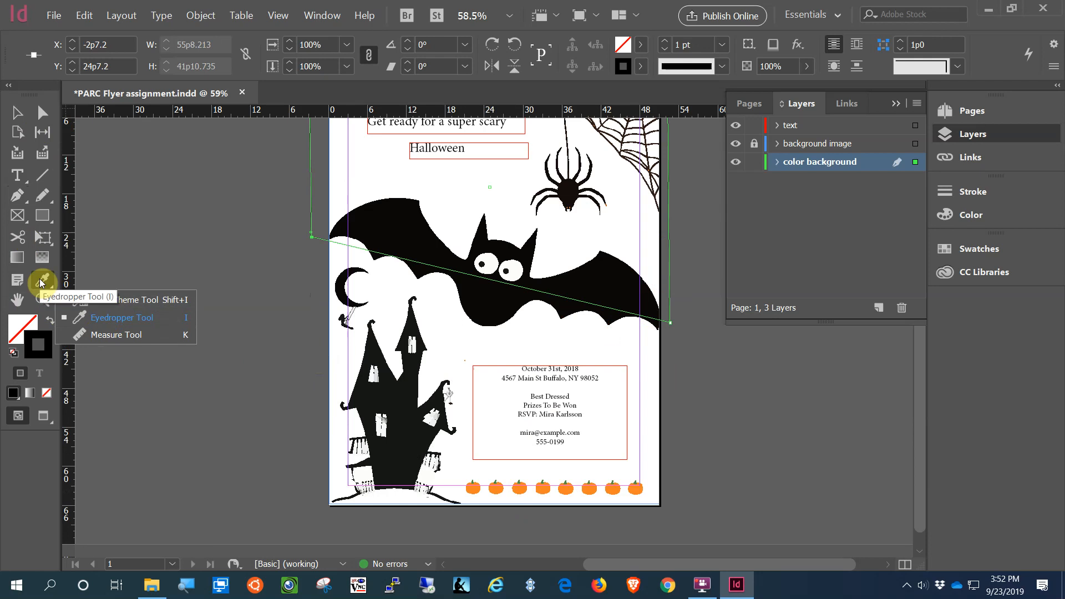
pyautogui.click(97, 303)
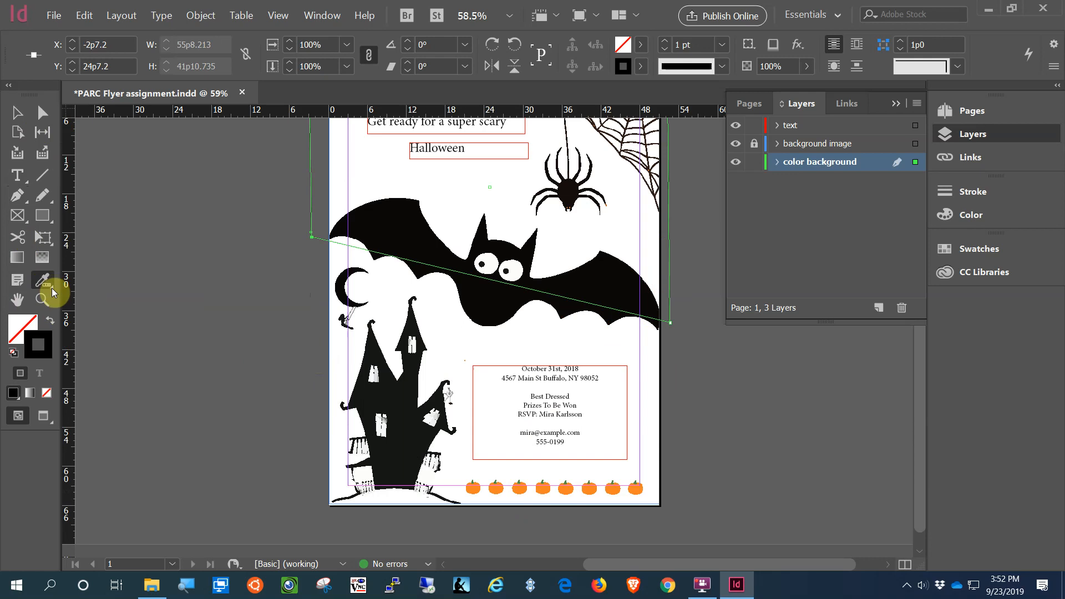
pyautogui.click(44, 279)
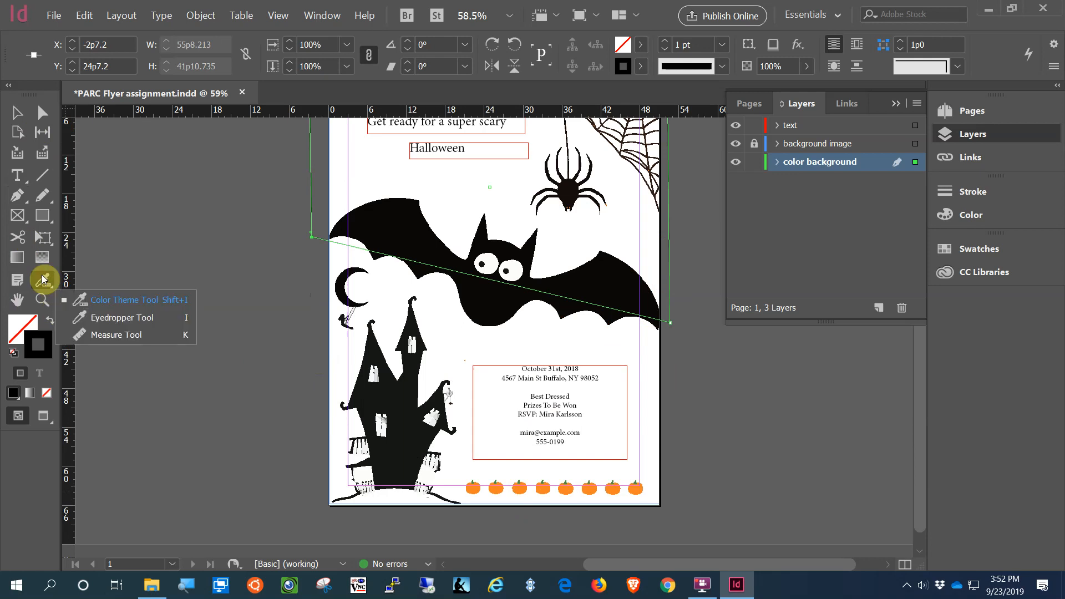
pyautogui.moveTo(44, 280); pyautogui.dragTo(103, 325)
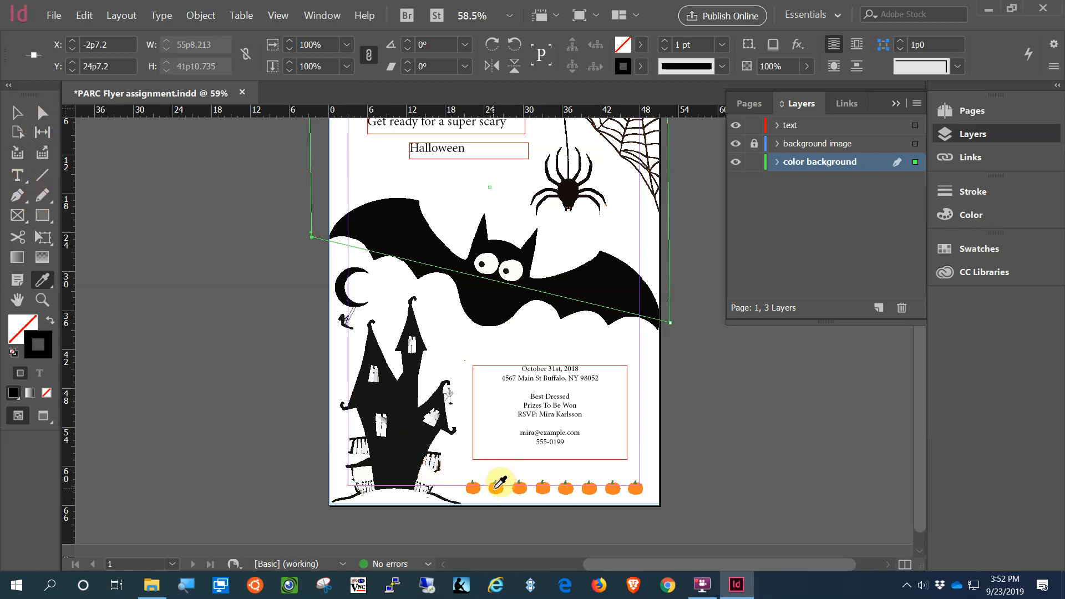
pyautogui.click(499, 483)
pyautogui.click(668, 315)
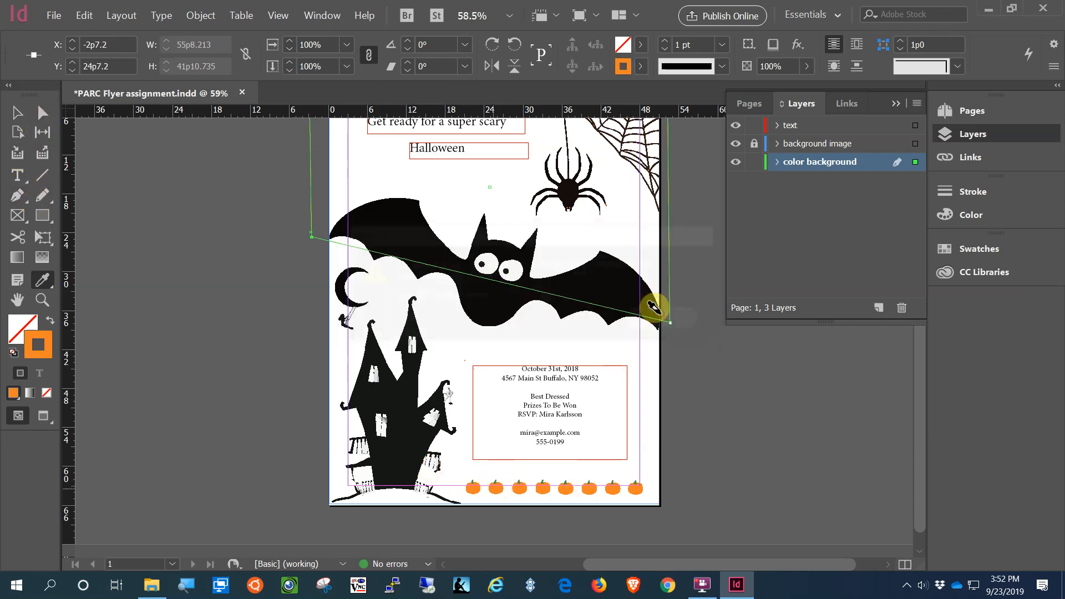
pyautogui.scroll(3, 715, 427)
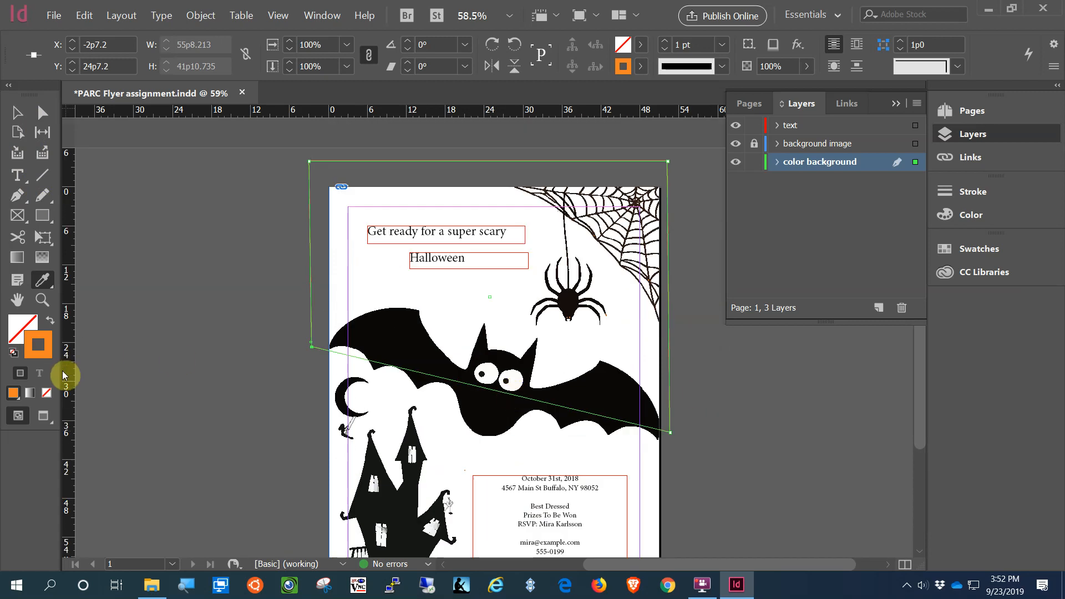
pyautogui.scroll(-3, 436, 408)
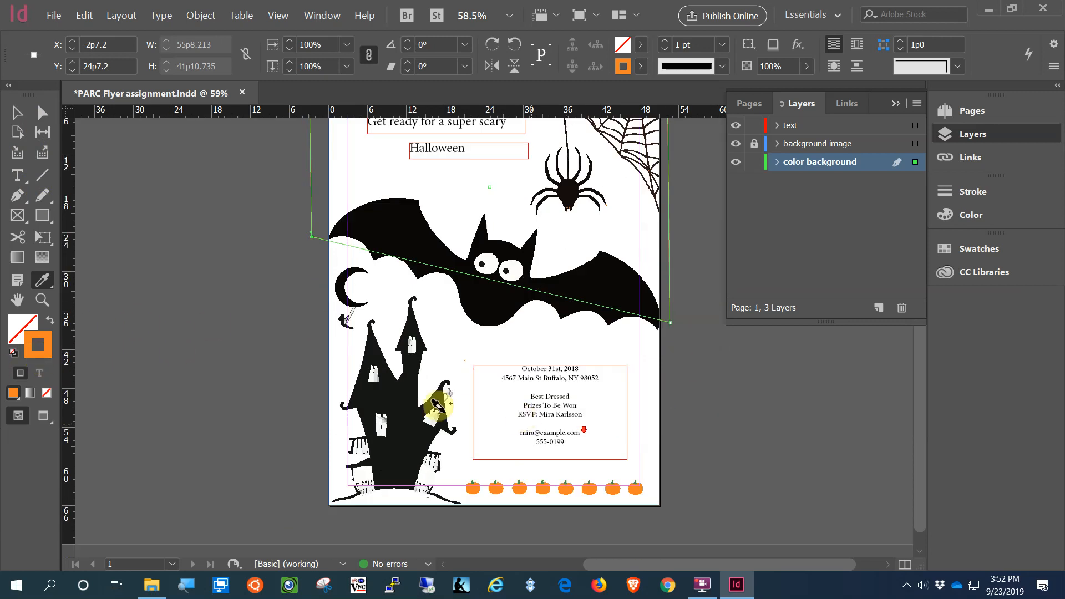
# Step: Resample the pumpkin orange and apply it as the slanted shape's fill
pyautogui.click(34, 351)
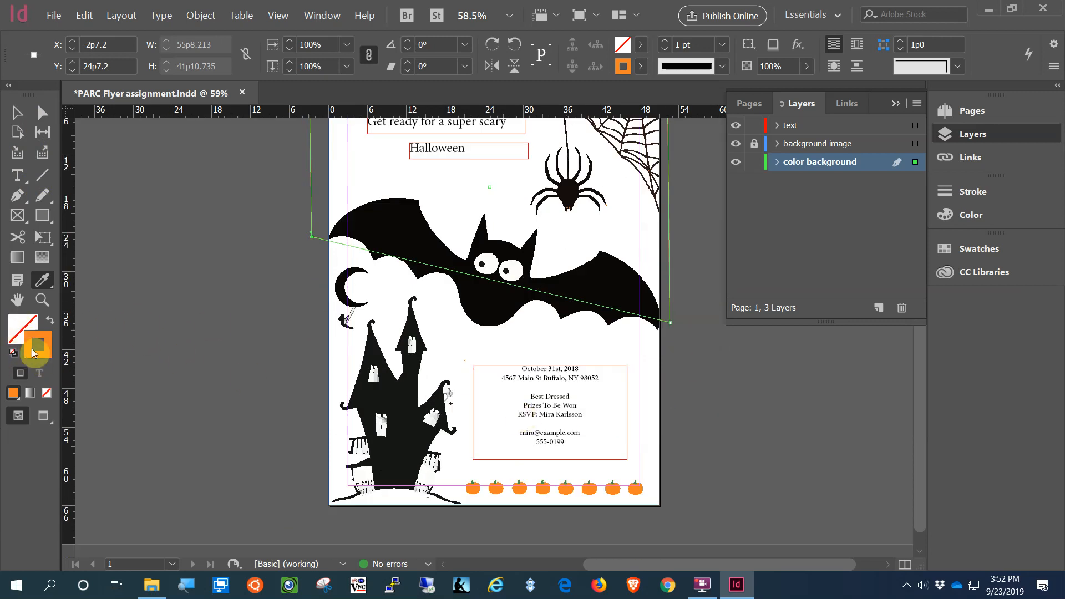
pyautogui.click(13, 331)
pyautogui.click(36, 355)
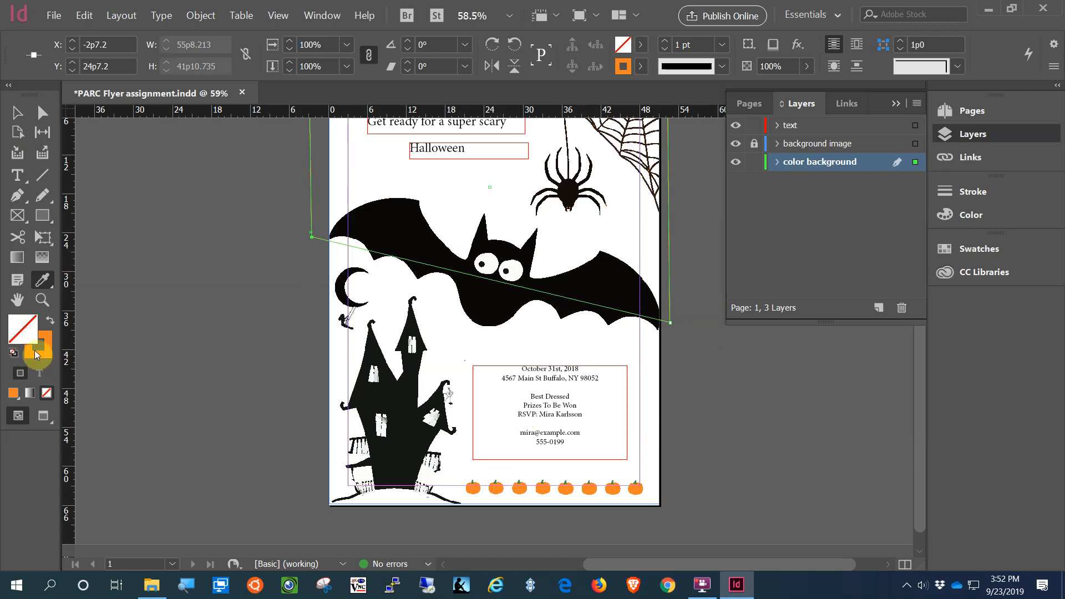
pyautogui.click(17, 329)
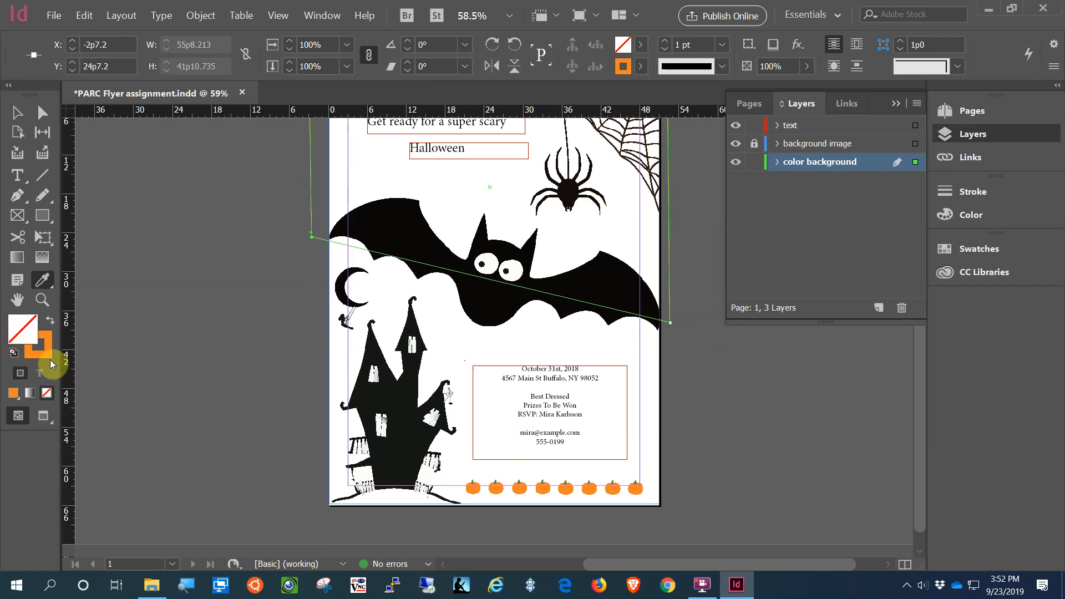
pyautogui.click(40, 353)
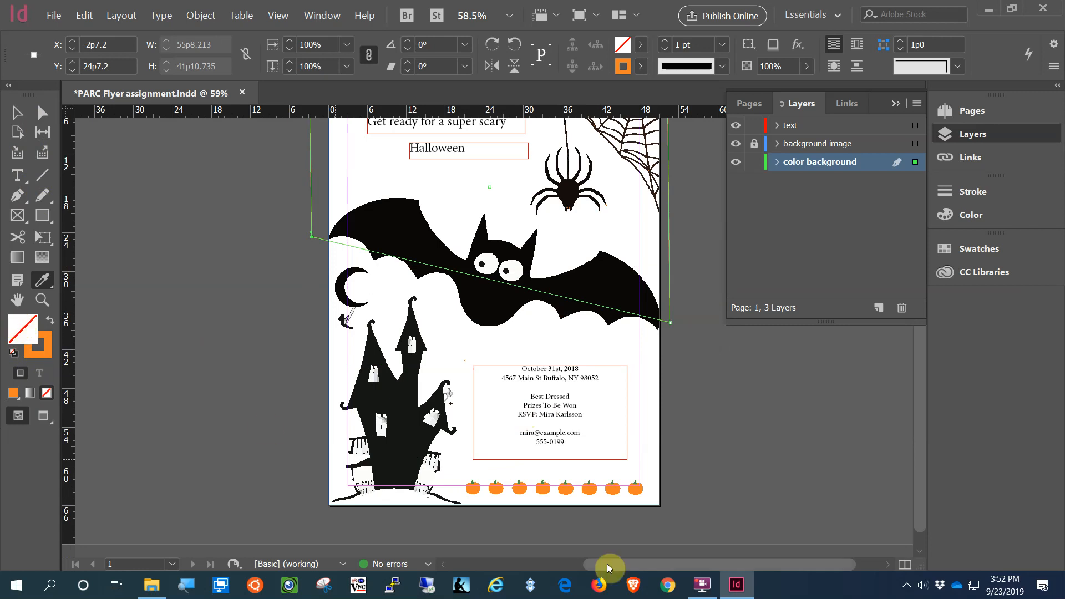
pyautogui.scroll(-1, 528, 523)
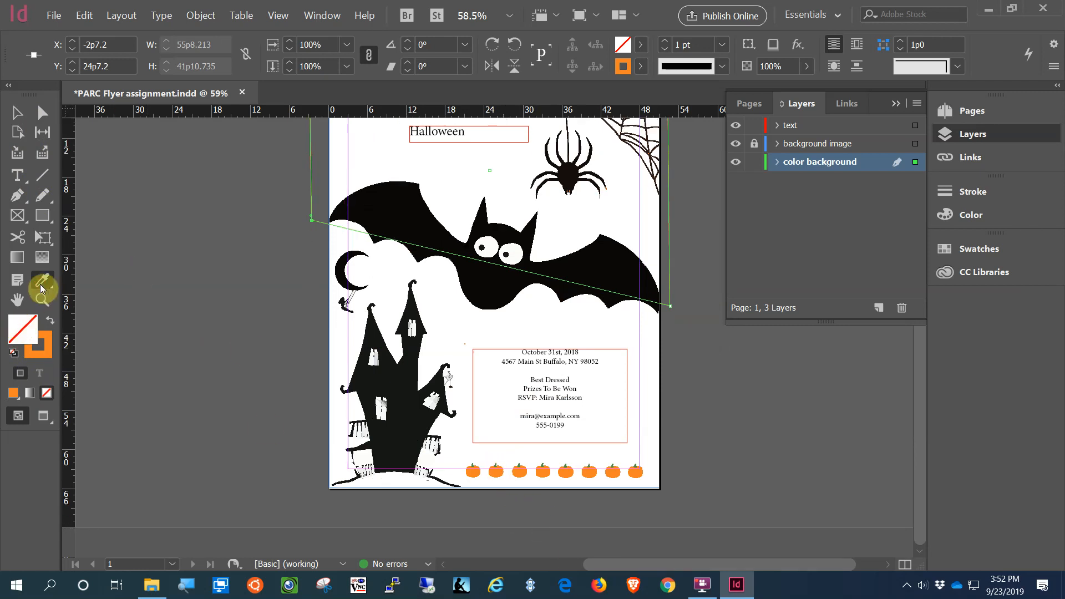
pyautogui.click(501, 468)
pyautogui.click(683, 318)
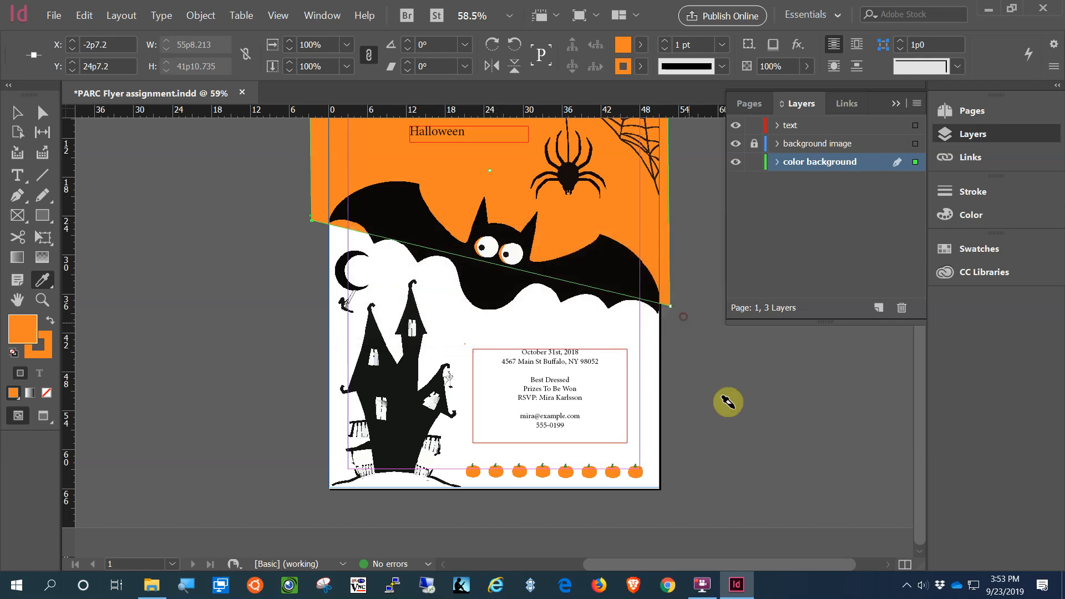
pyautogui.scroll(3, 728, 402)
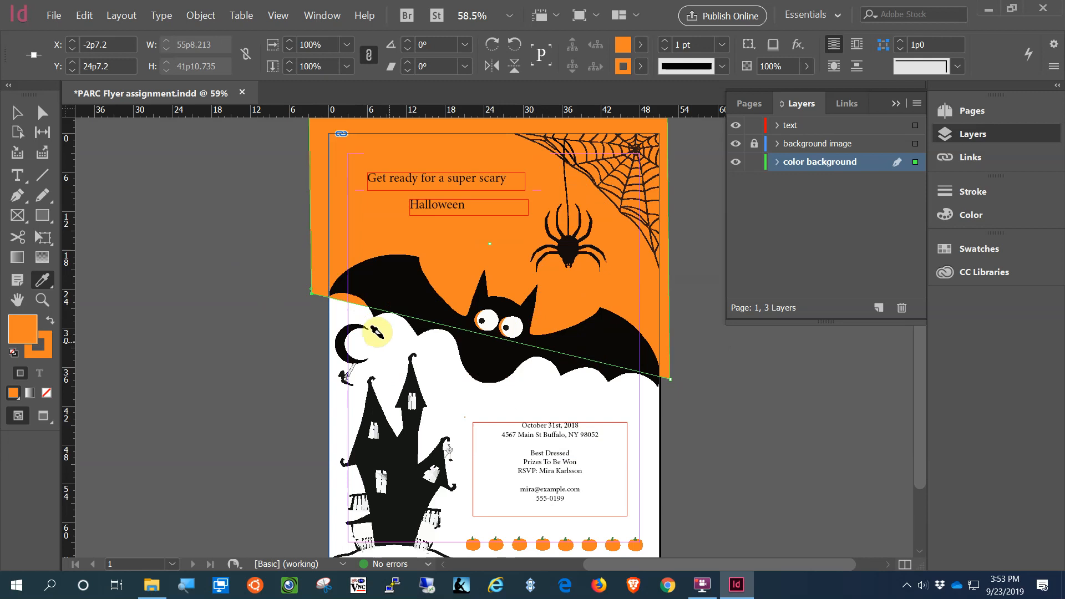
# Step: Raise the orange shape's lower-left anchor to Y 23p0, undoing a first misplaced attempt
pyautogui.click(31, 117)
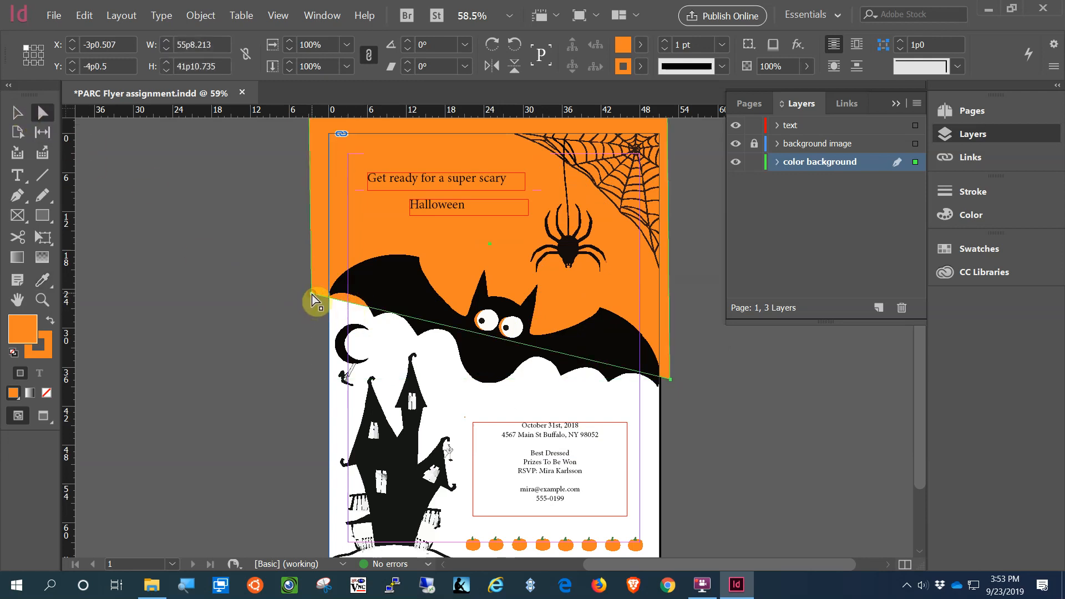
pyautogui.moveTo(312, 295); pyautogui.dragTo(312, 288)
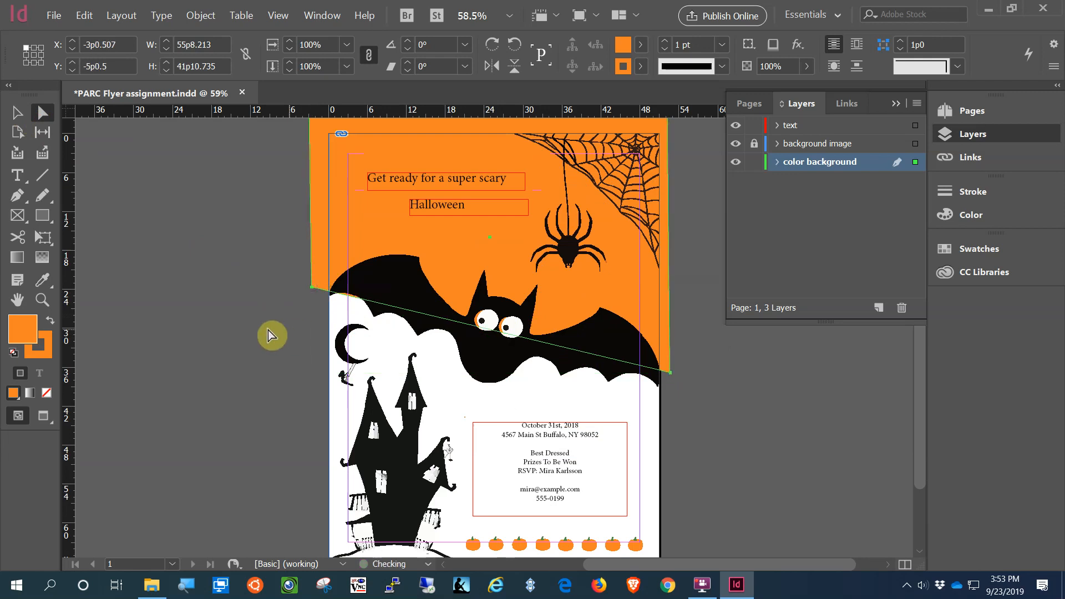
pyautogui.click(89, 17)
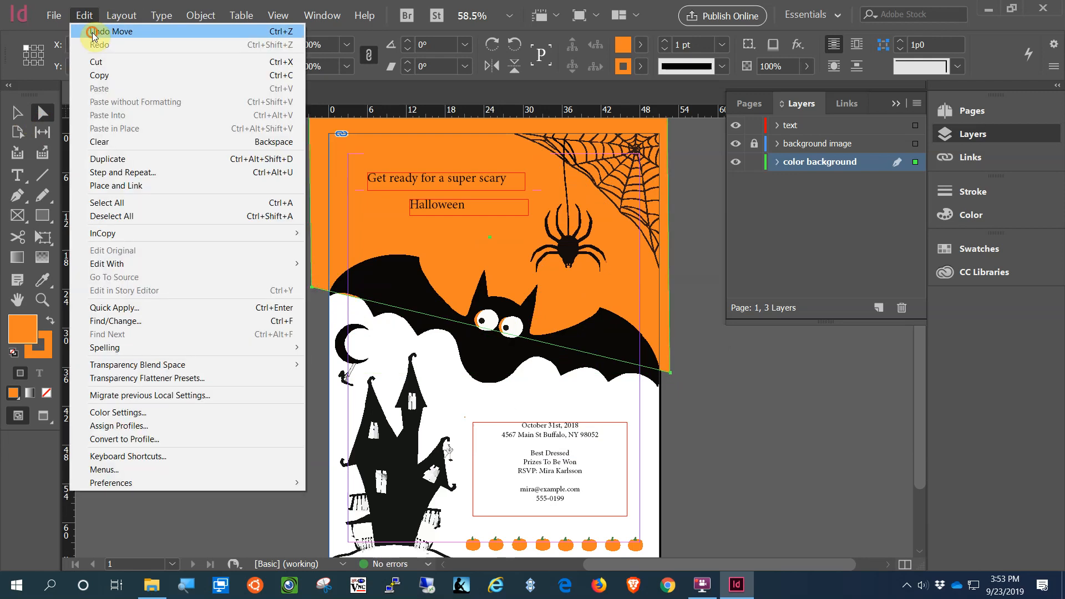
pyautogui.click(88, 29)
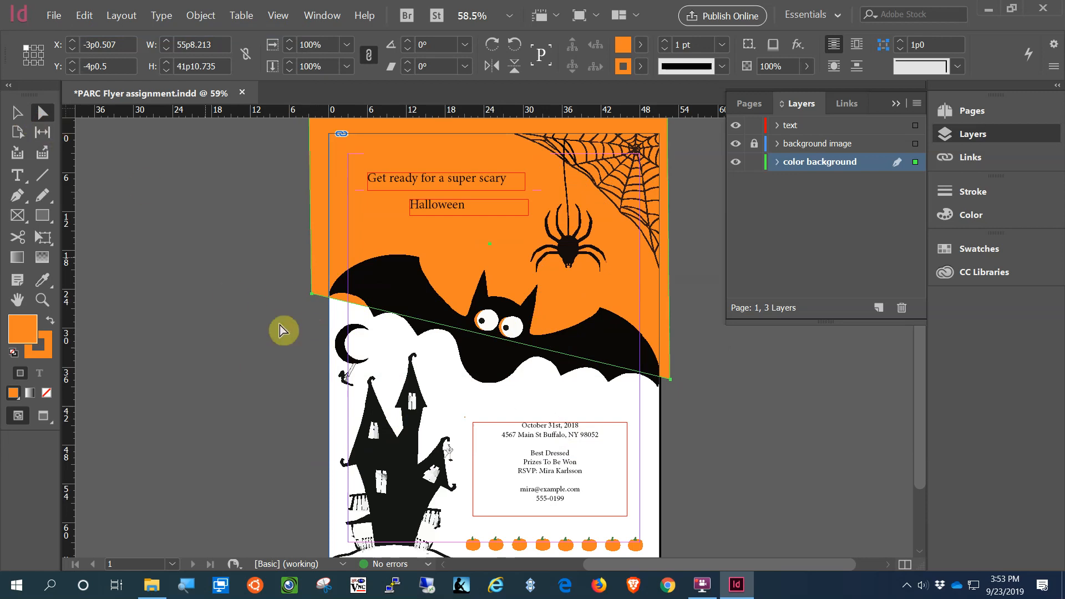
pyautogui.click(273, 289)
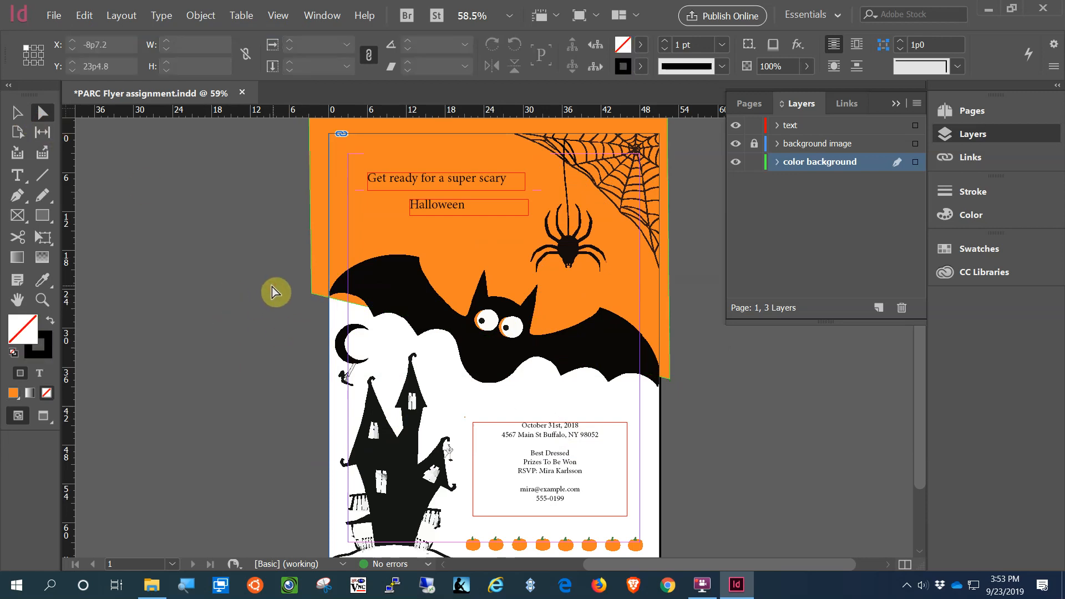
pyautogui.click(311, 295)
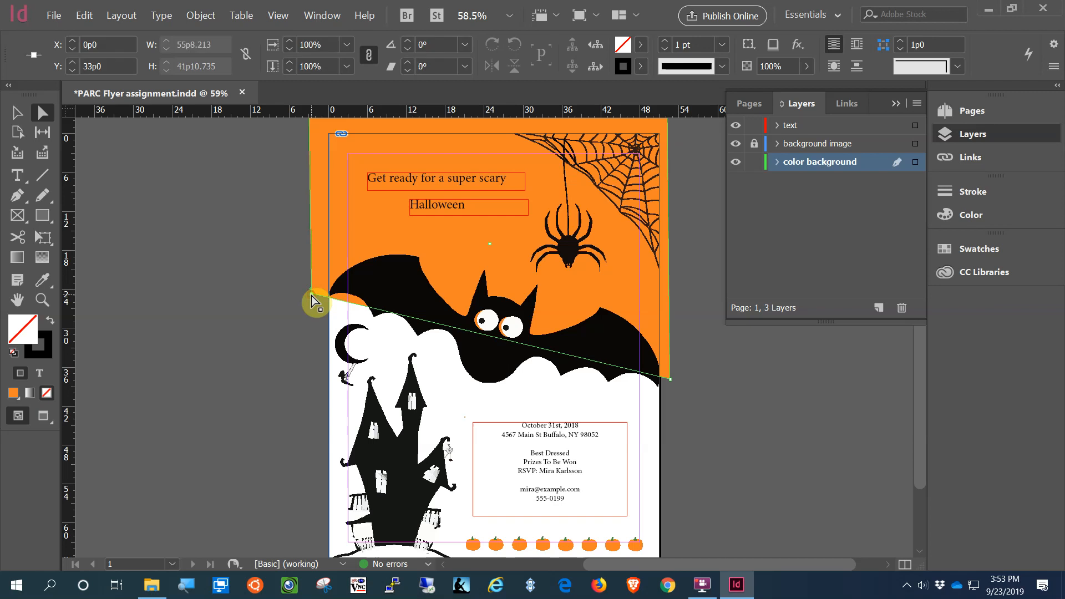
pyautogui.moveTo(311, 295); pyautogui.dragTo(310, 281)
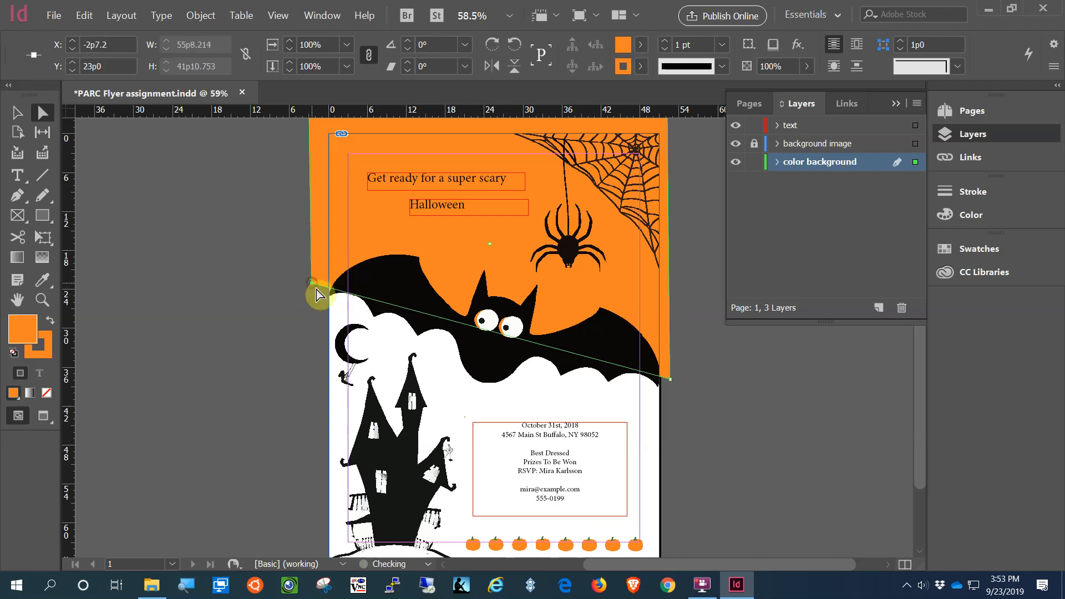
pyautogui.click(738, 435)
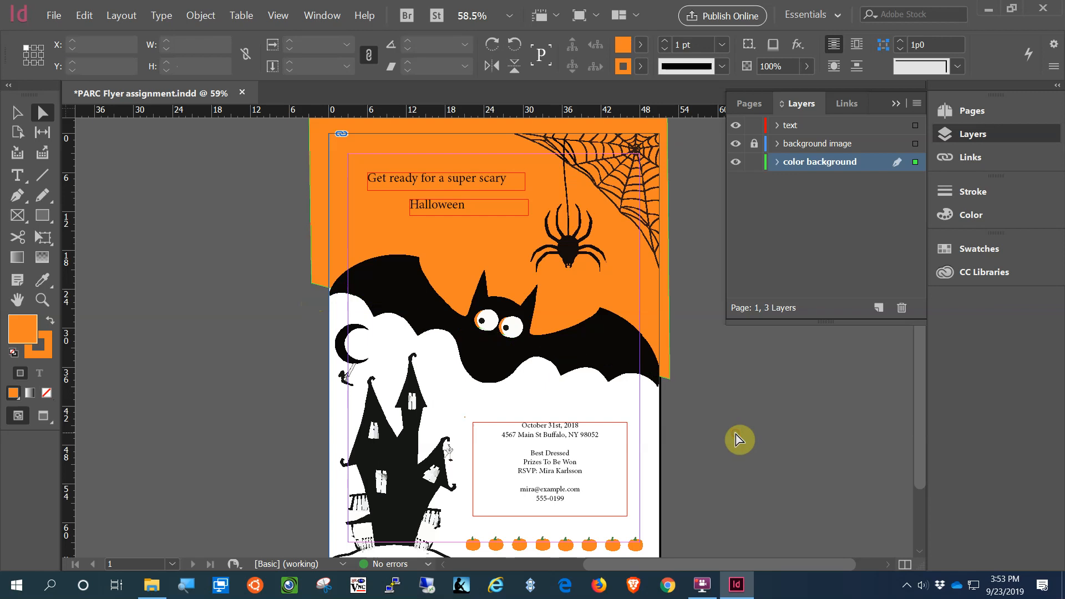
# Step: Lock the color background layer and switch the Screen Mode to Preview
pyautogui.click(754, 164)
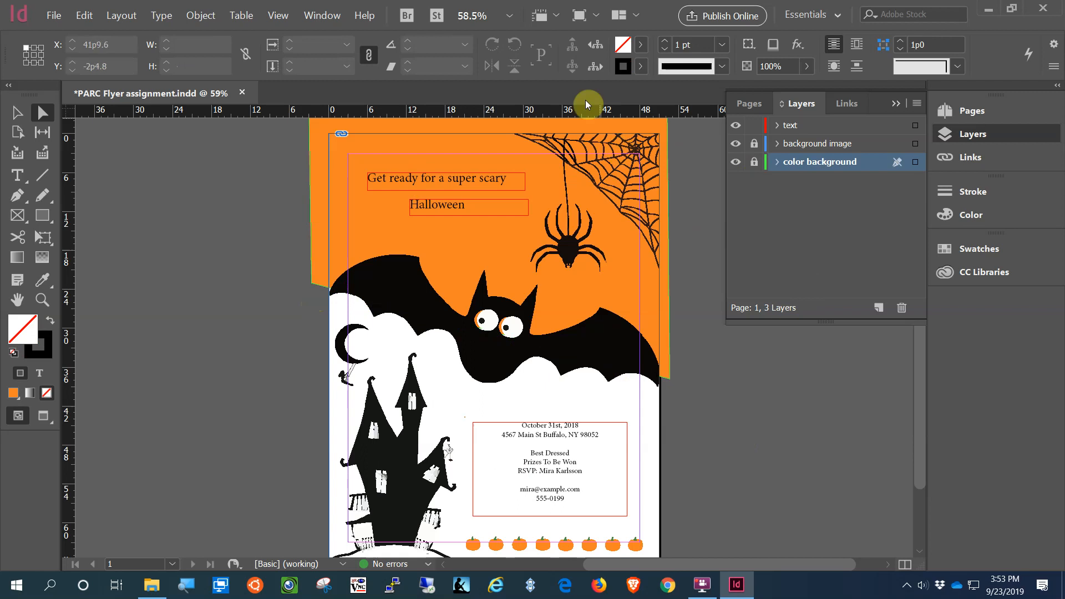
pyautogui.click(597, 17)
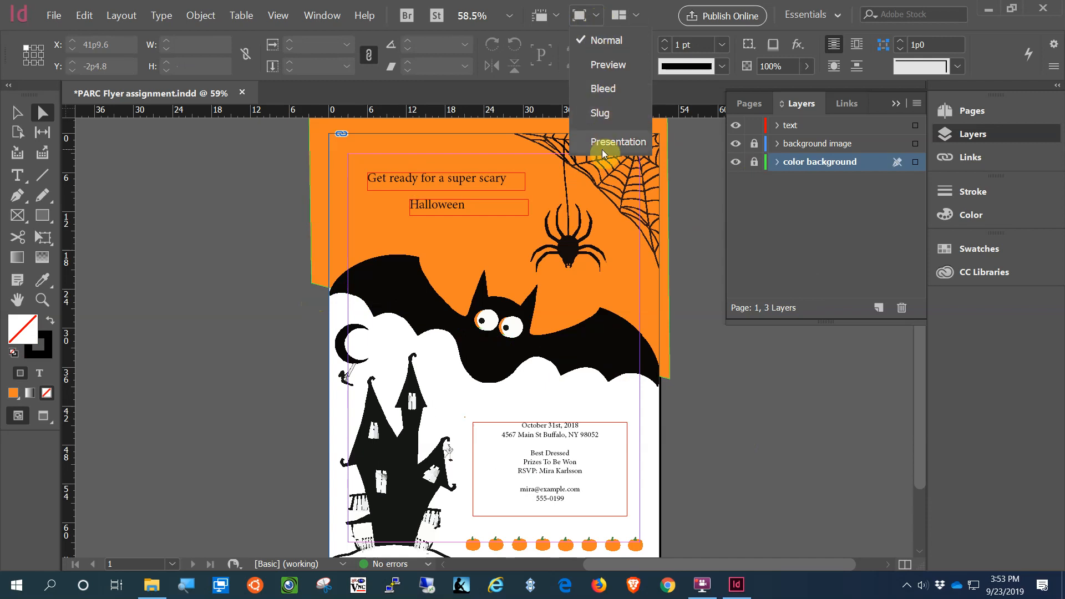
pyautogui.click(604, 67)
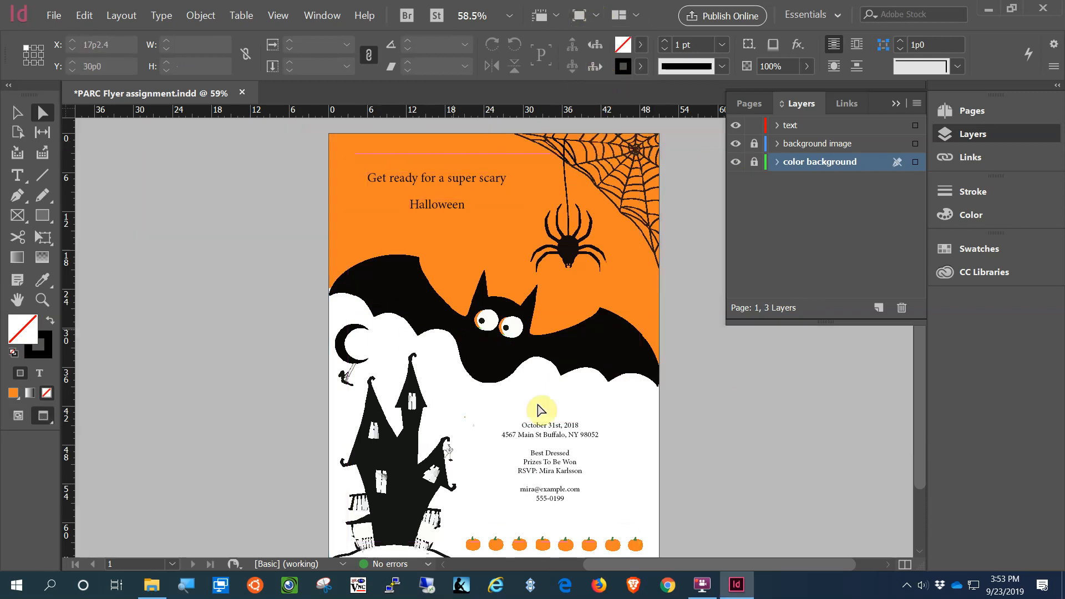
pyautogui.click(781, 462)
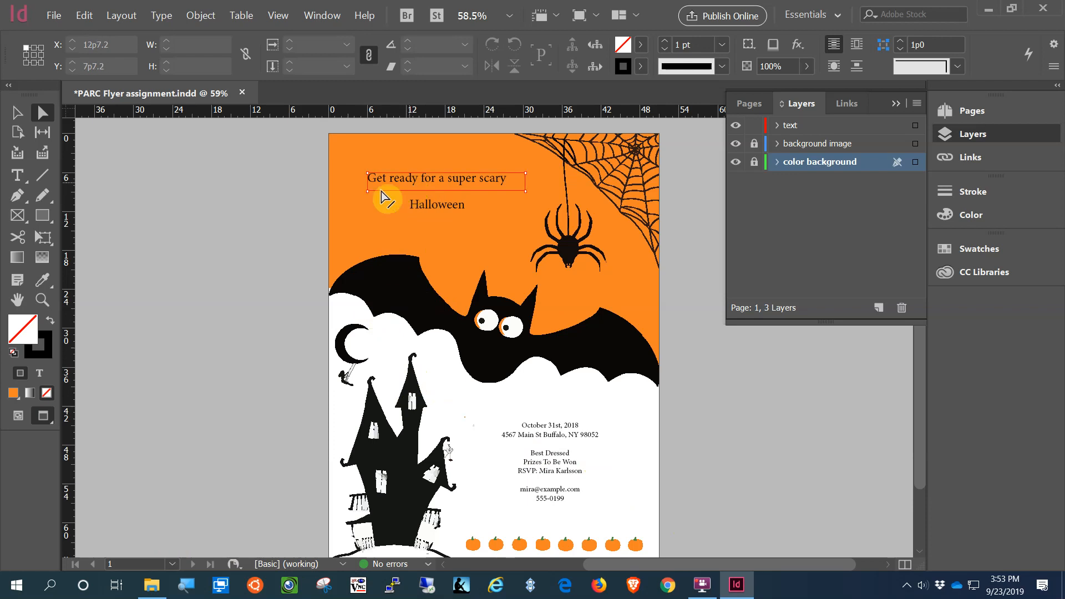
pyautogui.click(42, 216)
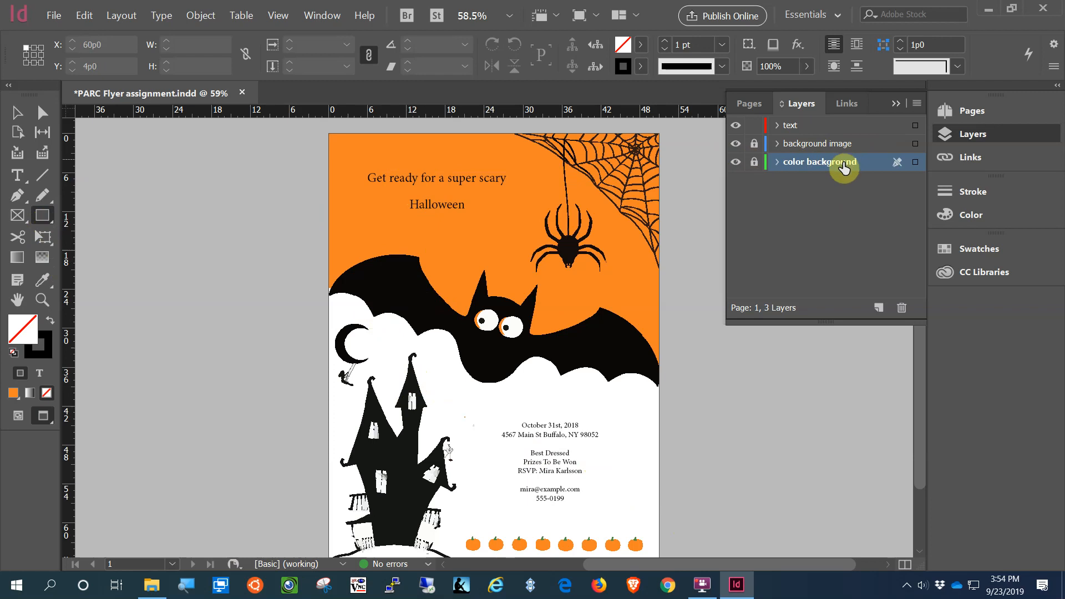
# Step: Draw a stroke-free rectangle on the text layer above the headline
pyautogui.click(814, 125)
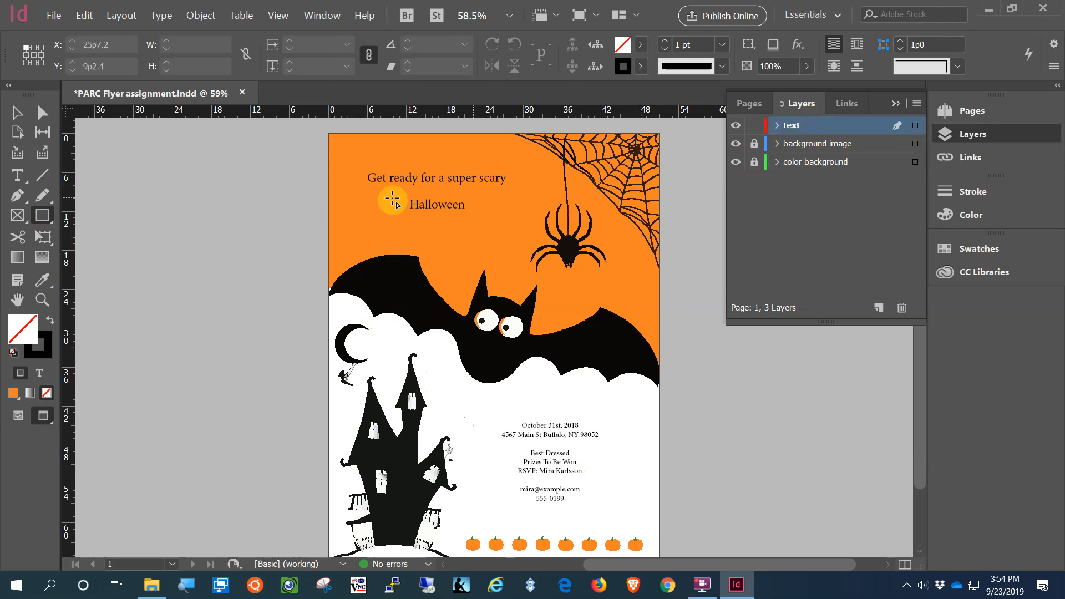
pyautogui.moveTo(351, 146)
pyautogui.mouseDown()
pyautogui.moveTo(366, 158)
pyautogui.moveTo(514, 166)
pyautogui.mouseUp()
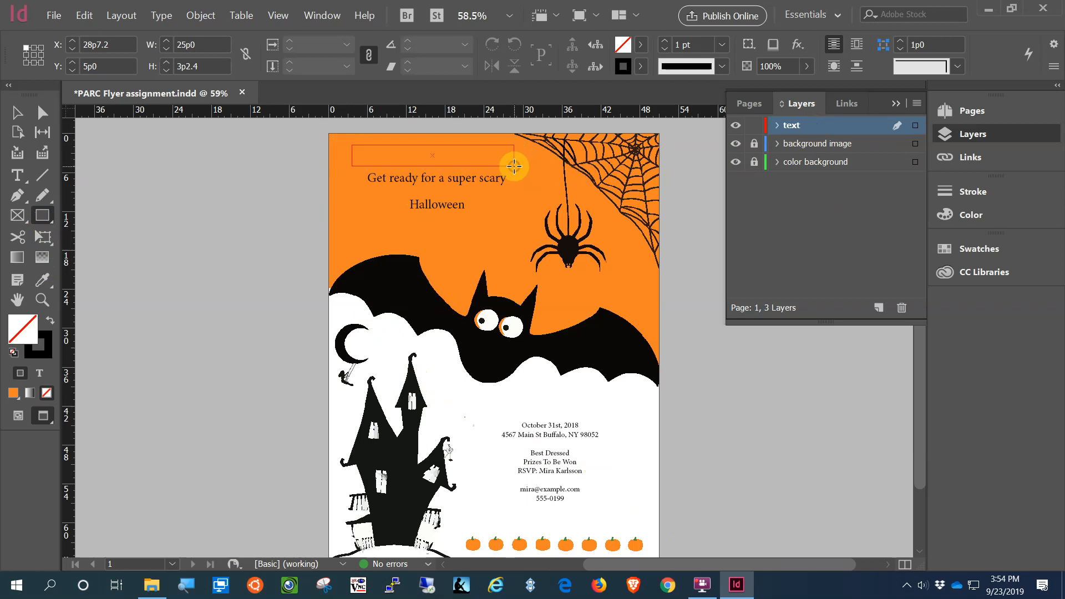
pyautogui.click(44, 355)
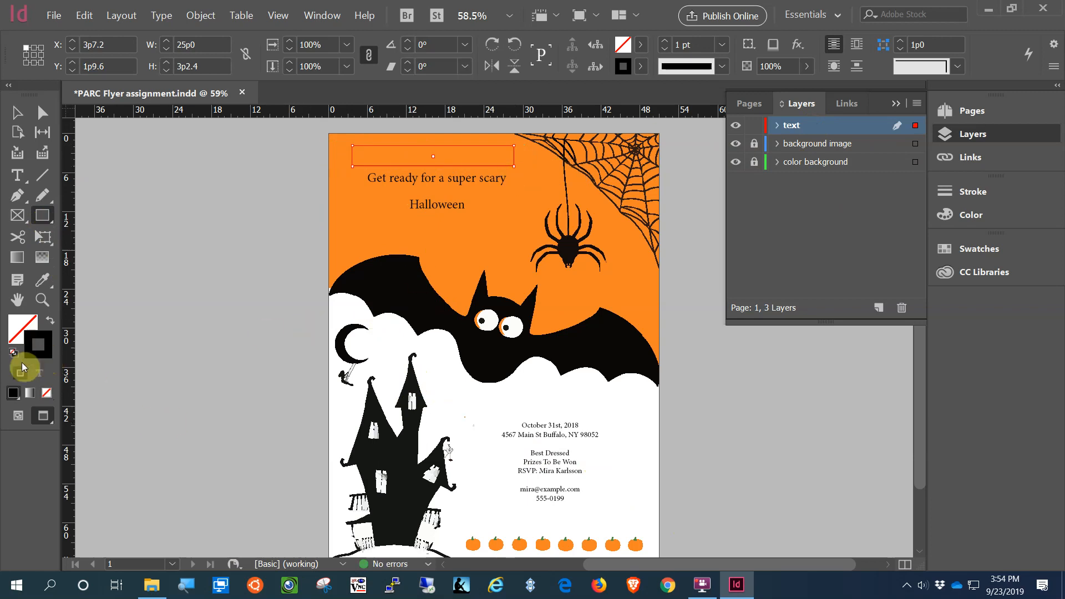
pyautogui.click(46, 395)
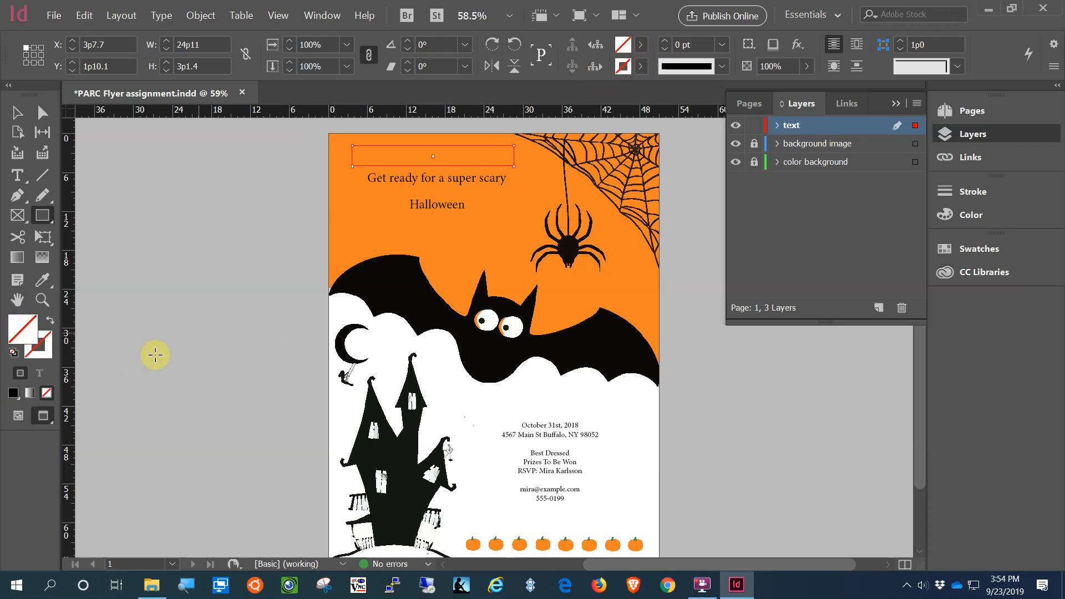
# Step: Fill the rectangle with [Black] from the Control panel swatches
pyautogui.click(630, 49)
pyautogui.click(641, 44)
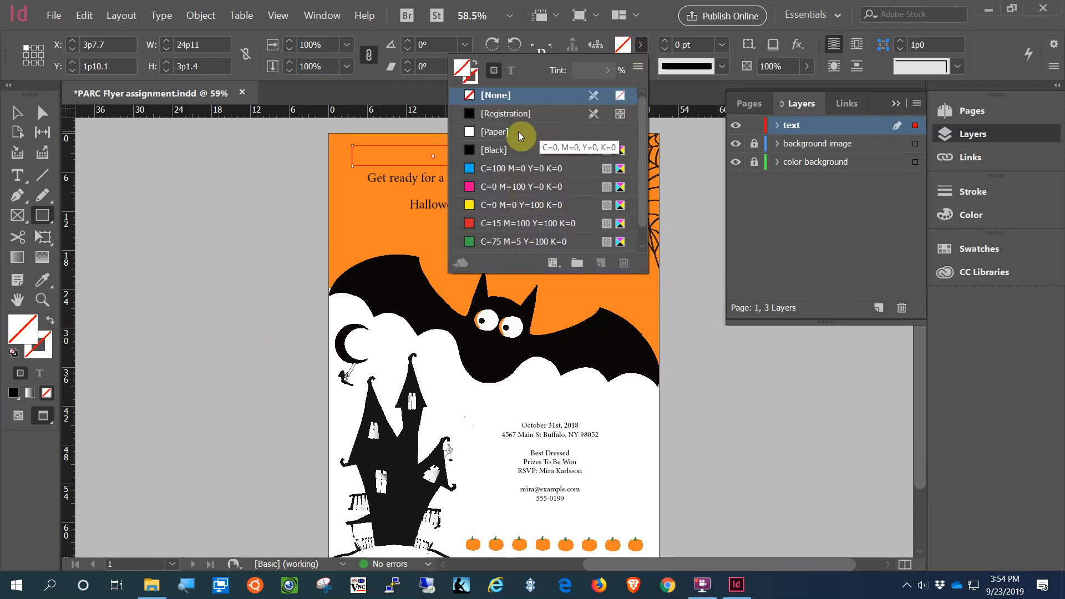
pyautogui.click(486, 148)
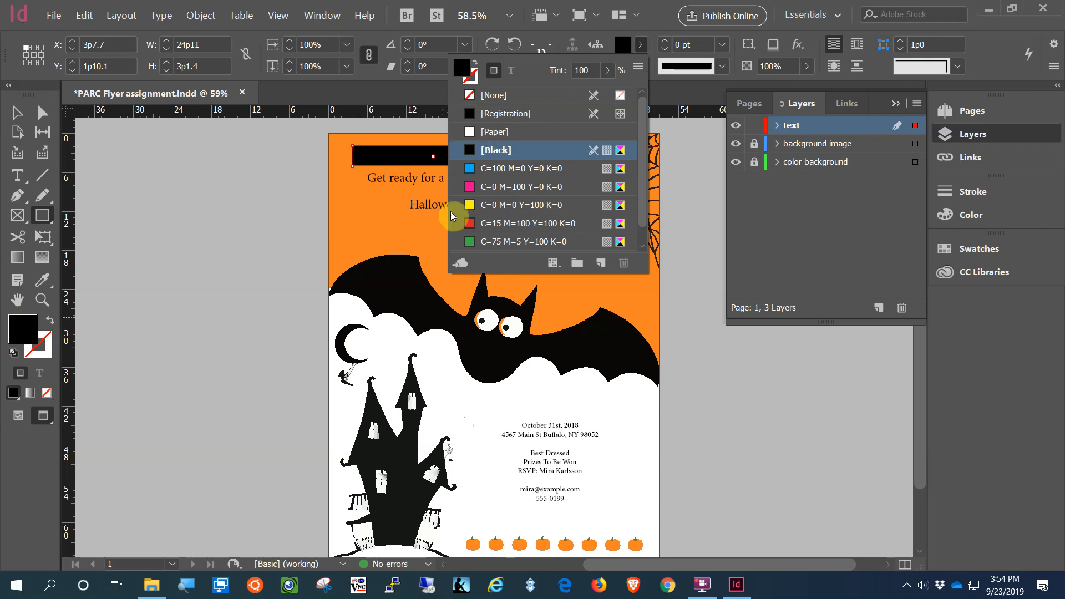
pyautogui.click(650, 24)
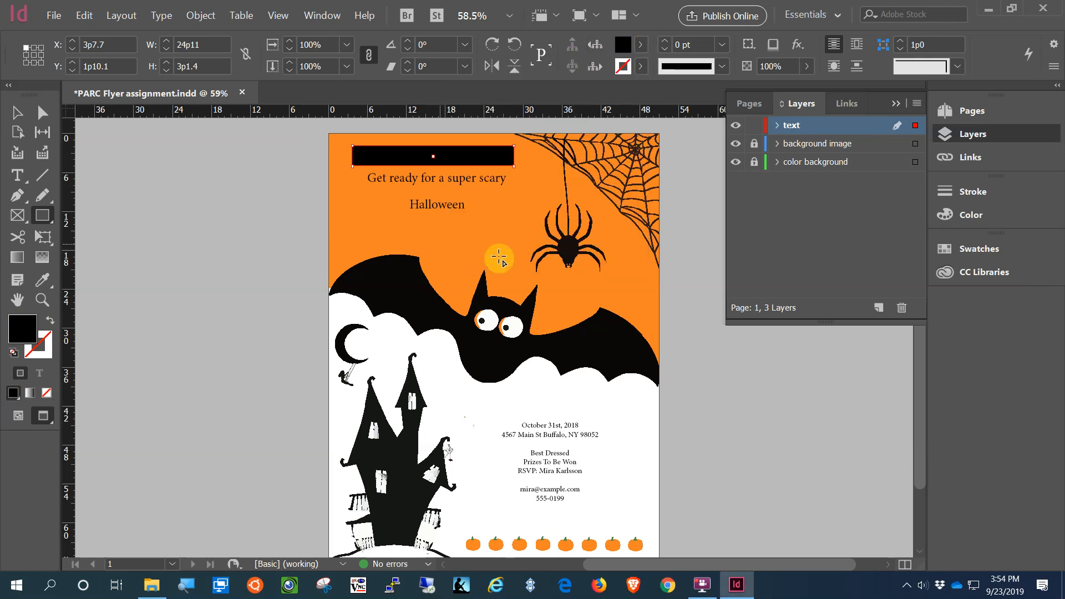
pyautogui.click(17, 175)
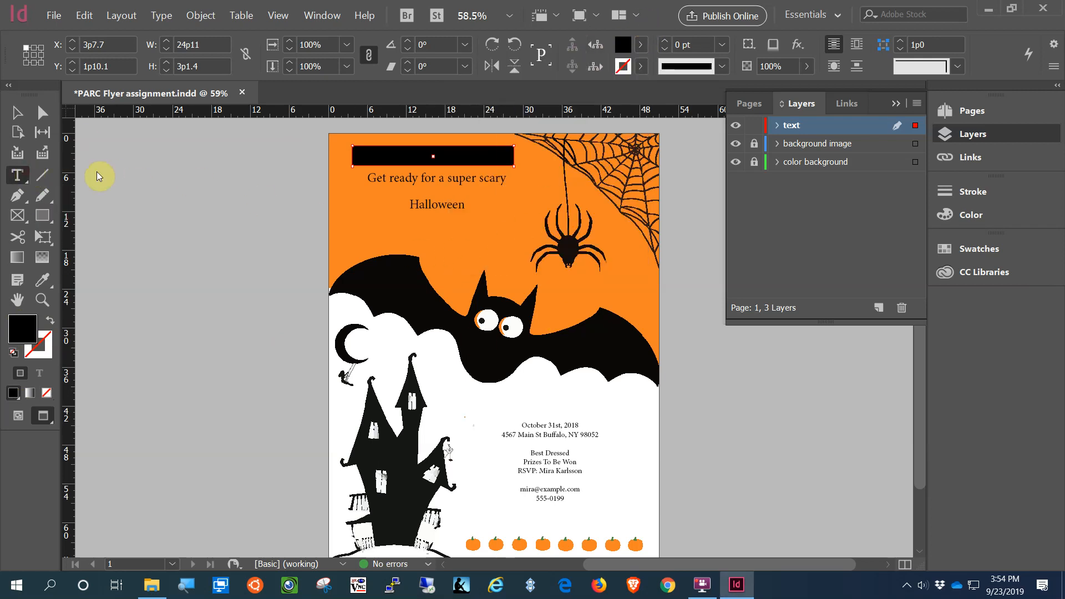
pyautogui.moveTo(507, 178); pyautogui.dragTo(355, 177)
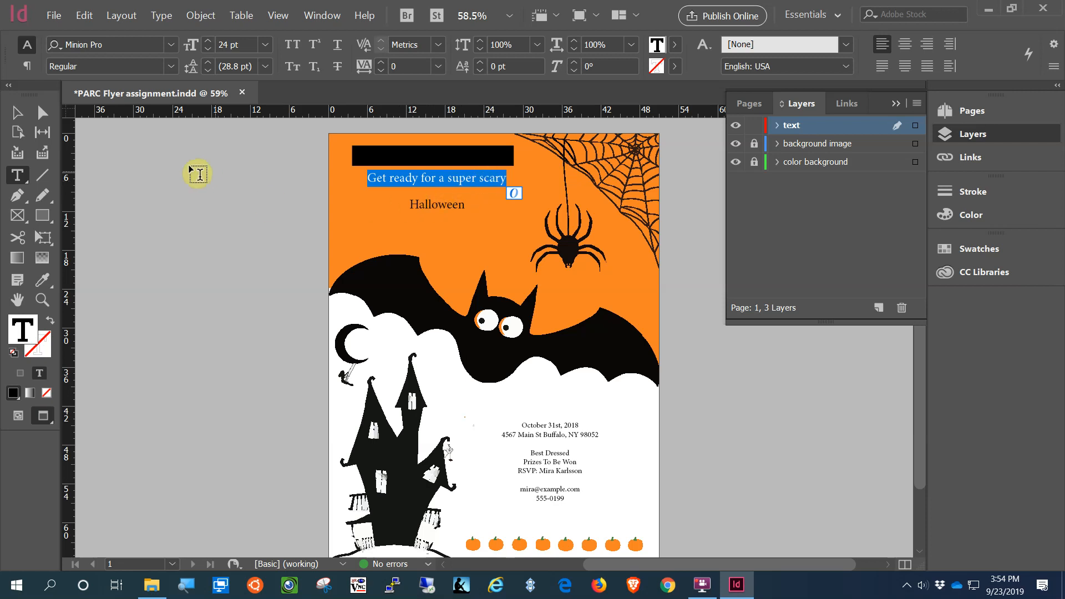
pyautogui.click(15, 113)
pyautogui.click(193, 217)
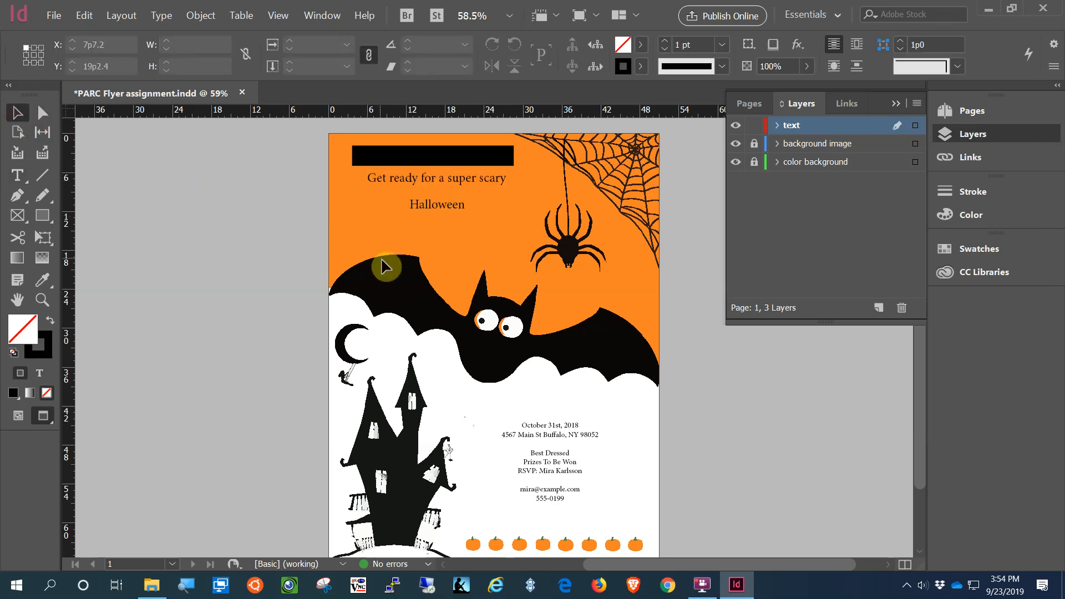
pyautogui.click(28, 178)
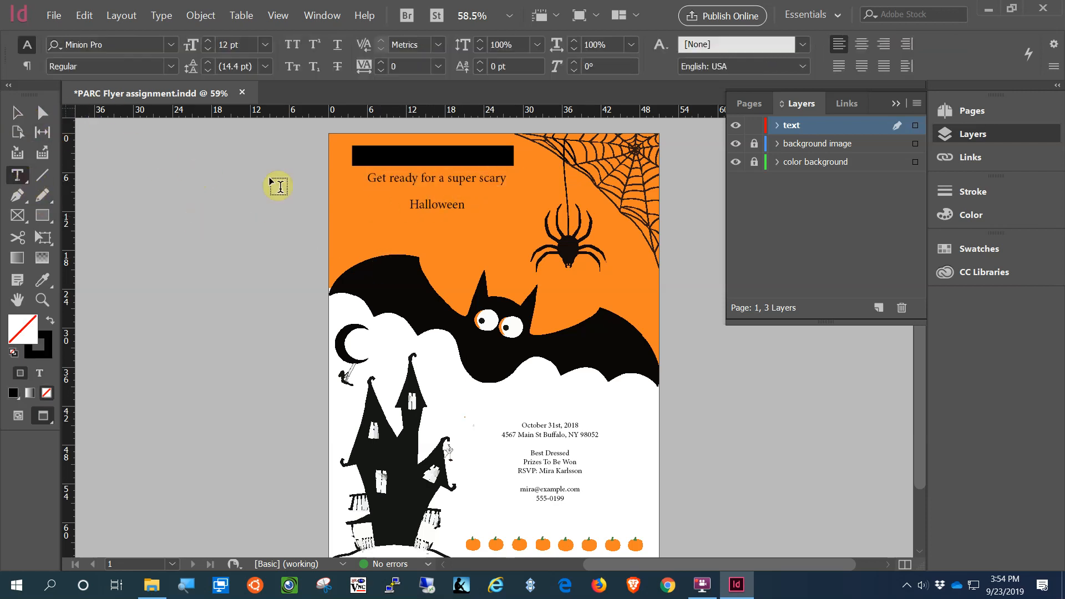
pyautogui.moveTo(478, 172); pyautogui.dragTo(378, 191)
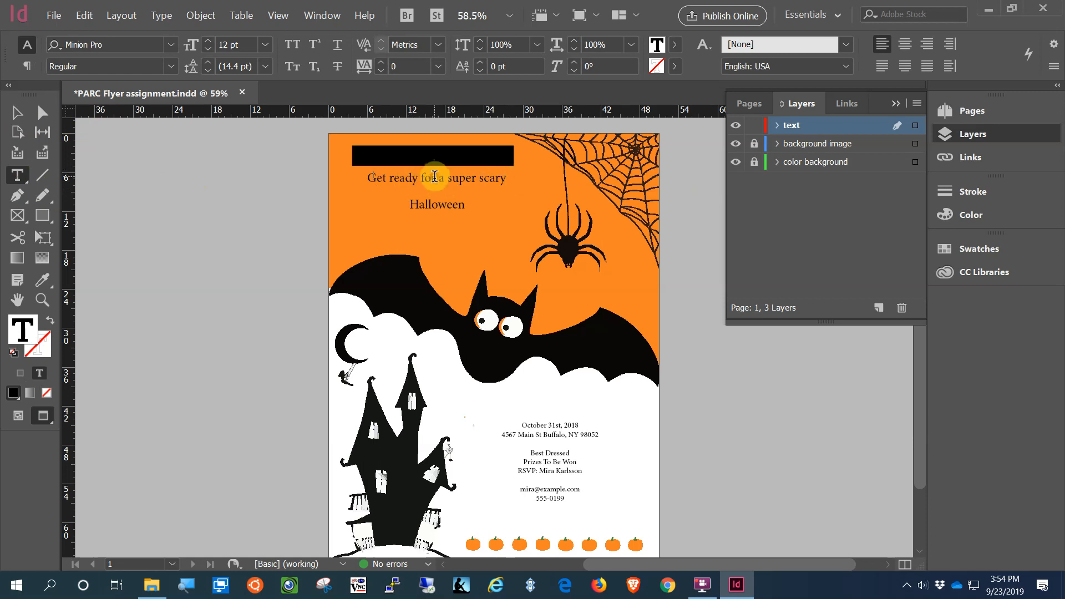
pyautogui.click(84, 16)
pyautogui.click(95, 33)
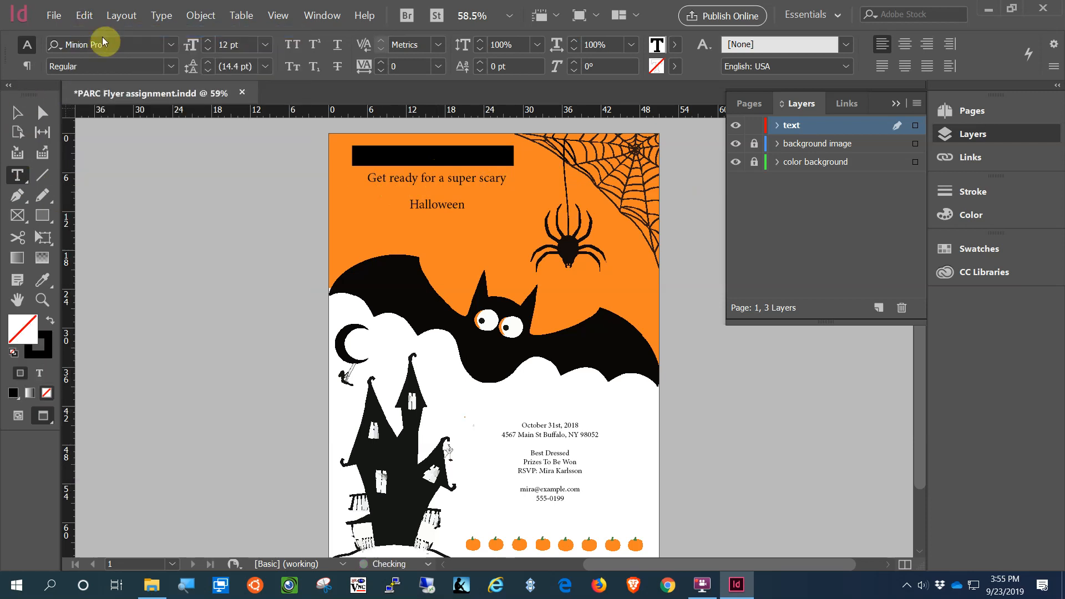
pyautogui.click(14, 114)
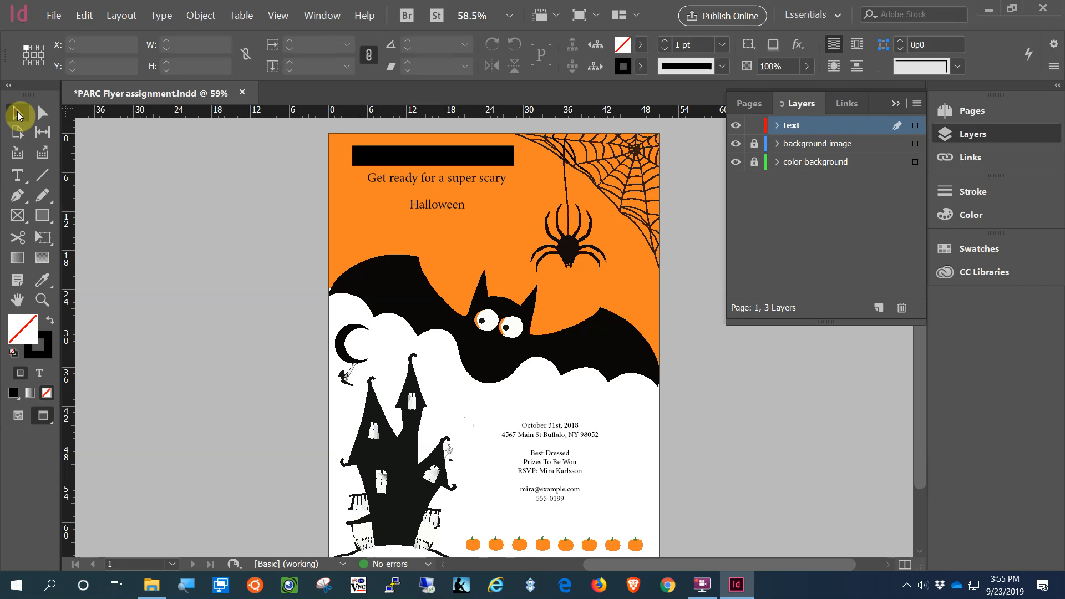
pyautogui.click(398, 180)
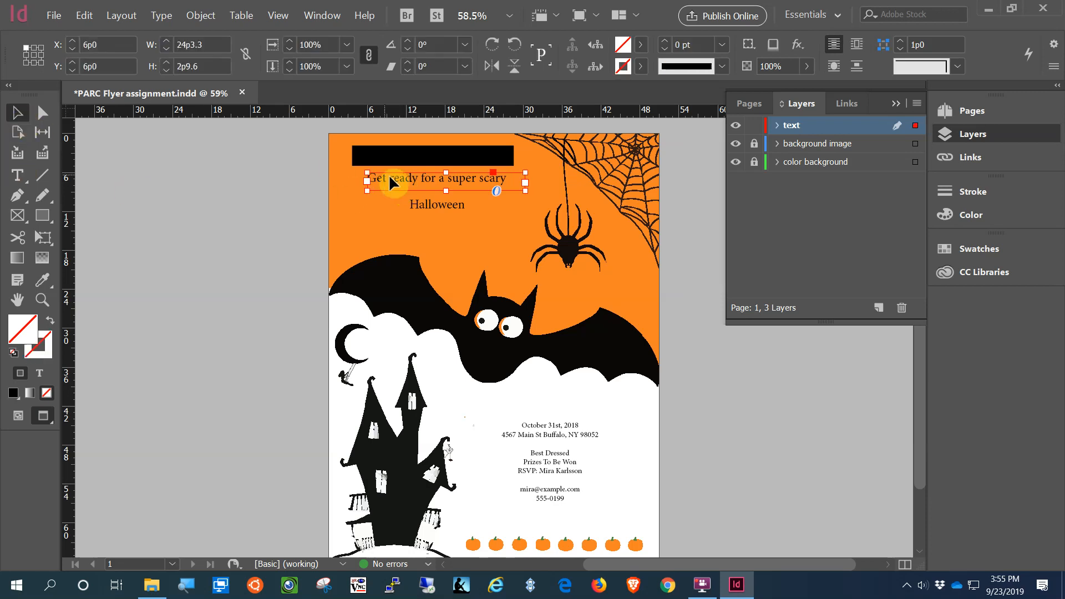
pyautogui.tripleClick(404, 179)
pyautogui.click(404, 178)
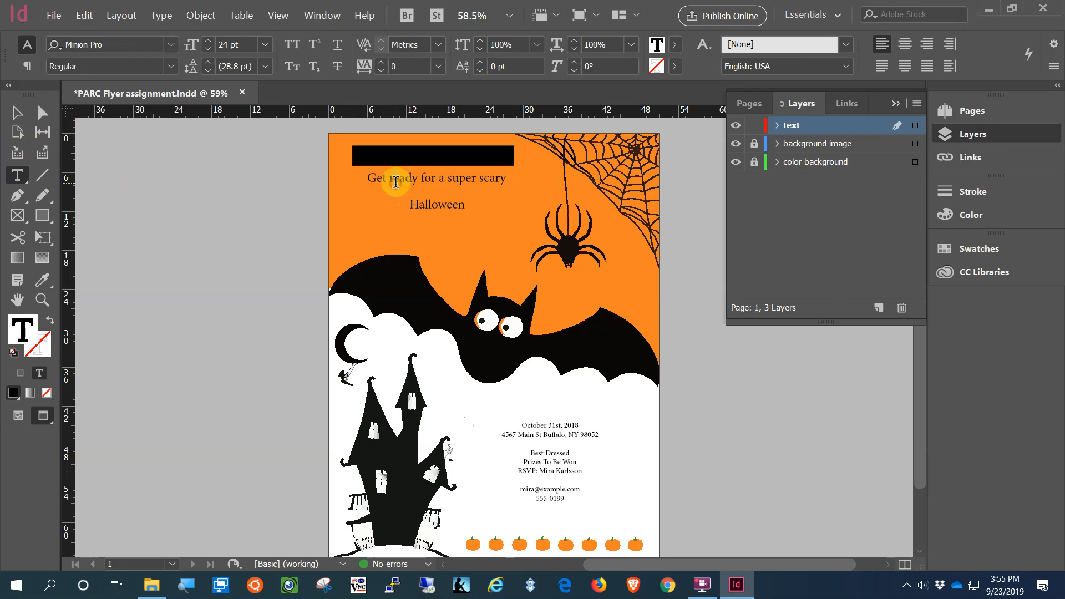
pyautogui.moveTo(405, 180); pyautogui.dragTo(446, 180)
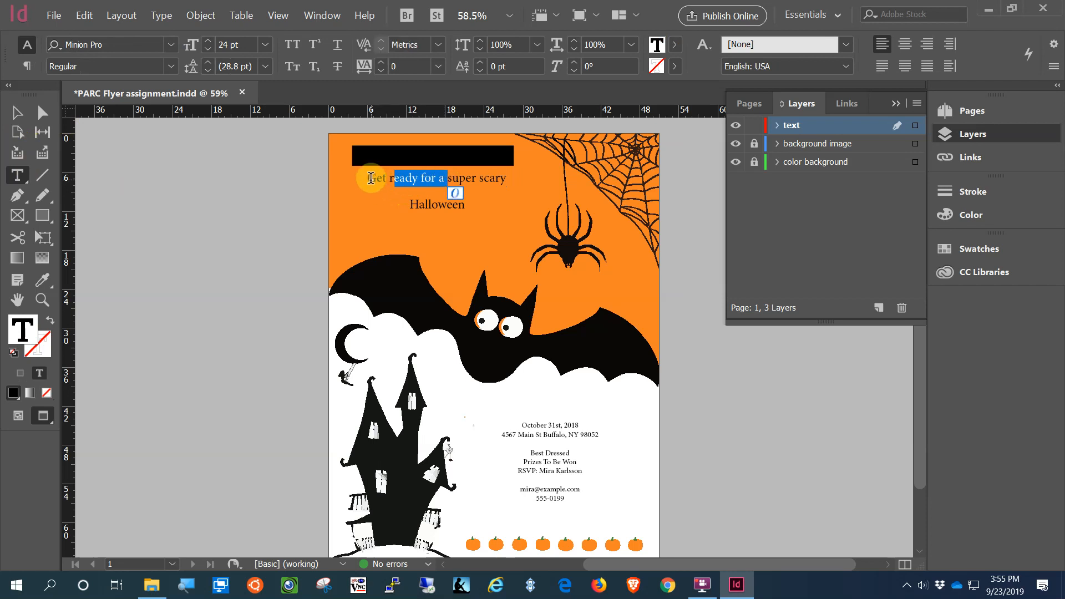
pyautogui.moveTo(367, 180); pyautogui.dragTo(509, 188)
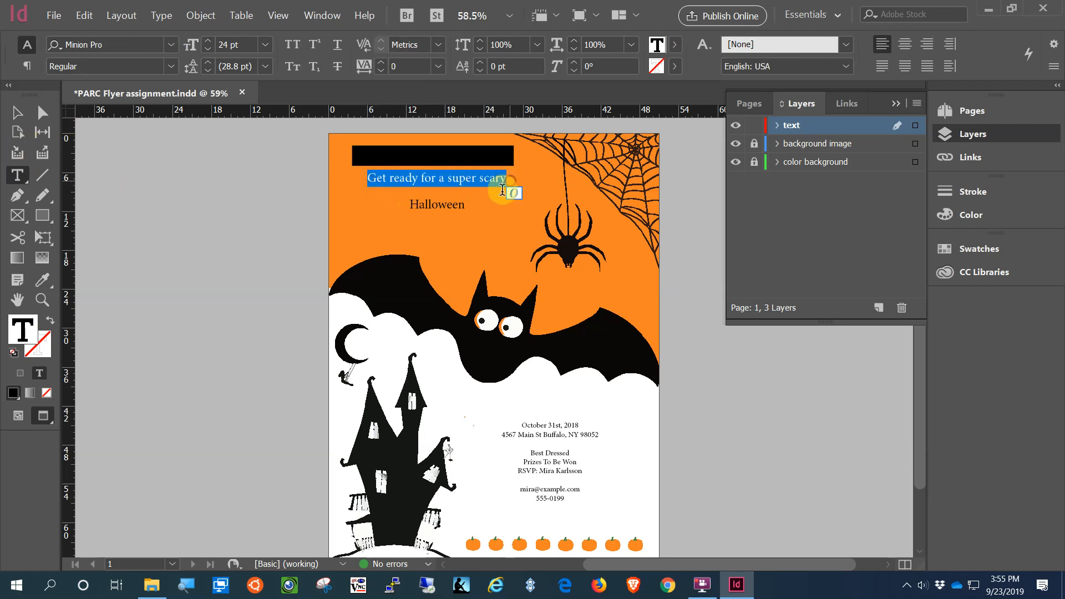
# Step: Set the heading font to Impact and colour its text [Paper] white
pyautogui.click(172, 45)
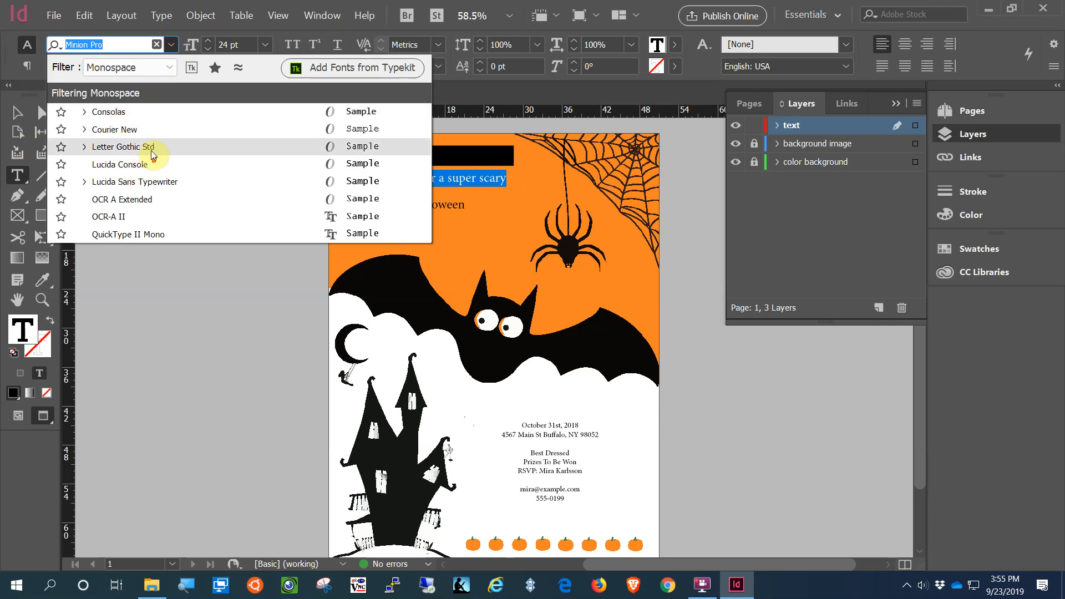
pyautogui.click(166, 67)
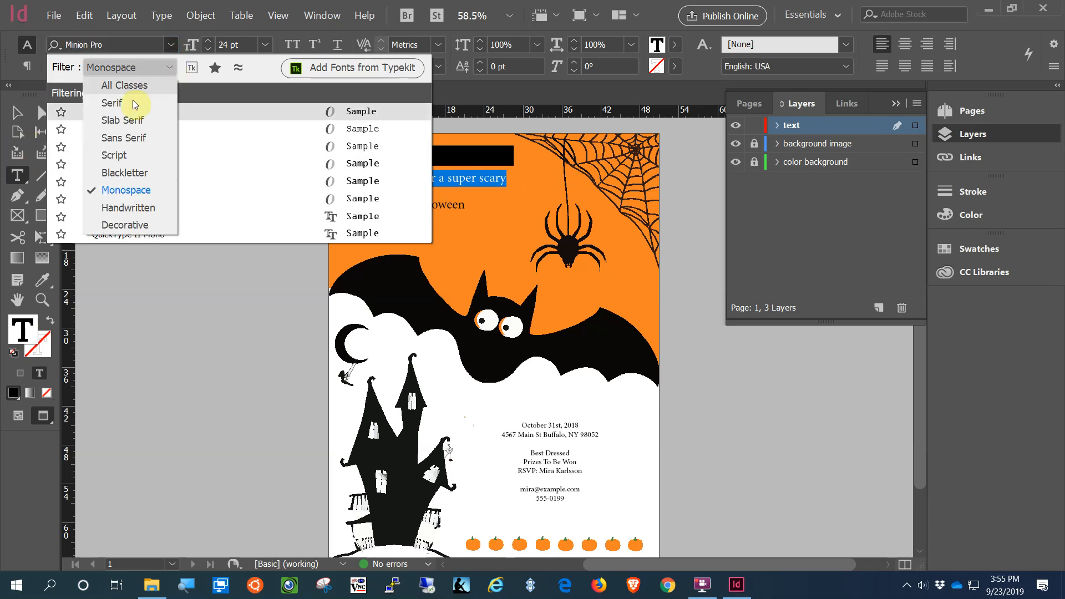
pyautogui.click(132, 86)
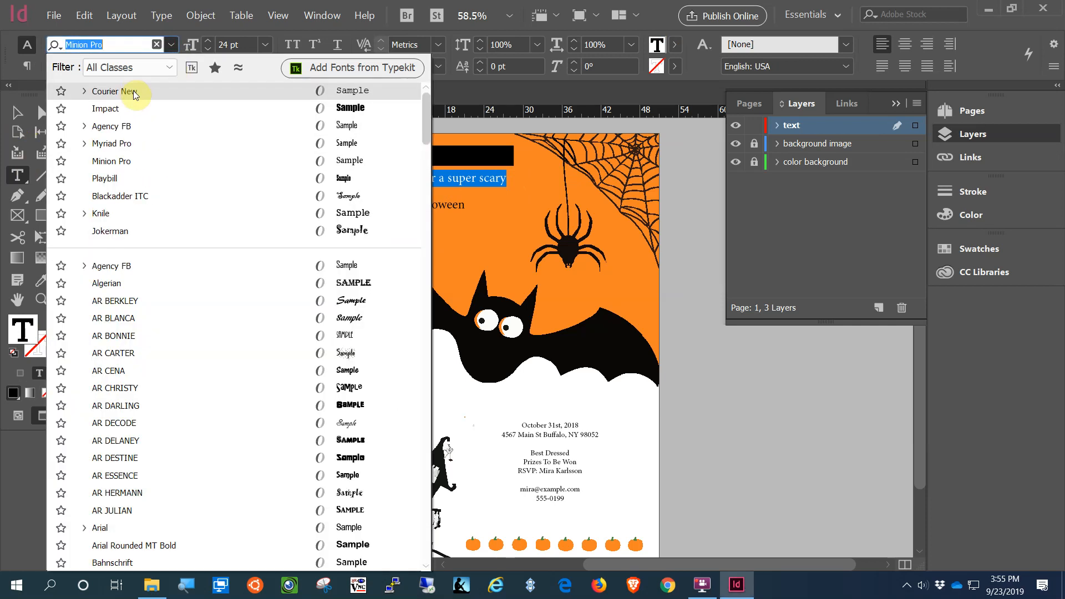
pyautogui.click(105, 109)
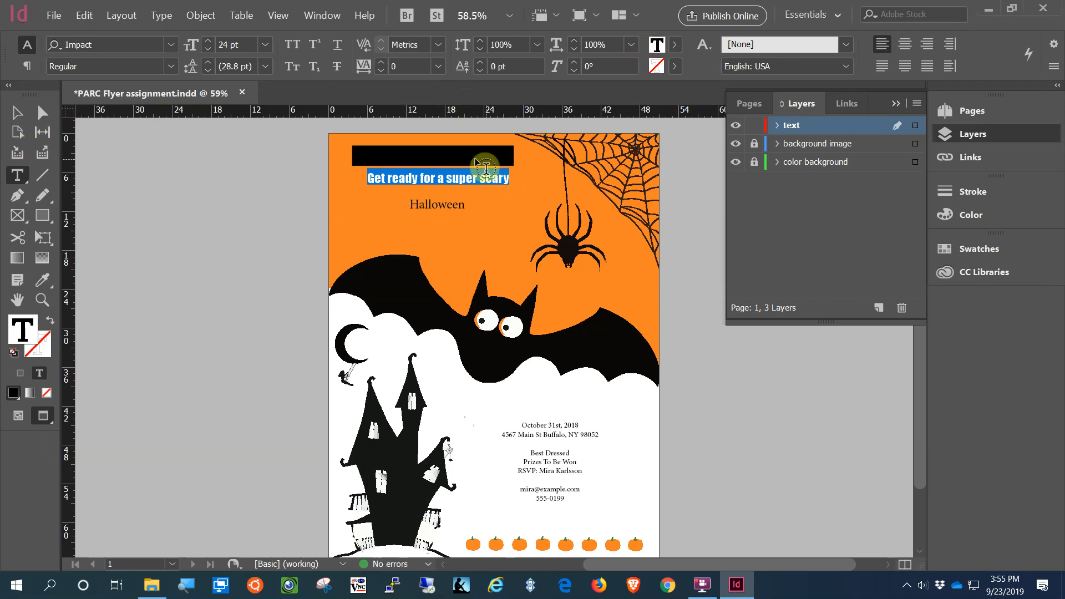
pyautogui.click(674, 45)
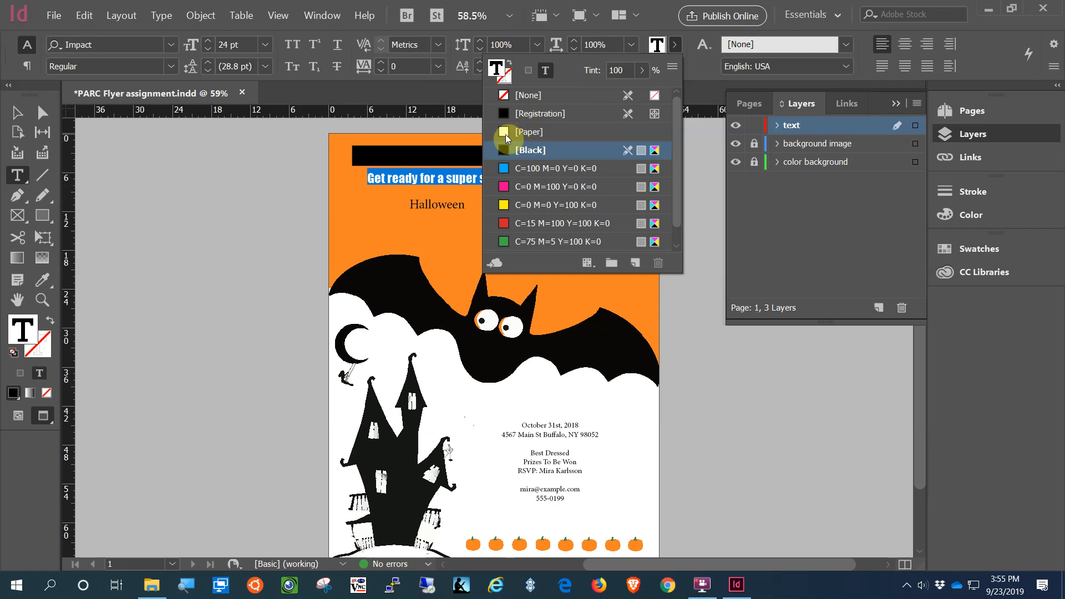
pyautogui.click(503, 132)
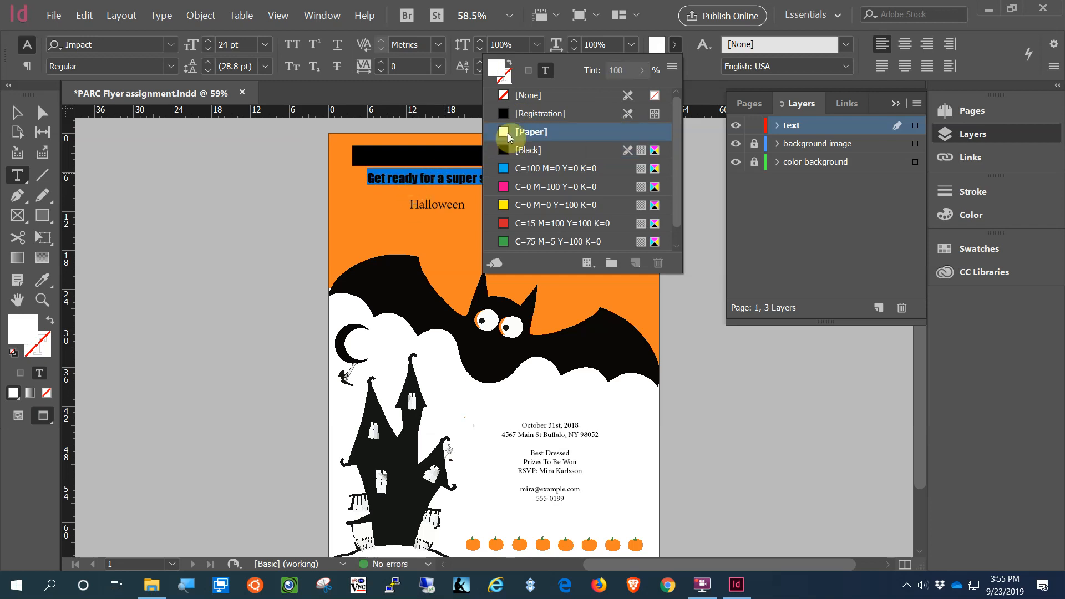
pyautogui.click(675, 43)
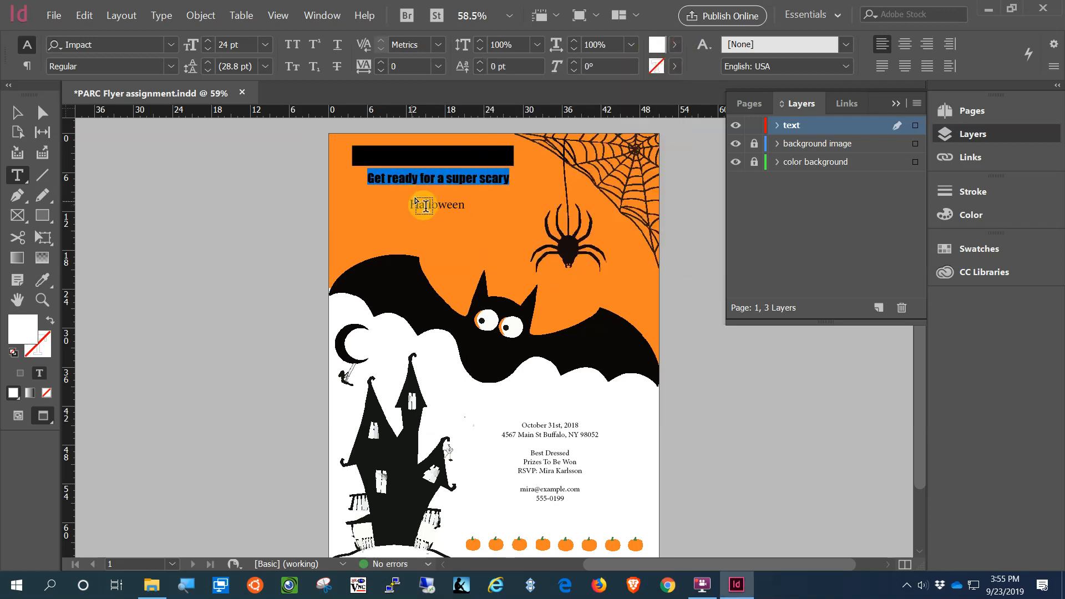
pyautogui.click(17, 112)
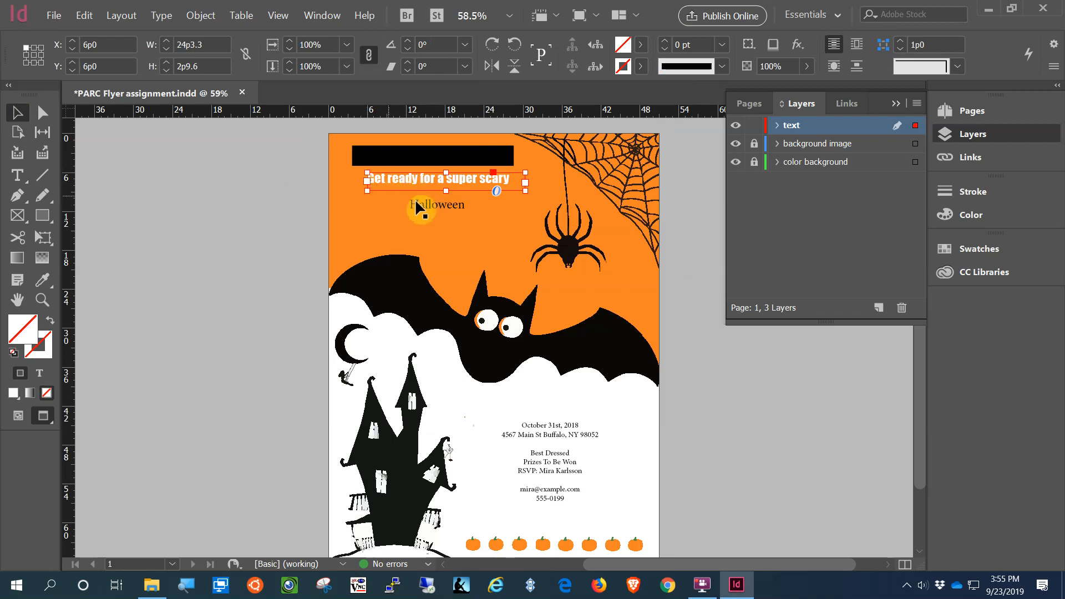
# Step: Move the white heading onto the top black bar and bring it to the front
pyautogui.moveTo(413, 176); pyautogui.dragTo(406, 159)
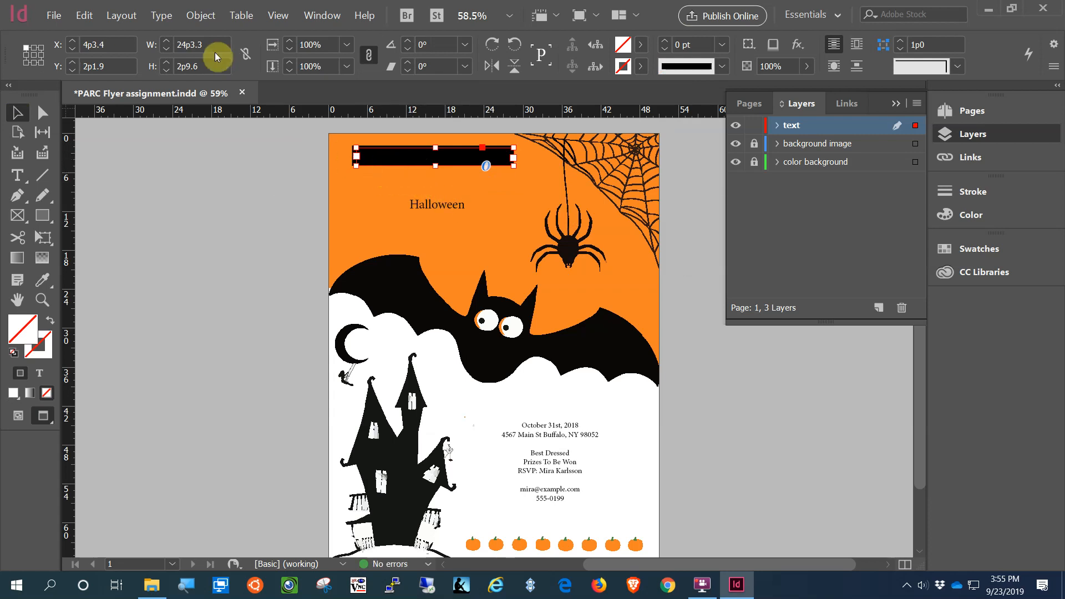
pyautogui.click(202, 16)
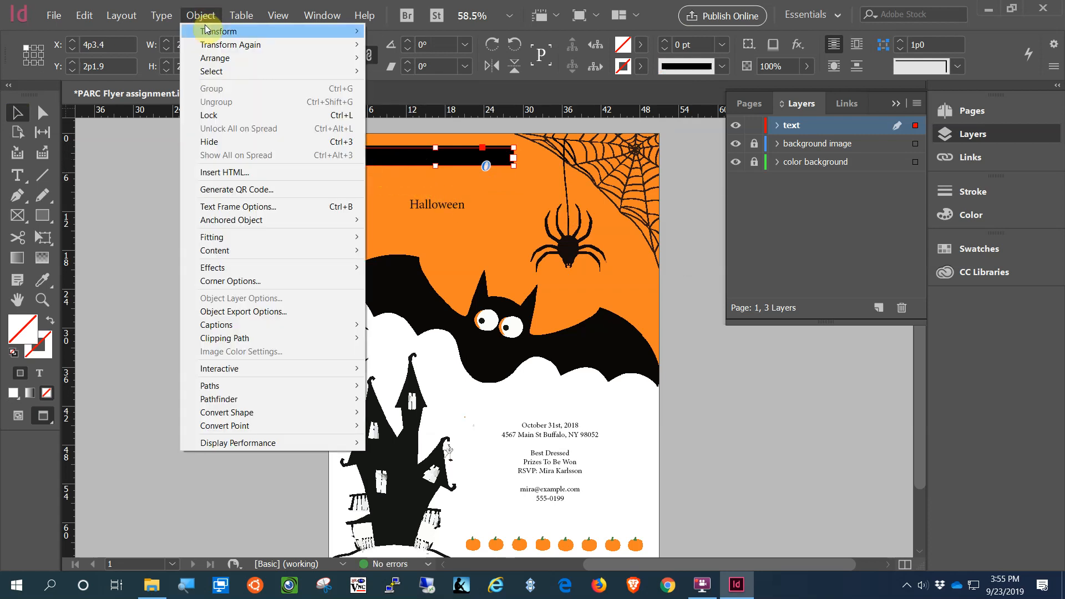
pyautogui.moveTo(218, 58)
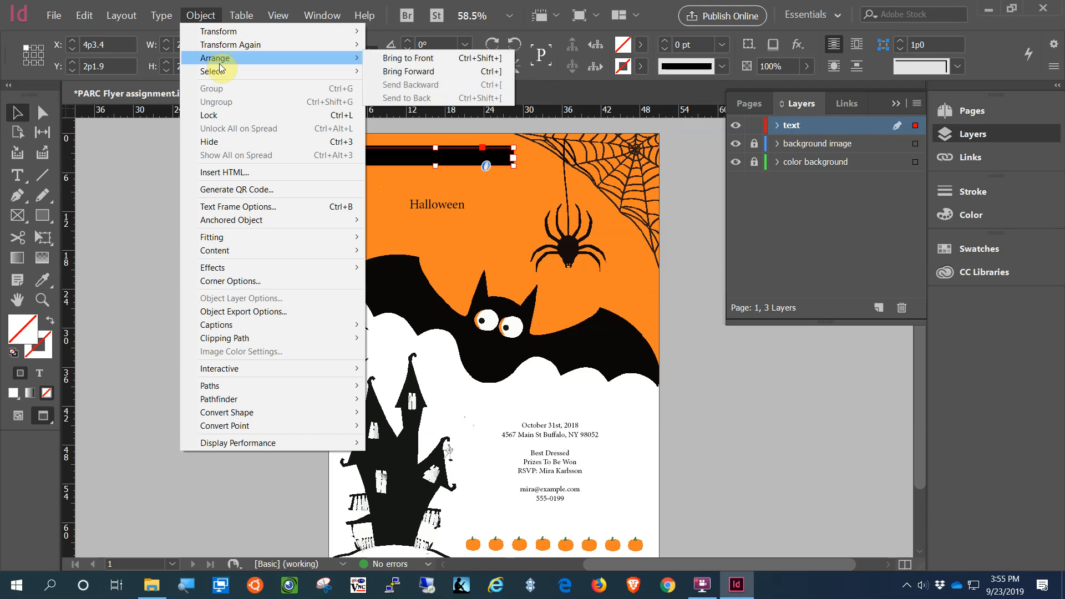
pyautogui.click(419, 57)
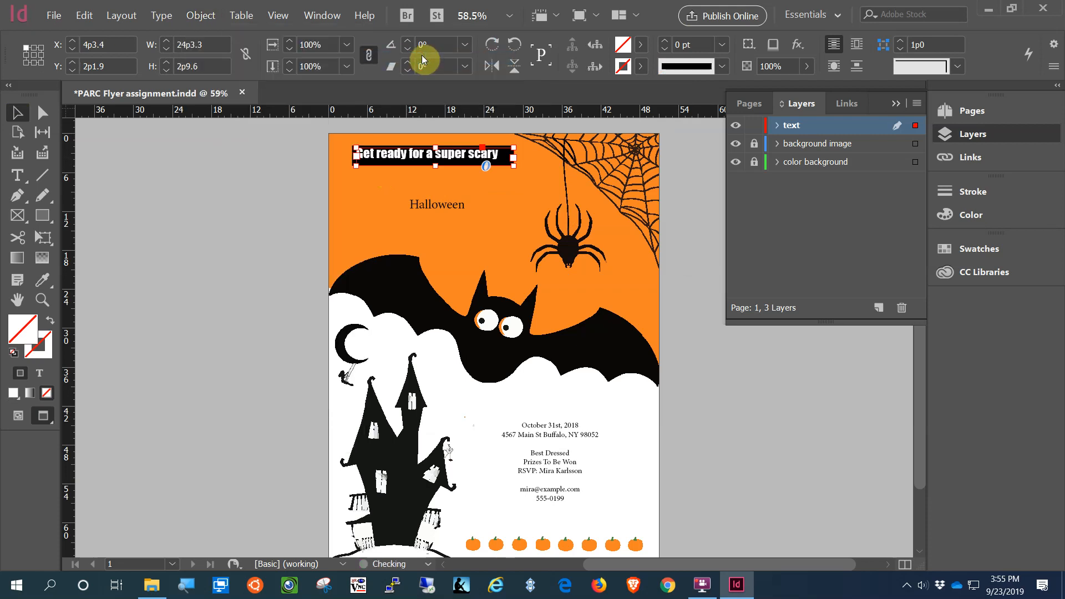
pyautogui.click(289, 210)
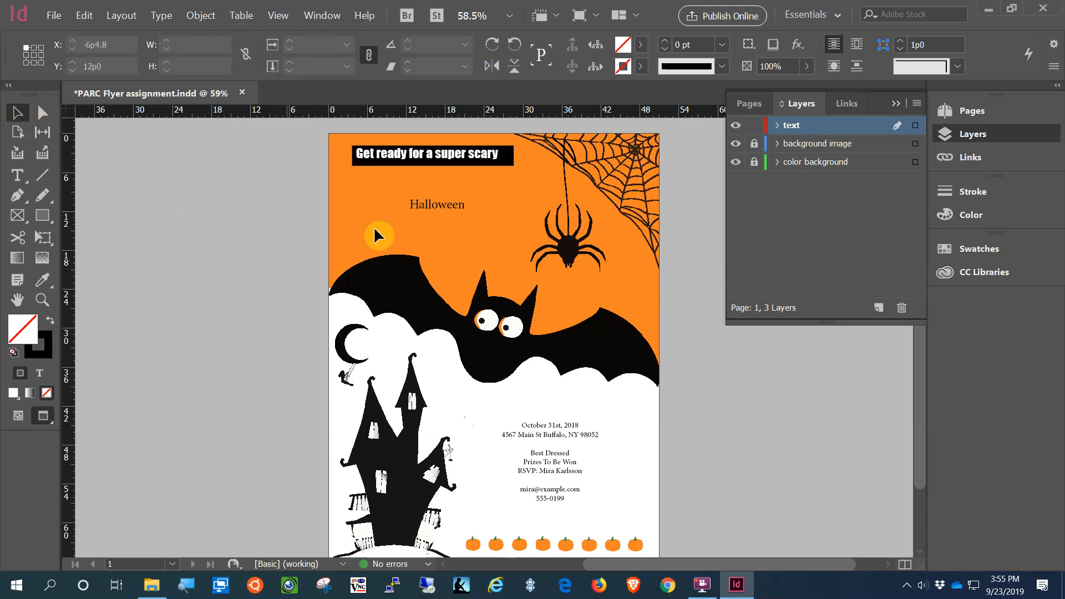
# Step: Zoom in and nudge the heading three steps right and one down within the black bar
pyautogui.click(42, 300)
pyautogui.click(485, 174)
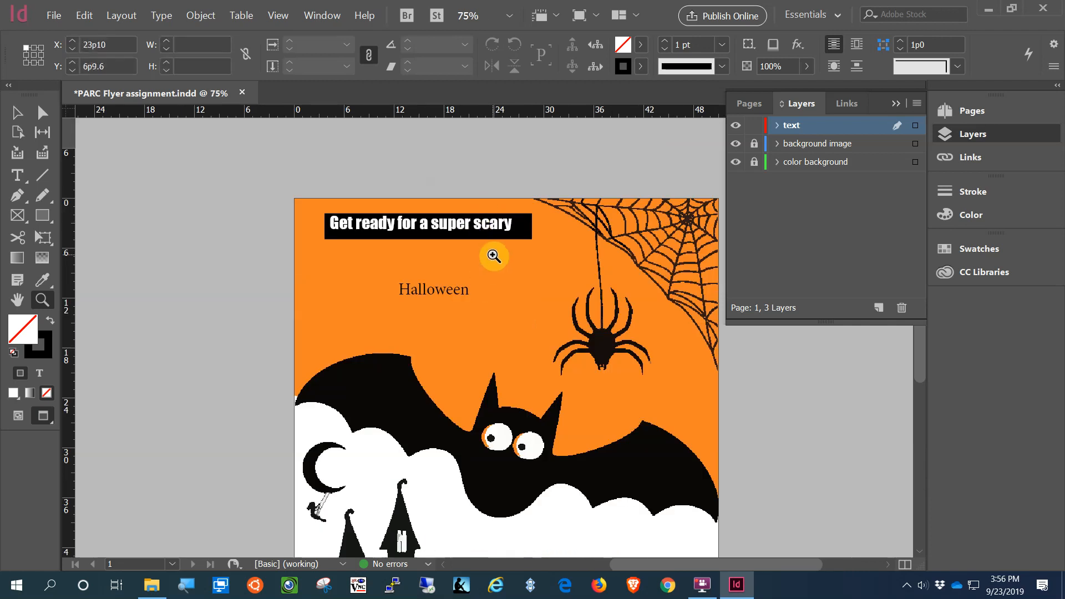
pyautogui.click(487, 250)
pyautogui.click(457, 278)
pyautogui.click(17, 113)
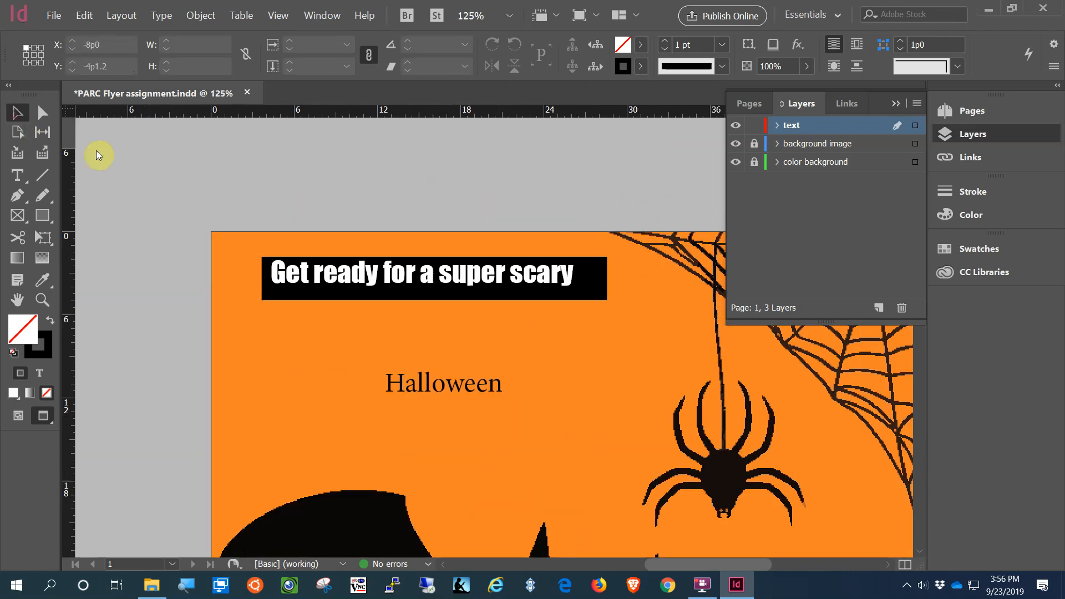
pyautogui.click(397, 278)
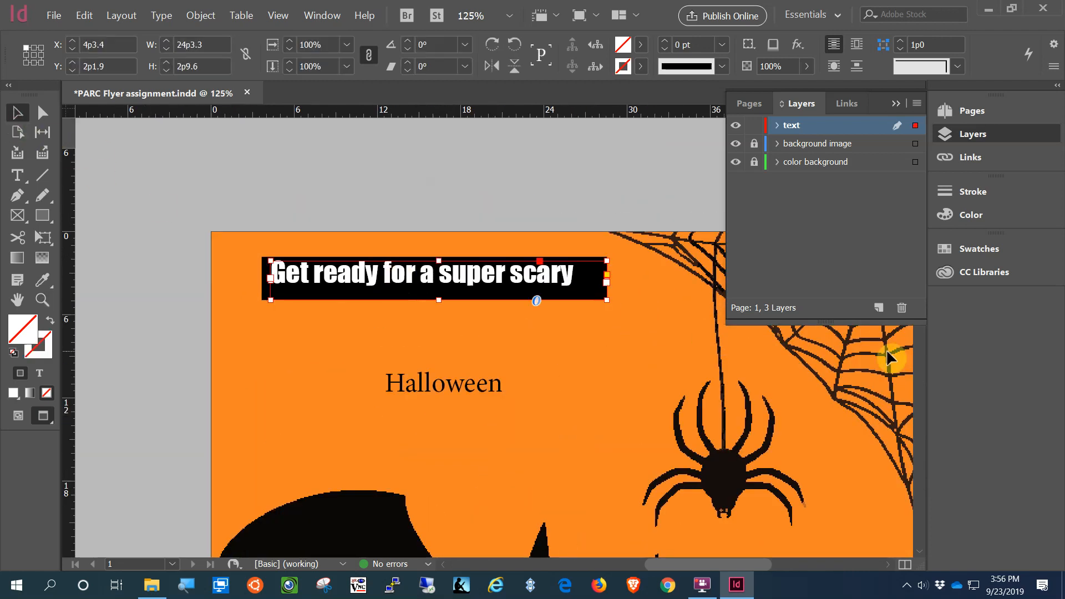
pyautogui.press('Right')
pyautogui.press('Right')
pyautogui.press('Down')
pyautogui.press('Down')
pyautogui.press('Down')
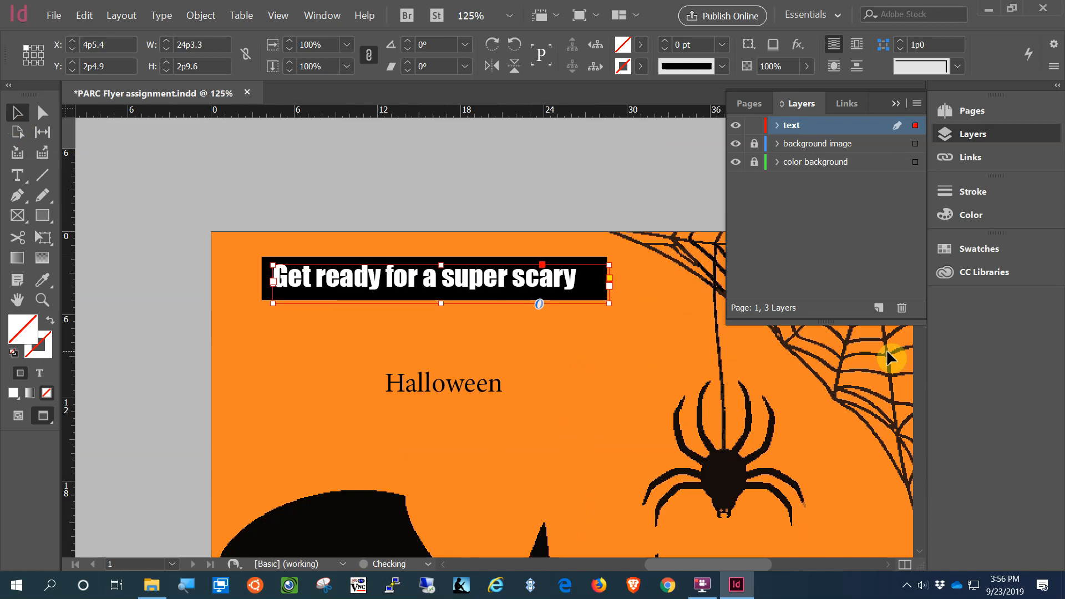
pyautogui.press('Right')
pyautogui.press('Right')
pyautogui.press('Right')
pyautogui.press('Right')
pyautogui.press('Right')
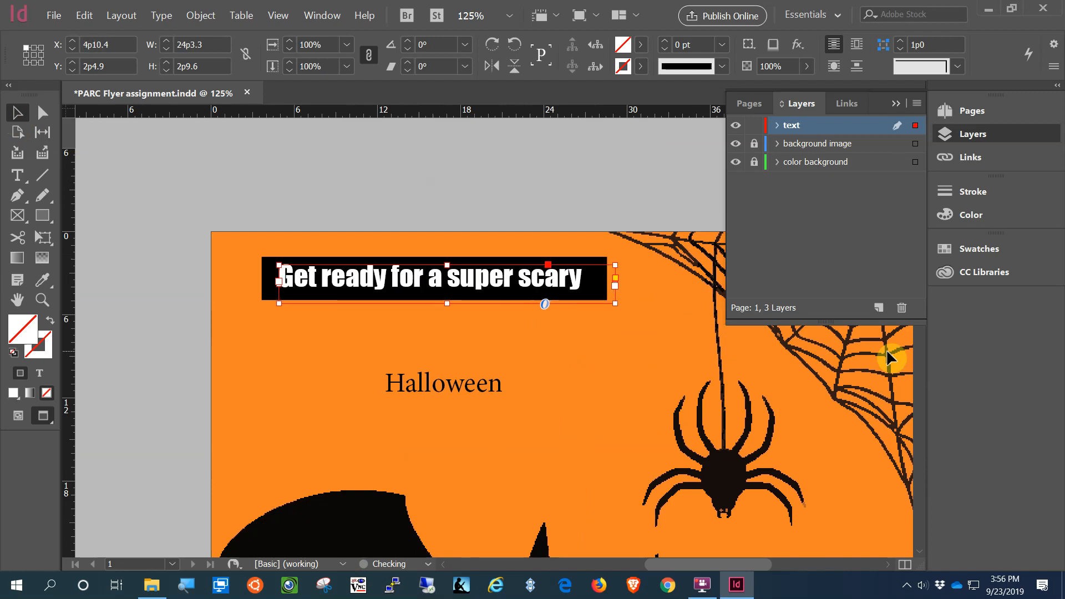
pyautogui.press('Right')
pyautogui.press('Right')
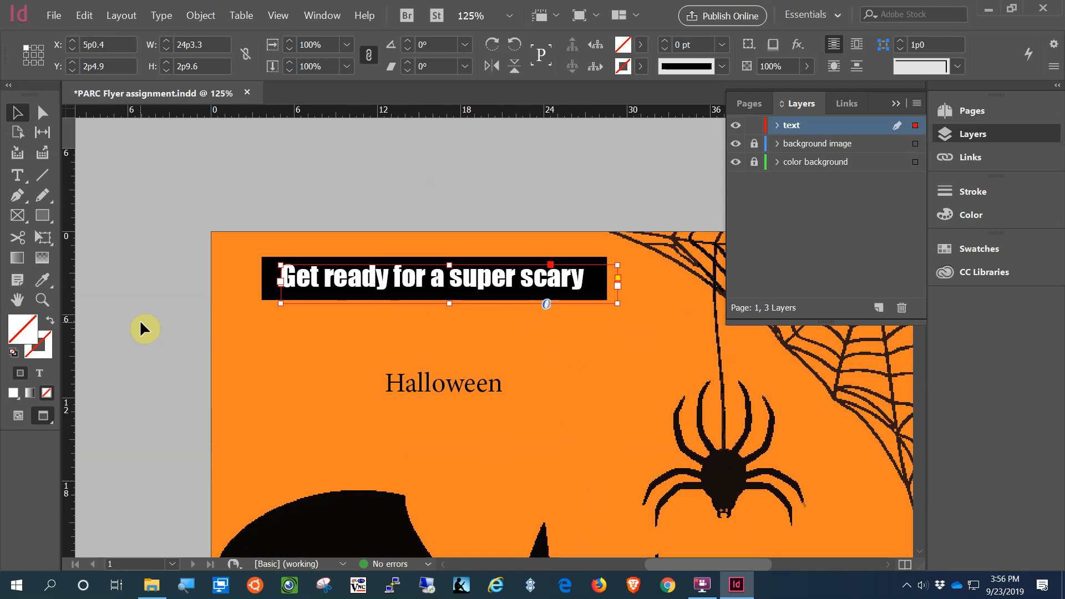
pyautogui.click(184, 308)
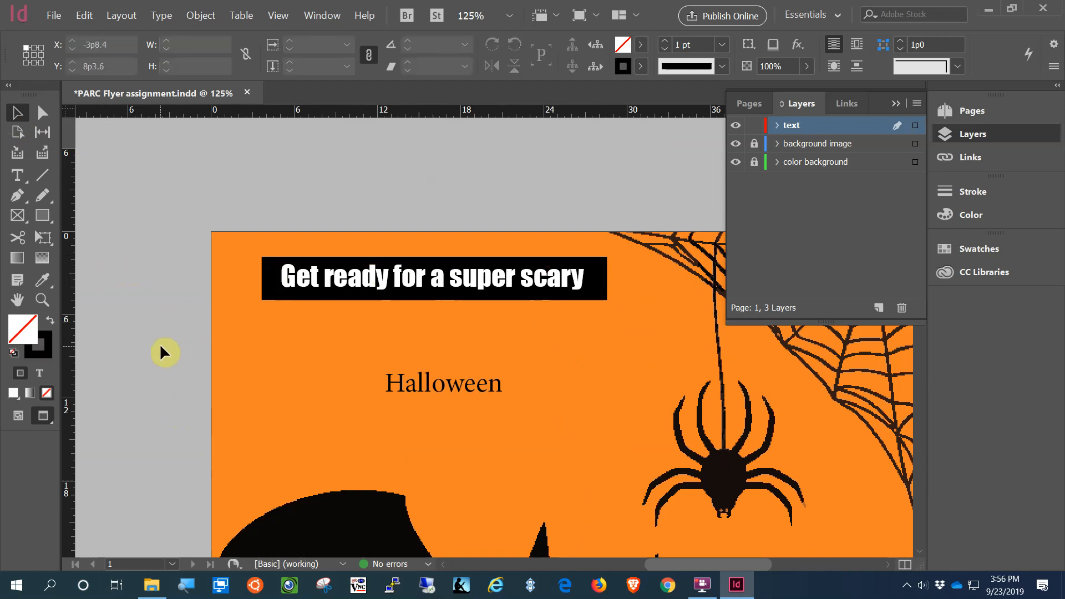
# Step: Delete the plain serif 'Halloween' text frame from the flyer
pyautogui.scroll(-3, 167, 344)
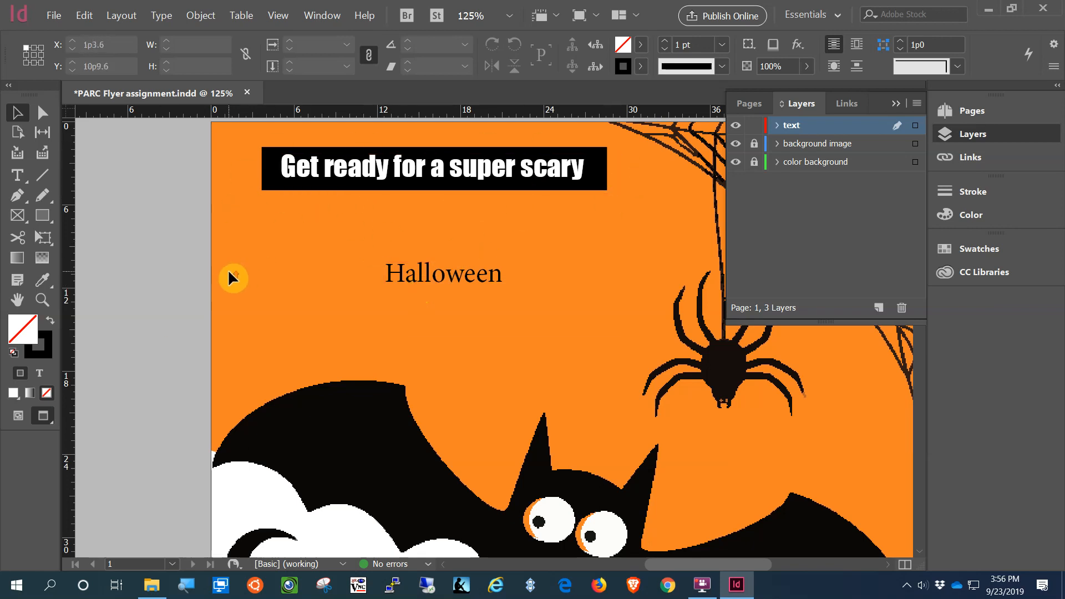
pyautogui.scroll(1, 194, 280)
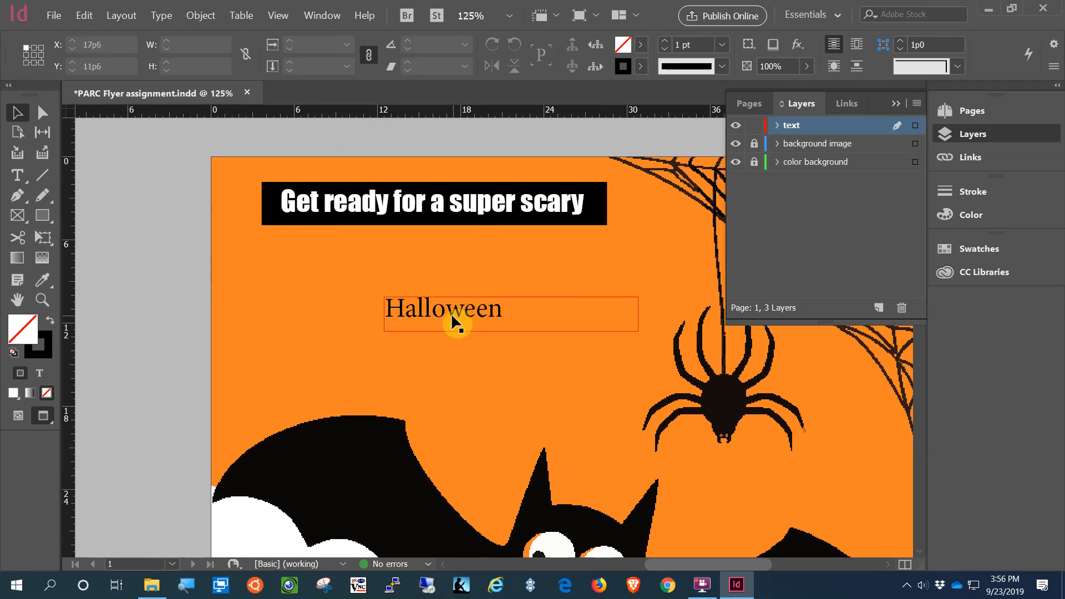
pyautogui.click(429, 321)
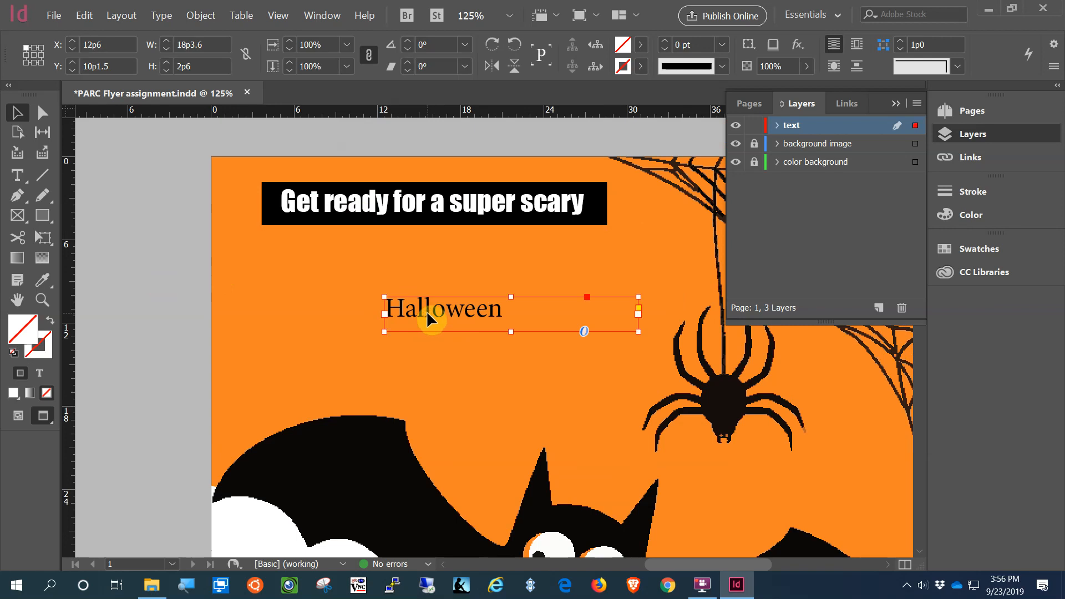
pyautogui.press('Delete')
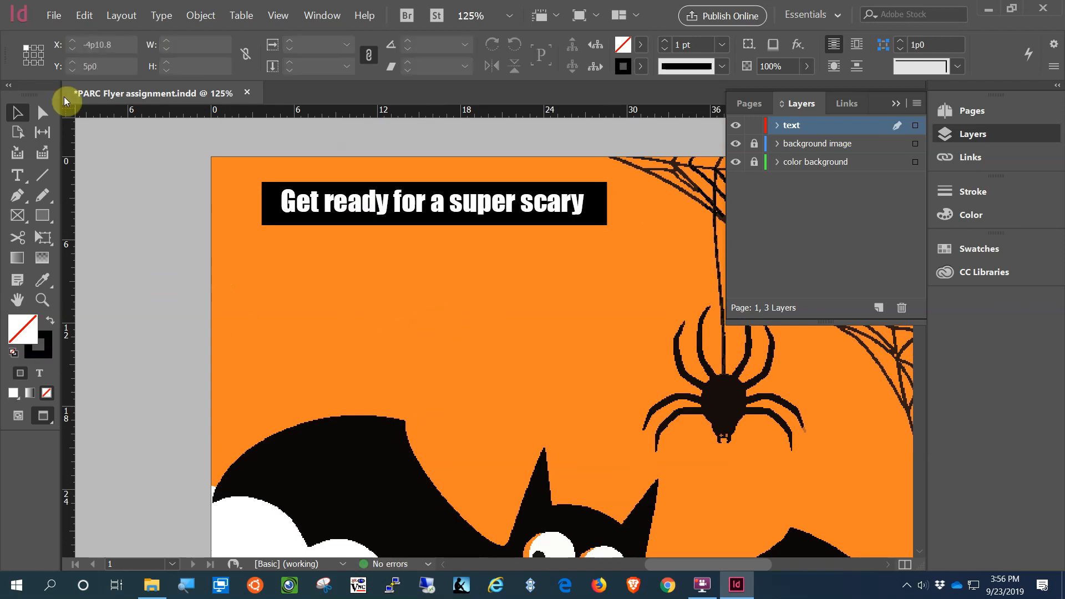
pyautogui.click(54, 16)
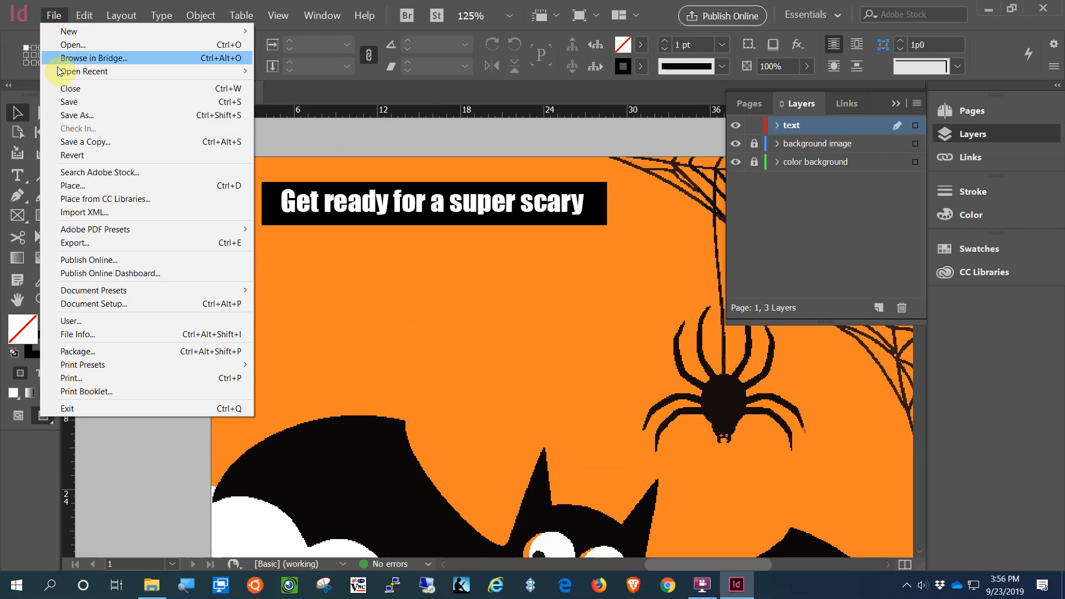
pyautogui.click(84, 186)
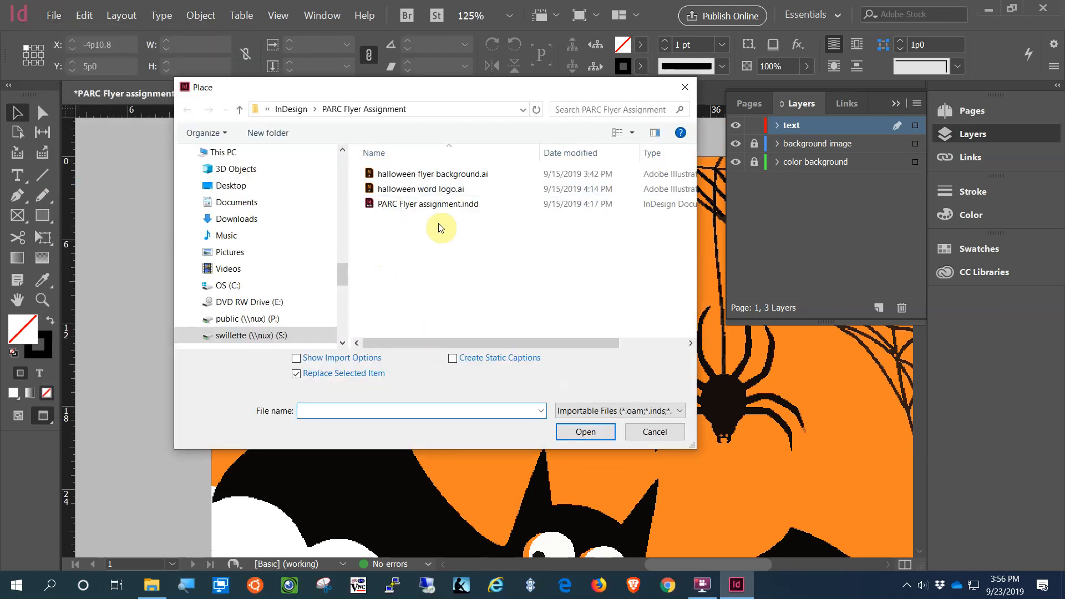
pyautogui.click(426, 190)
pyautogui.click(585, 432)
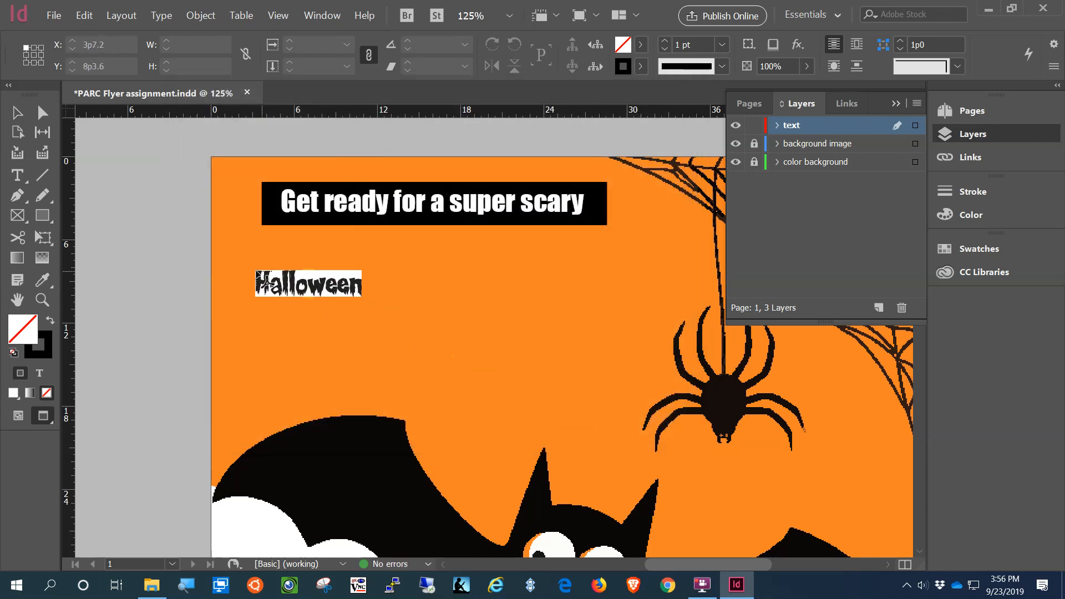
pyautogui.click(256, 270)
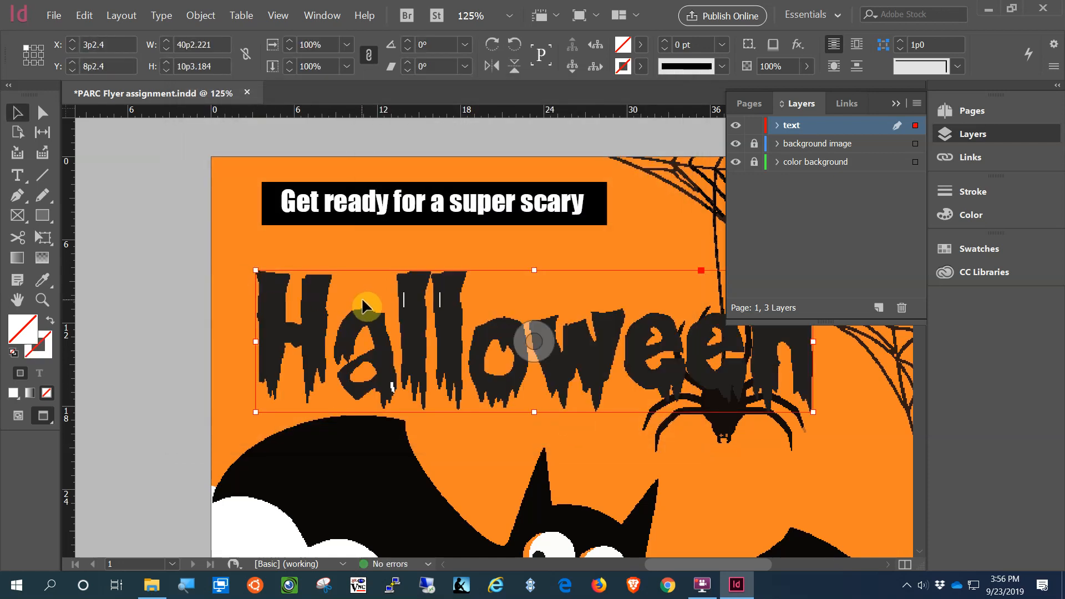
pyautogui.press('Delete')
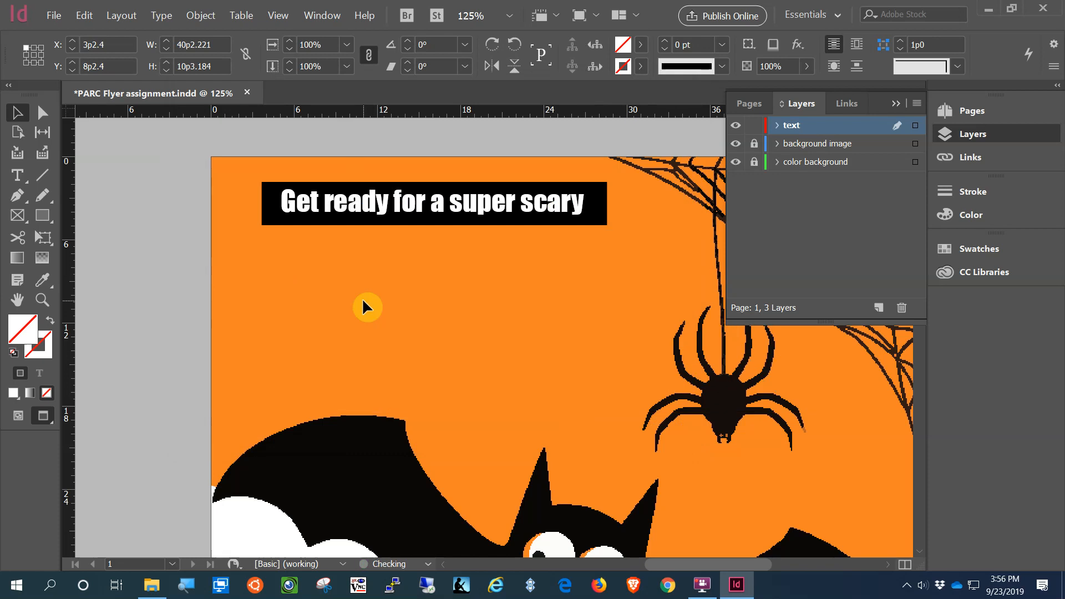
# Step: Drag halloween word logo.ai from the PARC Flyer Assignment folder onto the InDesign page
pyautogui.click(151, 586)
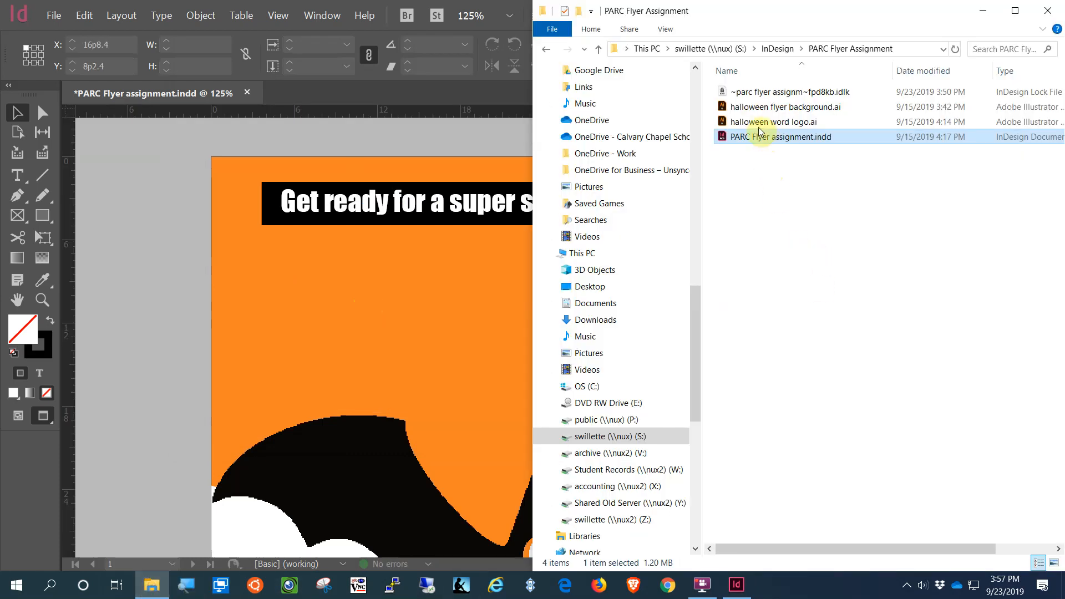
pyautogui.click(740, 106)
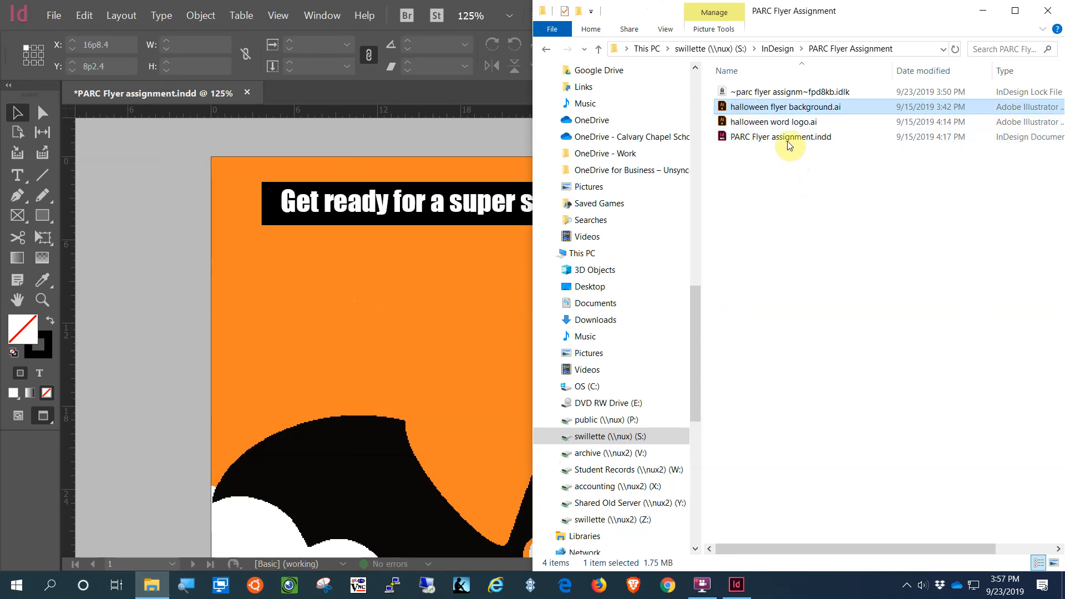
pyautogui.click(727, 122)
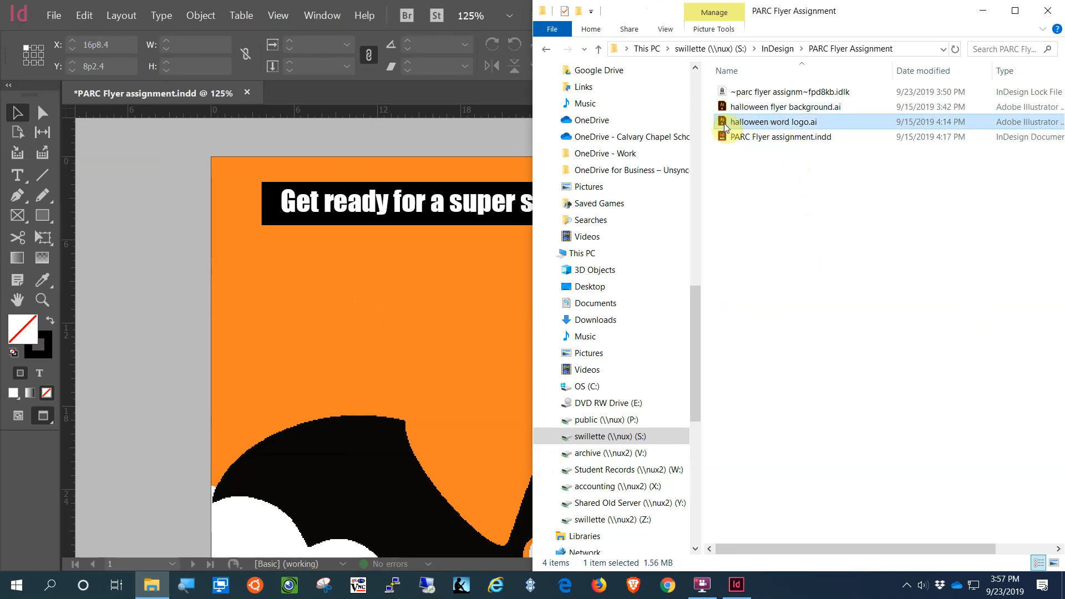
pyautogui.moveTo(725, 128); pyautogui.dragTo(306, 325)
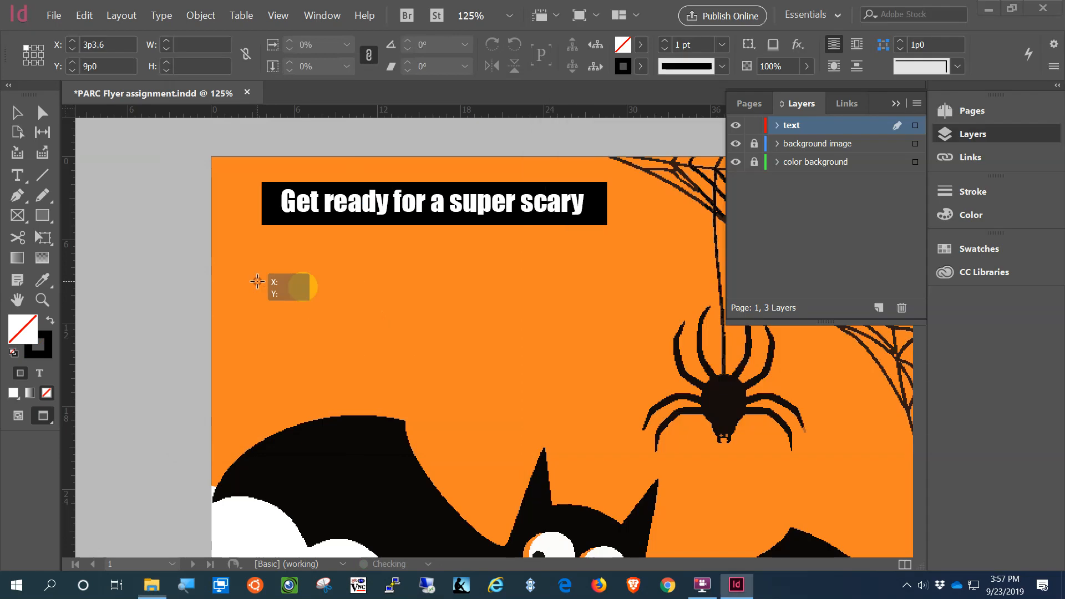
# Step: Place the dripping Halloween word logo at full size and move it up-left beneath the headline
pyautogui.click(257, 282)
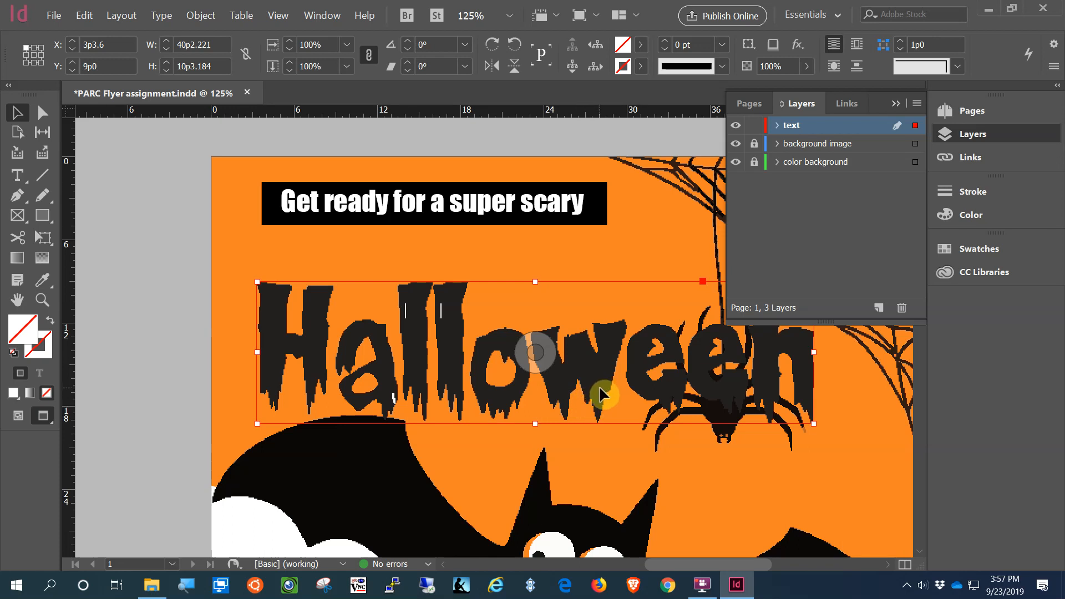
pyautogui.moveTo(602, 394); pyautogui.dragTo(569, 376)
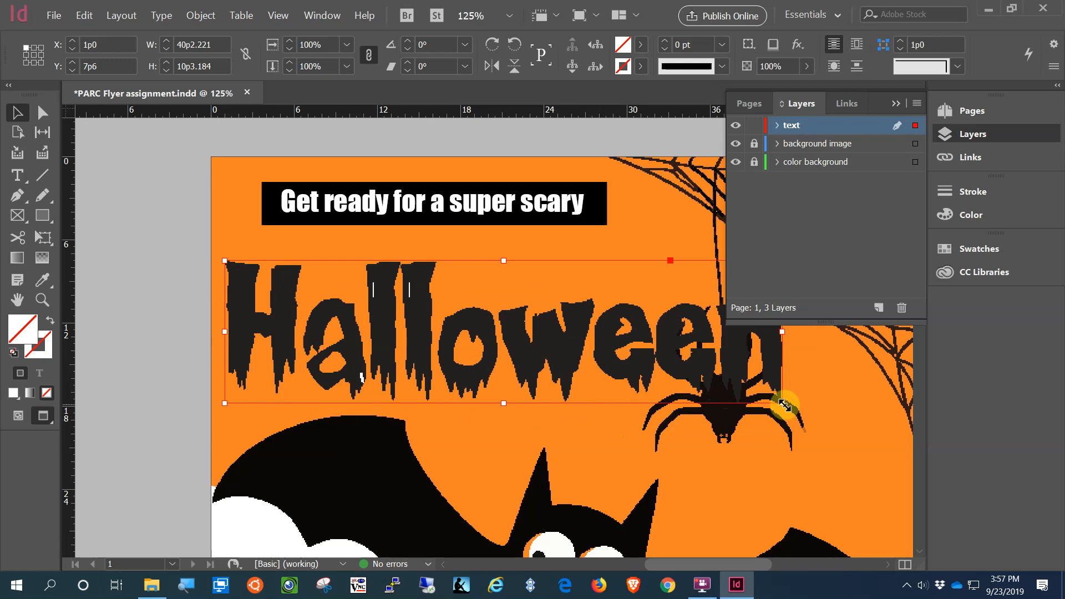
pyautogui.moveTo(784, 405); pyautogui.dragTo(576, 390)
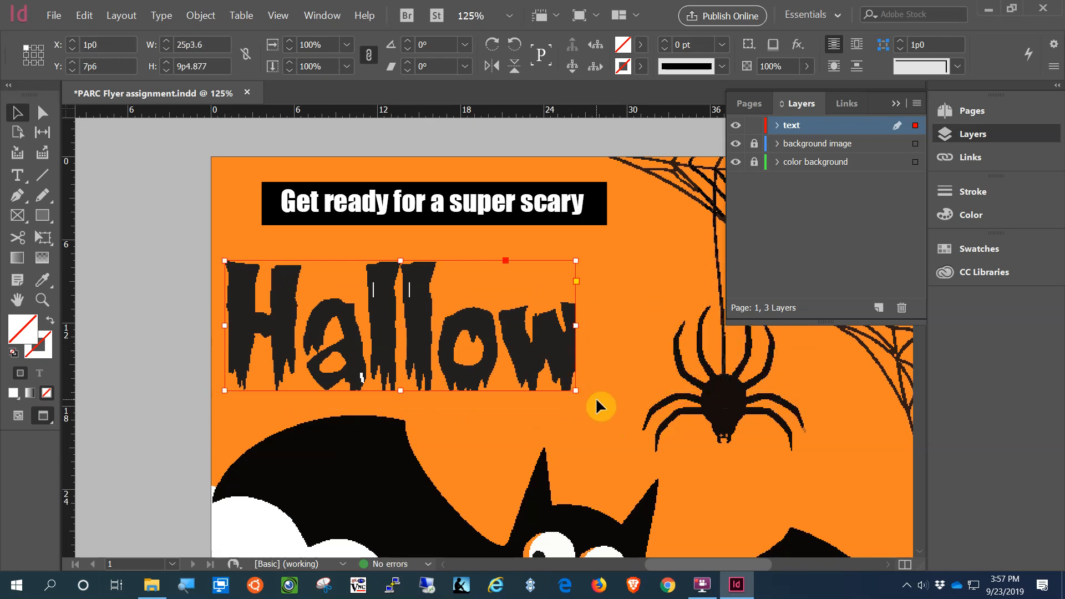
pyautogui.hotkey('ctrl', 'z')
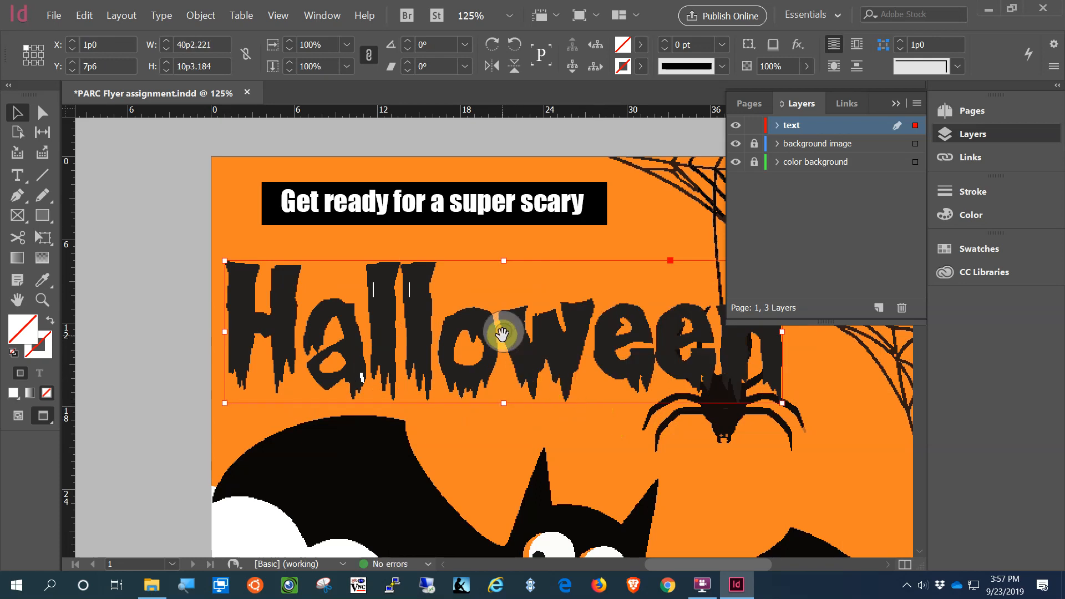
pyautogui.click(502, 333)
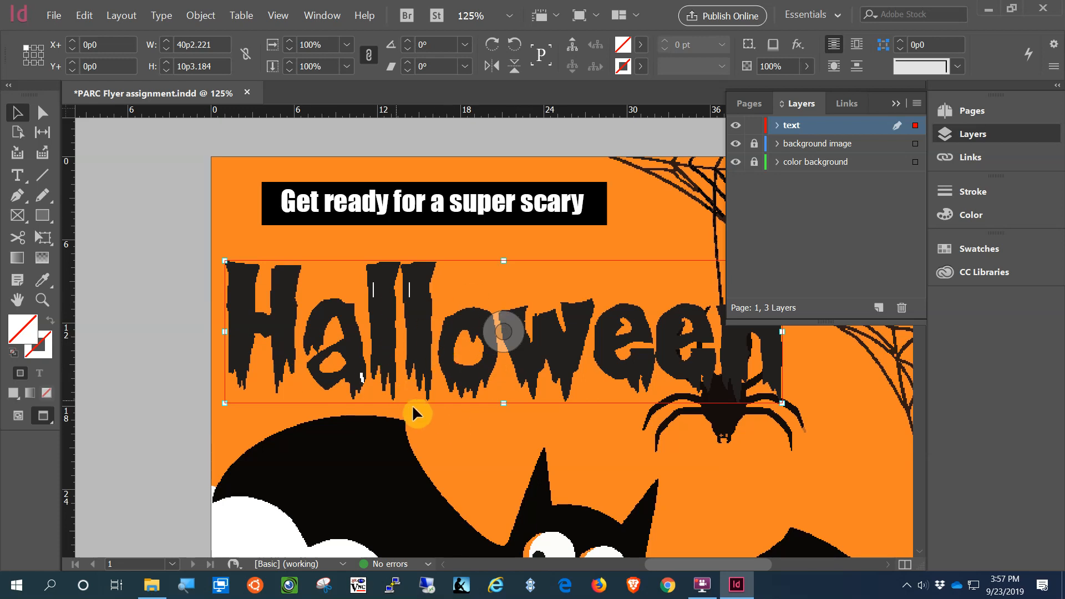
# Step: Scale the Halloween logo artwork down to about 73% inside its frame
pyautogui.moveTo(502, 333); pyautogui.dragTo(506, 414)
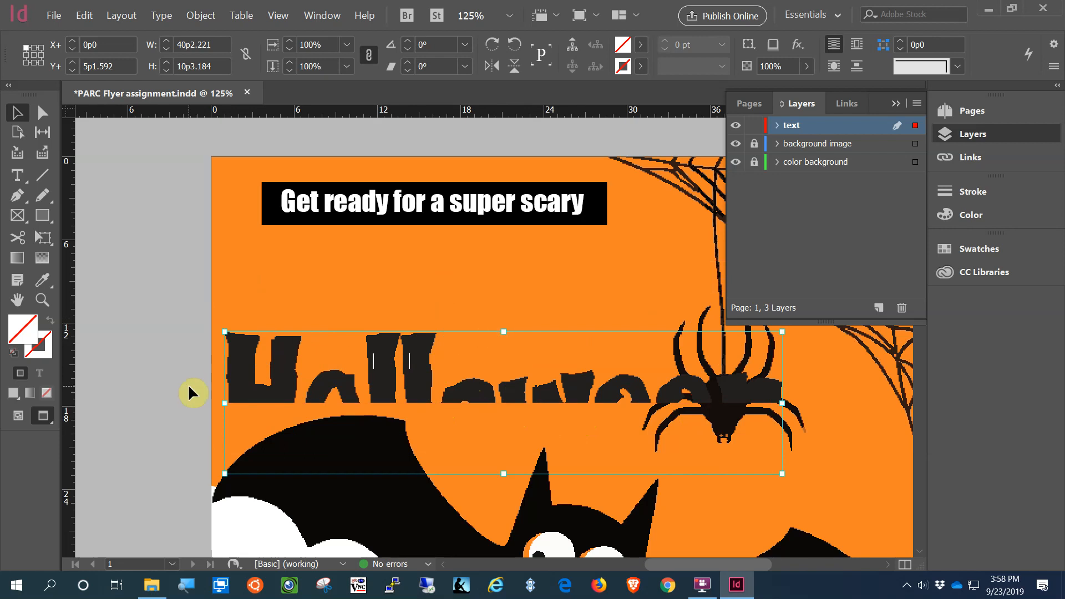
pyautogui.hotkey('ctrl', 'z')
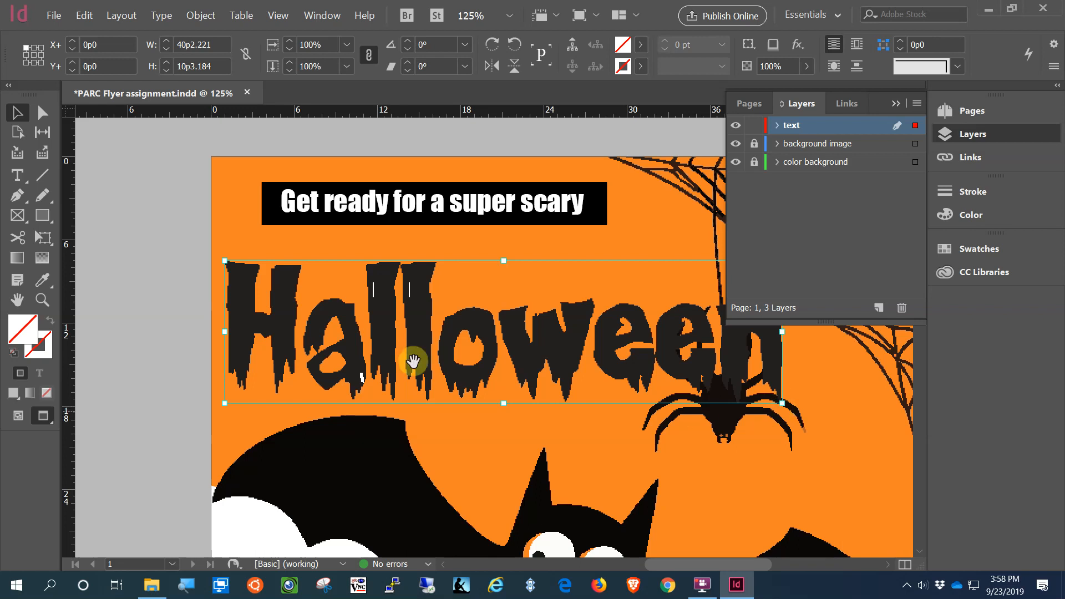
pyautogui.click(487, 355)
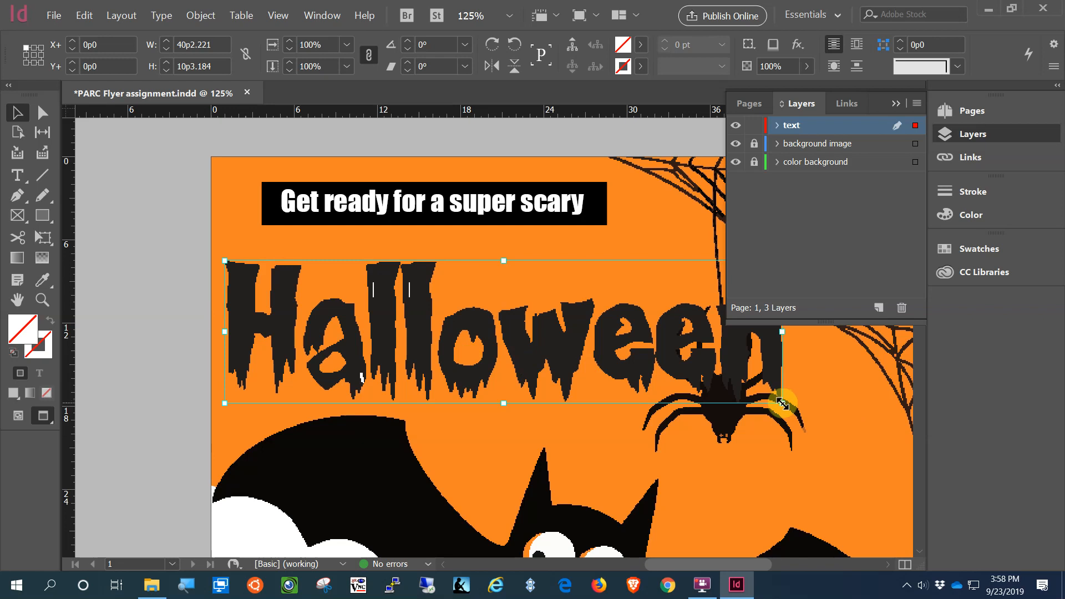
pyautogui.moveTo(782, 400); pyautogui.dragTo(655, 358)
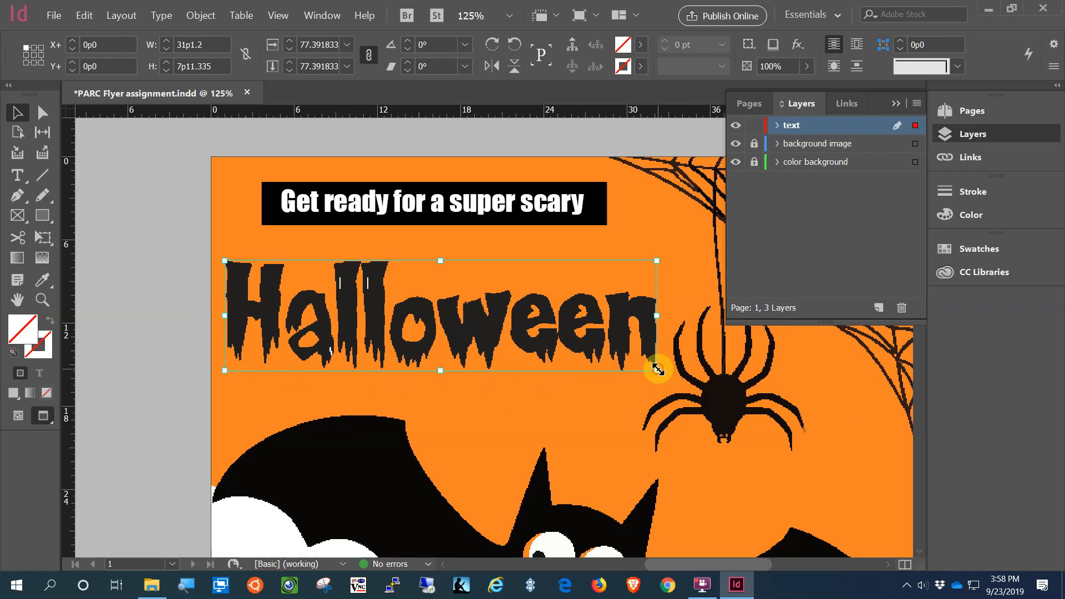
pyautogui.moveTo(657, 370); pyautogui.dragTo(633, 364)
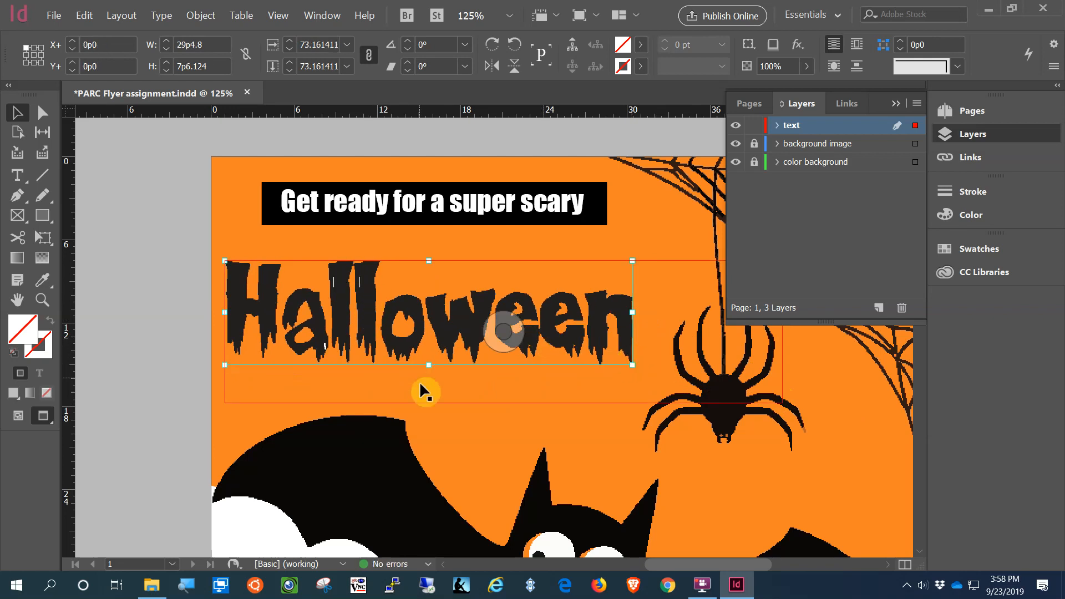
# Step: Scale the whole Halloween logo proportionally to about 30p7 × 7p10, nudged slightly right and down
pyautogui.click(444, 388)
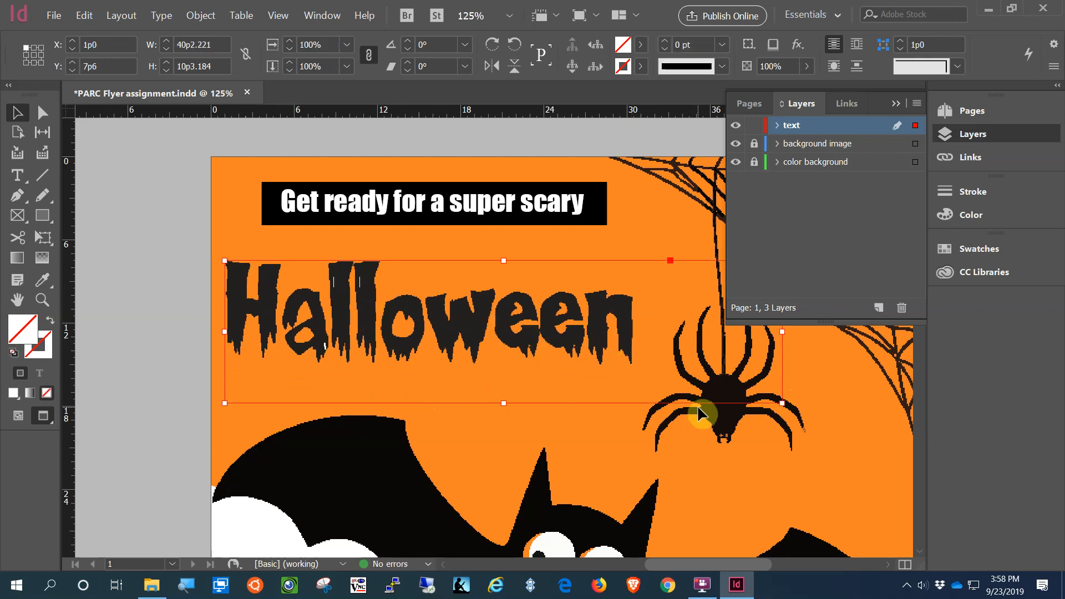
pyautogui.hotkey('ctrl', 'z')
pyautogui.hotkey('ctrl', 'z')
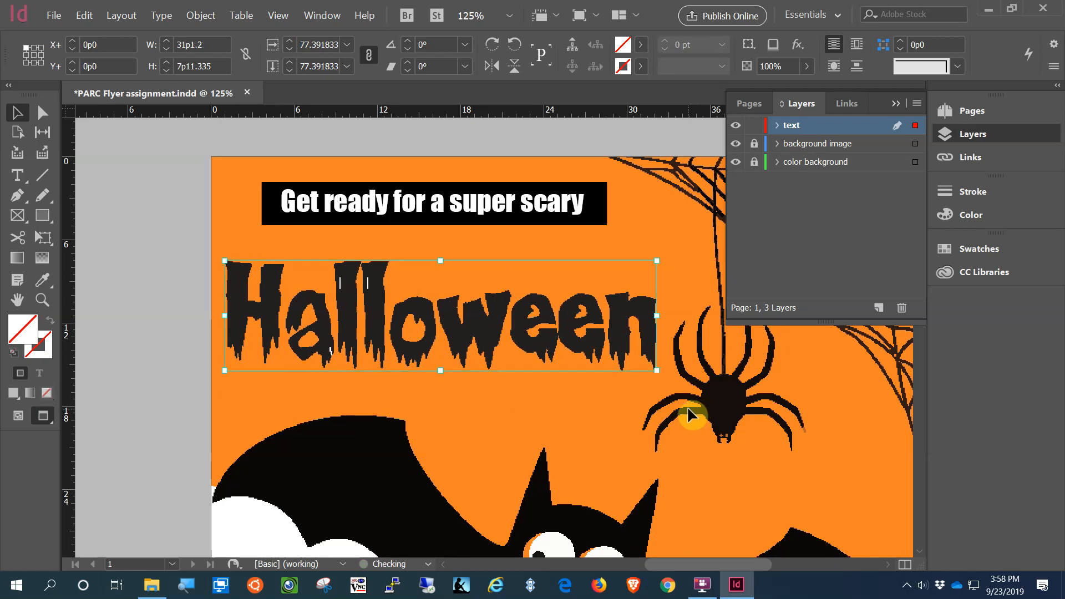
pyautogui.click(182, 375)
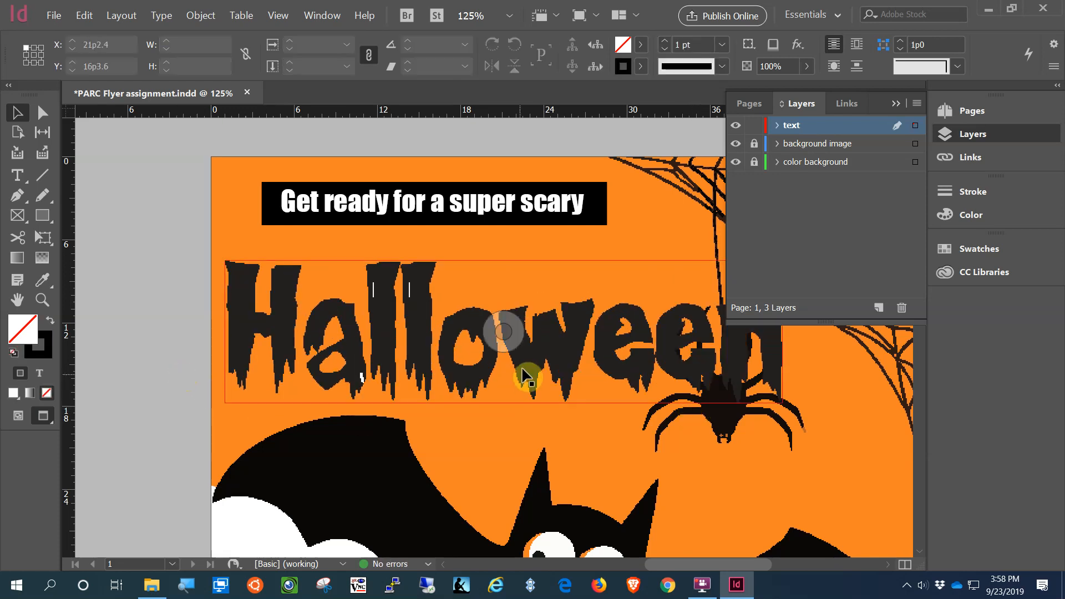
pyautogui.click(783, 405)
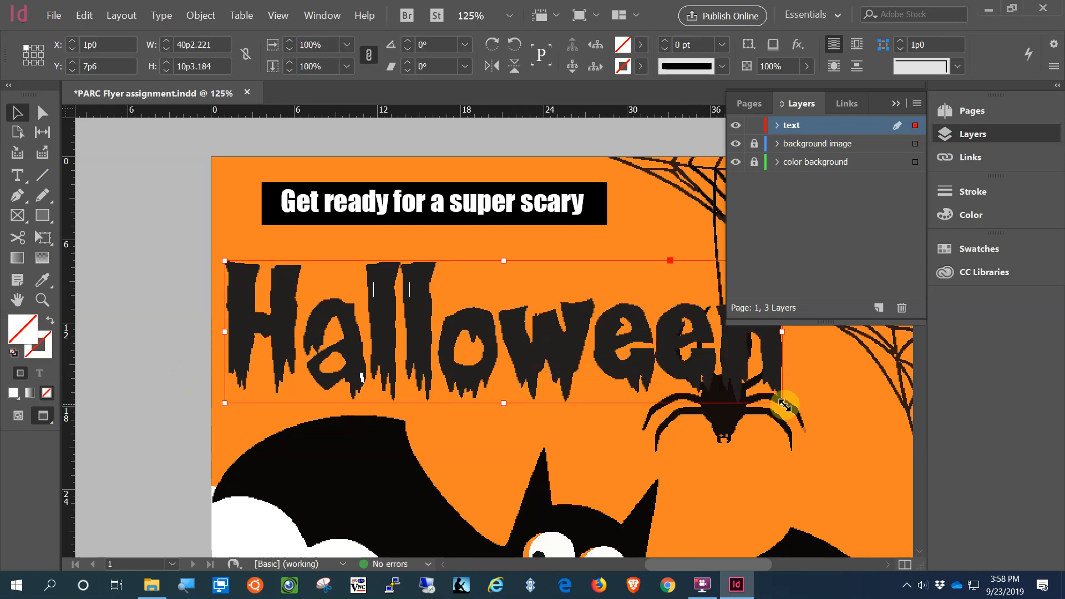
pyautogui.moveTo(784, 405); pyautogui.dragTo(615, 373)
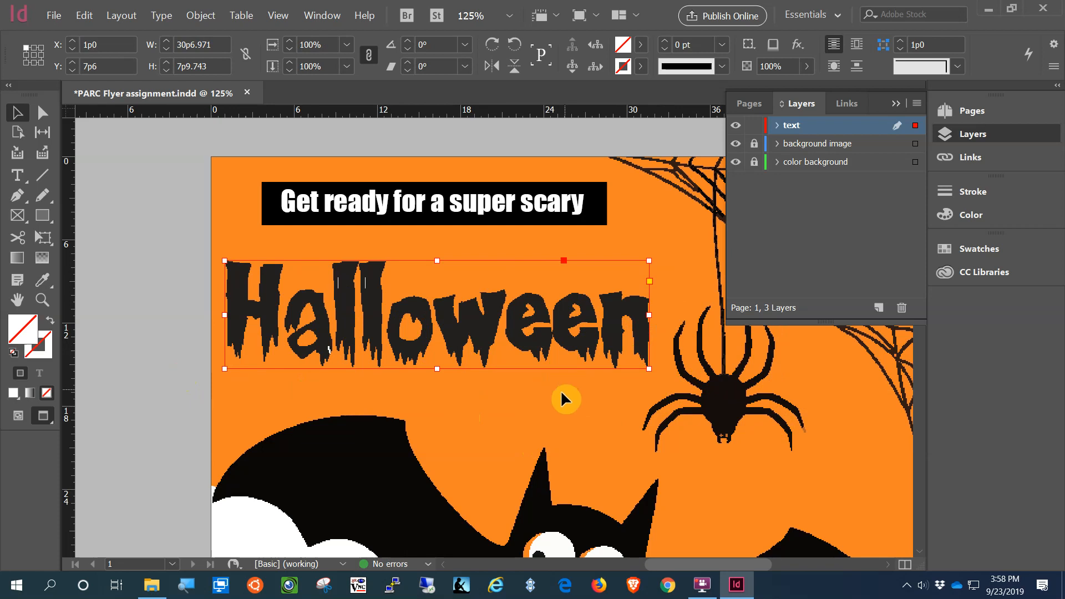
pyautogui.moveTo(538, 341); pyautogui.dragTo(568, 358)
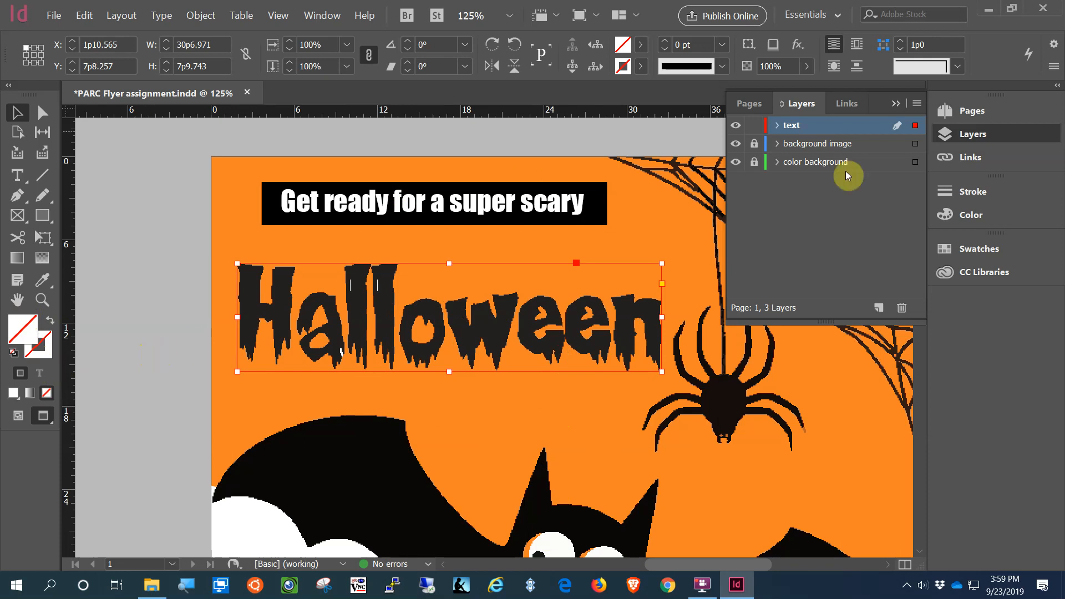
pyautogui.click(703, 585)
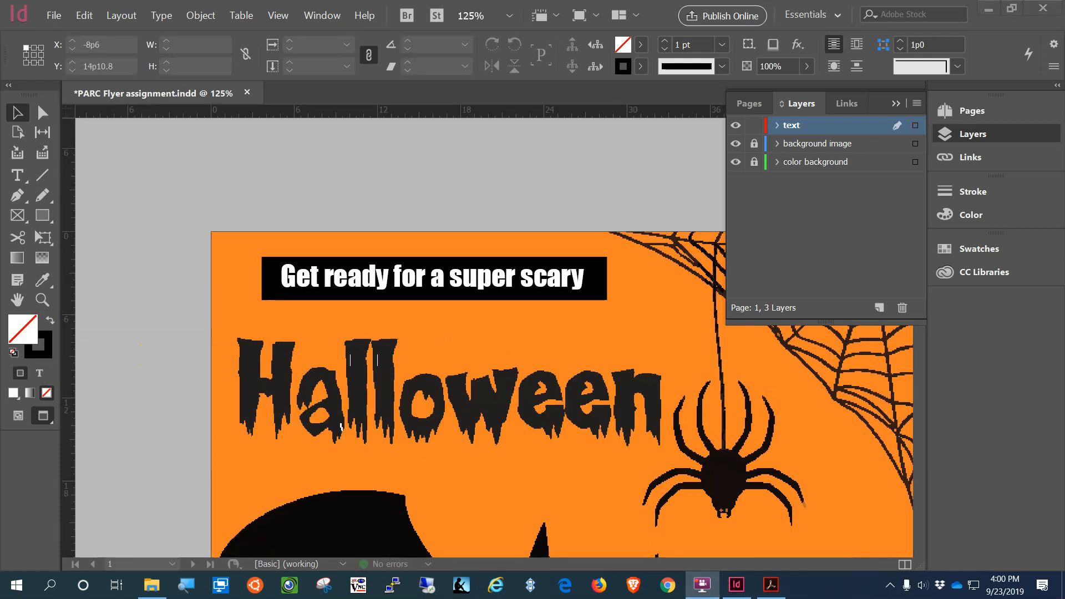
# Step: Collapse the layers list in the Layers panel
pyautogui.scroll(-15, 866, 391)
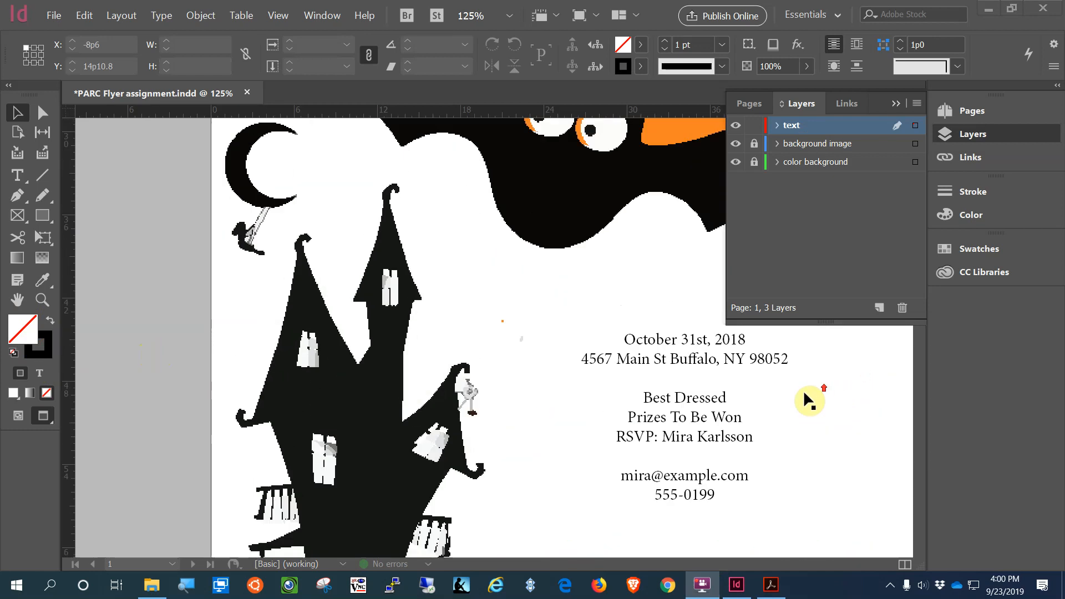
pyautogui.scroll(3, 803, 390)
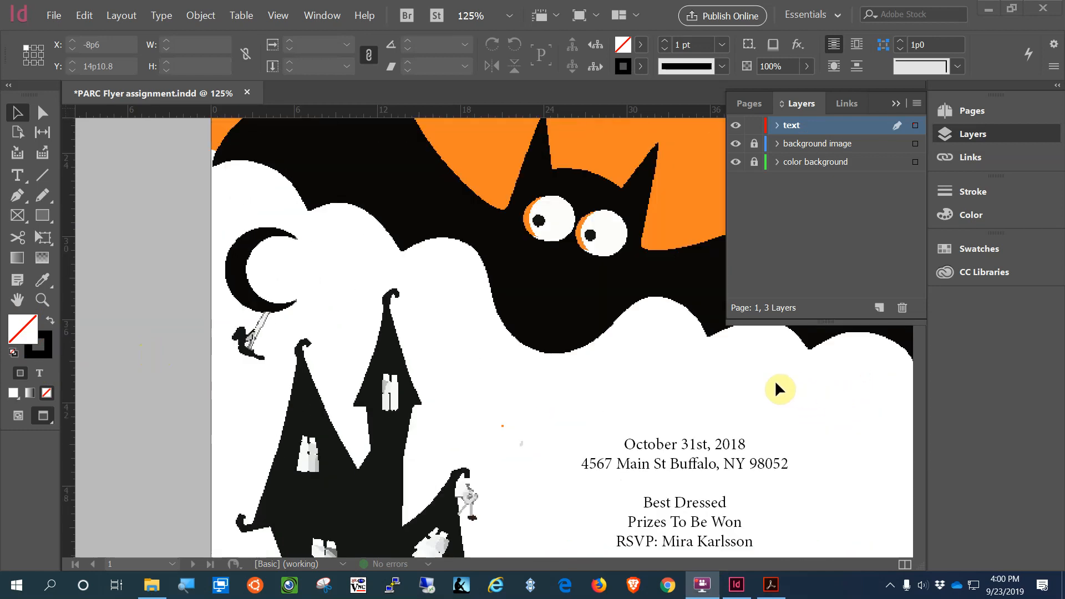
pyautogui.click(896, 104)
# Step: Shorten the event text frame, move it slightly lower, and select the 'October 31st, 2018' line
pyautogui.scroll(-4, 848, 445)
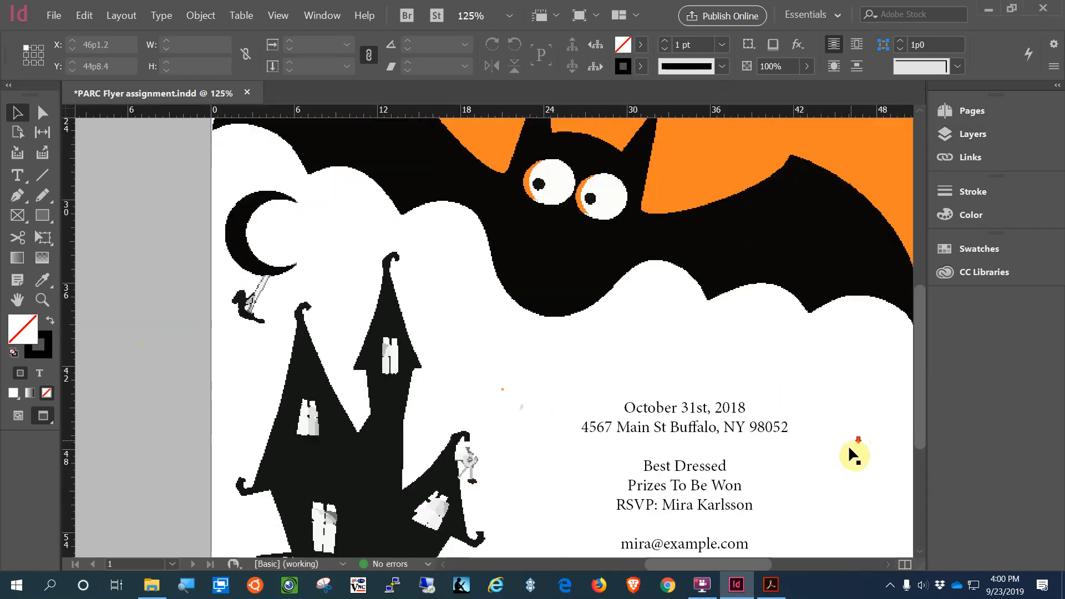
pyautogui.moveTo(682, 565); pyautogui.dragTo(710, 565)
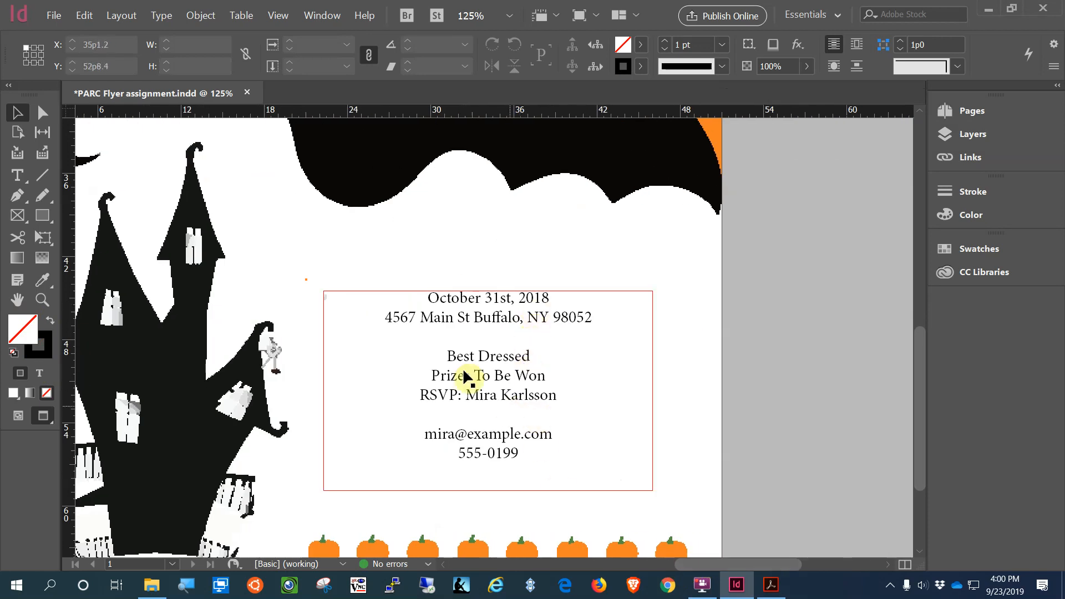
pyautogui.click(488, 490)
pyautogui.moveTo(488, 491); pyautogui.dragTo(486, 469)
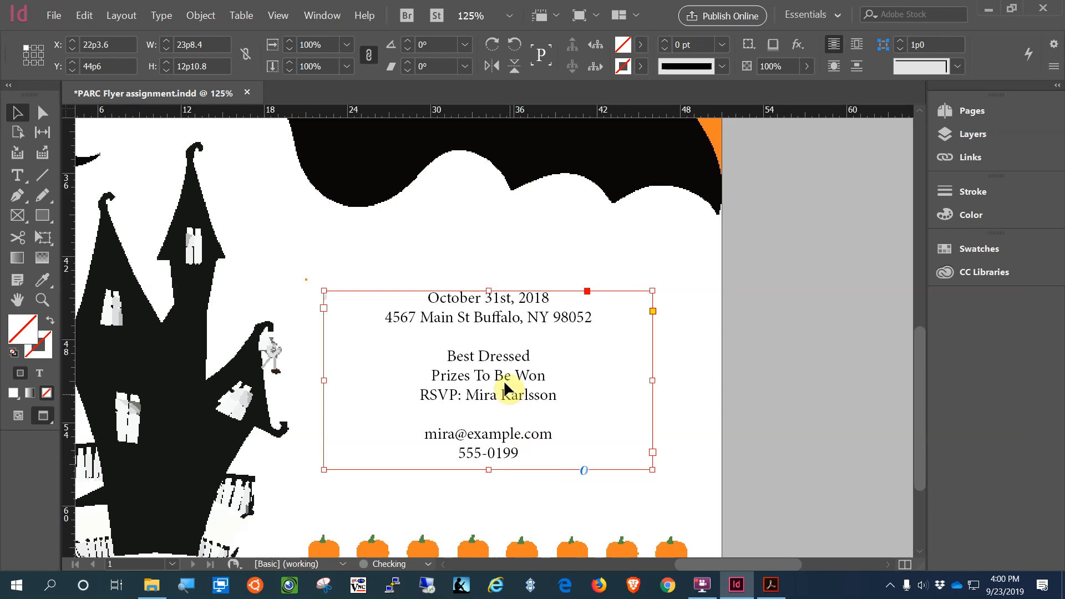
pyautogui.moveTo(503, 380); pyautogui.dragTo(502, 459)
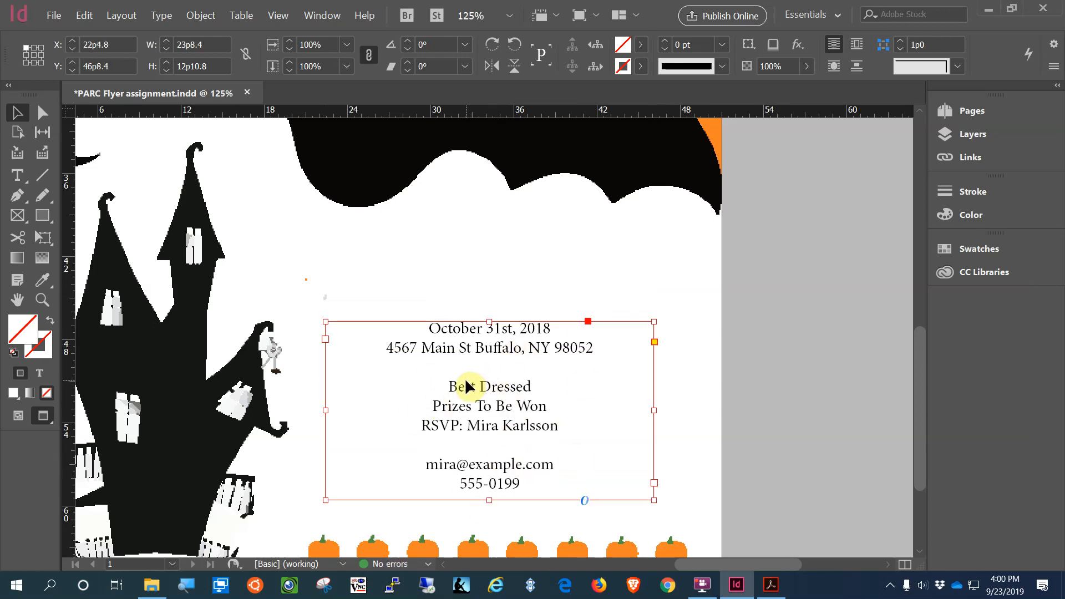
pyautogui.doubleClick(554, 341)
pyautogui.moveTo(552, 328); pyautogui.dragTo(406, 332)
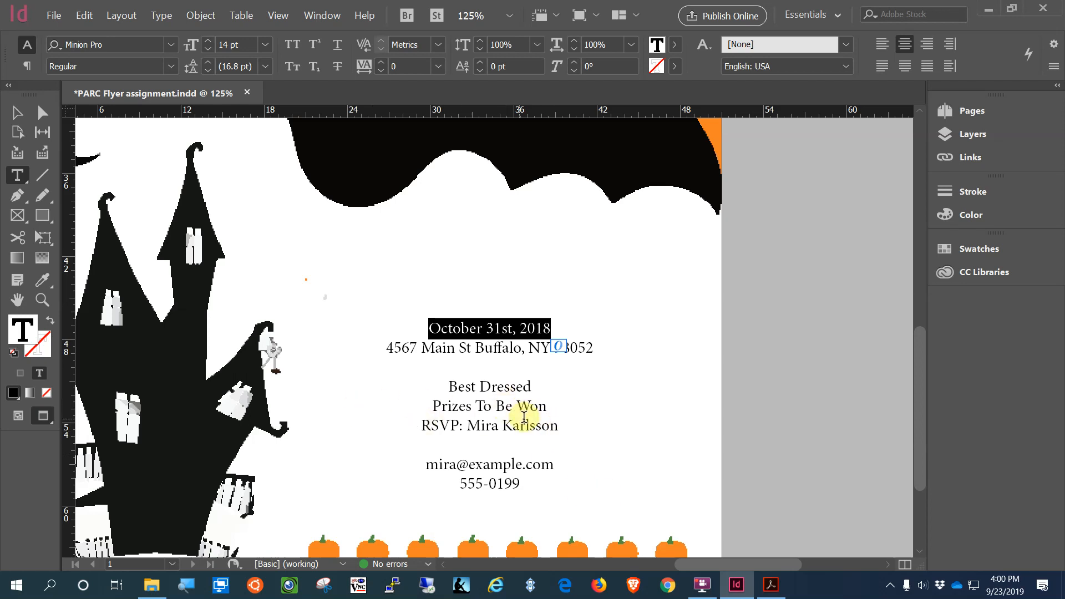
# Step: Cut the date line and paste it into a new text frame above the event block
pyautogui.rightClick(492, 322)
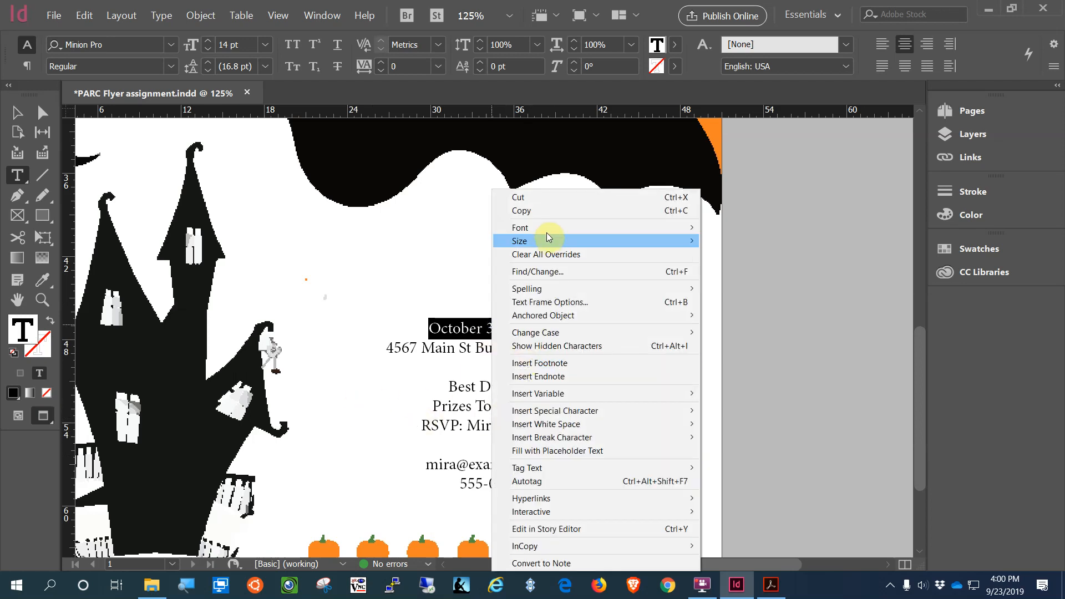
pyautogui.click(544, 198)
pyautogui.moveTo(388, 223); pyautogui.dragTo(638, 265)
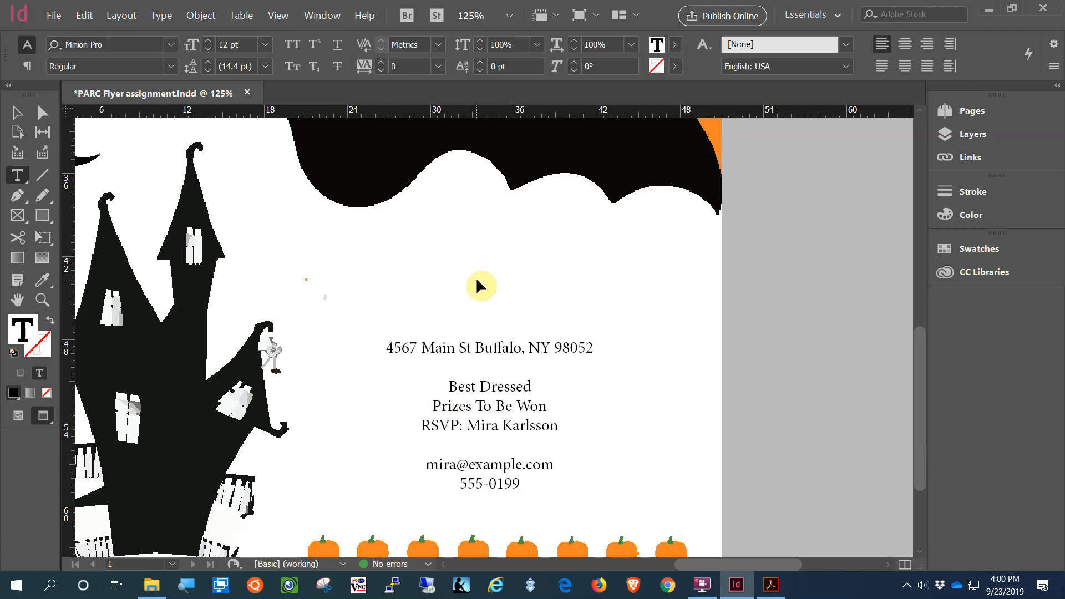
pyautogui.hotkey('ctrl', 'v')
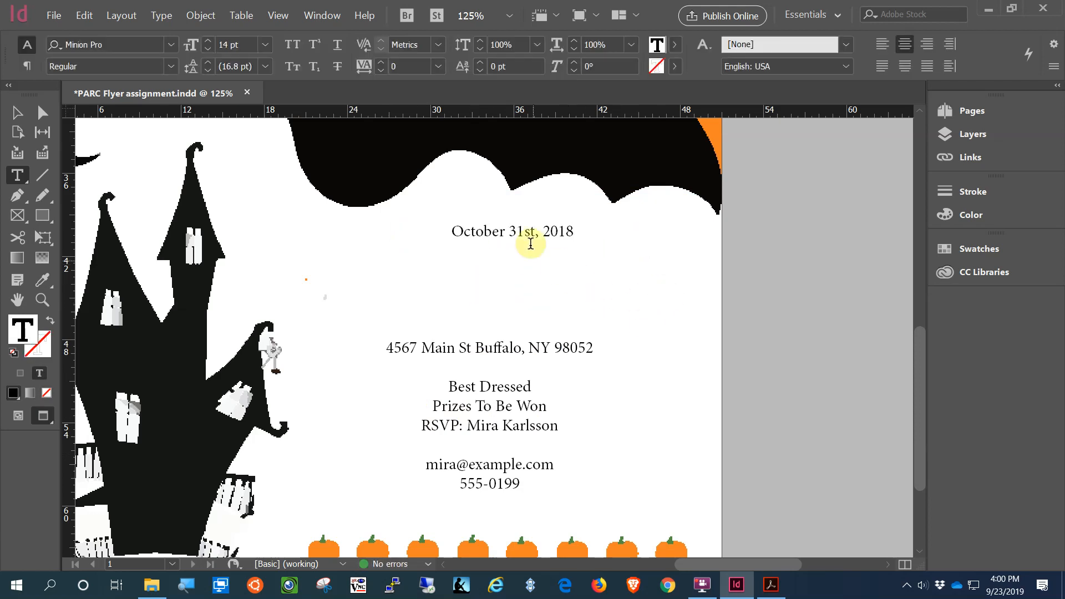
# Step: Set the date line in Impact at 30 pt
pyautogui.click(452, 231)
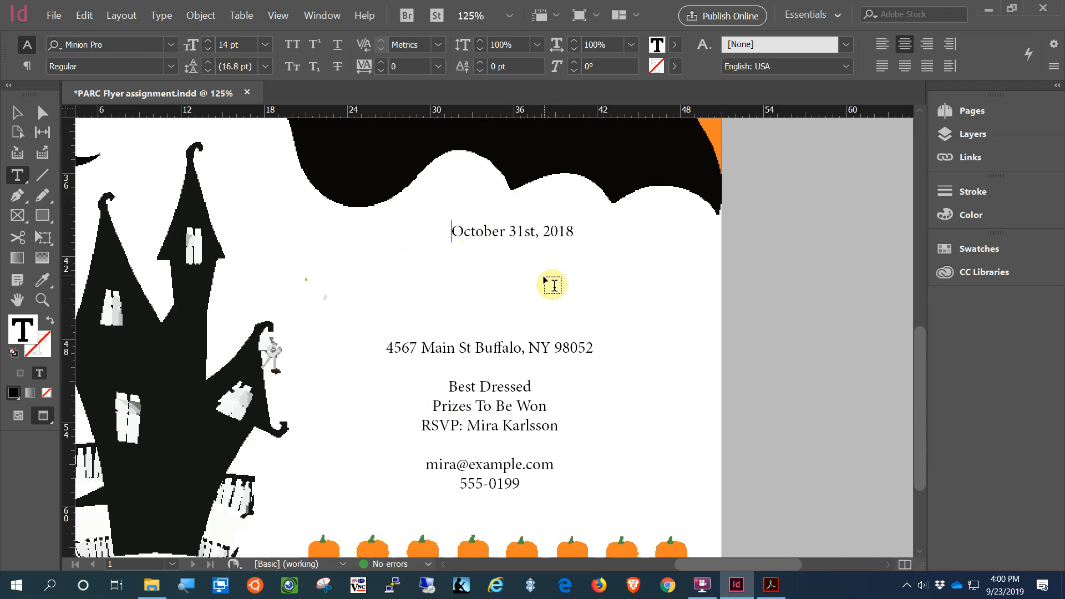
pyautogui.moveTo(575, 232); pyautogui.dragTo(405, 226)
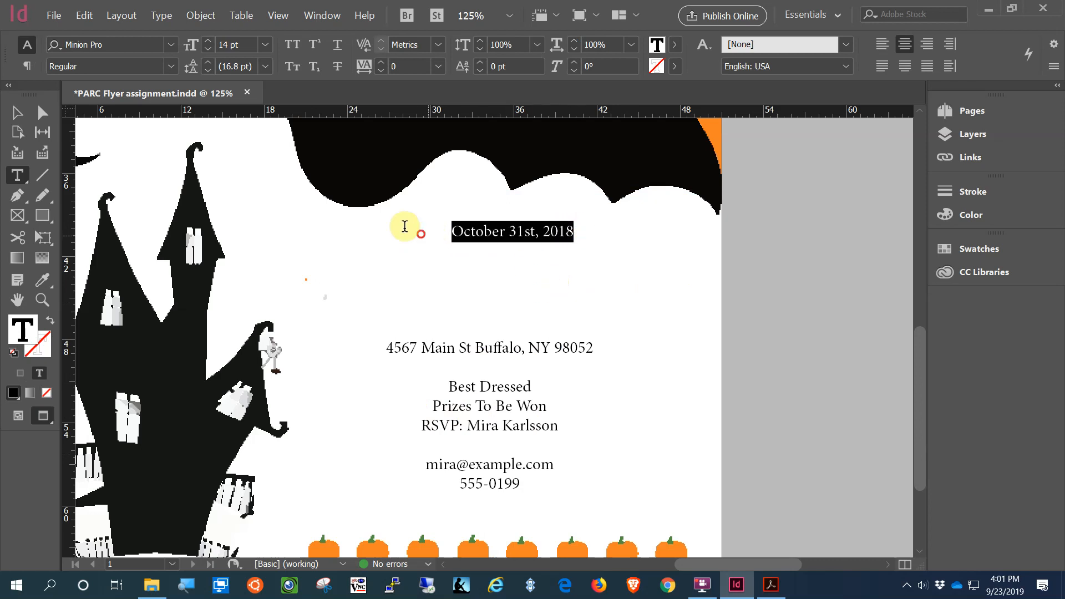
pyautogui.click(172, 44)
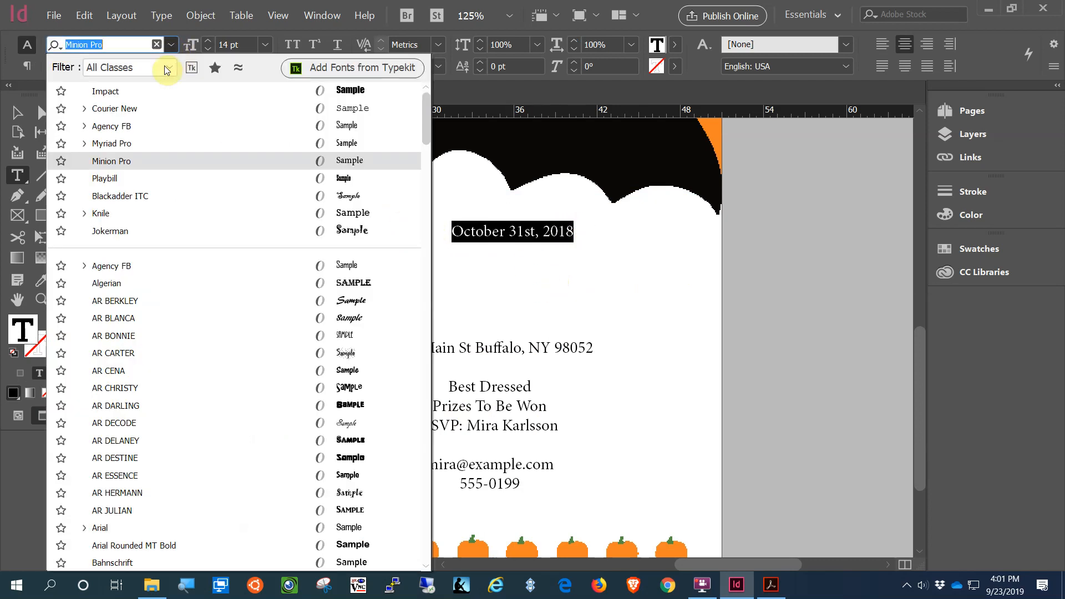
pyautogui.click(146, 90)
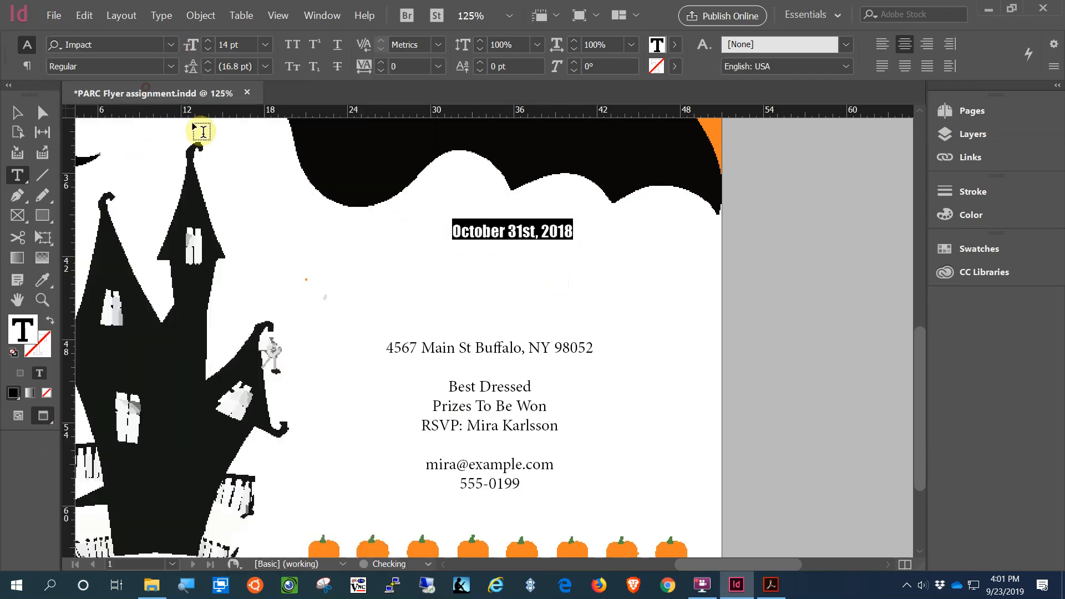
pyautogui.click(265, 50)
pyautogui.click(261, 245)
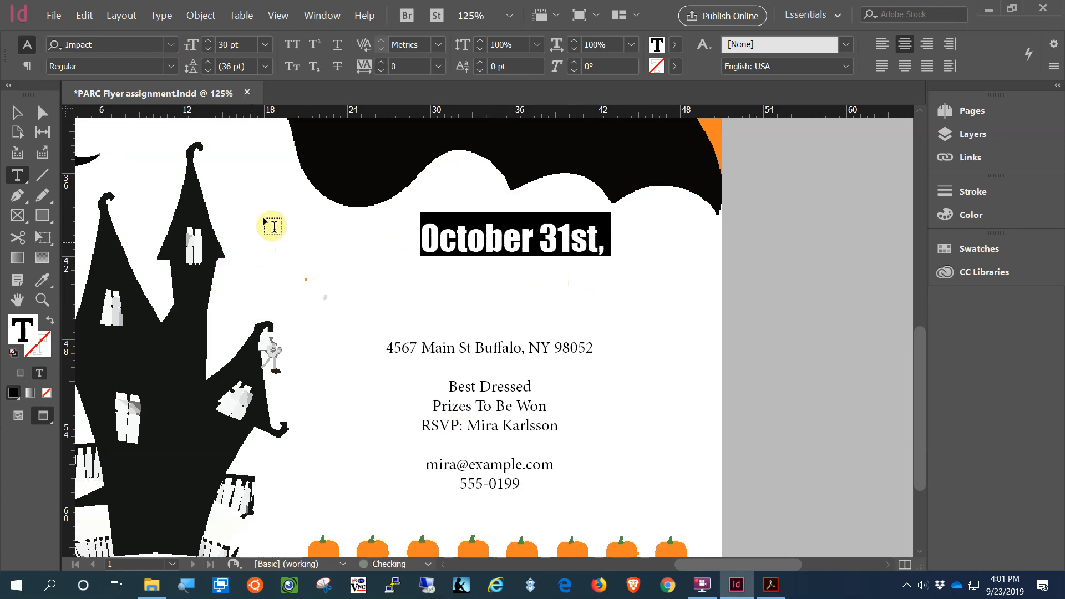
pyautogui.click(17, 112)
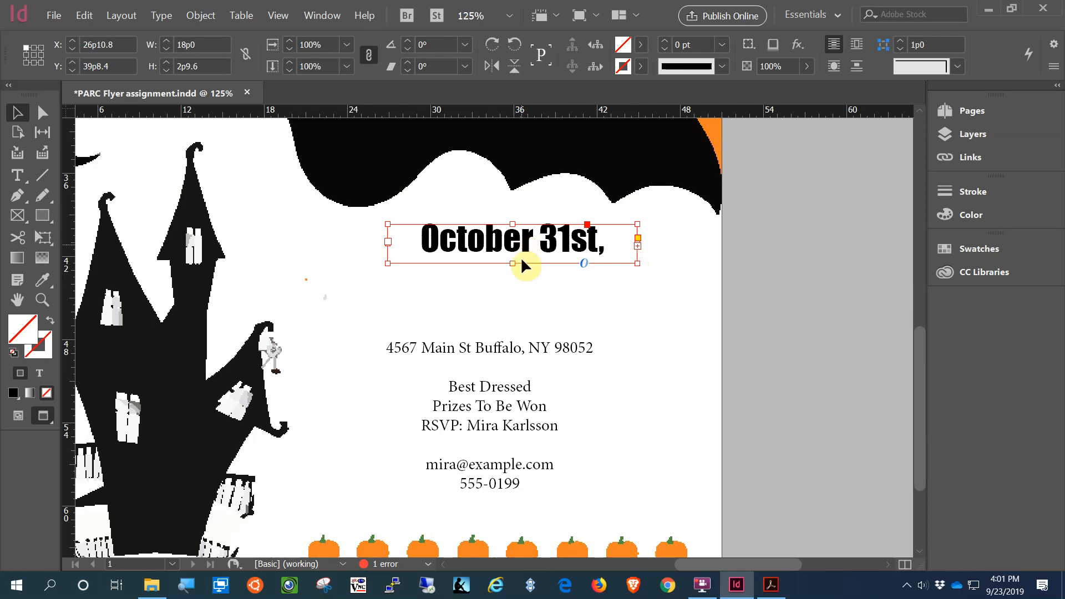
# Step: Widen the date frame to fit 'October 31st, 2018', trim it to 26p4.8 × 2p2.4, centre it
pyautogui.moveTo(388, 264); pyautogui.dragTo(271, 276)
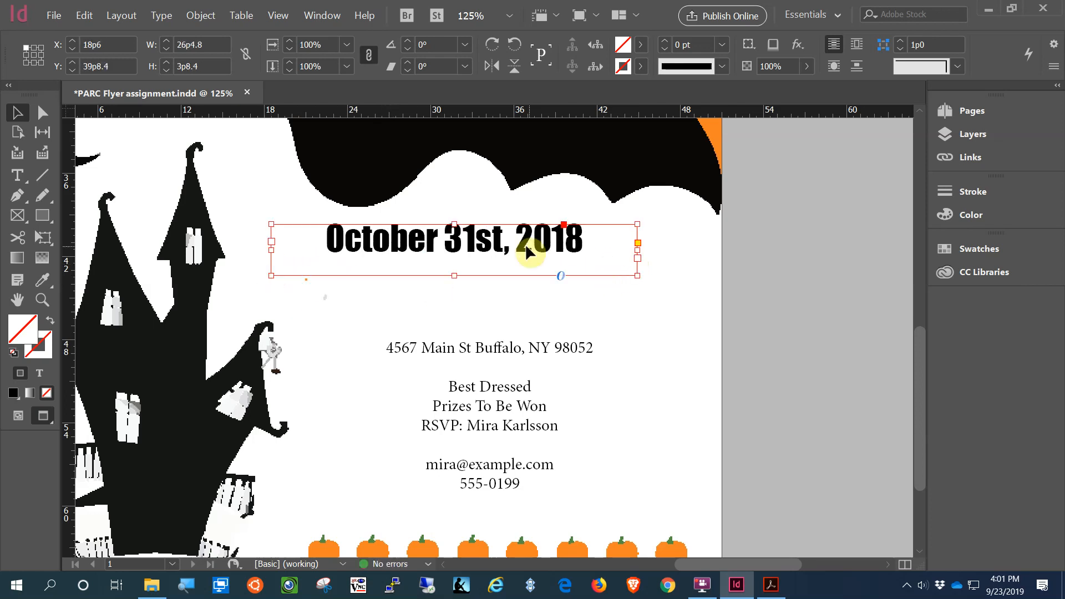
pyautogui.moveTo(527, 247); pyautogui.dragTo(591, 257)
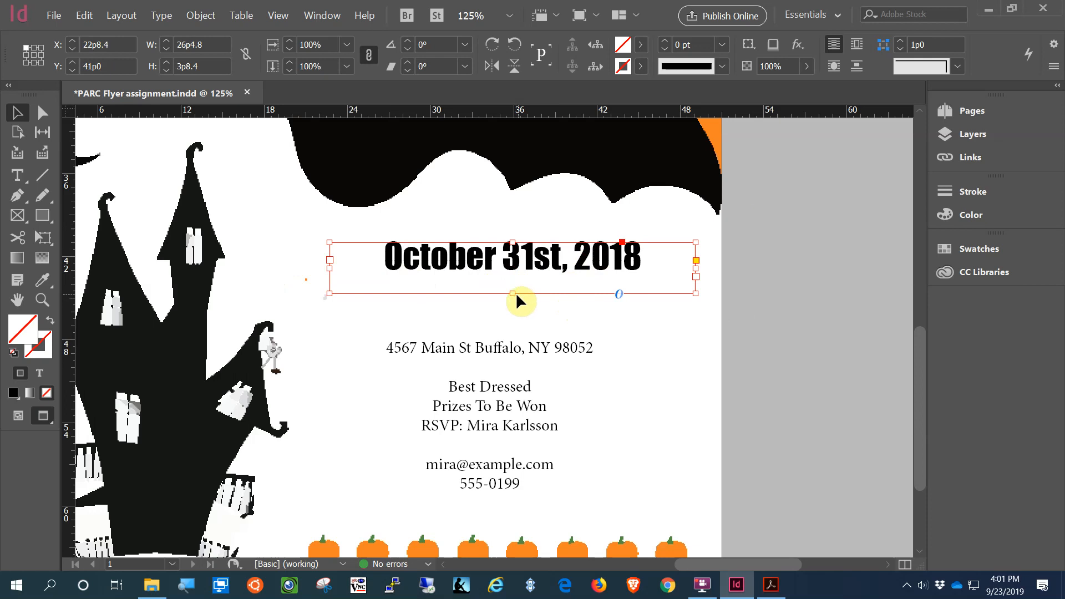
pyautogui.moveTo(512, 294); pyautogui.dragTo(515, 273)
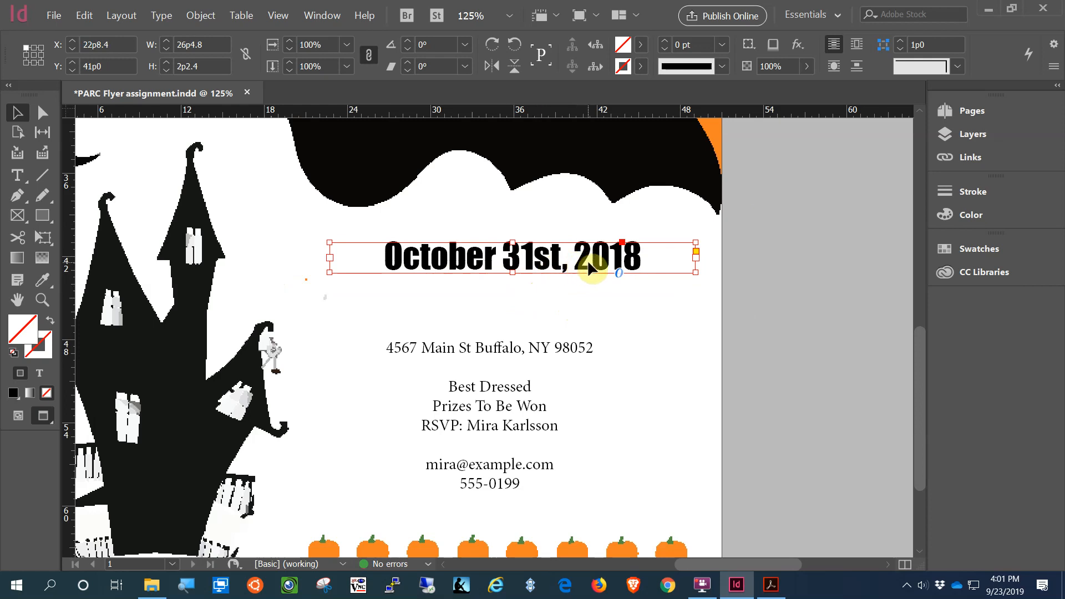
pyautogui.moveTo(609, 253); pyautogui.dragTo(594, 255)
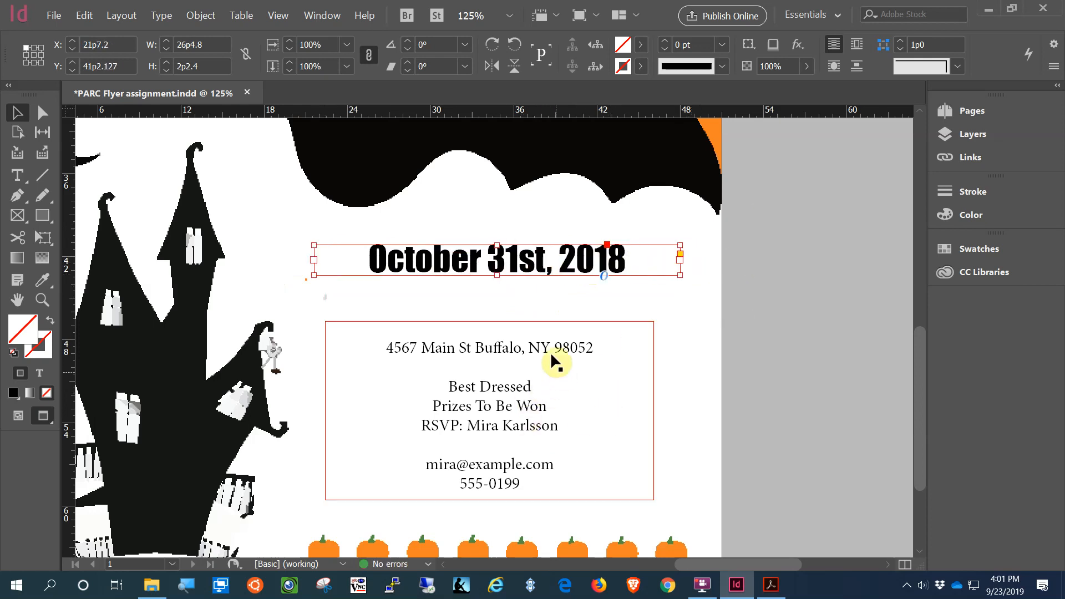
# Step: Cut the address from the text block, remove the blank lines, and move the shortened block lower
pyautogui.click(560, 369)
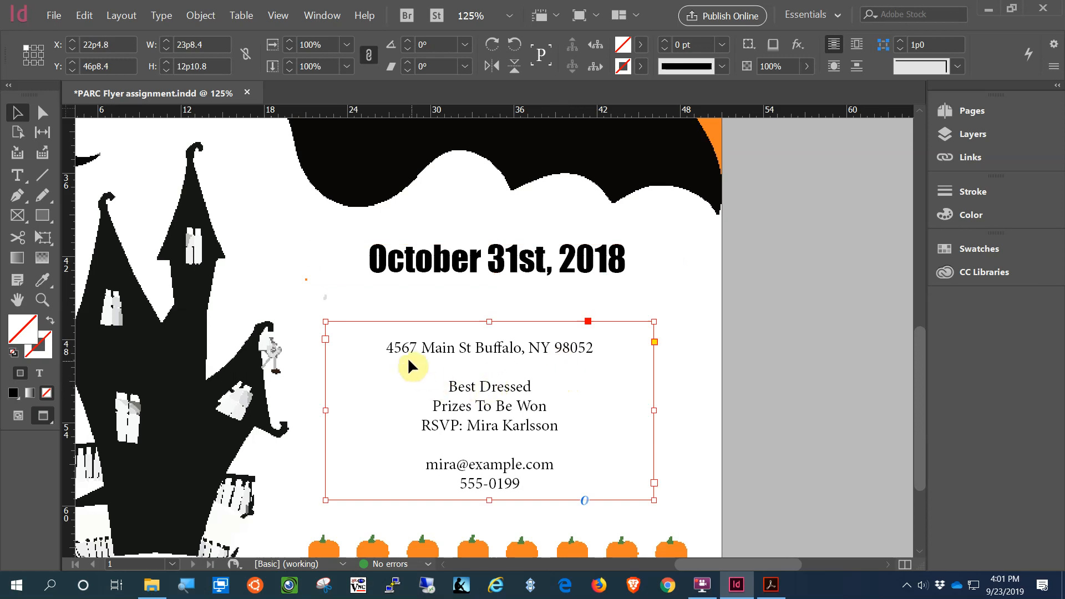
pyautogui.doubleClick(594, 347)
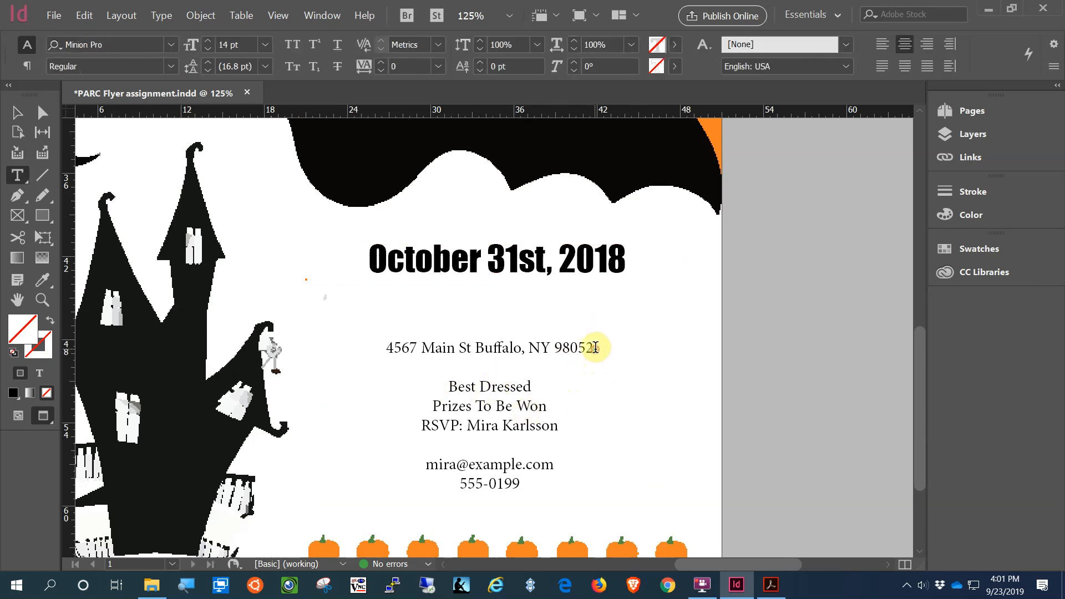
pyautogui.moveTo(594, 348); pyautogui.dragTo(364, 351)
pyautogui.hotkey('ctrl', 'c')
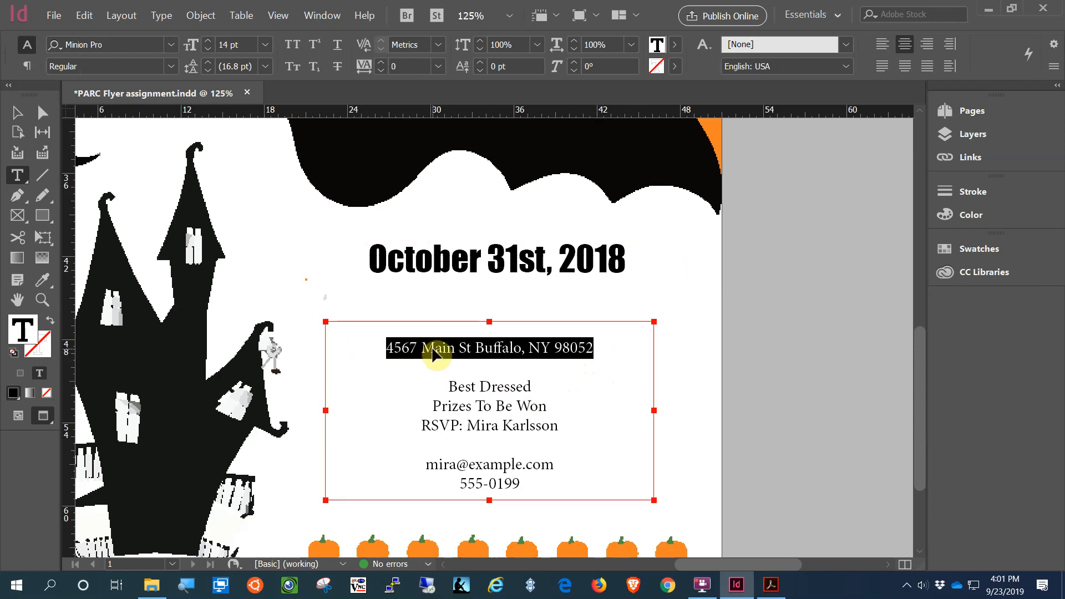
pyautogui.press('BackSpace')
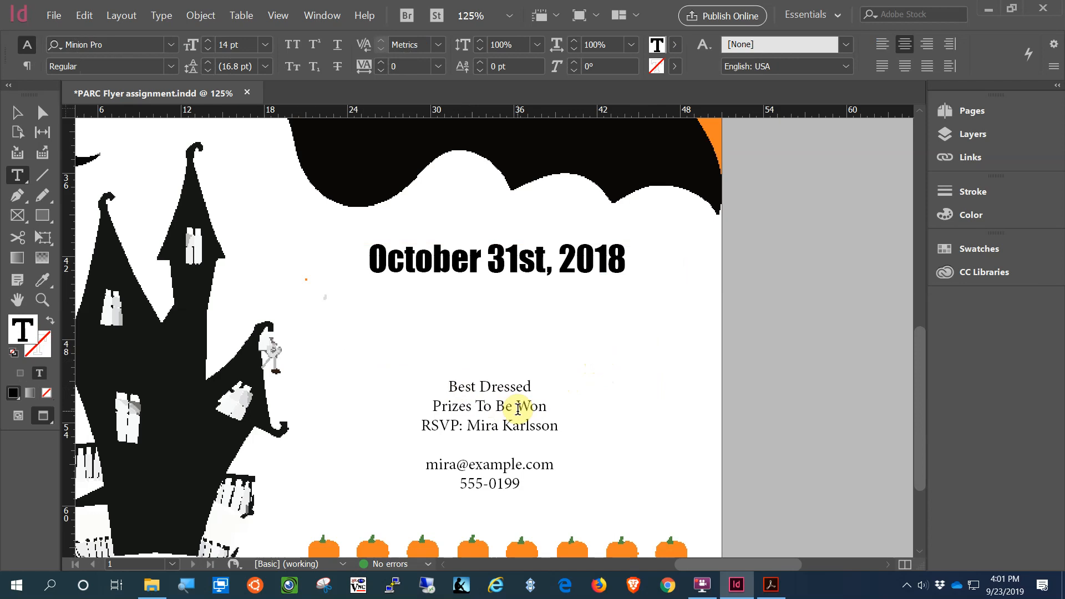
pyautogui.press('BackSpace')
pyautogui.press('BackSpace')
pyautogui.press('BackSpace')
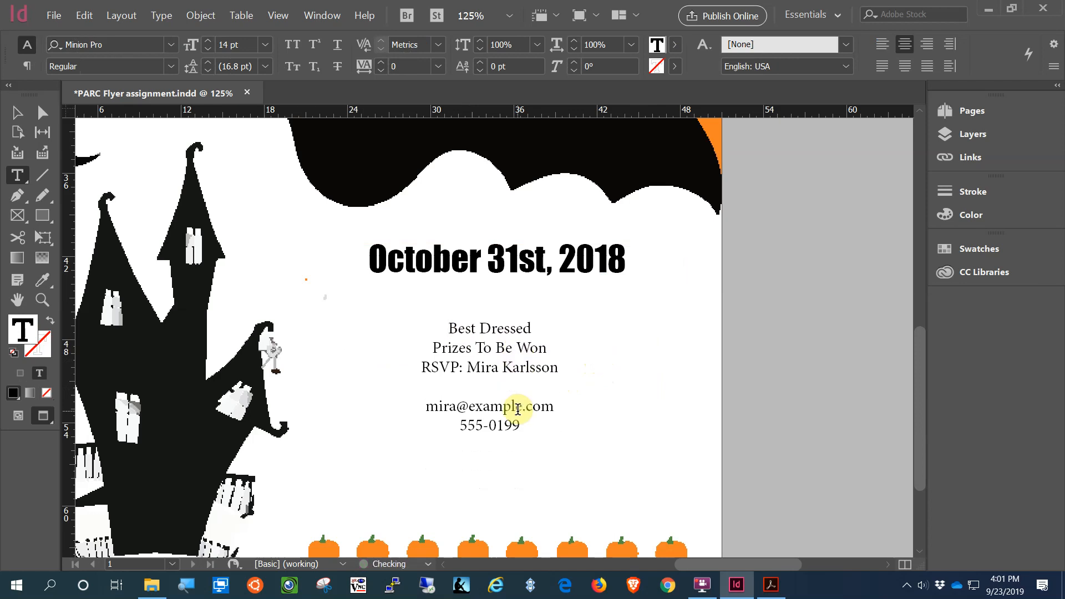
pyautogui.click(17, 113)
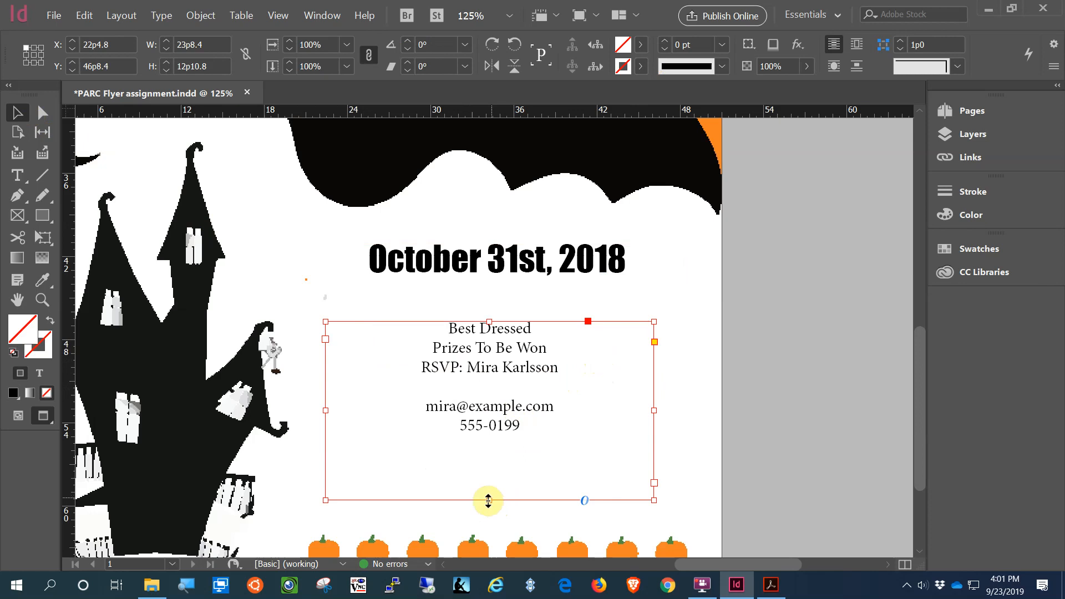
pyautogui.moveTo(488, 500); pyautogui.dragTo(484, 441)
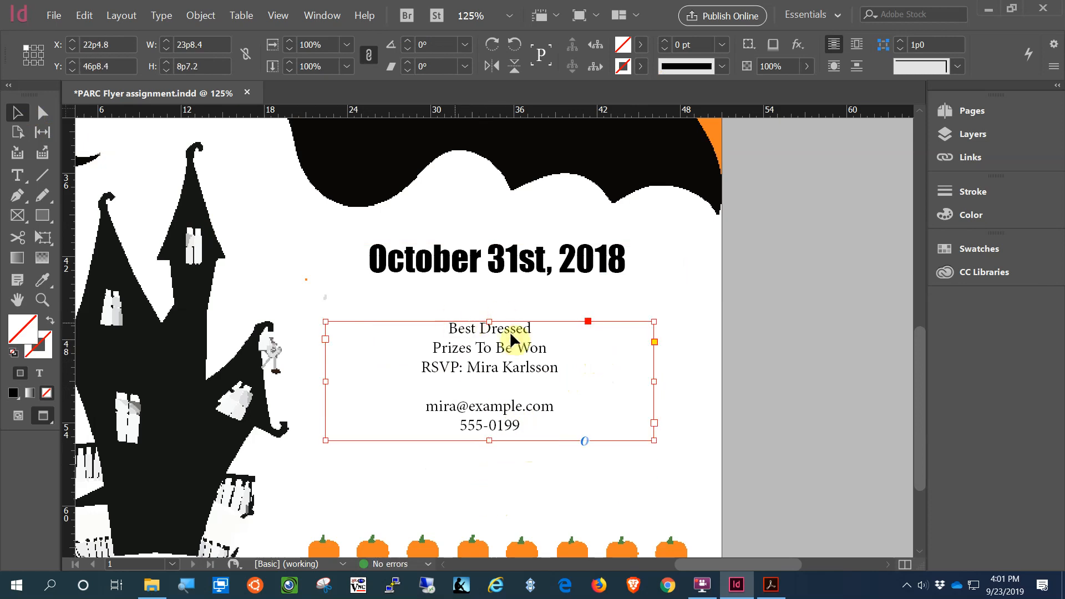
pyautogui.moveTo(509, 345); pyautogui.dragTo(508, 430)
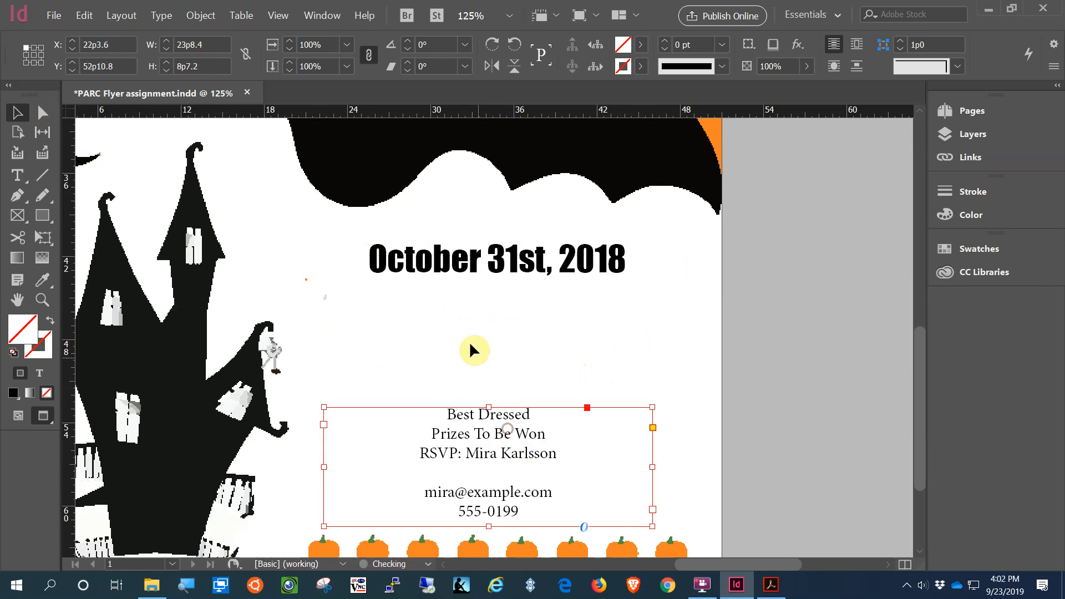
# Step: Draw a new text frame below the date and paste the address line into it
pyautogui.click(24, 174)
pyautogui.moveTo(367, 300); pyautogui.dragTo(641, 353)
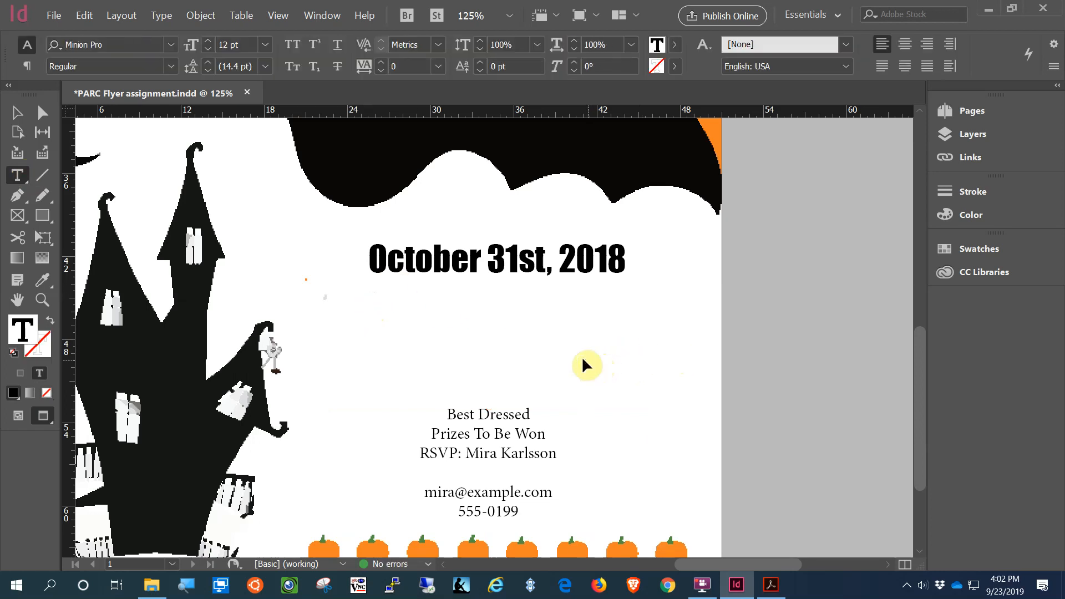
pyautogui.hotkey('ctrl', 'v')
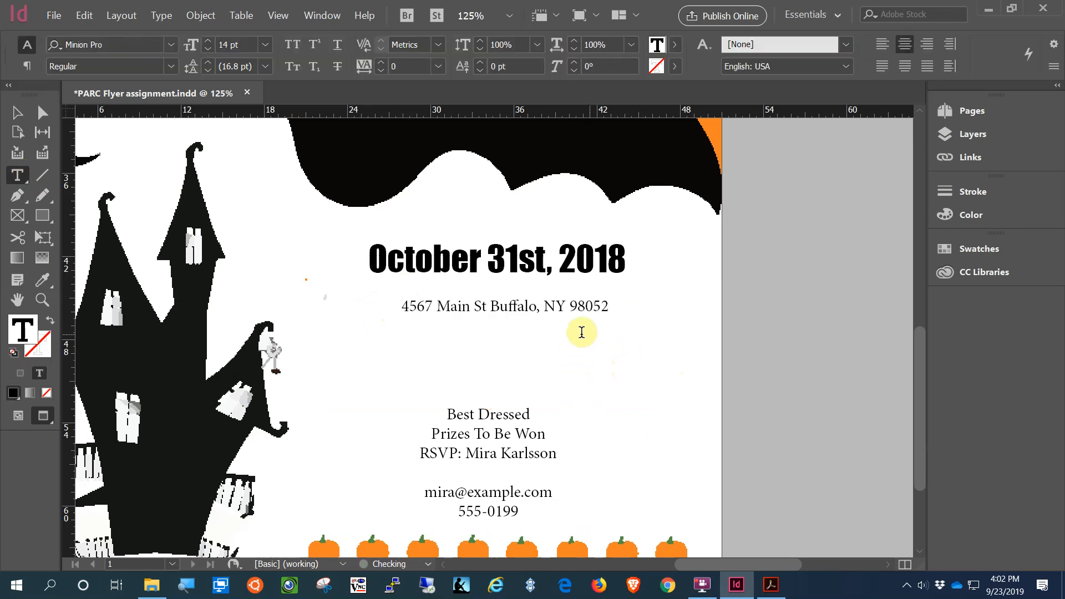
# Step: Shorten the new address frame to fit its single line
pyautogui.click(609, 304)
pyautogui.click(639, 365)
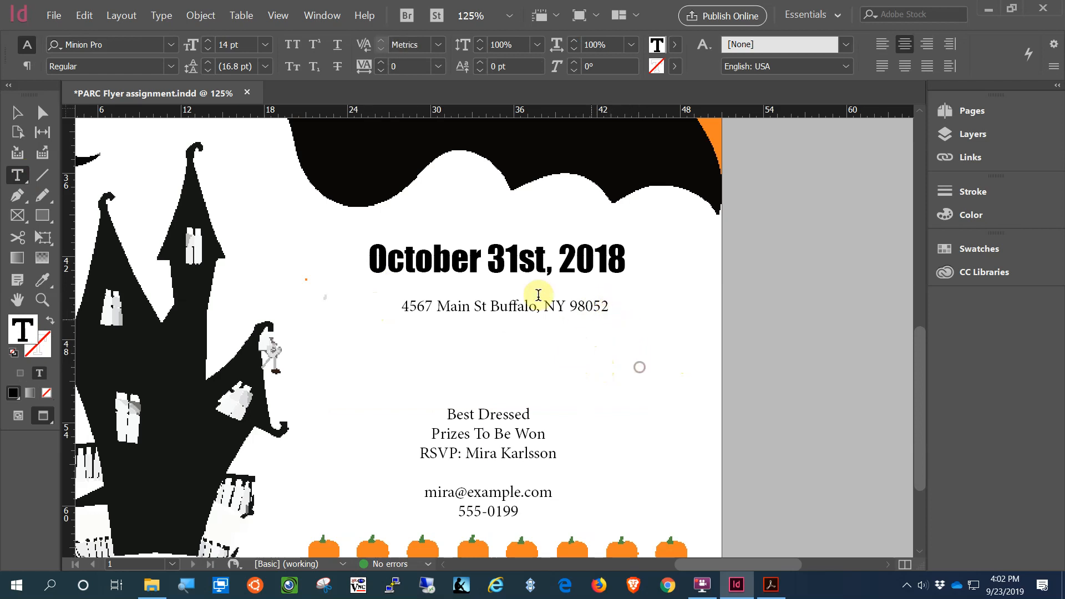
pyautogui.click(17, 113)
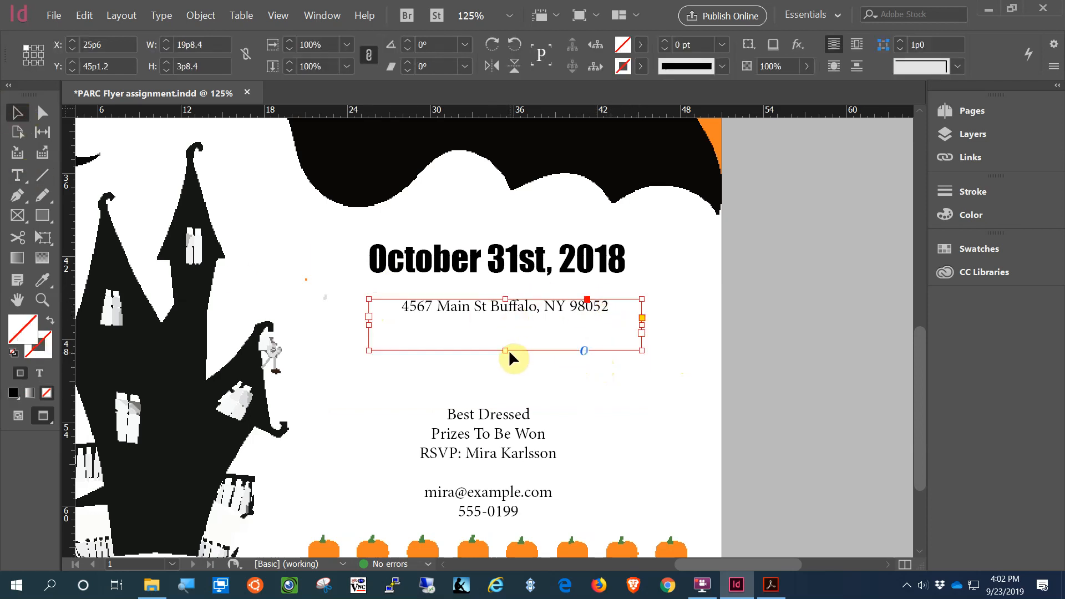
pyautogui.moveTo(508, 348); pyautogui.dragTo(512, 323)
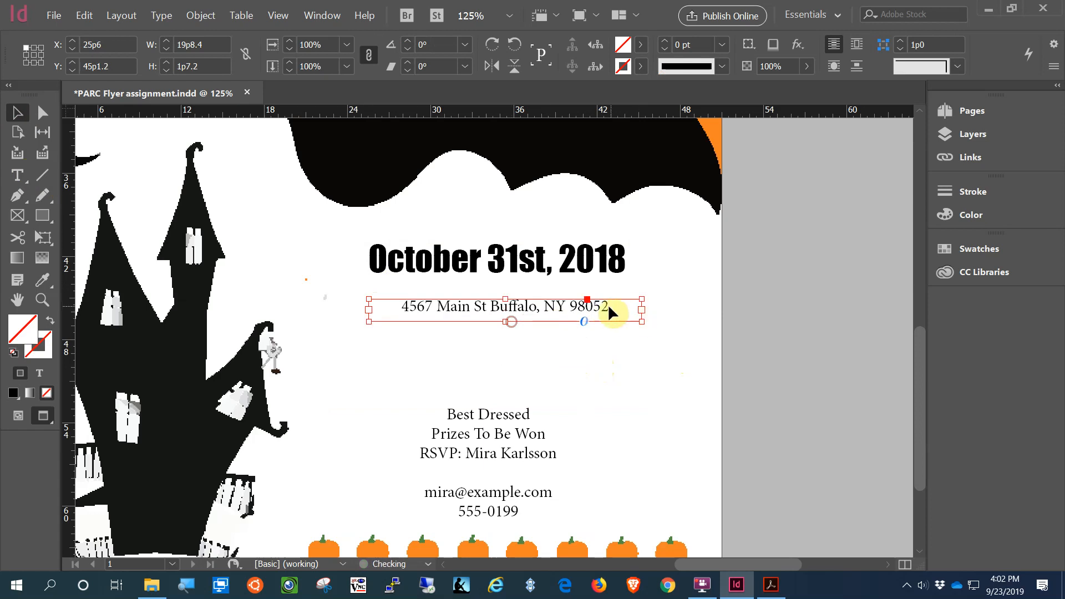
# Step: Set the address line in Impact at 16 pt
pyautogui.doubleClick(603, 306)
pyautogui.moveTo(610, 306); pyautogui.dragTo(316, 262)
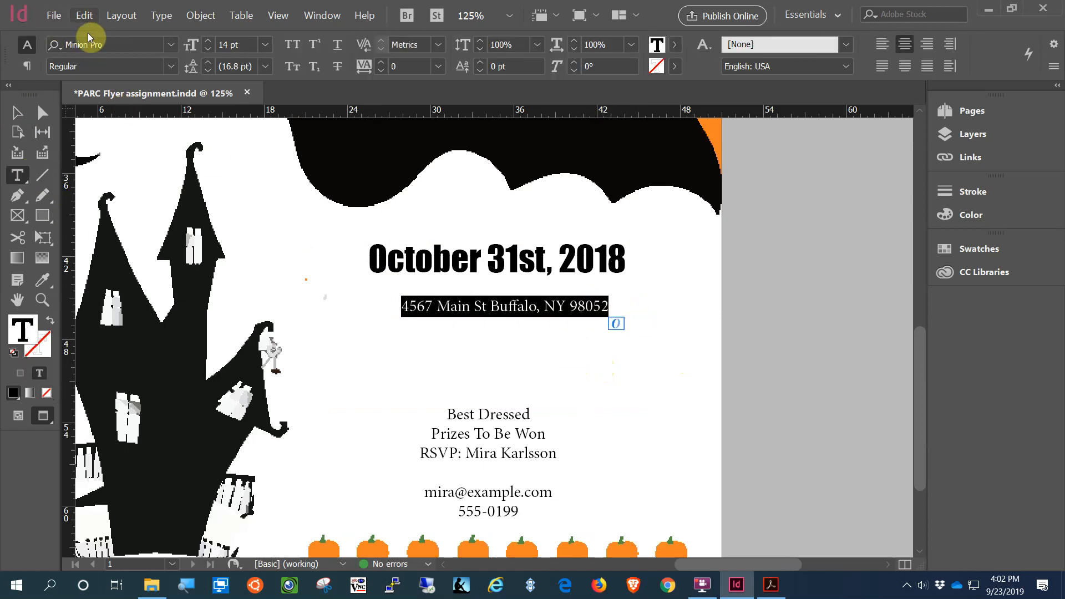
pyautogui.click(171, 44)
pyautogui.click(125, 95)
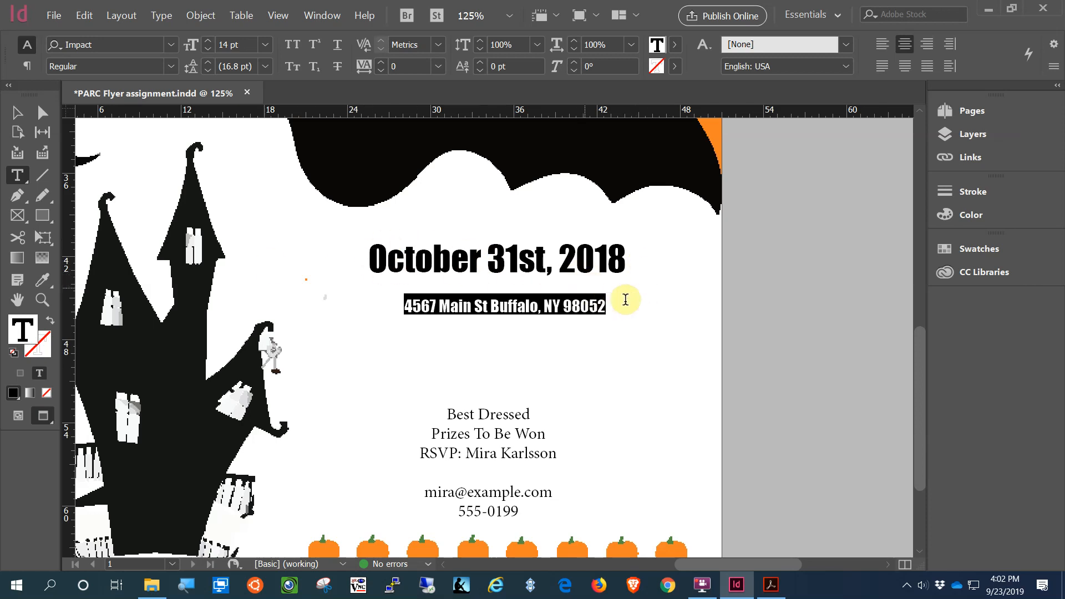
pyautogui.click(209, 42)
pyautogui.click(209, 42)
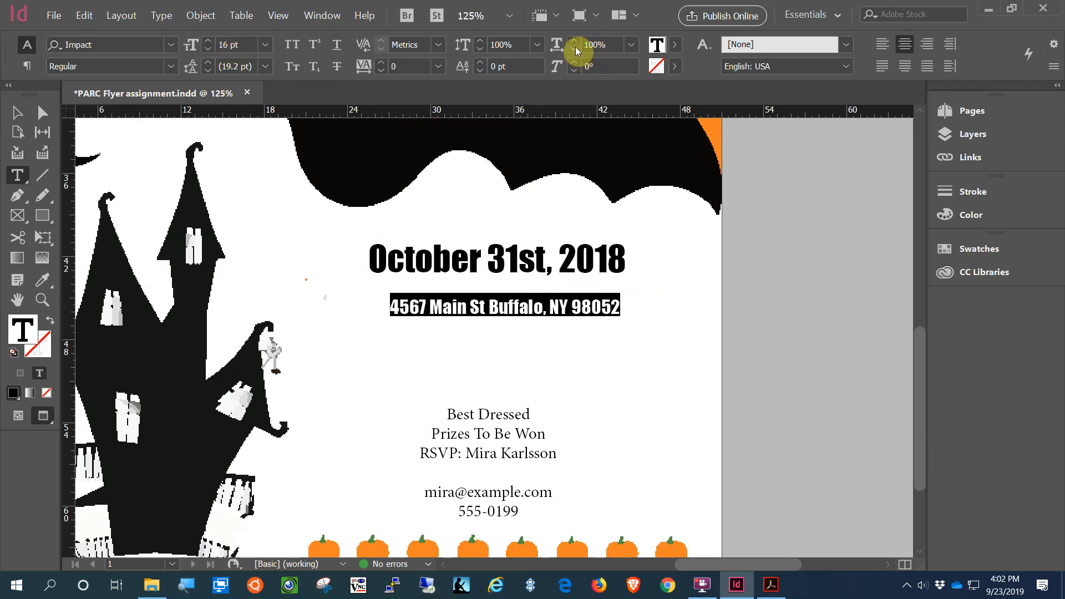
# Step: Stretch the address to 112% horizontal scale and nudge its frame up under the date
pyautogui.click(622, 48)
pyautogui.click(575, 42)
pyautogui.click(575, 43)
pyautogui.click(575, 42)
pyautogui.click(575, 42)
pyautogui.click(574, 42)
pyautogui.click(575, 43)
pyautogui.click(575, 42)
pyautogui.click(575, 43)
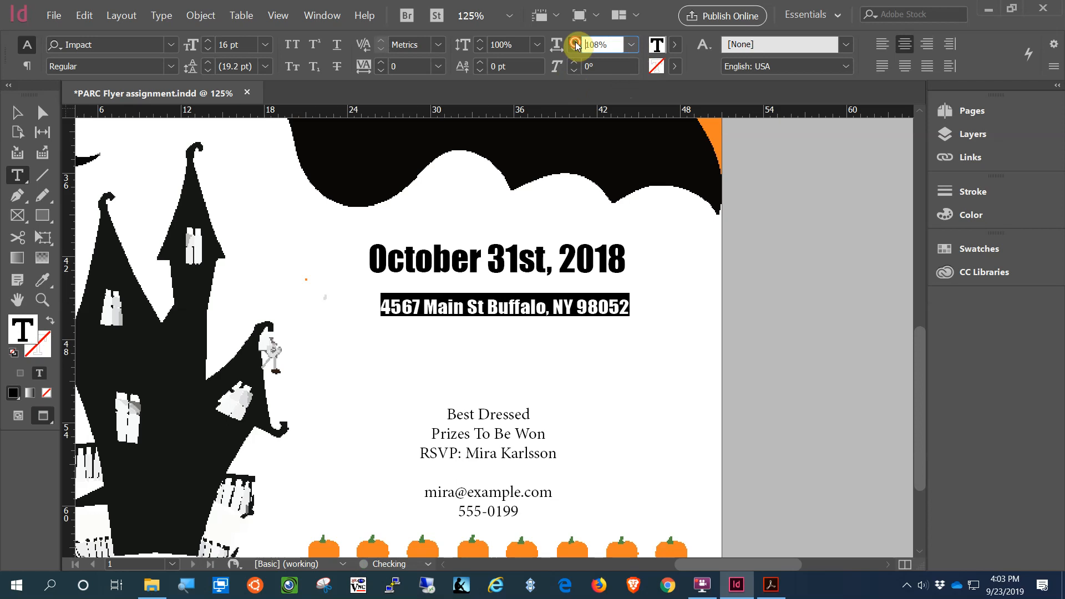
pyautogui.click(575, 42)
pyautogui.click(576, 42)
pyautogui.click(575, 42)
pyautogui.click(575, 42)
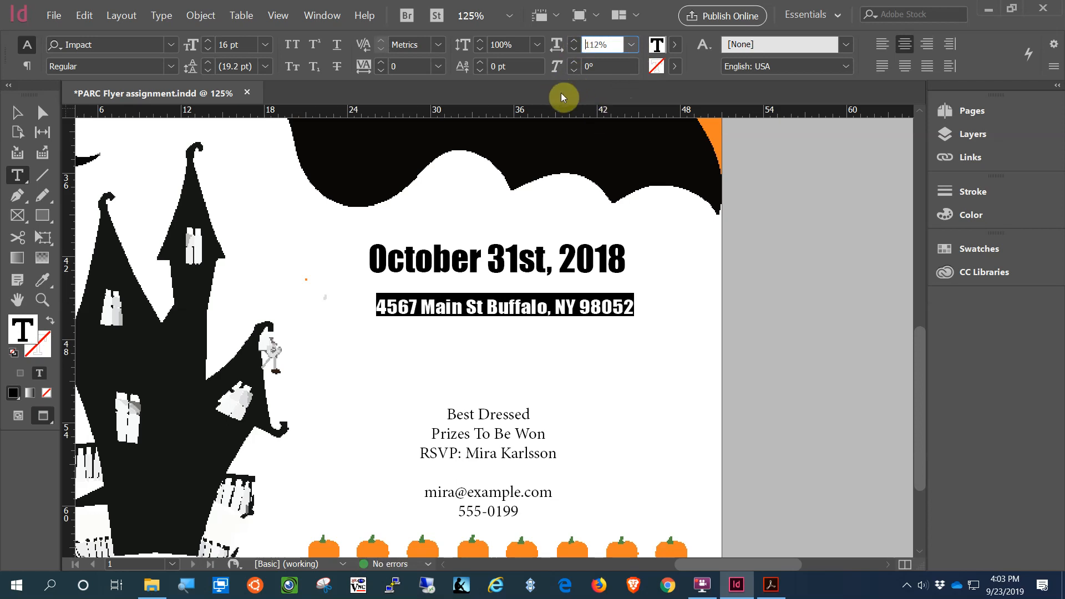
pyautogui.click(604, 69)
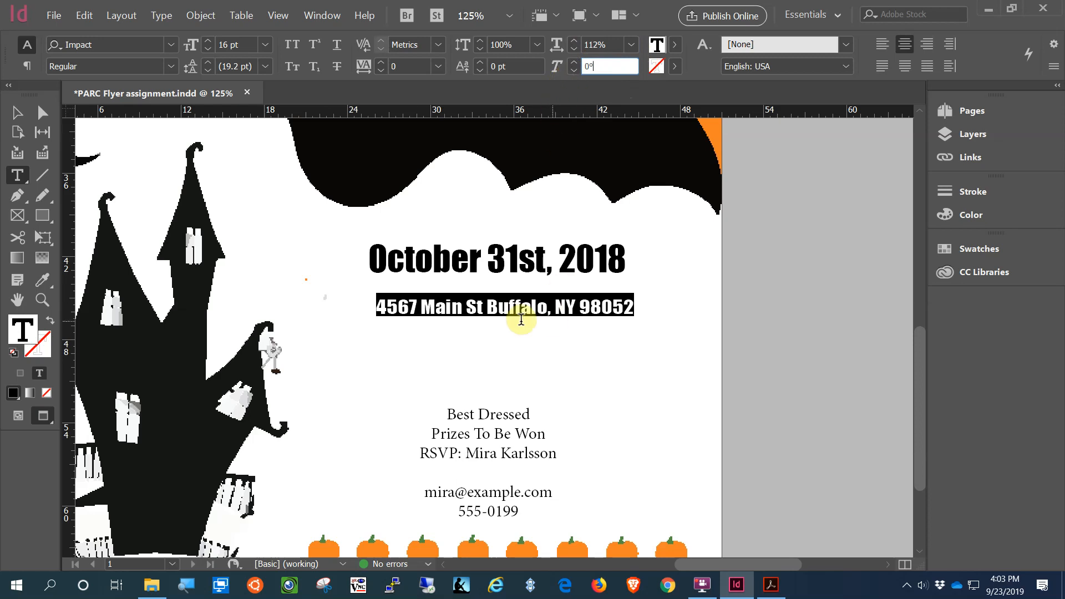
pyautogui.click(18, 112)
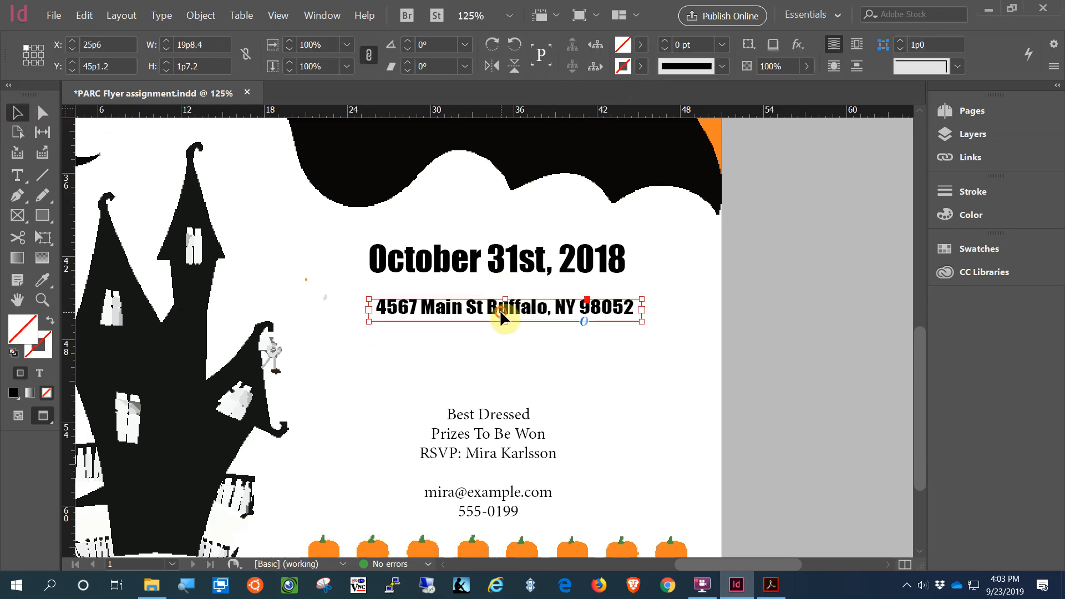
pyautogui.moveTo(530, 315); pyautogui.dragTo(522, 306)
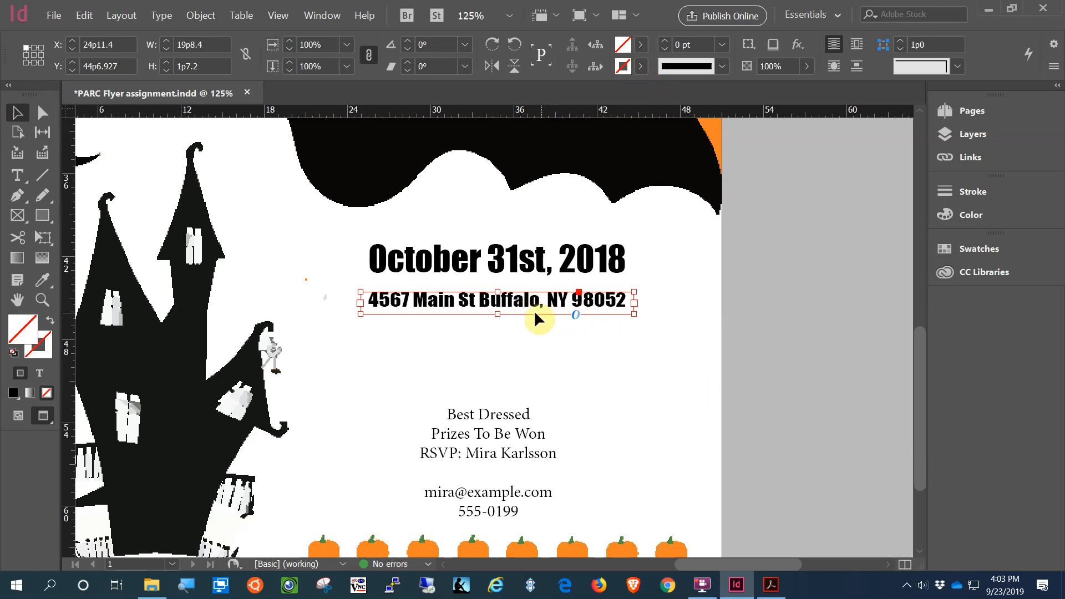
# Step: Colour the address text with the pumpkins' orange and shift its frame slightly lower
pyautogui.tripleClick(524, 300)
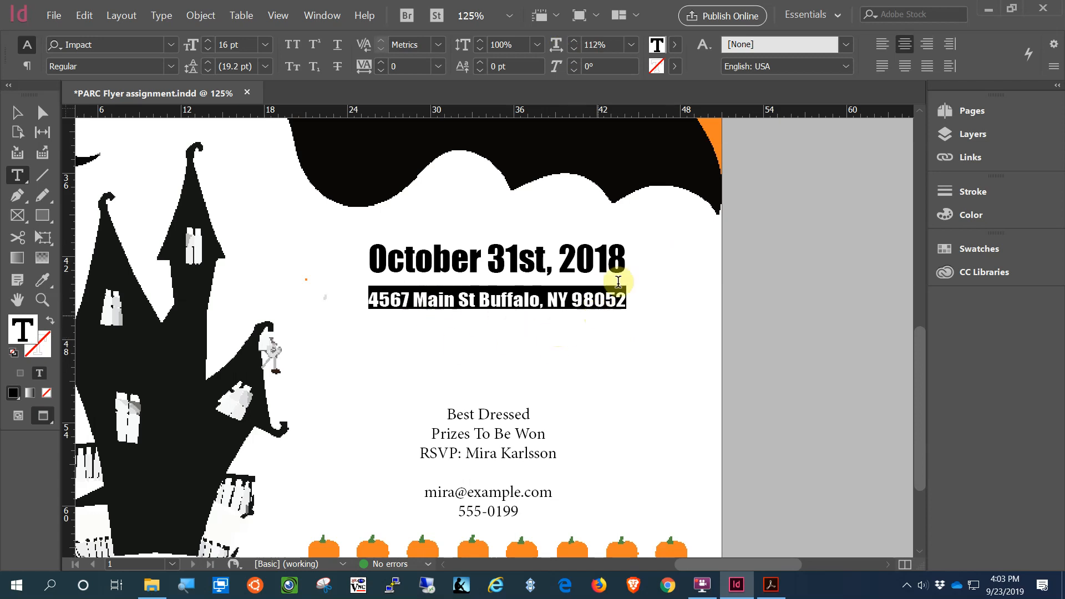
pyautogui.click(44, 281)
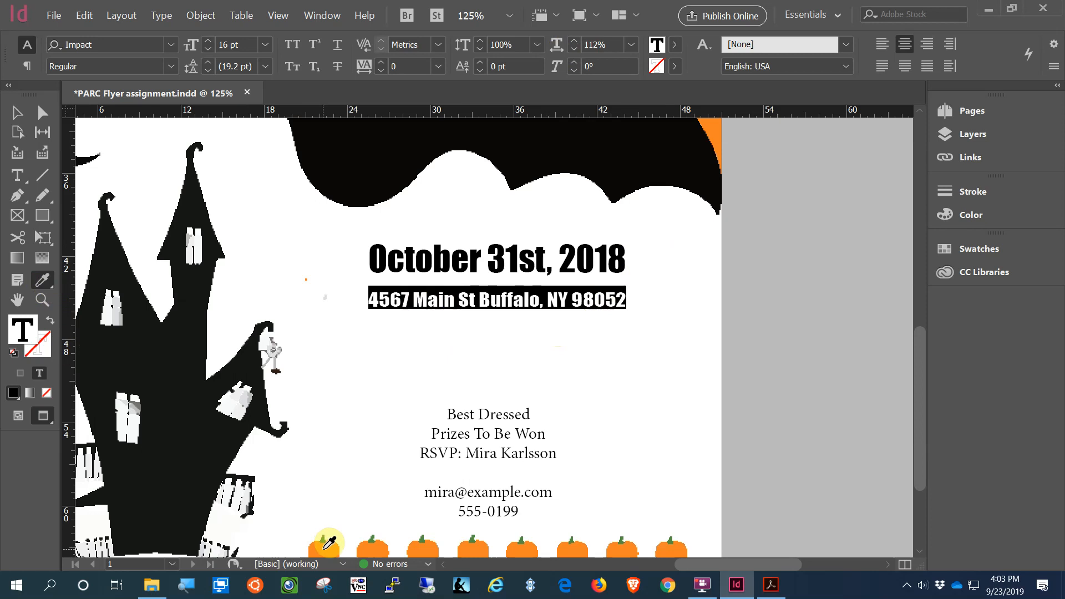
pyautogui.click(341, 543)
pyautogui.click(664, 322)
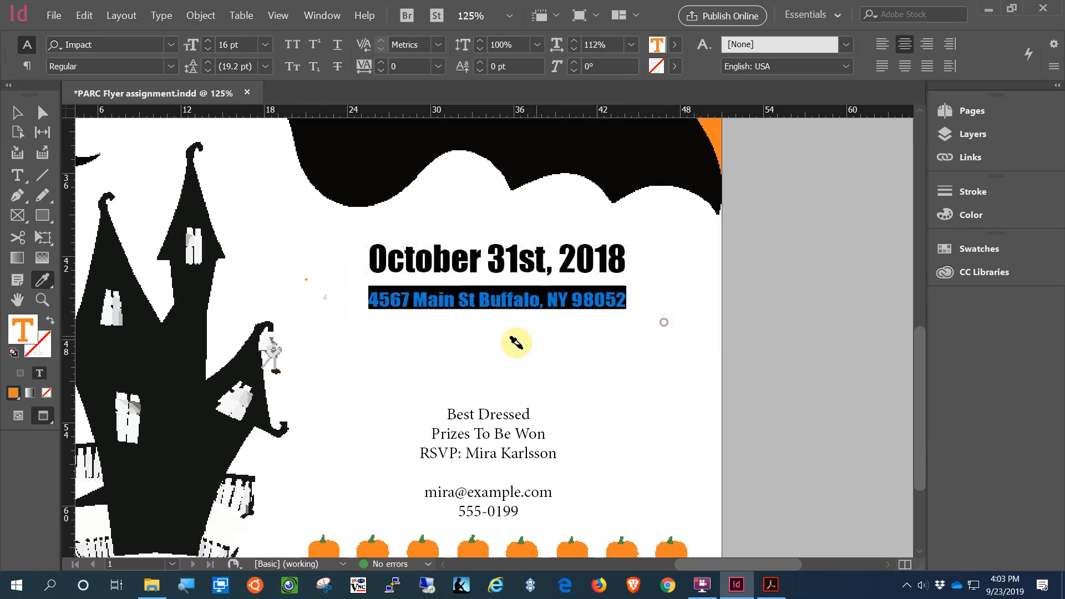
pyautogui.click(17, 113)
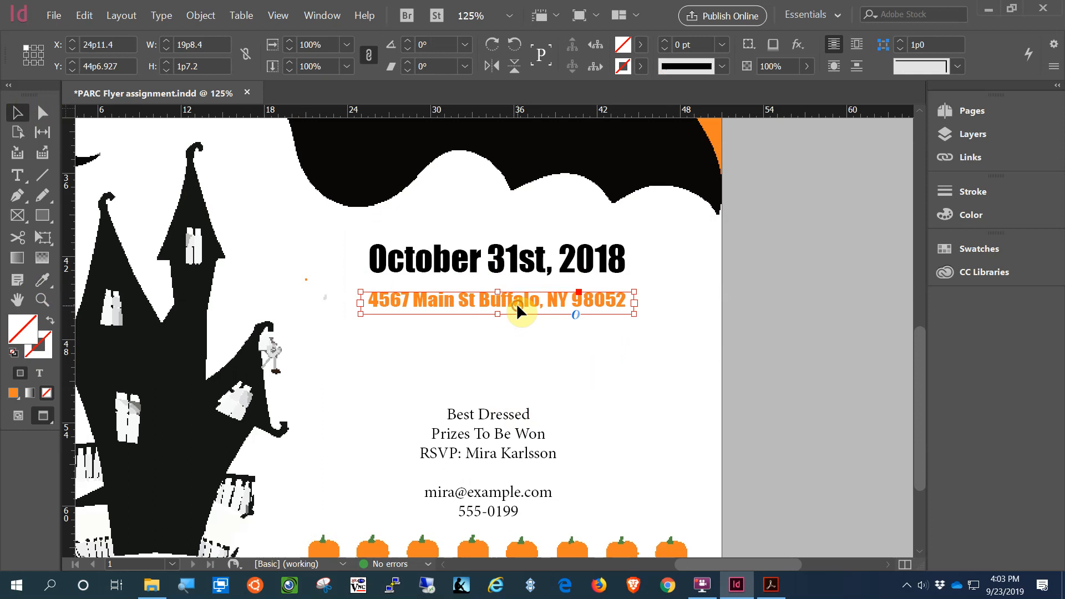
pyautogui.moveTo(516, 304); pyautogui.dragTo(516, 317)
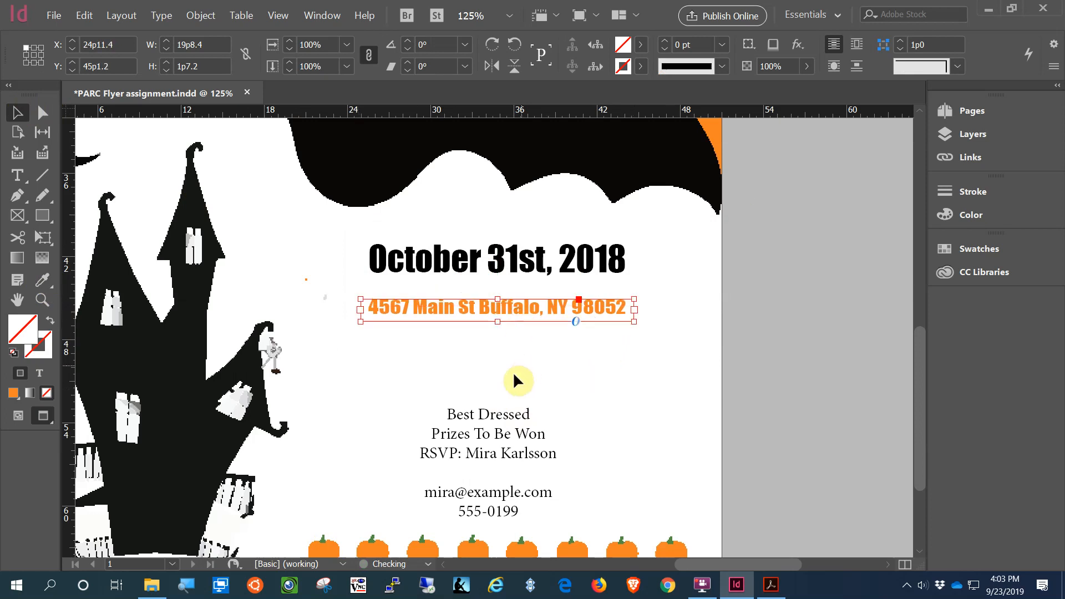
# Step: Draw a horizontal rule above the address and give its stroke the pumpkin orange
pyautogui.click(41, 176)
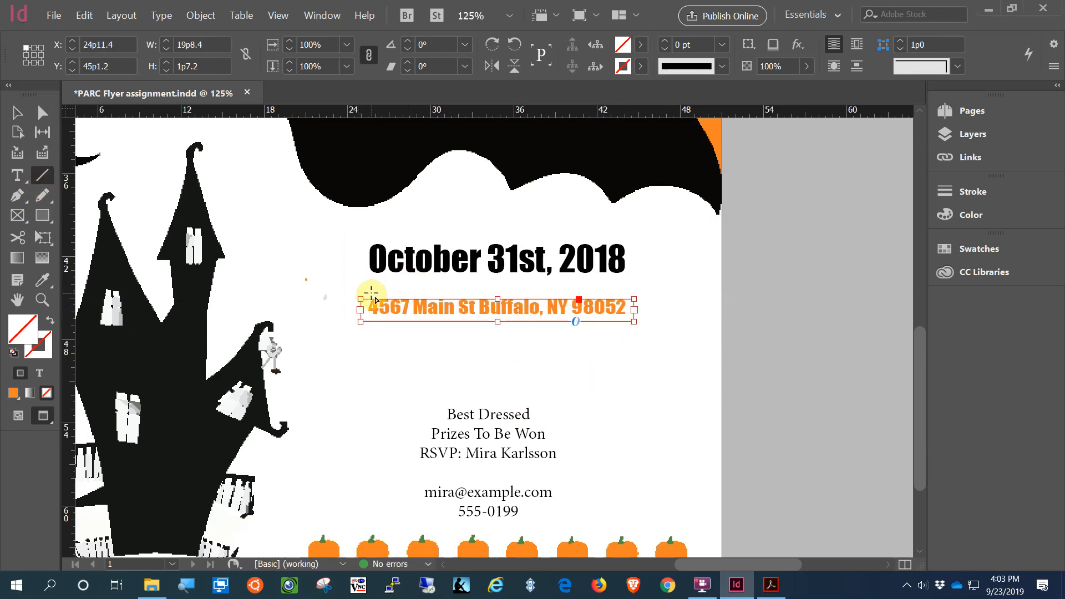
pyautogui.moveTo(371, 292); pyautogui.dragTo(627, 300)
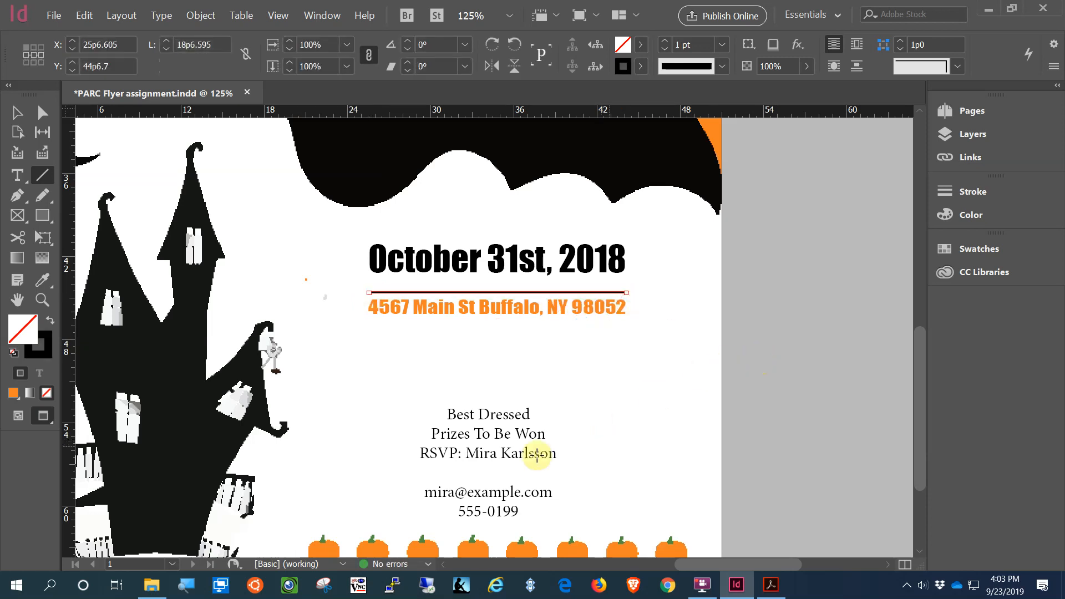
pyautogui.click(44, 349)
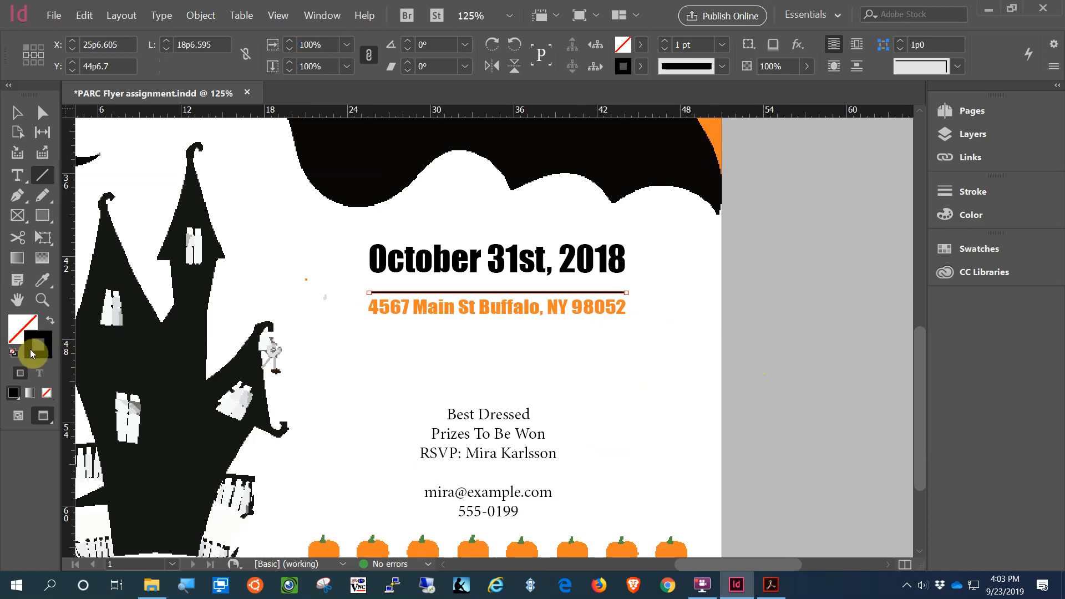
pyautogui.click(641, 68)
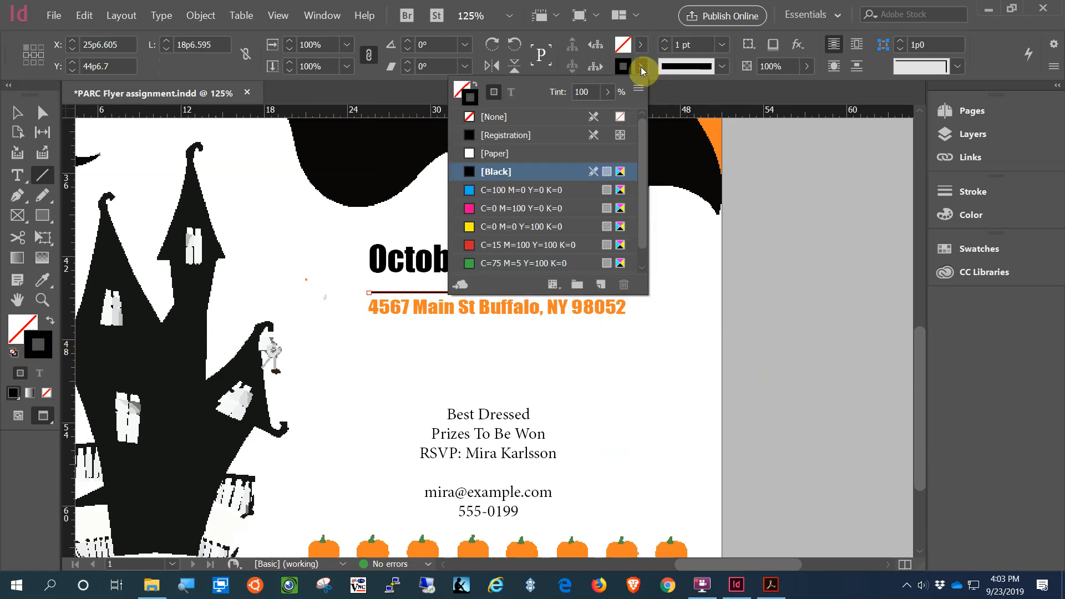
pyautogui.click(642, 68)
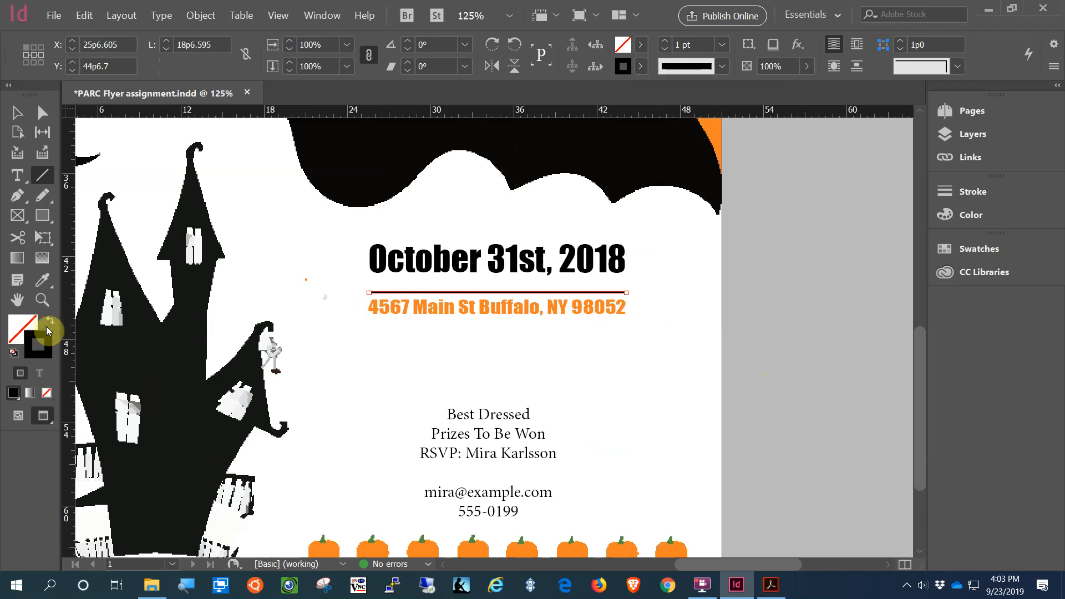
pyautogui.click(44, 281)
pyautogui.click(374, 546)
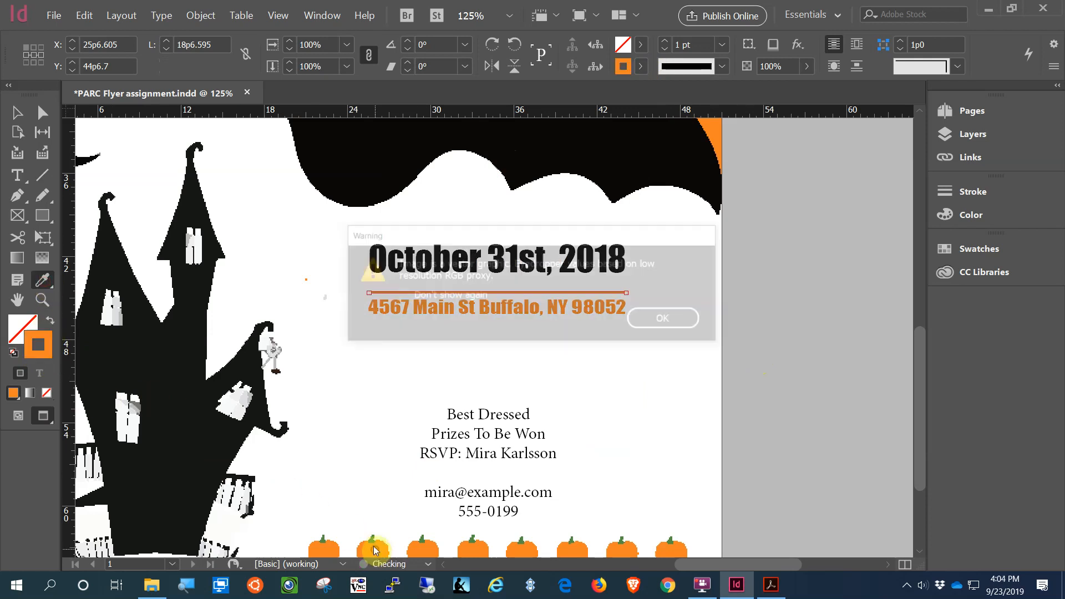
pyautogui.click(660, 322)
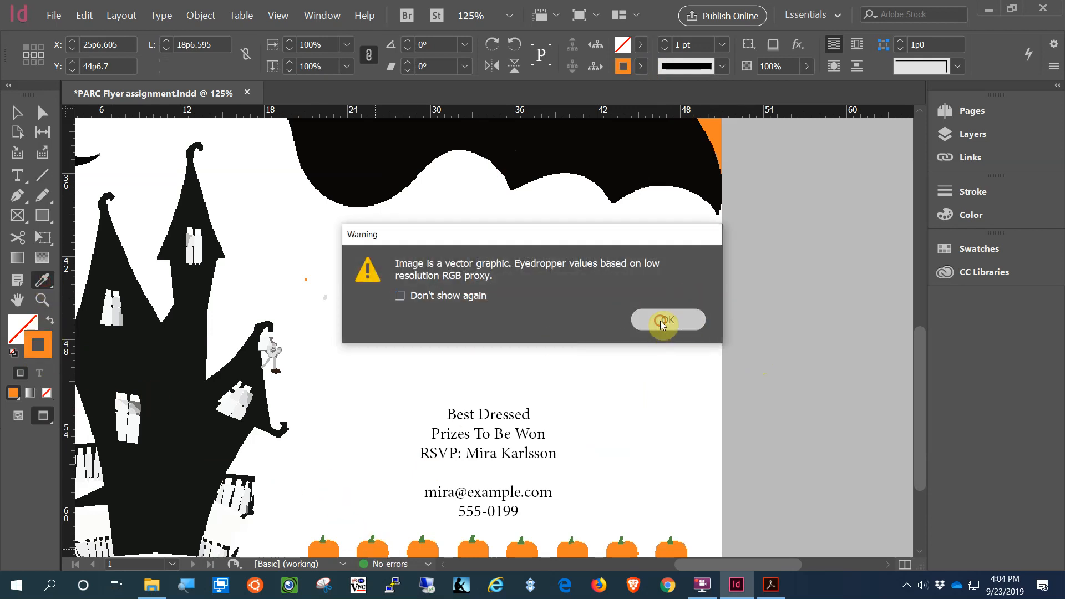
pyautogui.click(18, 113)
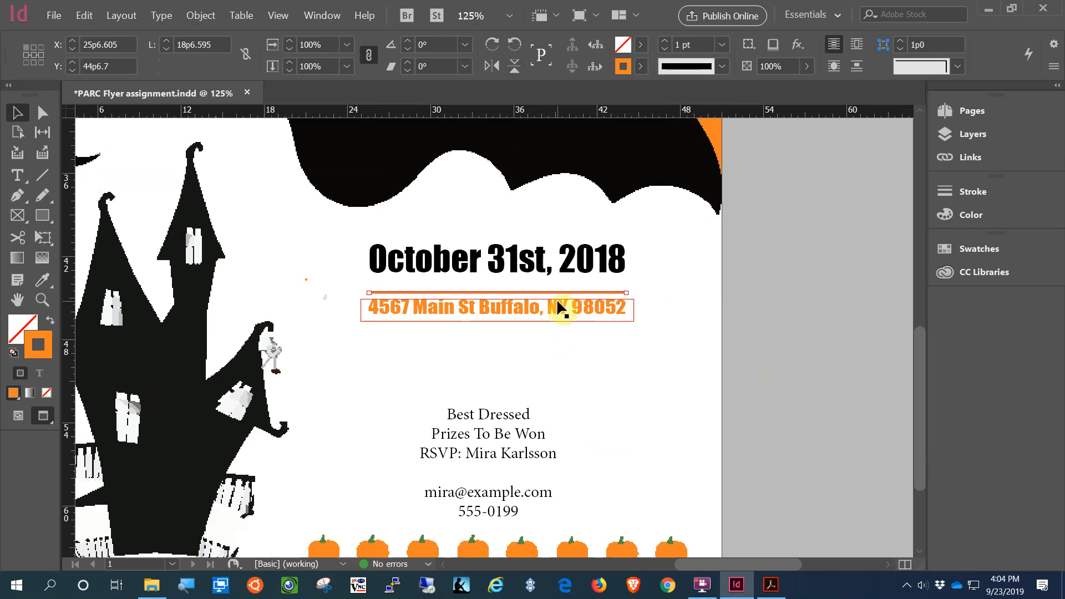
# Step: Thicken the rule to 4 pt and place a matching copy just below the address
pyautogui.click(665, 42)
pyautogui.click(665, 42)
pyautogui.click(666, 41)
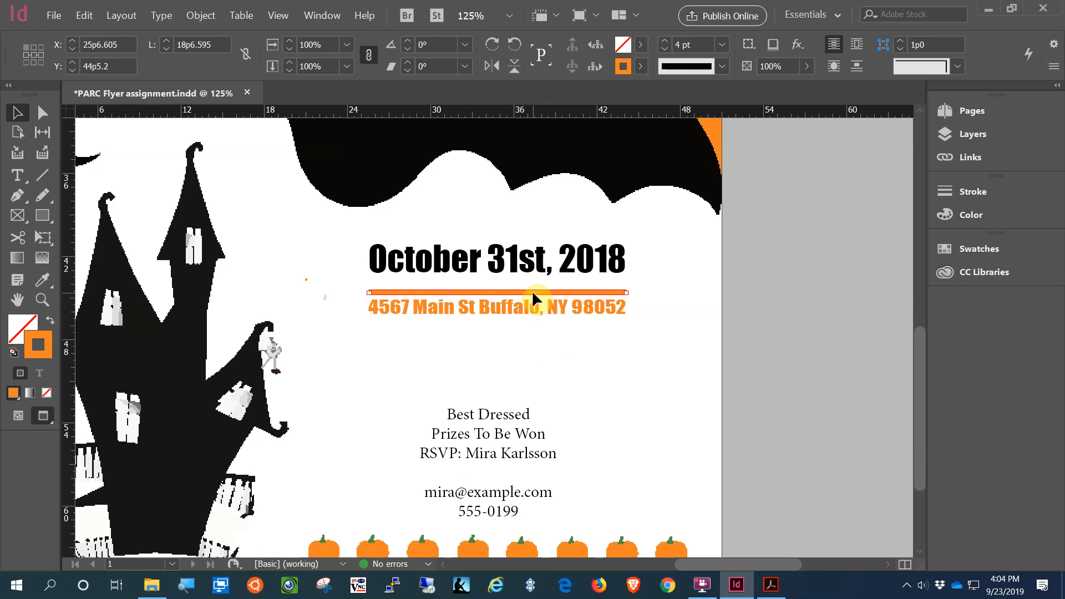
pyautogui.moveTo(532, 293); pyautogui.dragTo(533, 327)
pyautogui.click(654, 379)
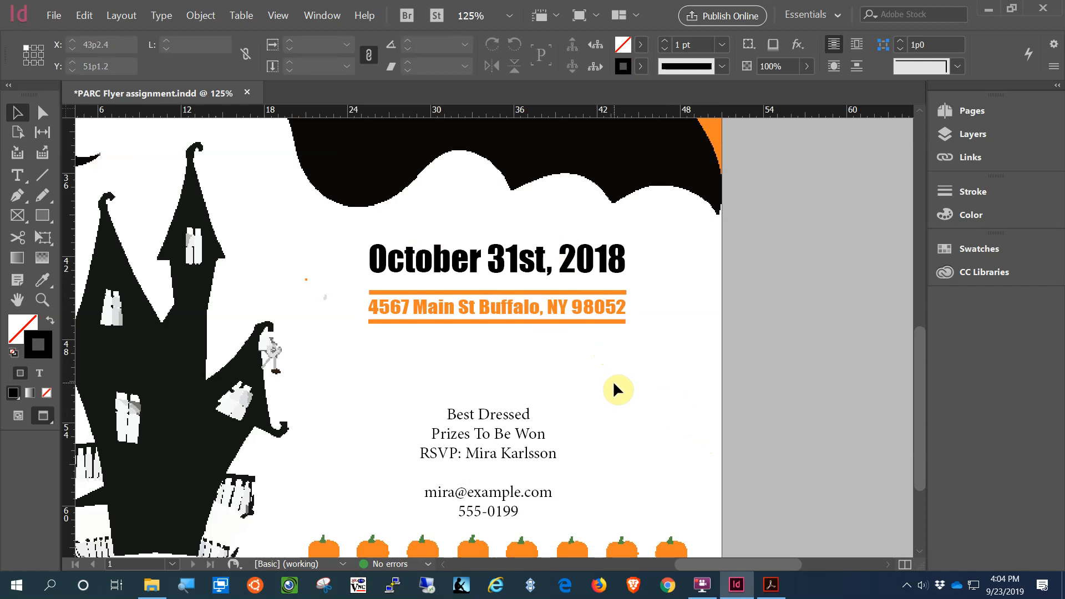
# Step: Move the date and ruled address down together on the page
pyautogui.moveTo(612, 381); pyautogui.dragTo(530, 238)
pyautogui.moveTo(591, 308); pyautogui.dragTo(590, 329)
pyautogui.click(625, 397)
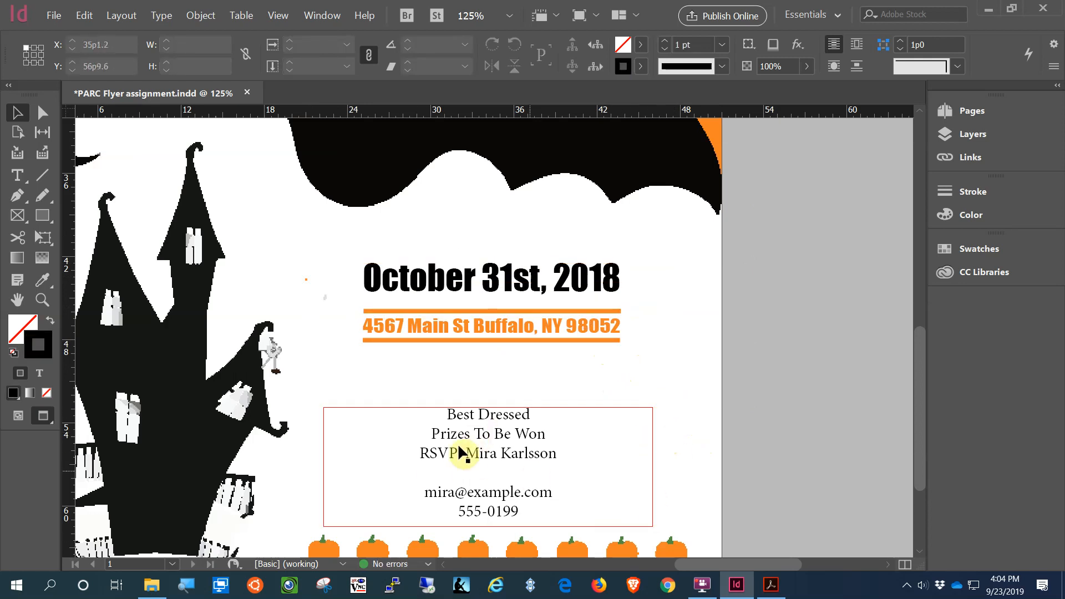
# Step: Delete the Best Dressed and Prizes To Be Won lines and the blank line from the RSVP block
pyautogui.click(521, 444)
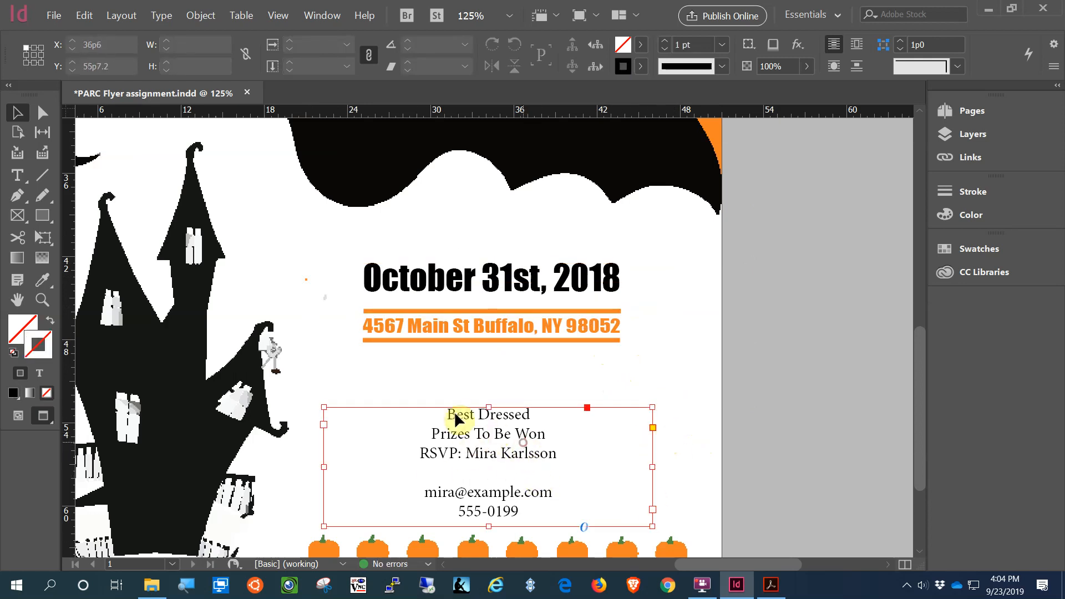
pyautogui.doubleClick(449, 414)
pyautogui.moveTo(449, 414); pyautogui.dragTo(544, 433)
pyautogui.hotkey('ctrl', 'c')
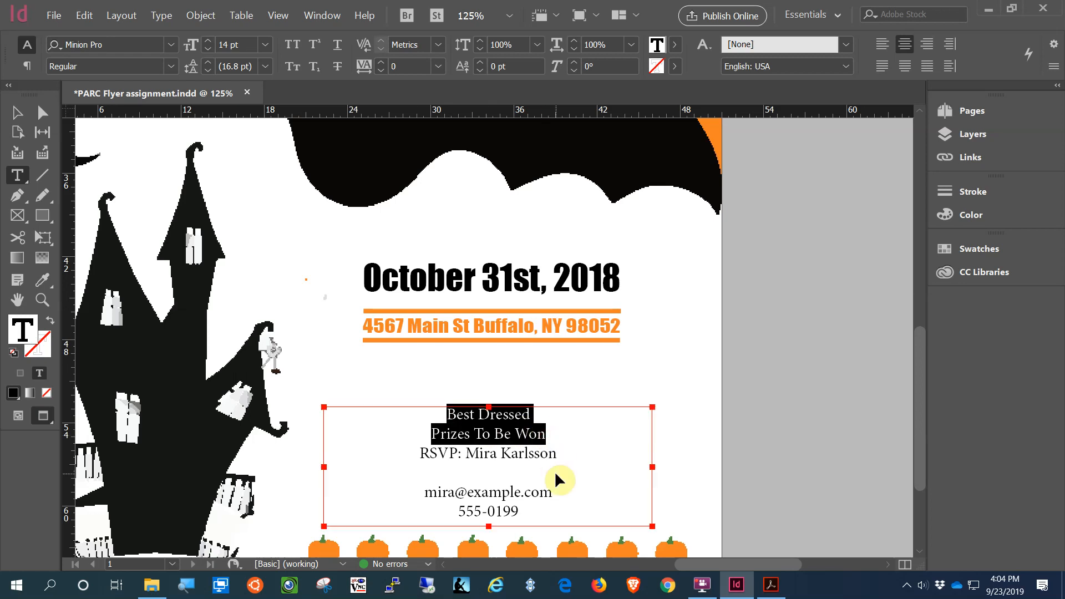
pyautogui.press('BackSpace')
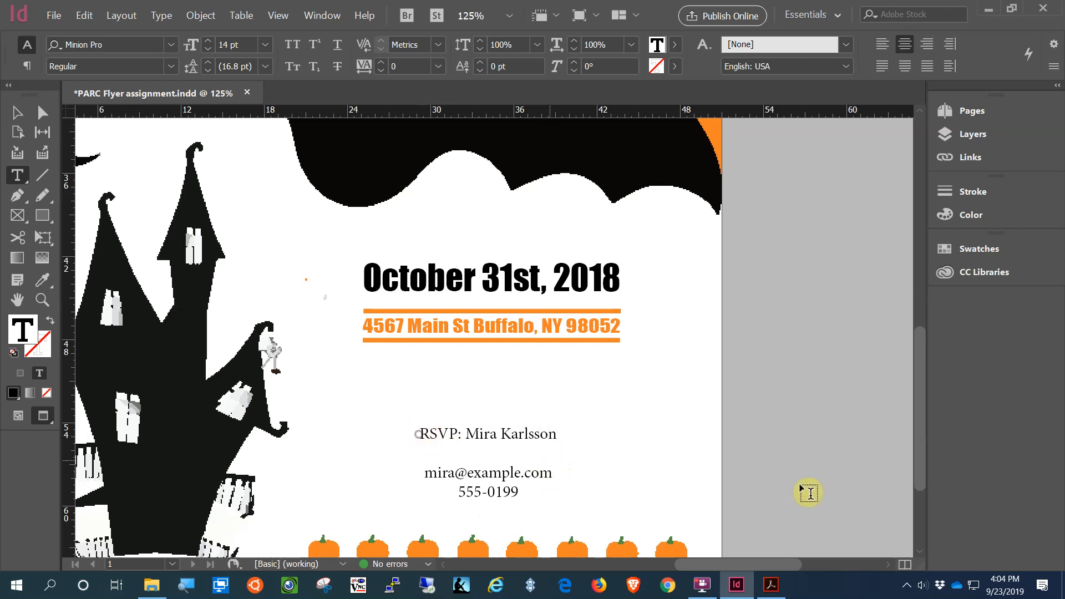
pyautogui.press('BackSpace')
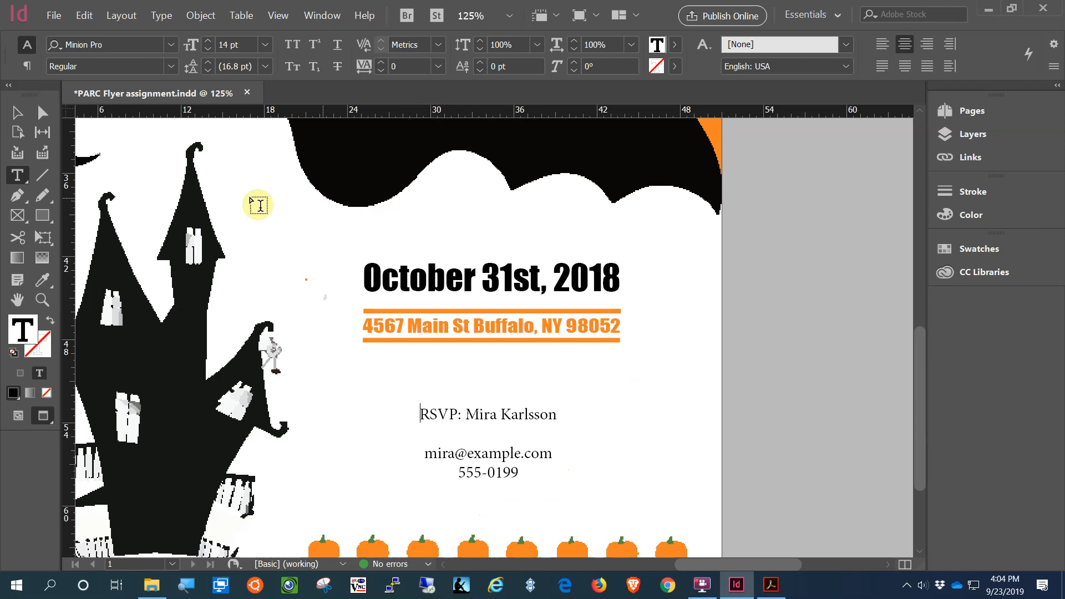
# Step: Shorten and lower the RSVP frame, then draw a new text frame below the address
pyautogui.click(18, 113)
pyautogui.moveTo(489, 408); pyautogui.dragTo(491, 440)
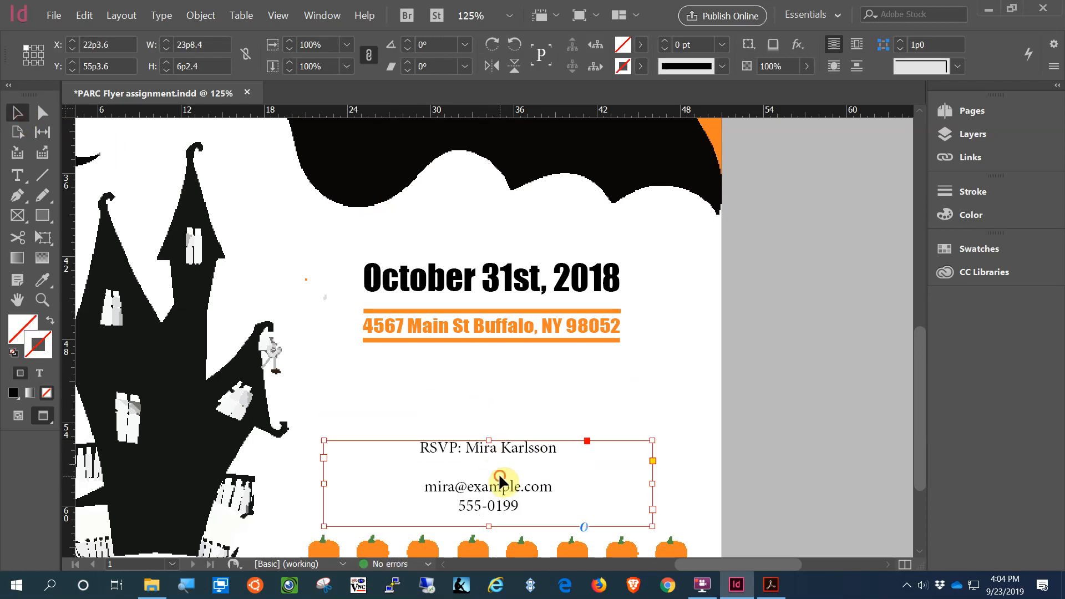
pyautogui.moveTo(499, 477); pyautogui.dragTo(495, 507)
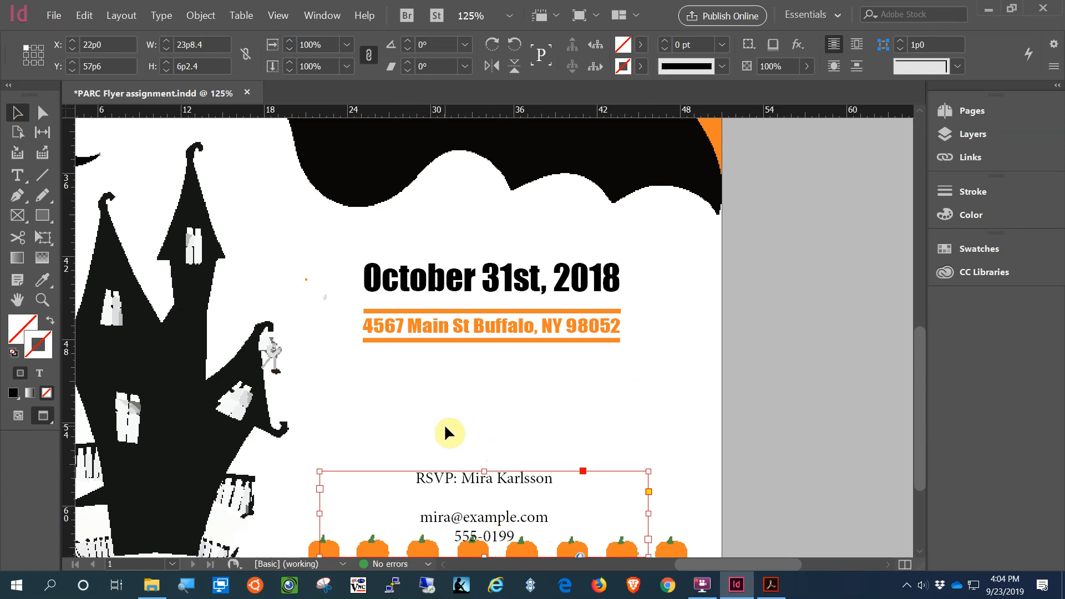
pyautogui.click(17, 175)
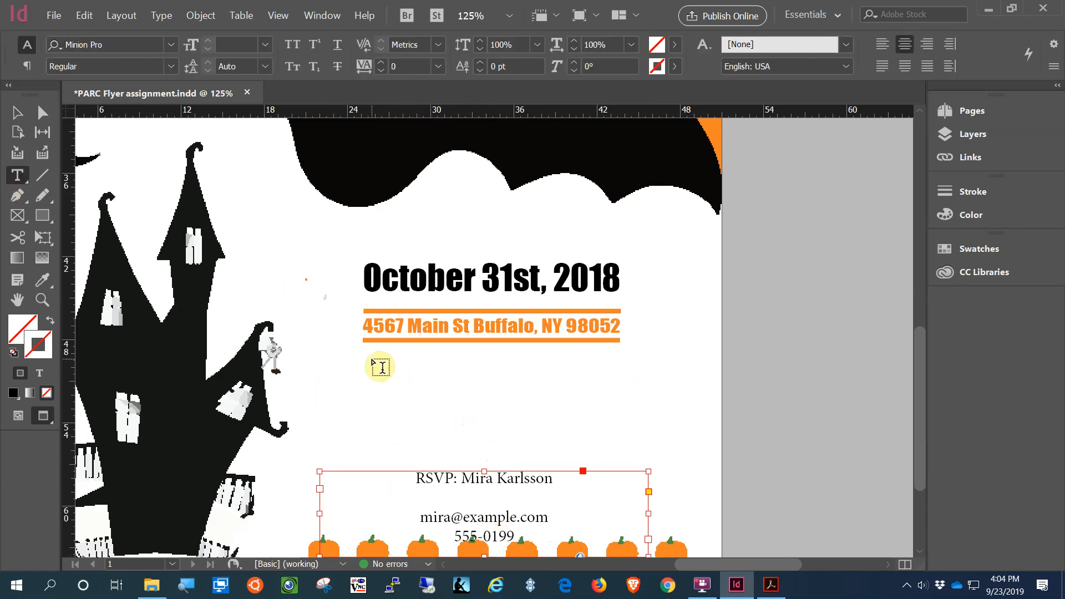
pyautogui.moveTo(368, 352); pyautogui.dragTo(617, 427)
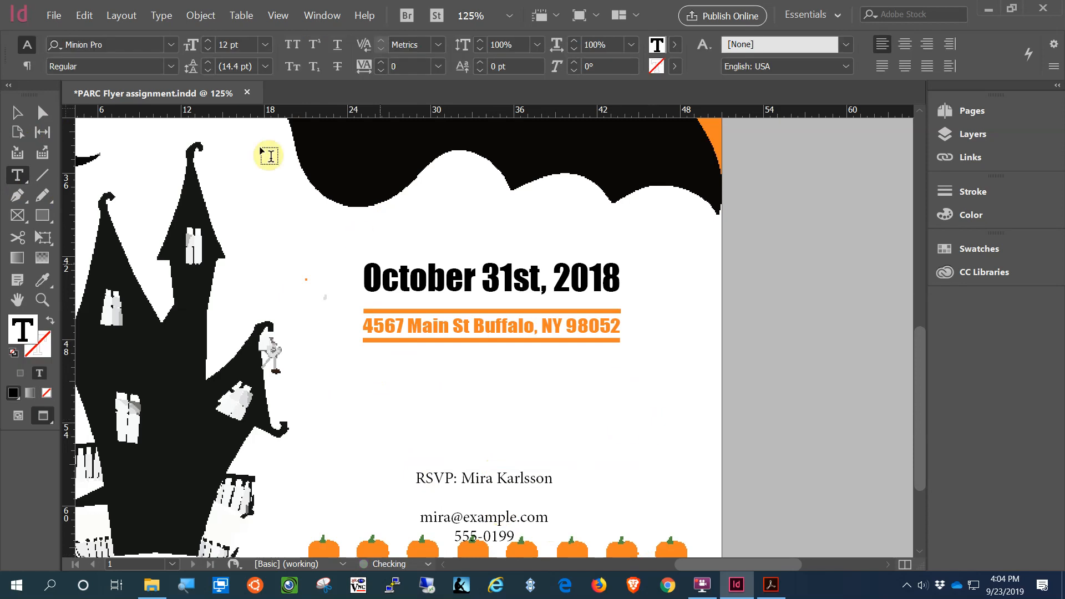
# Step: Paste the Best Dressed / Prizes To Be Won lines and set them in 28 pt Impact
pyautogui.click(84, 17)
pyautogui.click(128, 87)
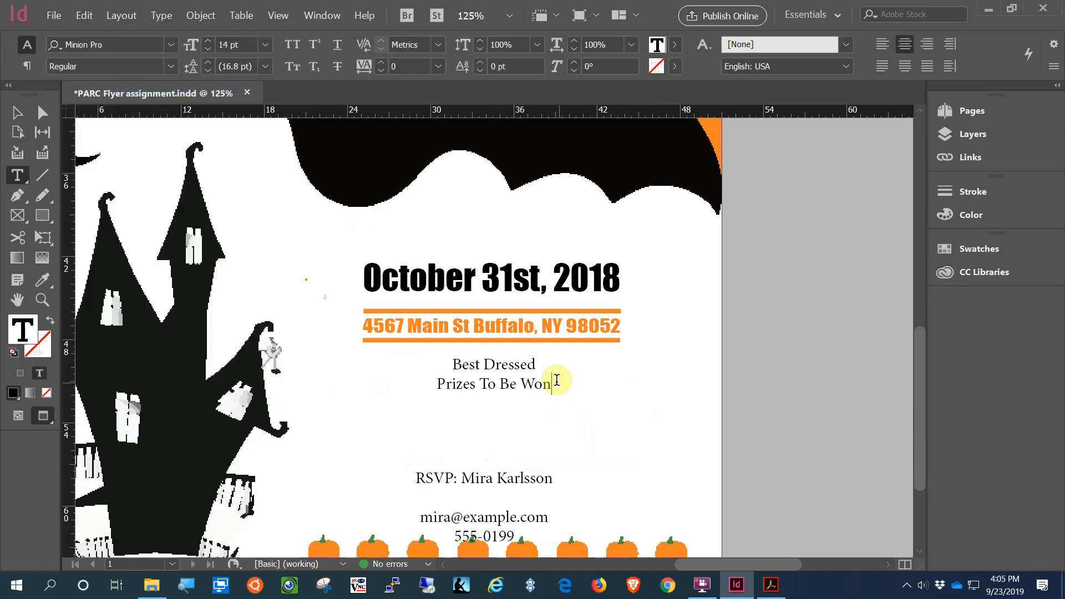
pyautogui.moveTo(556, 380); pyautogui.dragTo(424, 351)
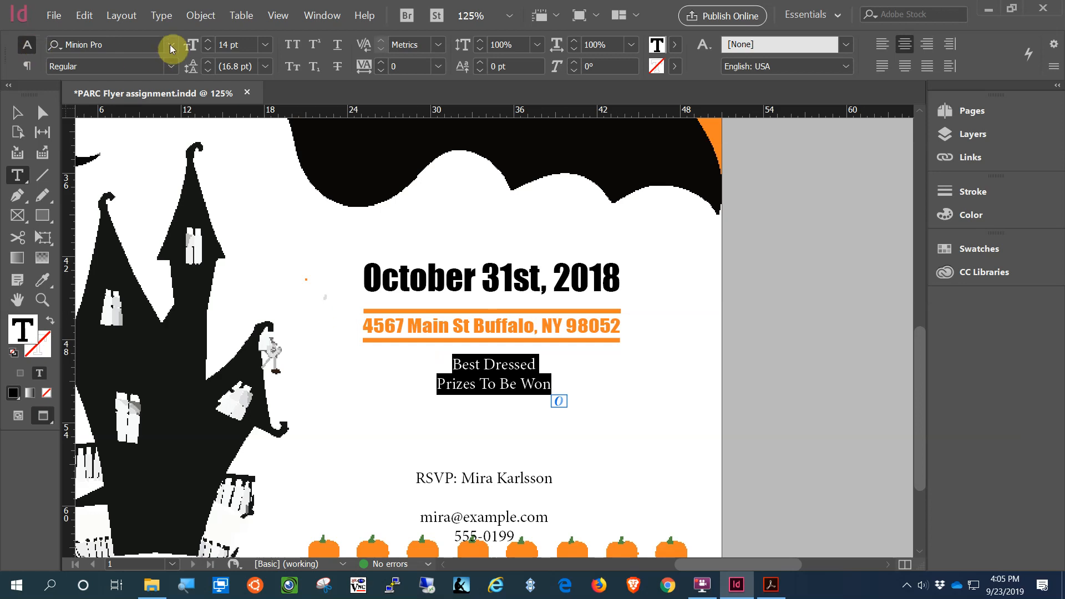
pyautogui.click(150, 44)
pyautogui.write('Impact')
pyautogui.press('Return')
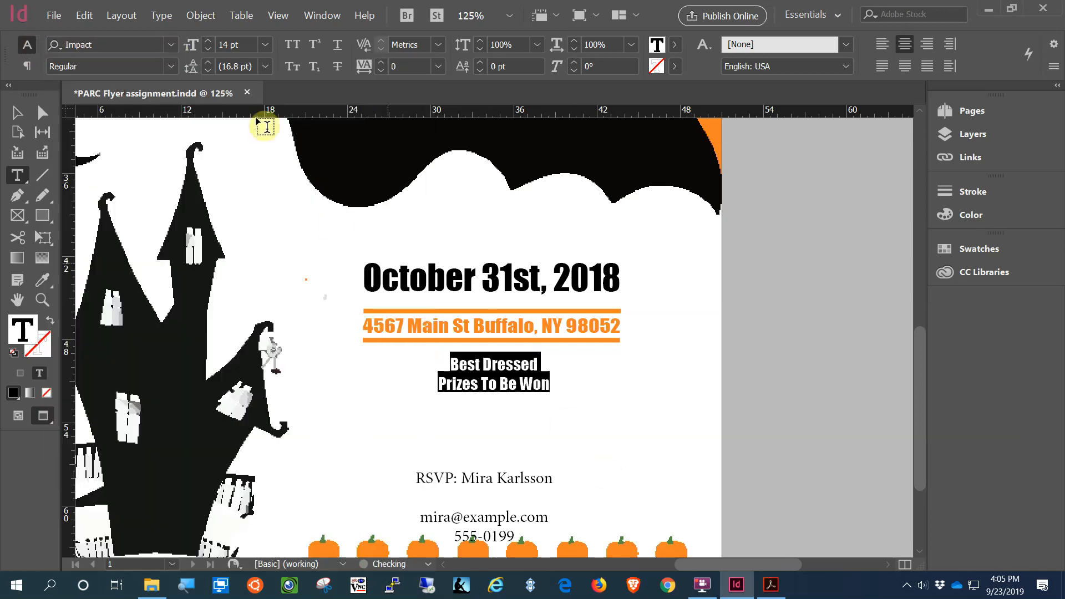
pyautogui.click(266, 45)
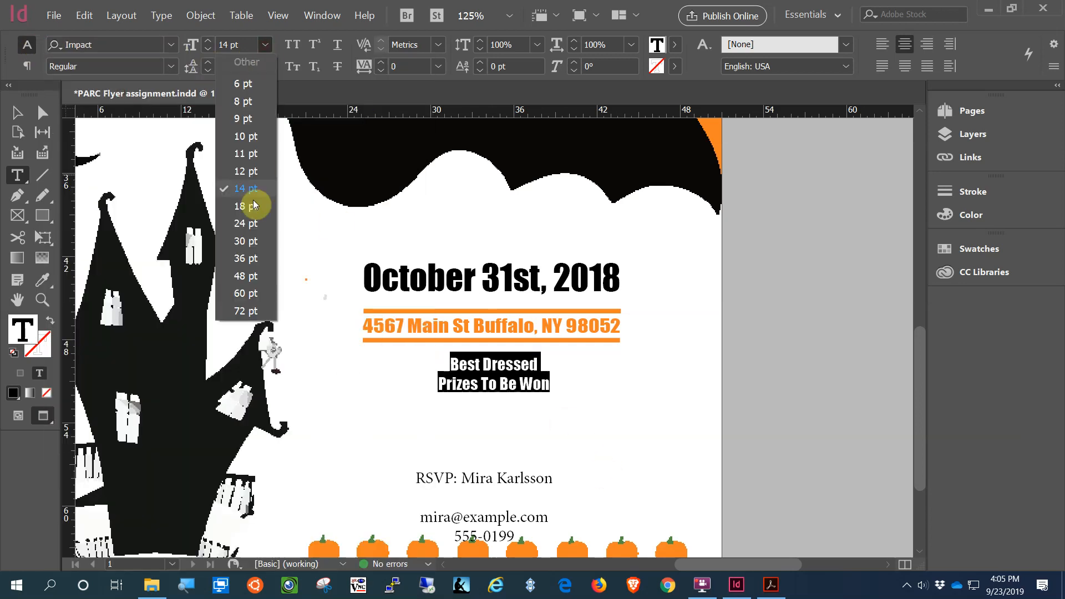
pyautogui.click(249, 242)
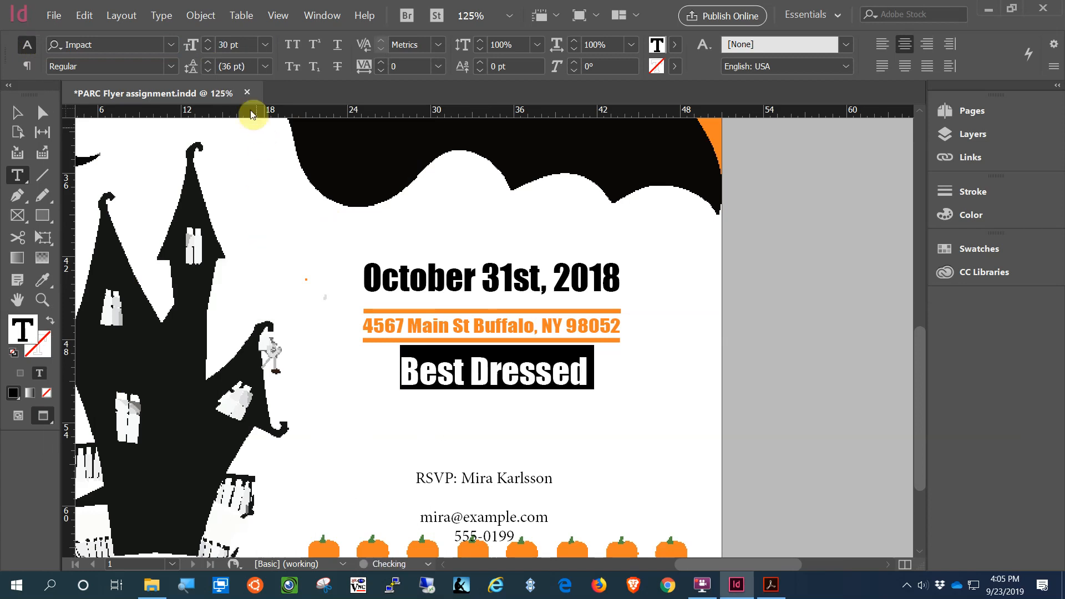
pyautogui.click(207, 50)
pyautogui.click(206, 51)
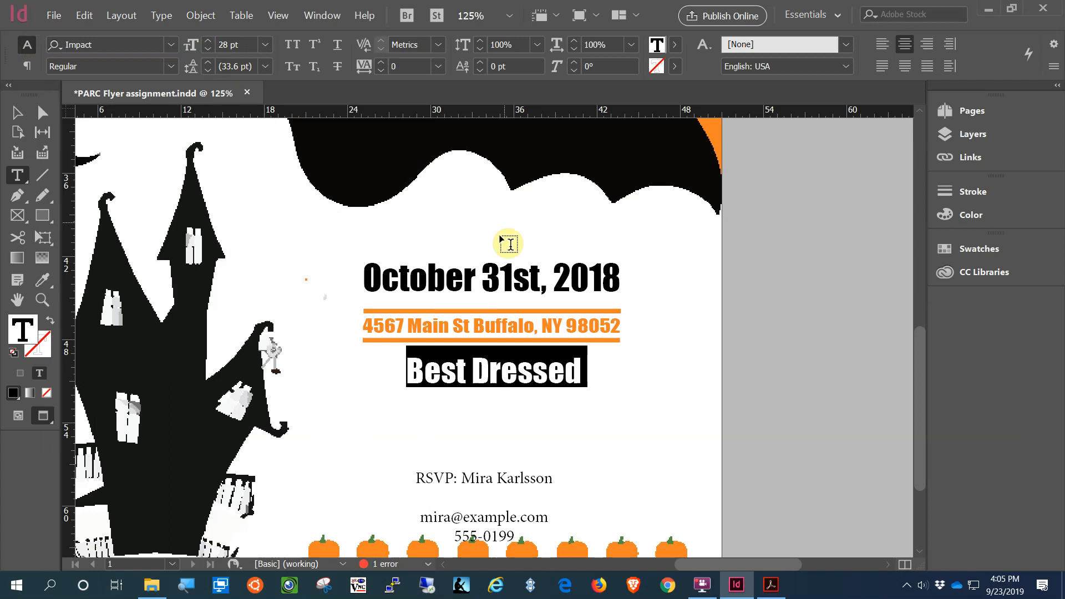
# Step: Enlarge the prize frame to show both lines and shift it left under the address
pyautogui.click(30, 123)
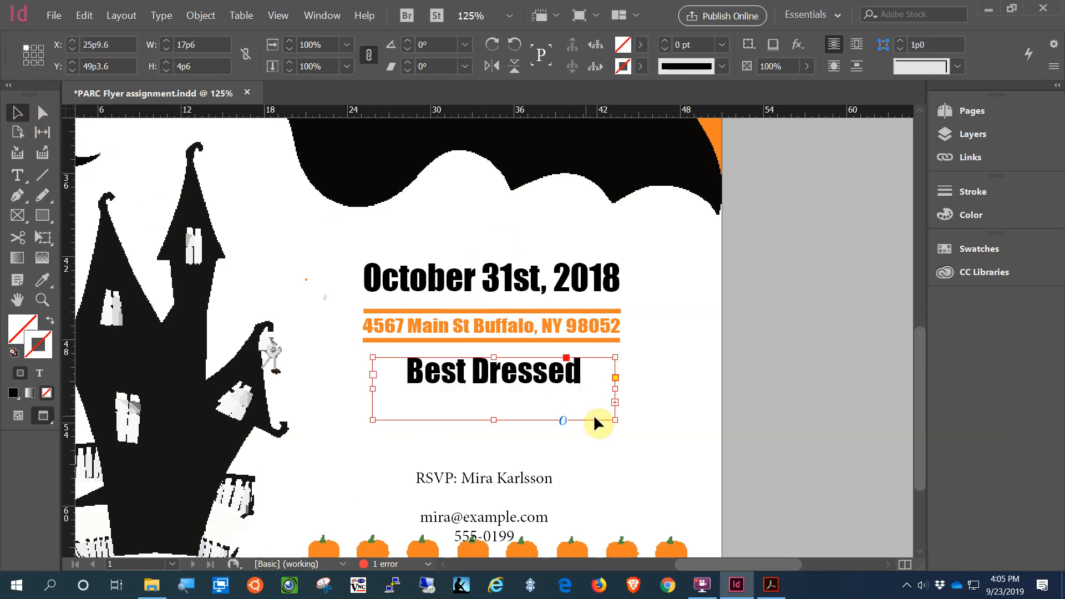
pyautogui.moveTo(614, 420); pyautogui.dragTo(654, 421)
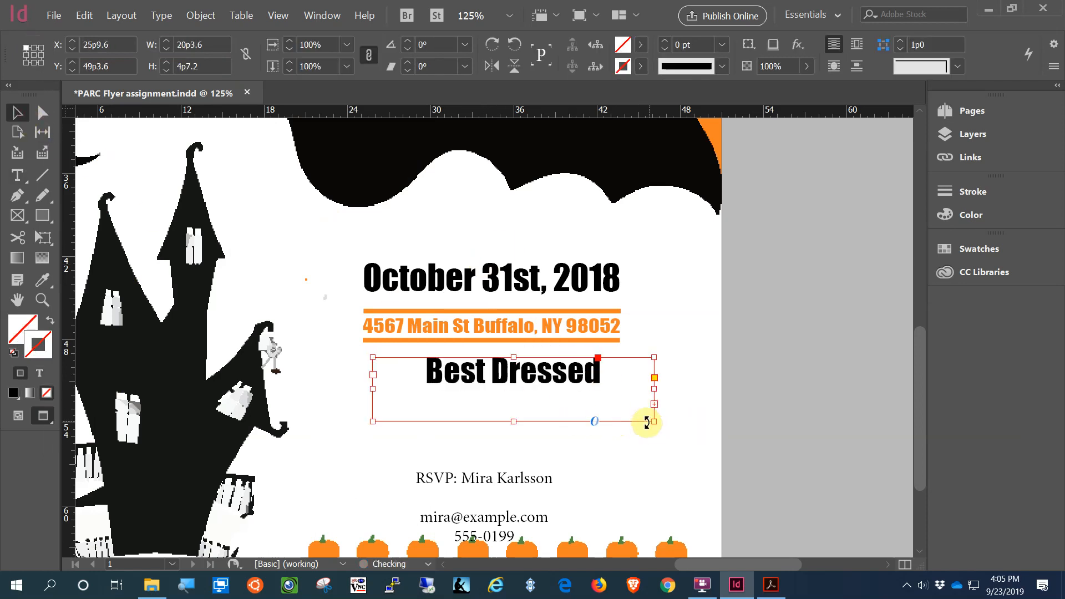
pyautogui.moveTo(514, 420); pyautogui.dragTo(516, 442)
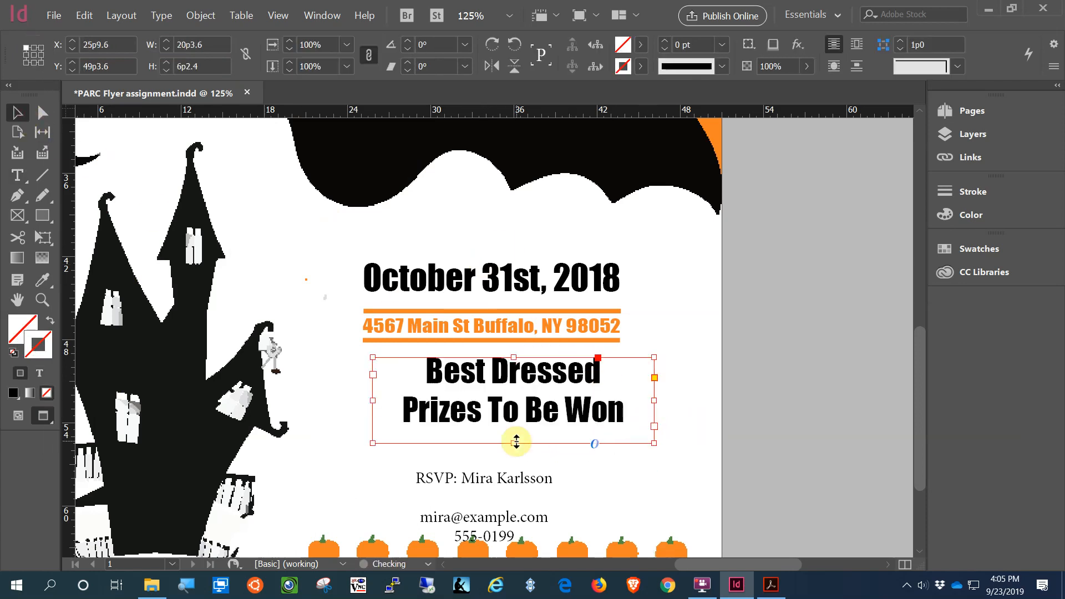
pyautogui.moveTo(597, 423); pyautogui.dragTo(576, 424)
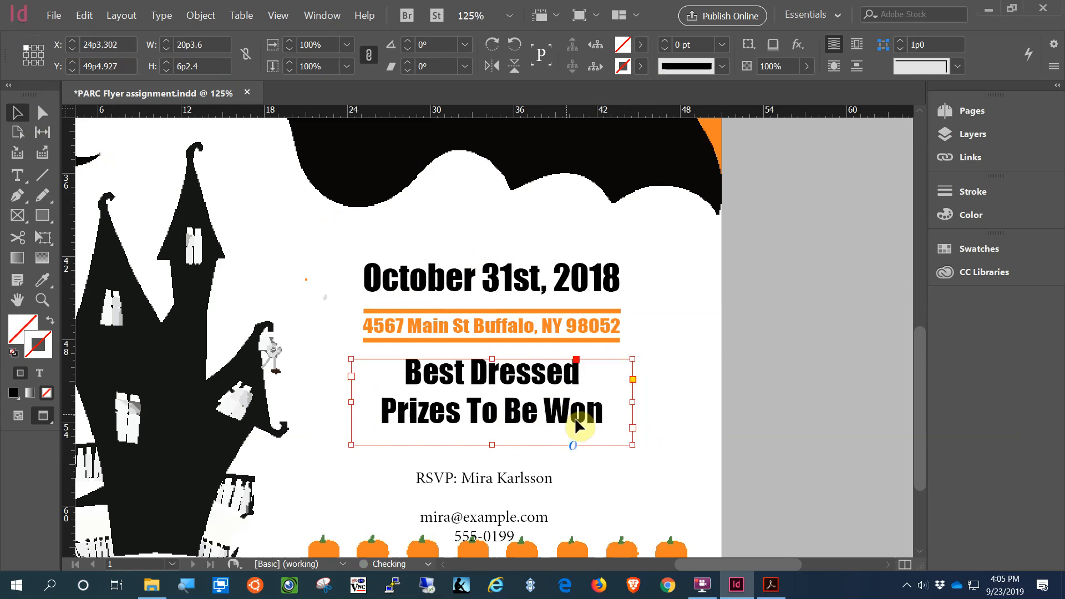
# Step: Tighten the prize lines' leading to 26 pt
pyautogui.doubleClick(546, 411)
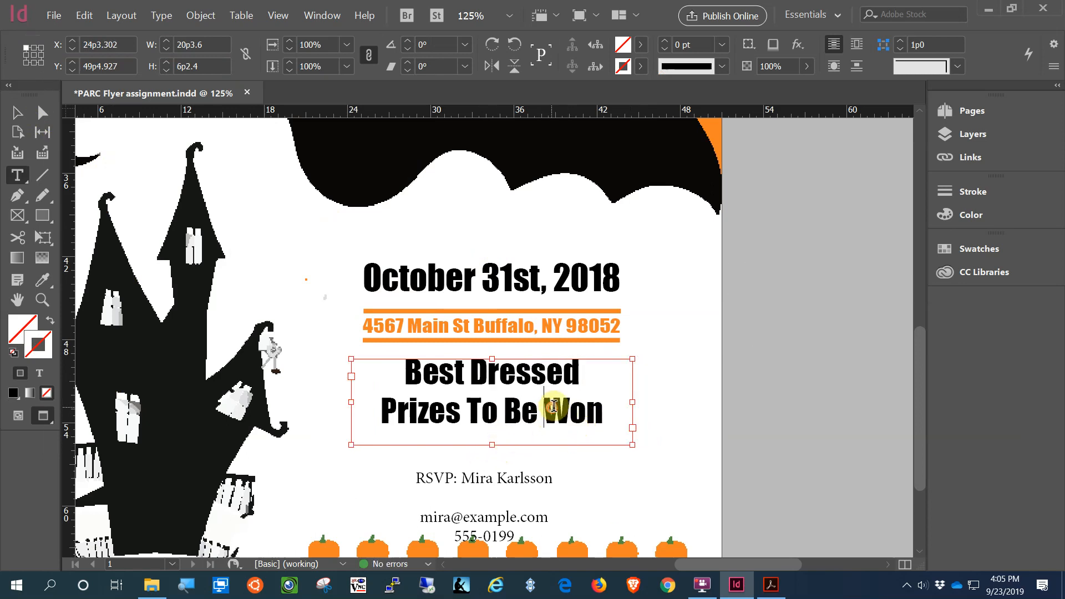
pyautogui.moveTo(604, 416); pyautogui.dragTo(385, 369)
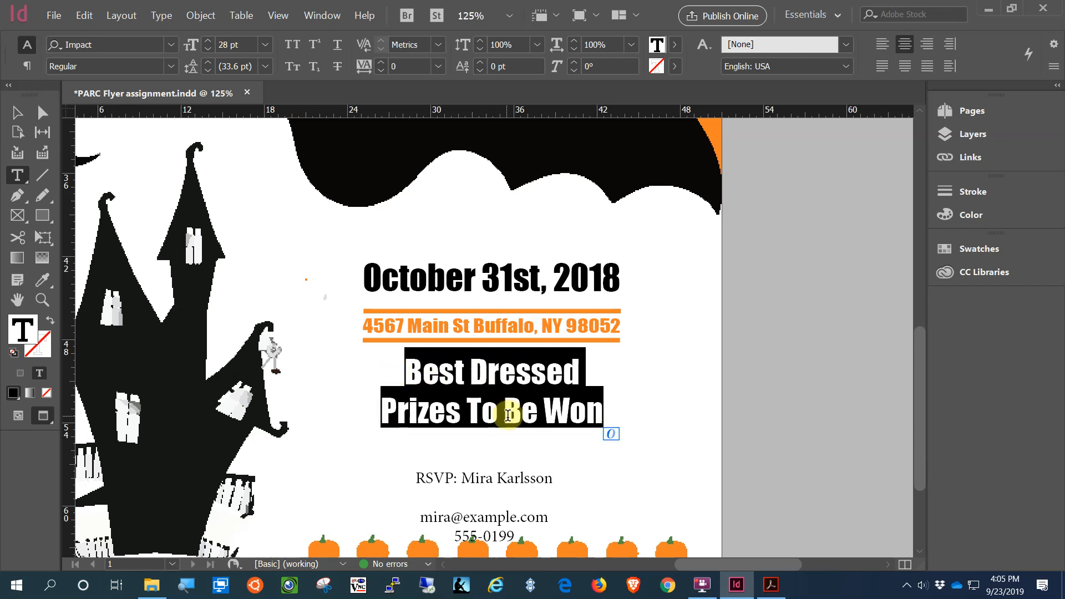
pyautogui.click(606, 416)
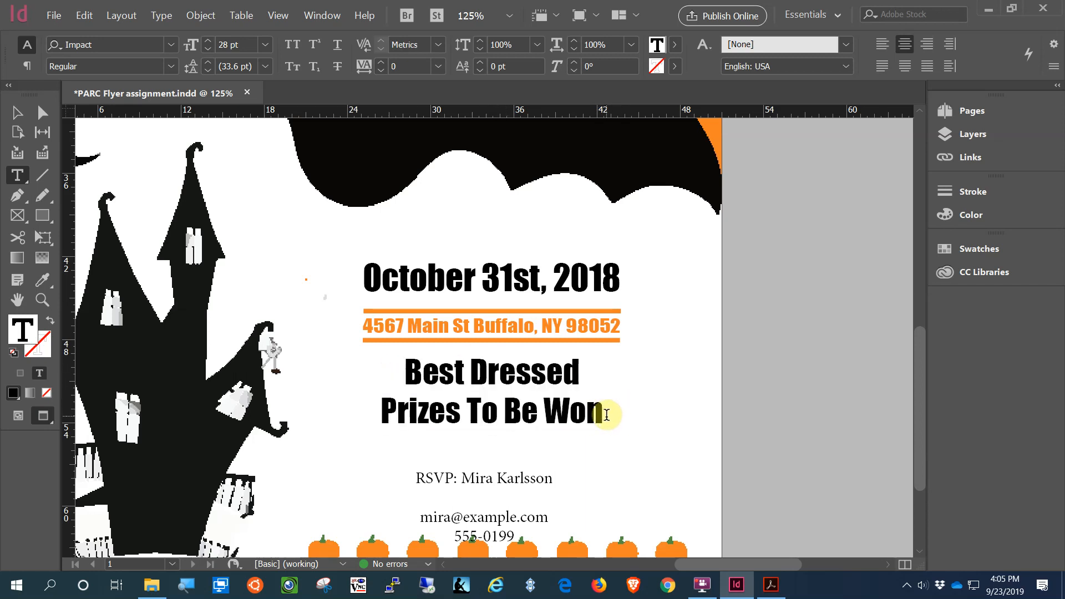
pyautogui.moveTo(607, 415); pyautogui.dragTo(388, 364)
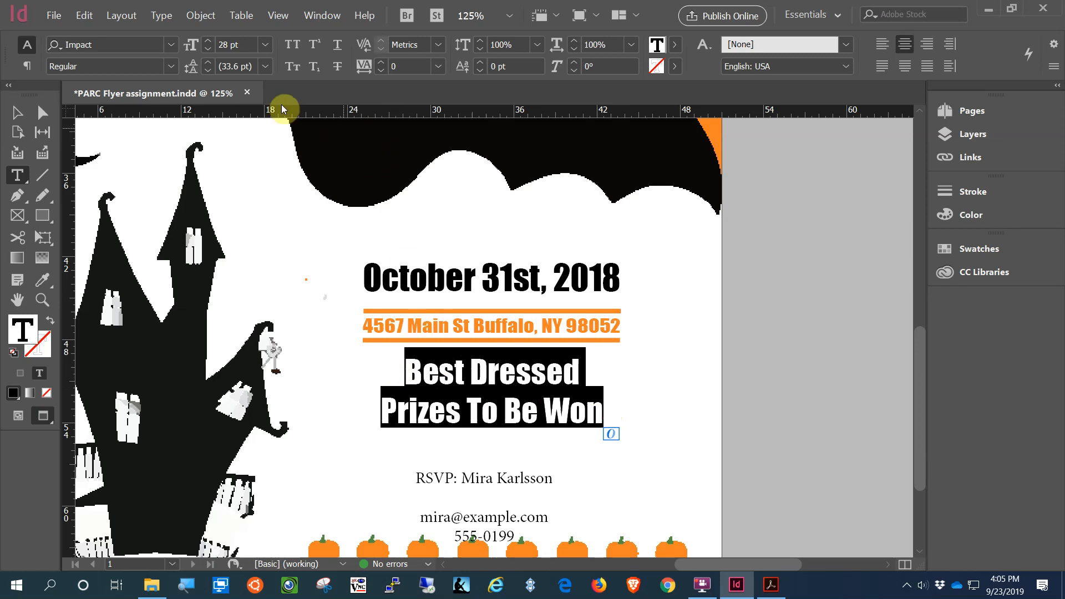
pyautogui.click(207, 70)
pyautogui.click(206, 70)
pyautogui.click(207, 70)
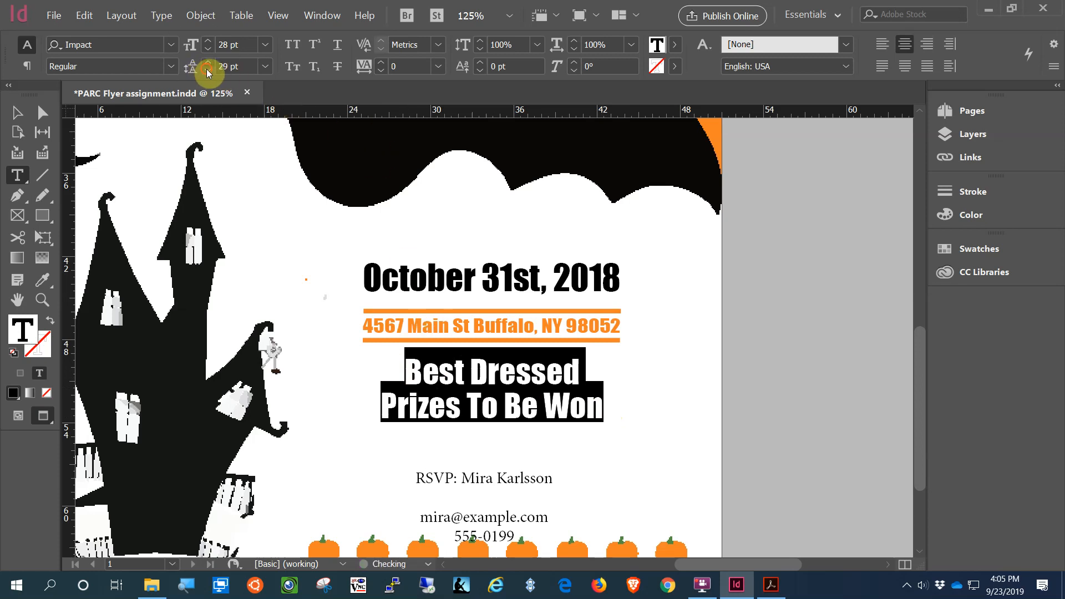
pyautogui.click(206, 70)
pyautogui.click(207, 70)
pyautogui.click(207, 68)
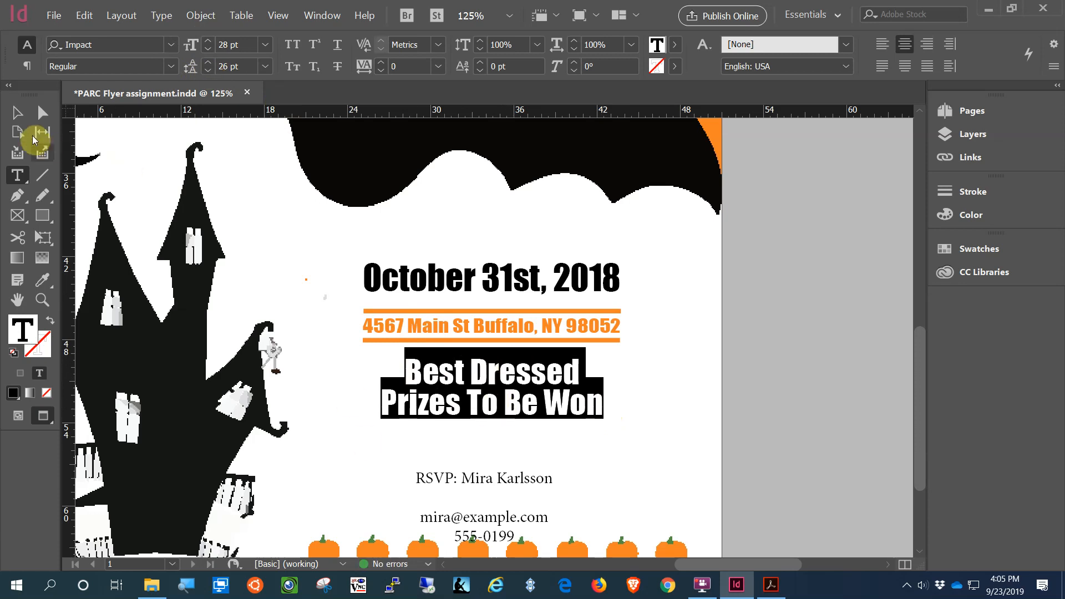
# Step: Shorten the prize frame to fit its lines and nudge it slightly down
pyautogui.click(42, 212)
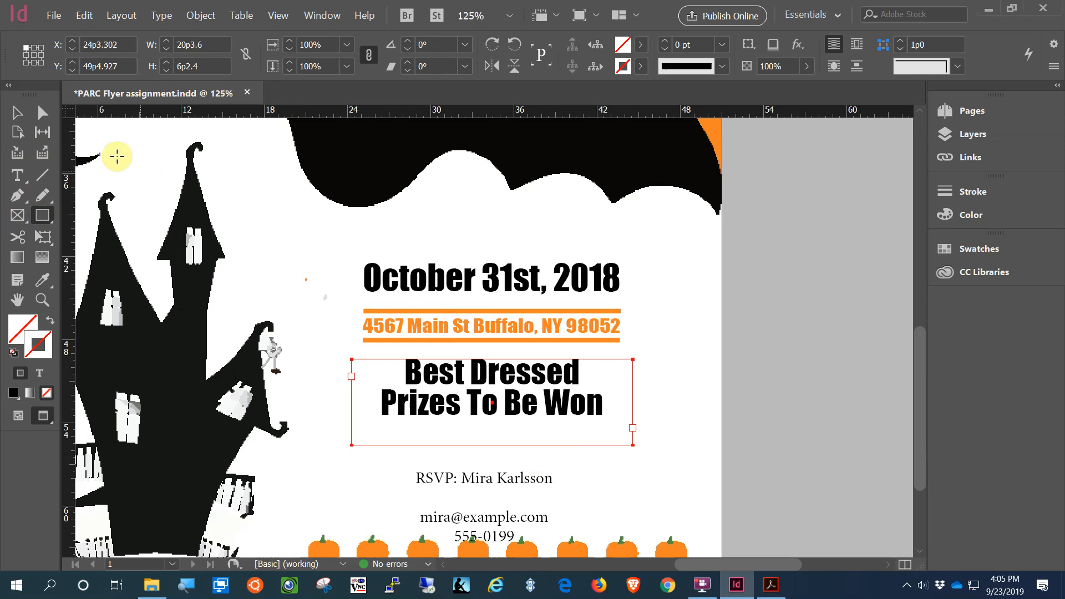
pyautogui.click(17, 112)
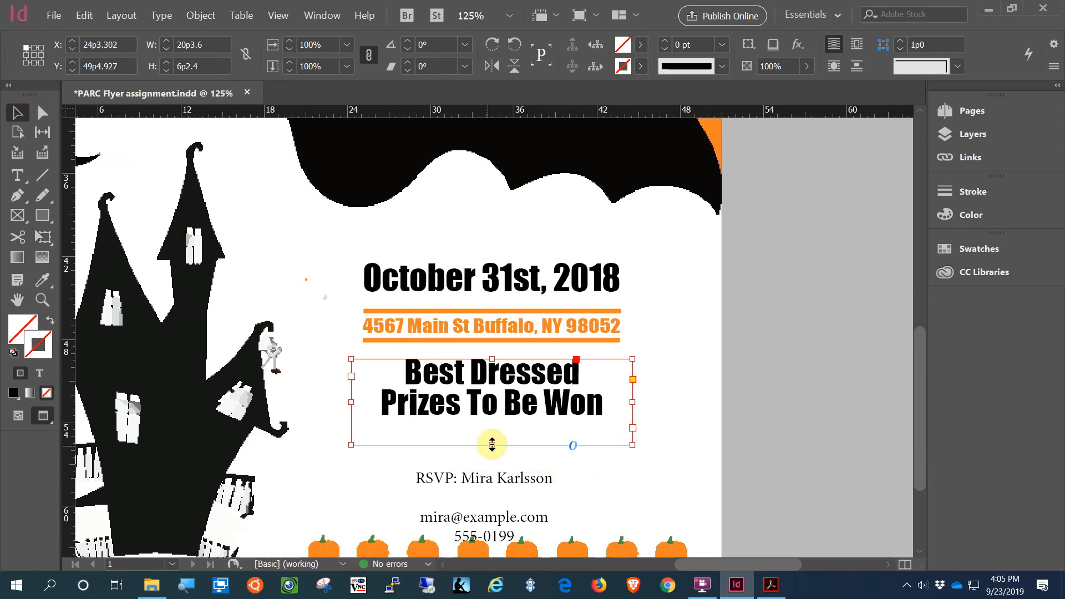
pyautogui.moveTo(492, 444); pyautogui.dragTo(492, 423)
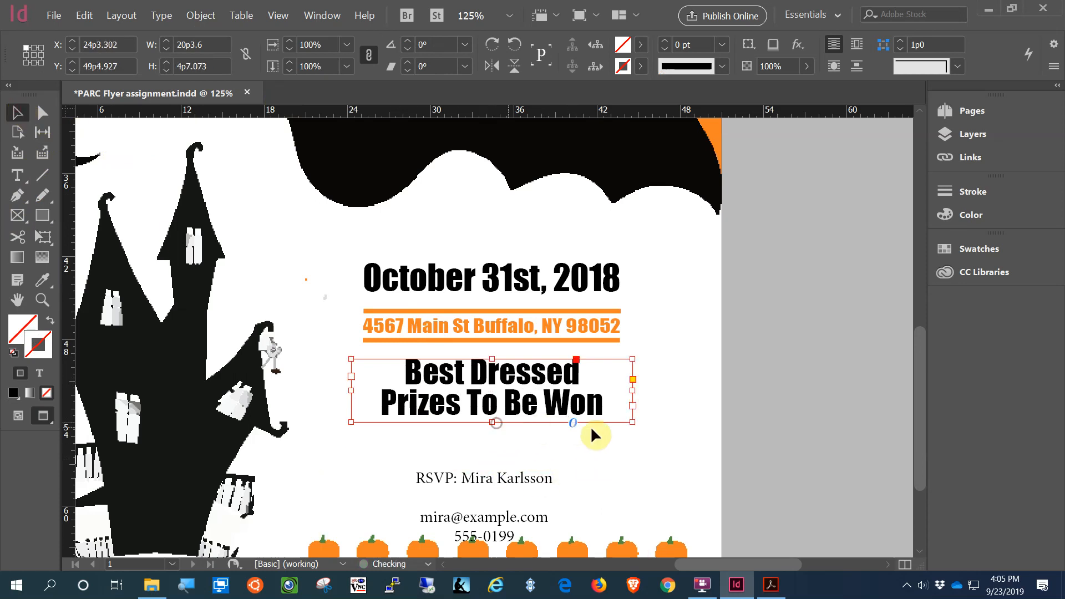
pyautogui.moveTo(528, 373); pyautogui.dragTo(527, 379)
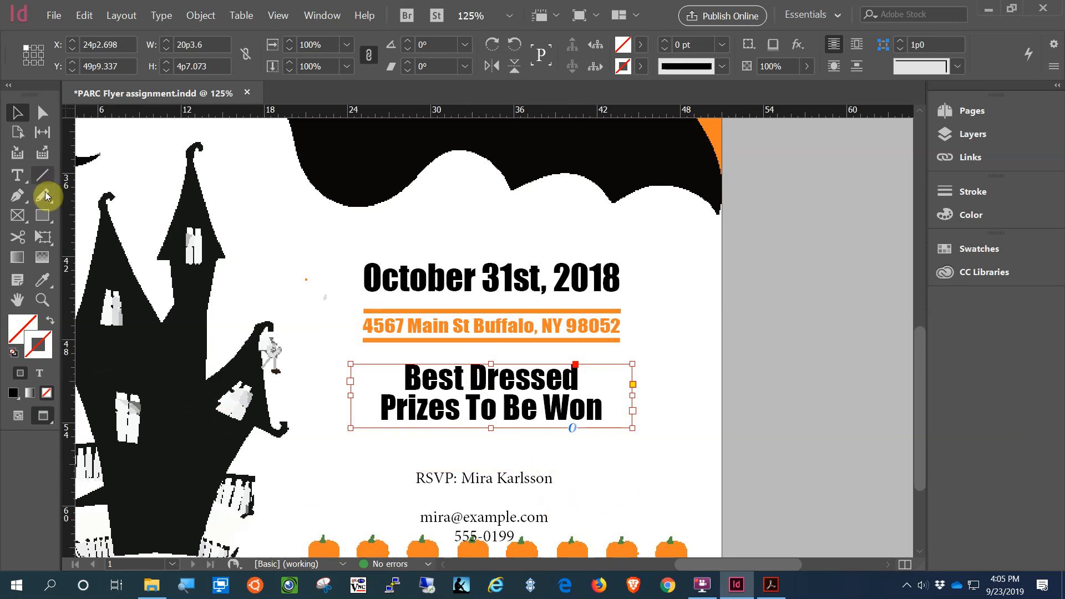
pyautogui.click(42, 220)
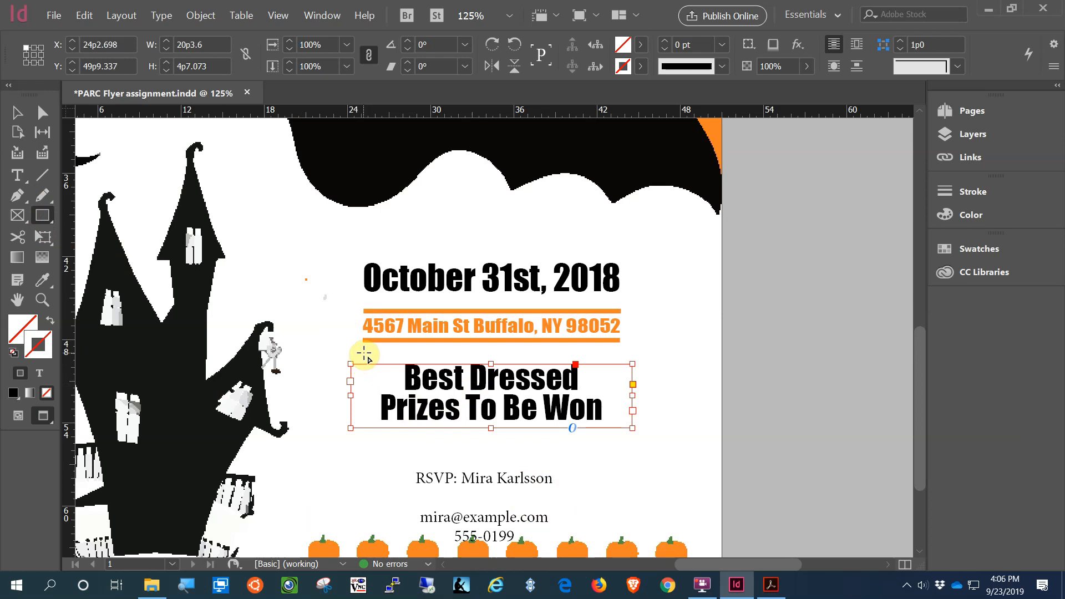
# Step: Draw a stroke-less rectangle around the prize lines and try sampling pumpkin orange for its fill
pyautogui.moveTo(364, 353)
pyautogui.mouseDown()
pyautogui.moveTo(442, 416)
pyautogui.moveTo(613, 427)
pyautogui.moveTo(621, 438)
pyautogui.mouseUp()
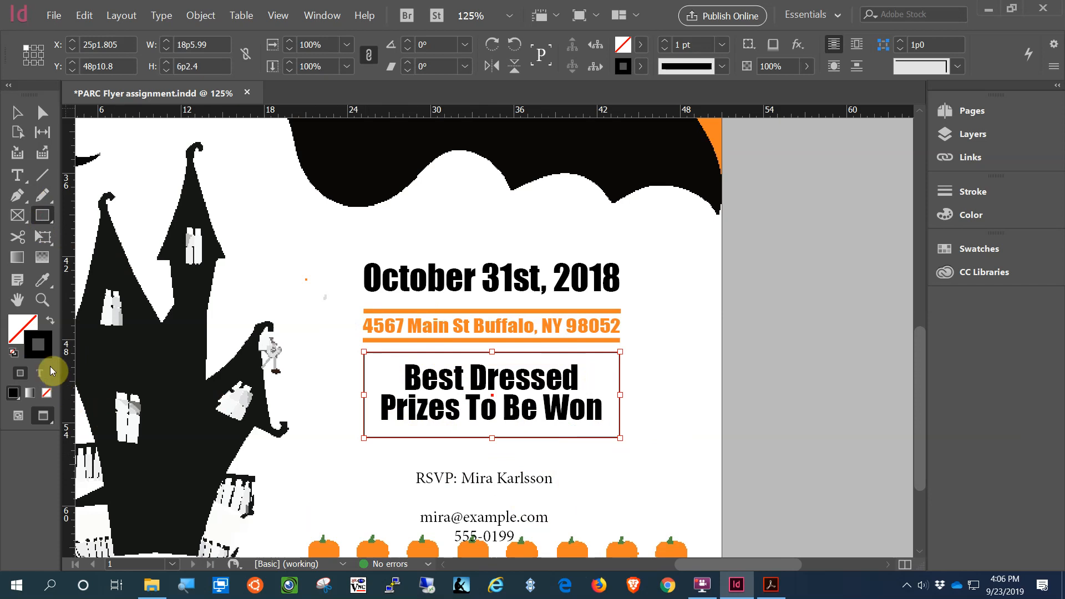
pyautogui.click(46, 394)
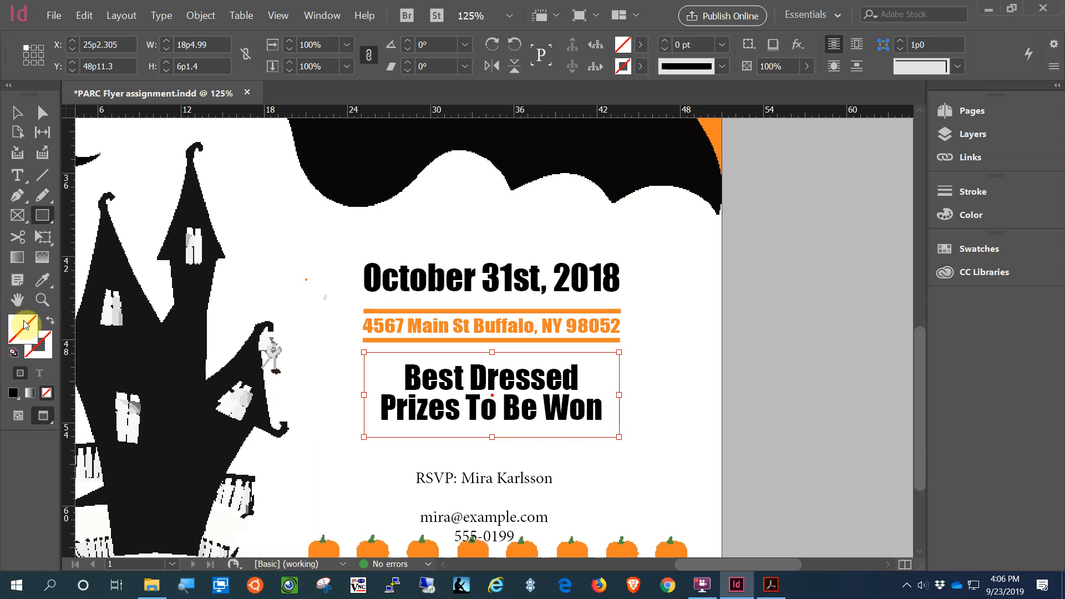
pyautogui.click(43, 280)
pyautogui.click(319, 542)
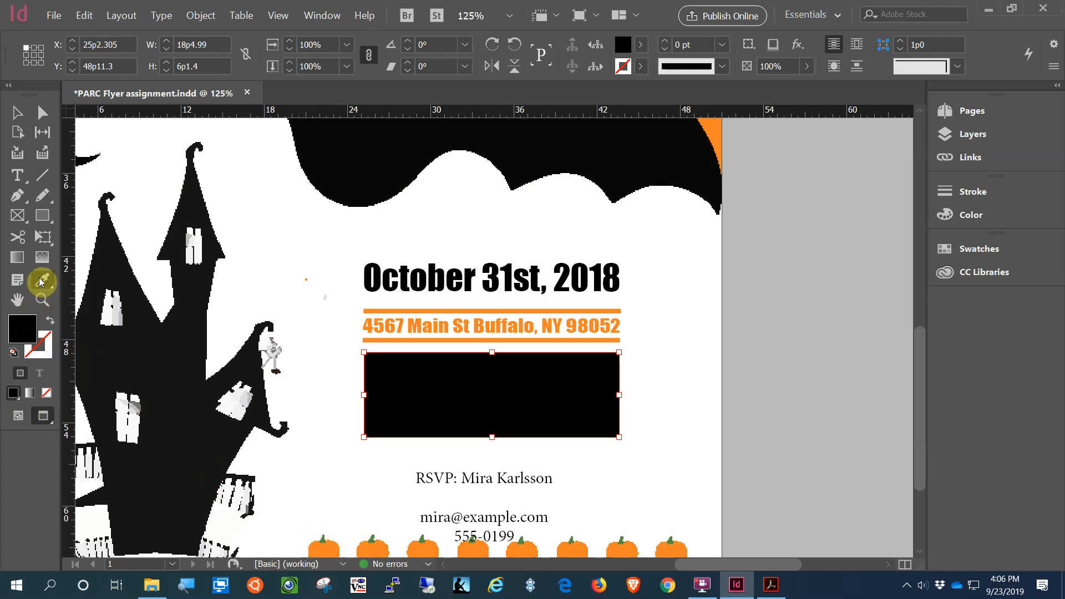
pyautogui.click(329, 548)
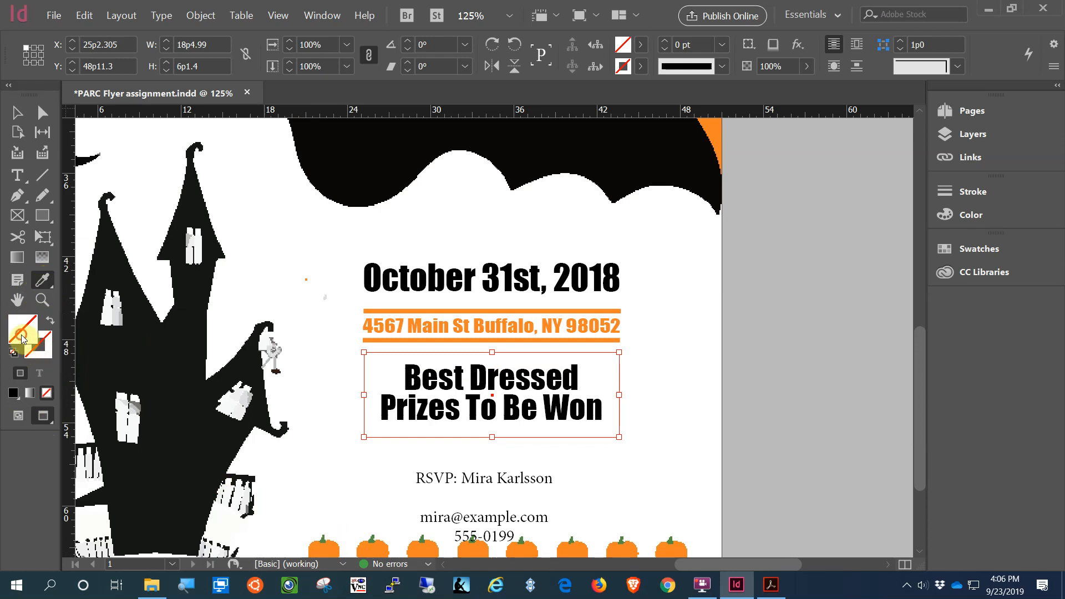
pyautogui.click(324, 546)
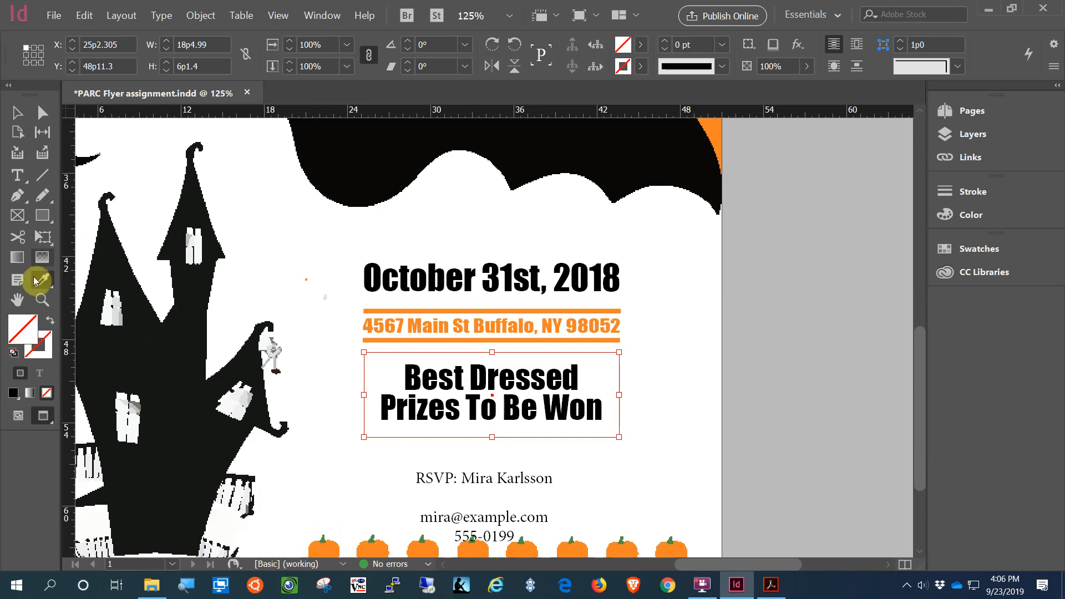
pyautogui.click(641, 45)
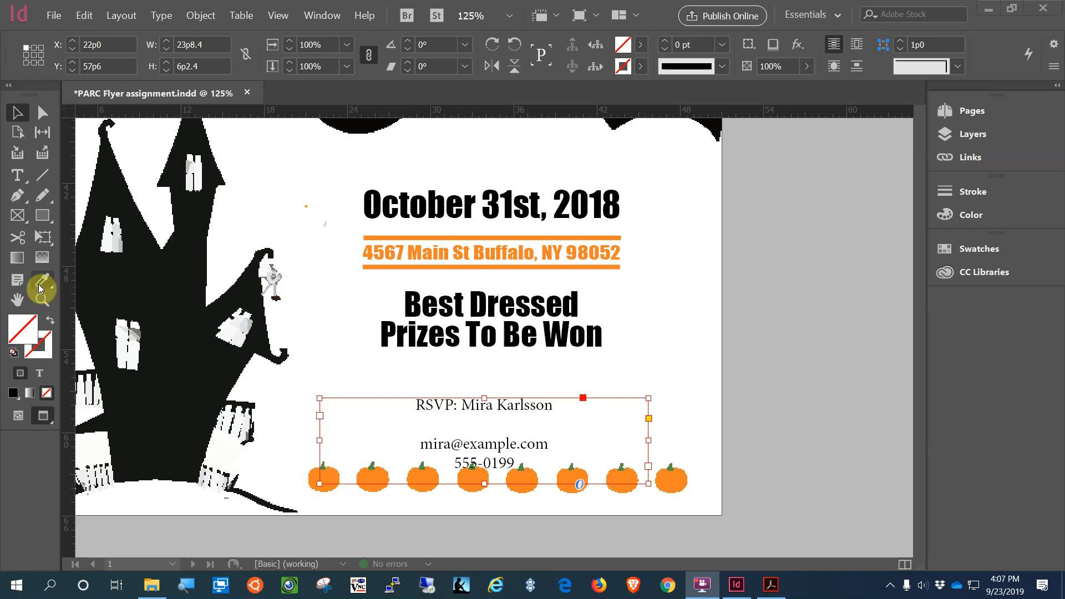
# Step: Select the rectangle surrounding the prize lines
pyautogui.click(453, 310)
pyautogui.click(349, 368)
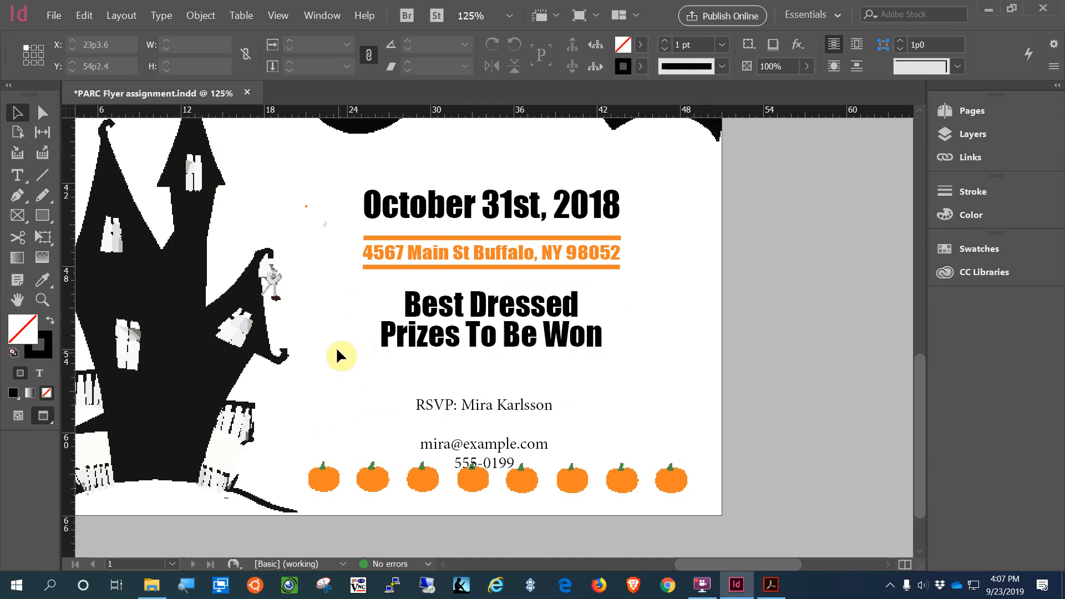
pyautogui.moveTo(334, 338); pyautogui.dragTo(390, 377)
pyautogui.click(398, 369)
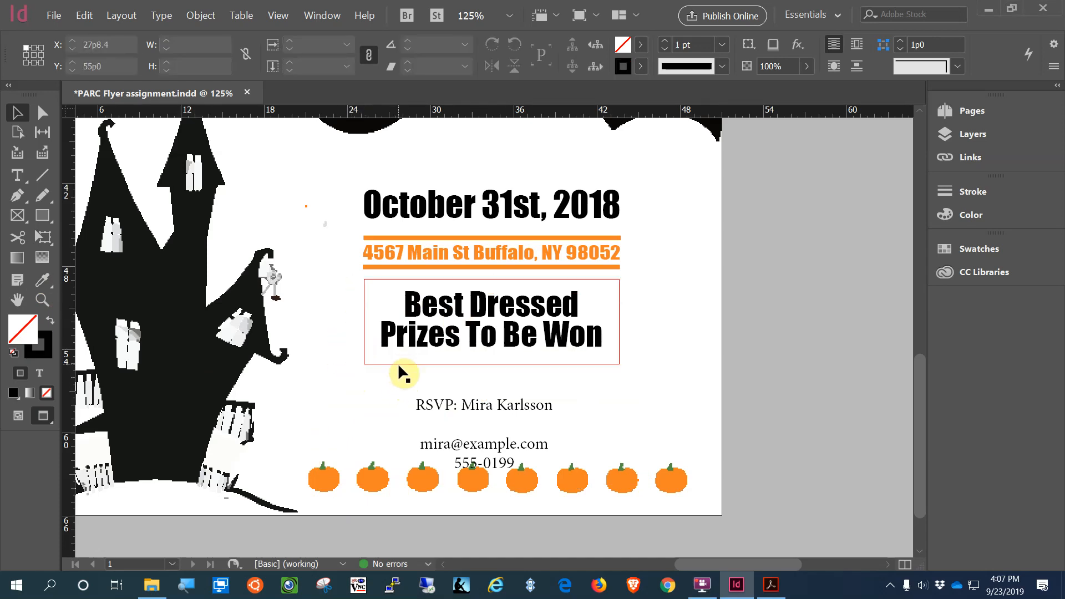
pyautogui.click(398, 363)
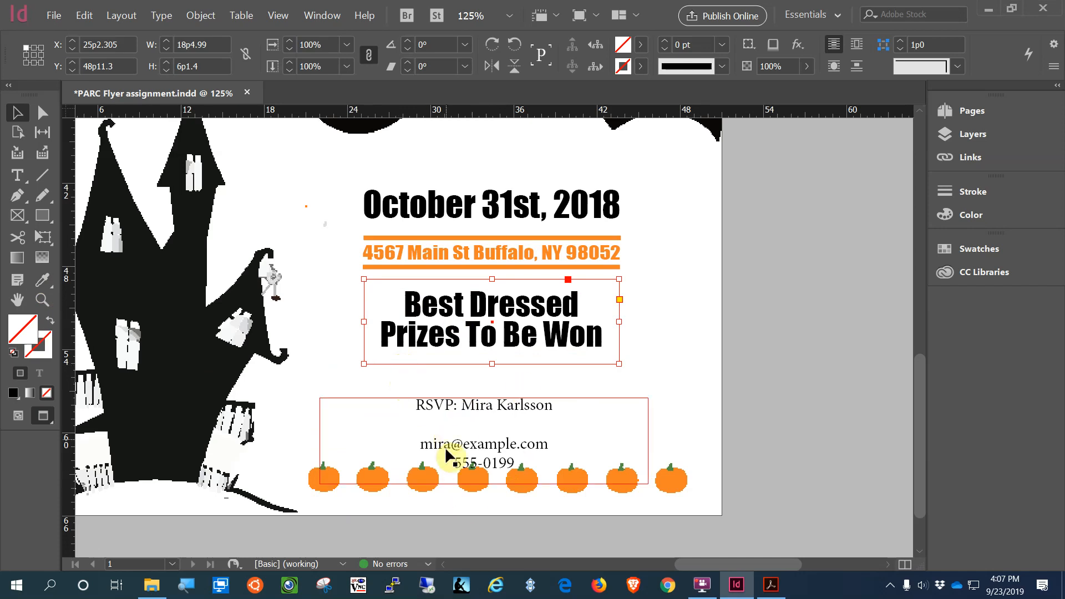
pyautogui.click(44, 283)
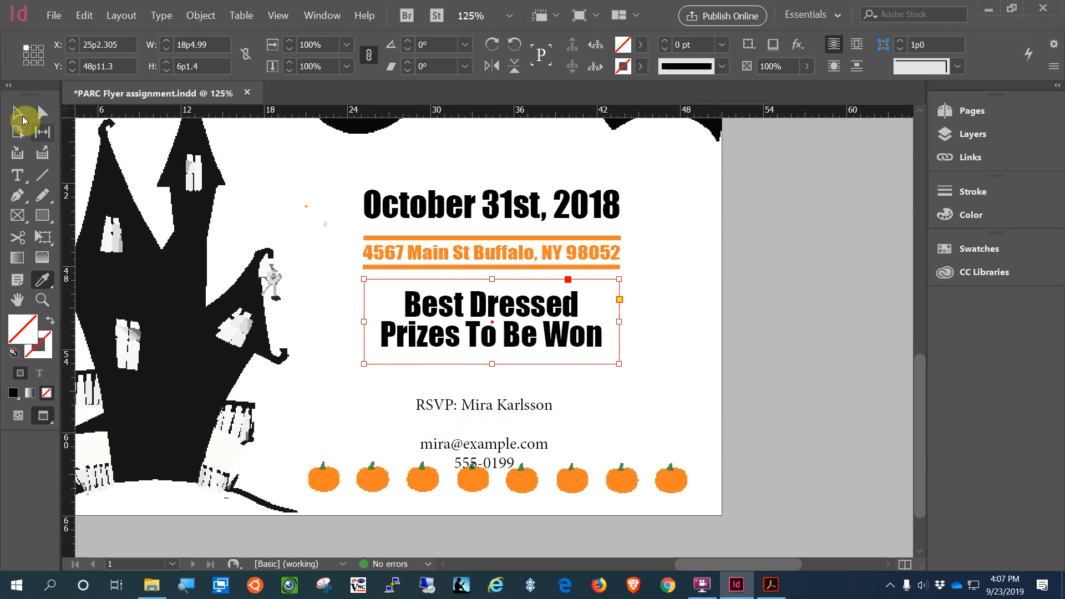
# Step: Move the RSVP and contact block up to Y 55p0.7, directly beneath the prize lines
pyautogui.click(20, 114)
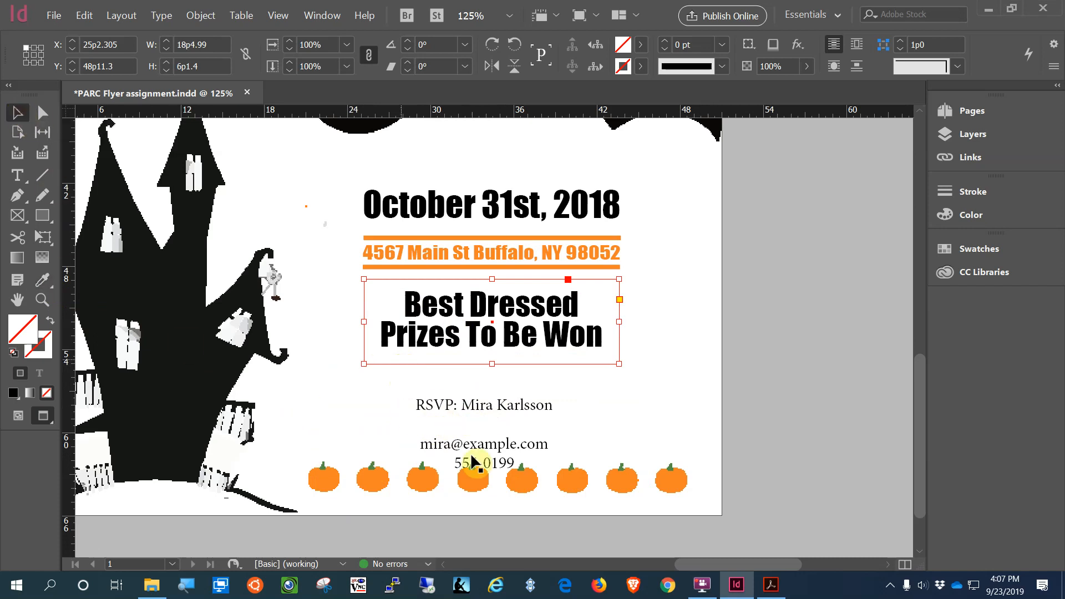
pyautogui.click(477, 438)
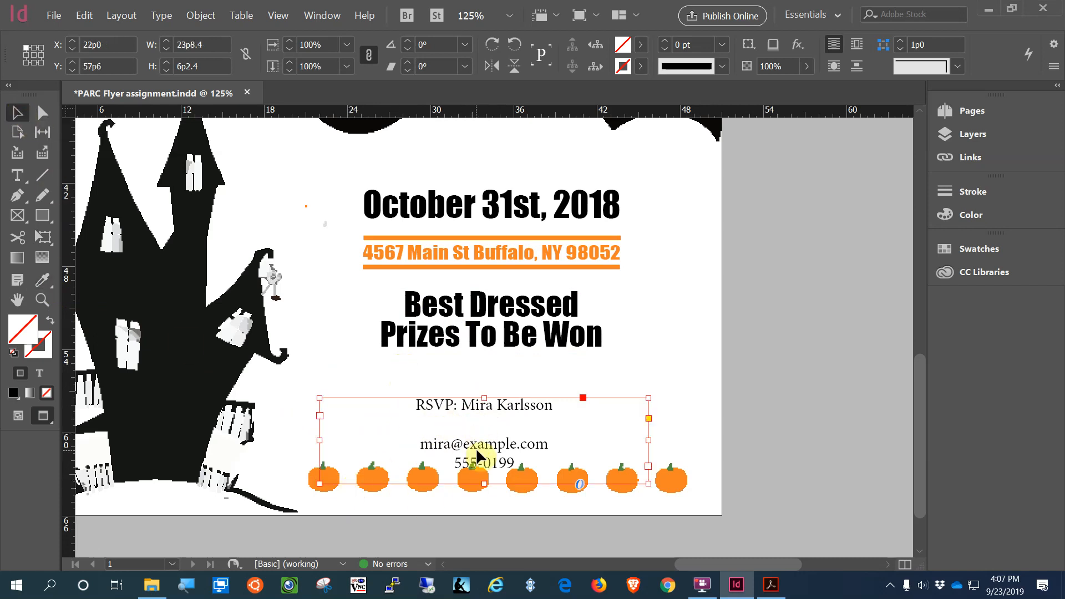
pyautogui.moveTo(476, 448); pyautogui.dragTo(485, 415)
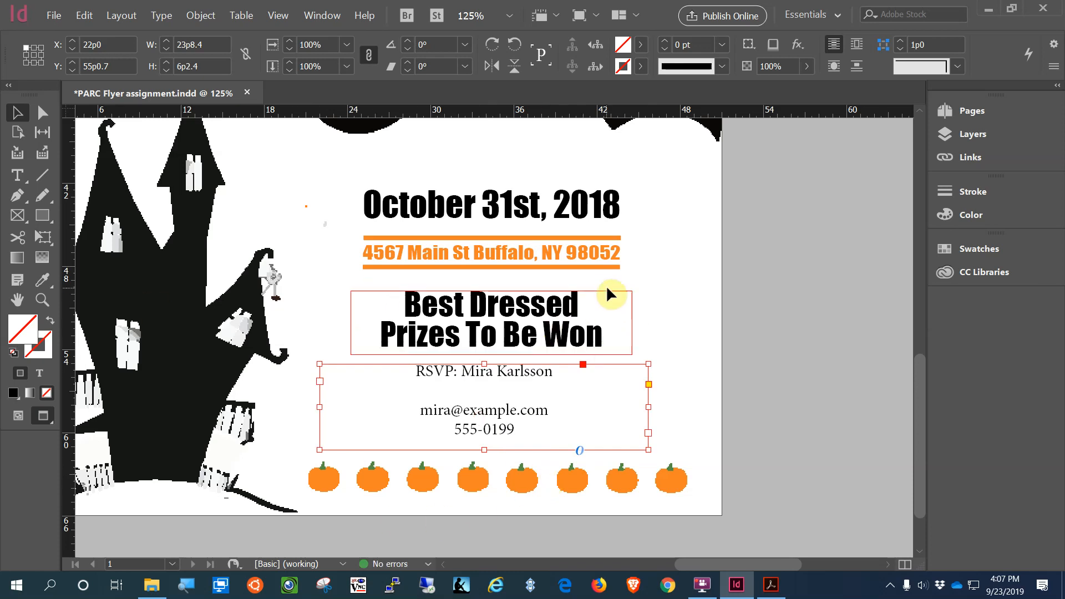
pyautogui.click(570, 279)
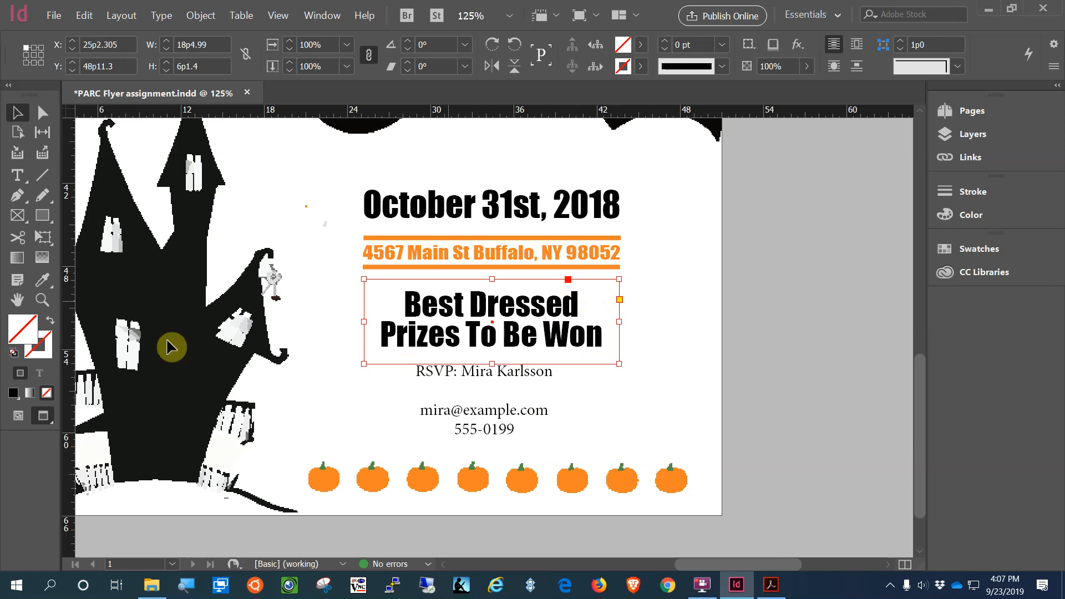
# Step: Fill the prize box with the pumpkin's orange using the Eyedropper
pyautogui.click(46, 283)
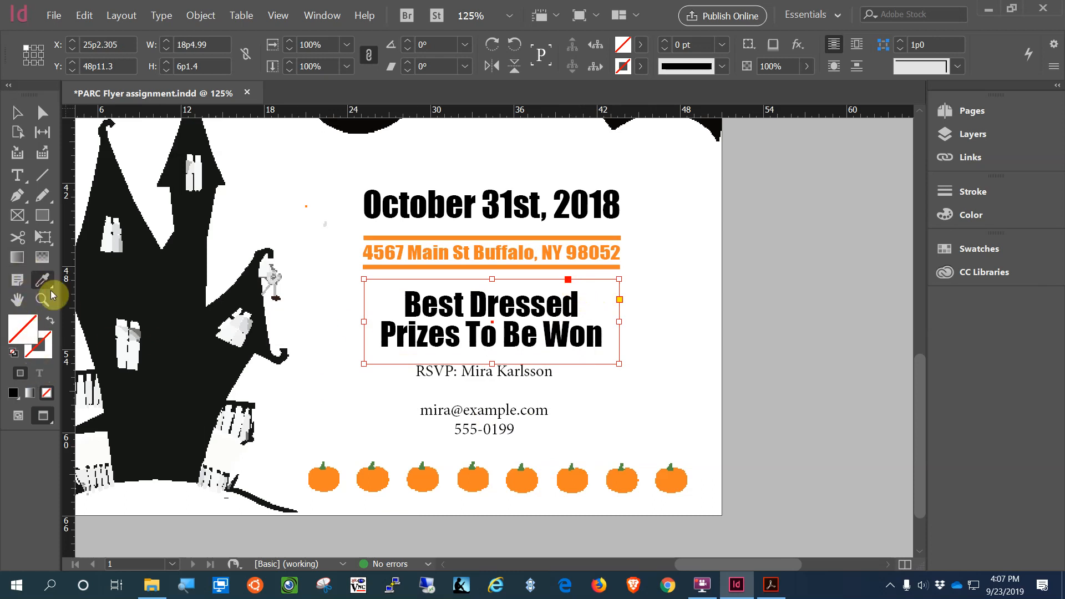
pyautogui.click(326, 478)
pyautogui.click(671, 320)
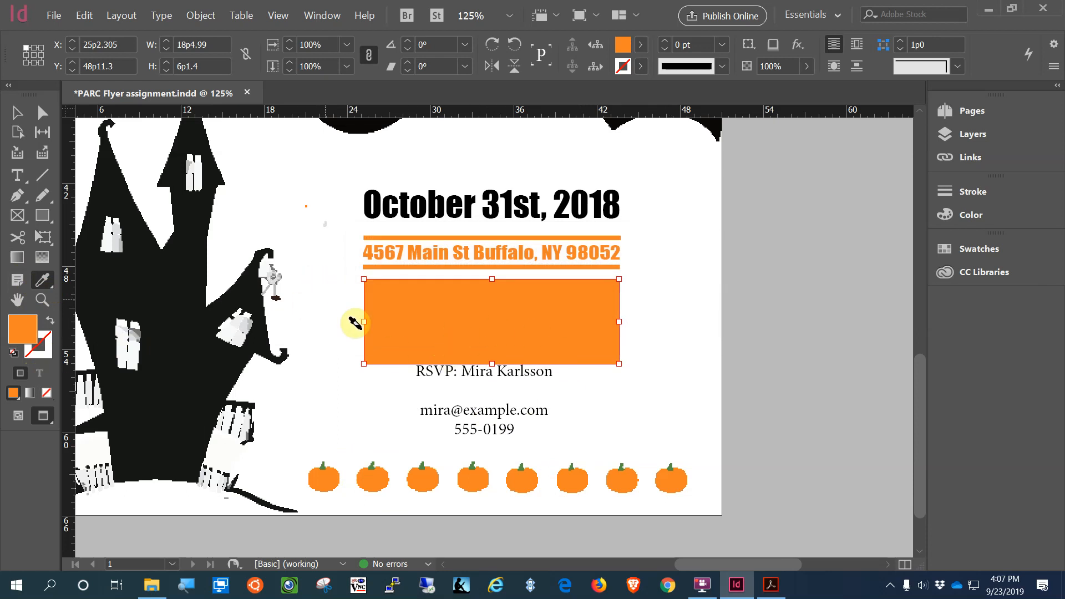
# Step: Send the orange box behind the prize text and lower the contact block to Y 59p9.6
pyautogui.click(200, 15)
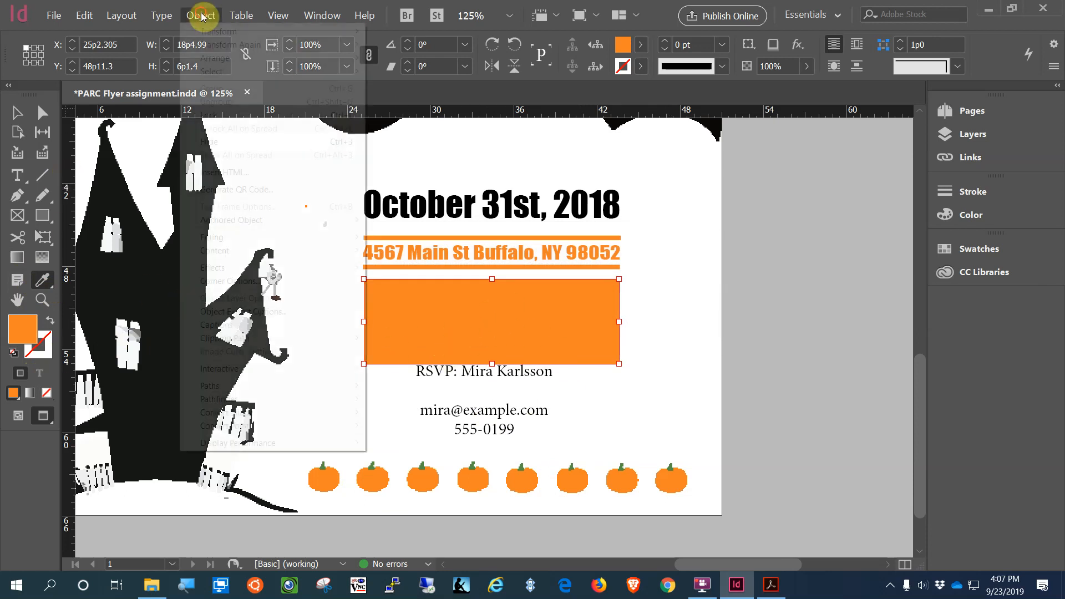
pyautogui.moveTo(215, 62)
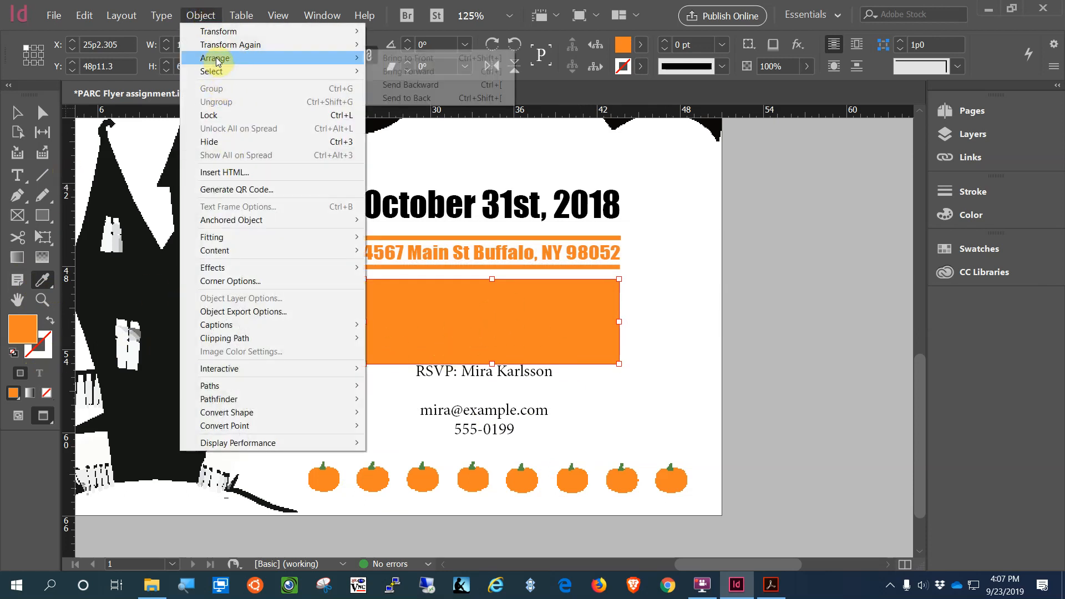
pyautogui.click(444, 98)
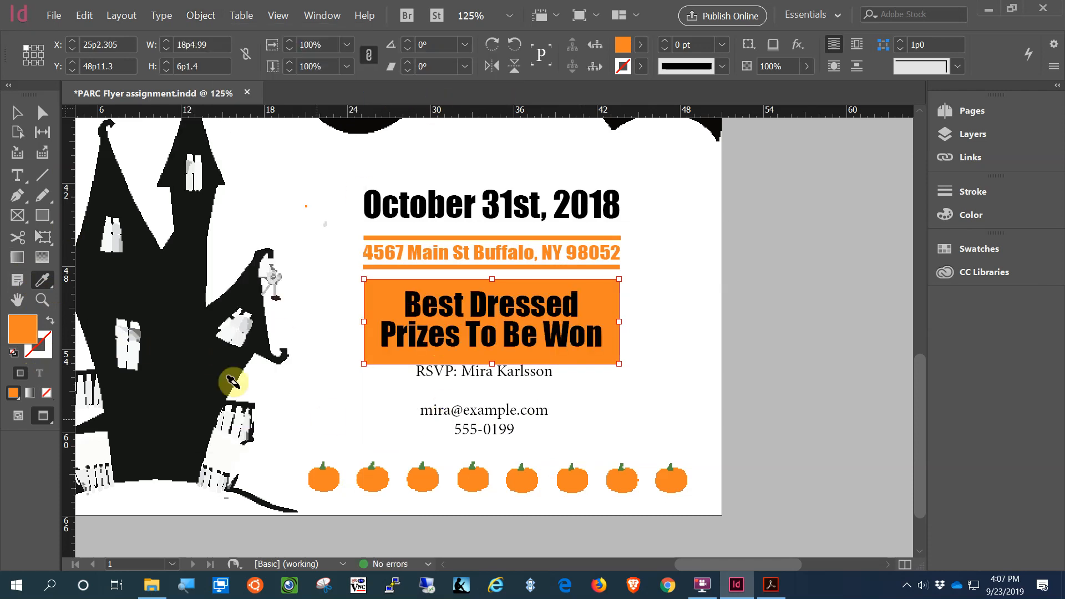
pyautogui.click(17, 113)
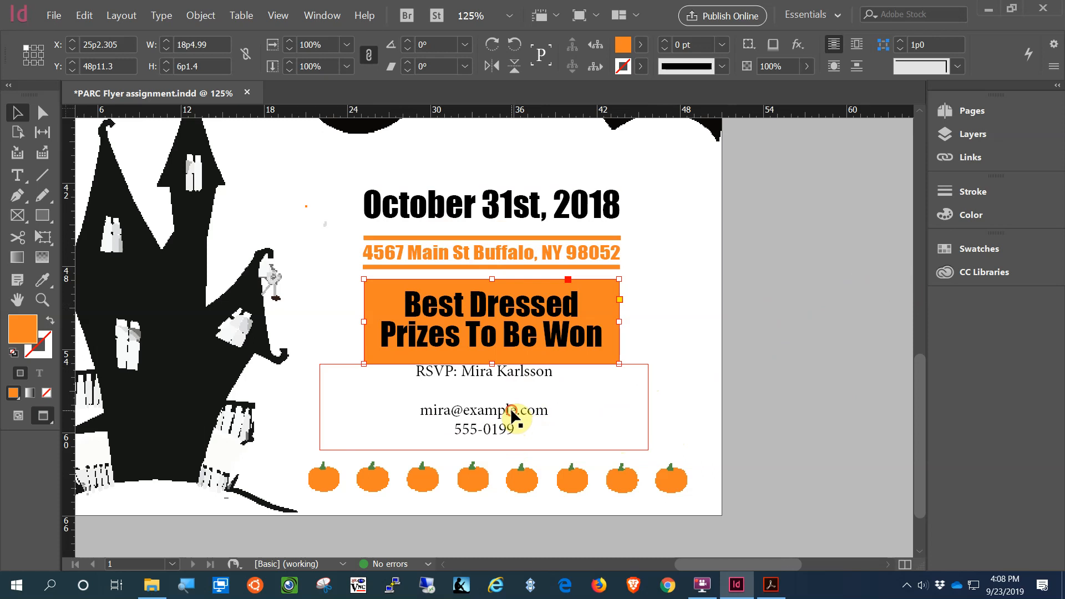
pyautogui.moveTo(511, 408); pyautogui.dragTo(523, 478)
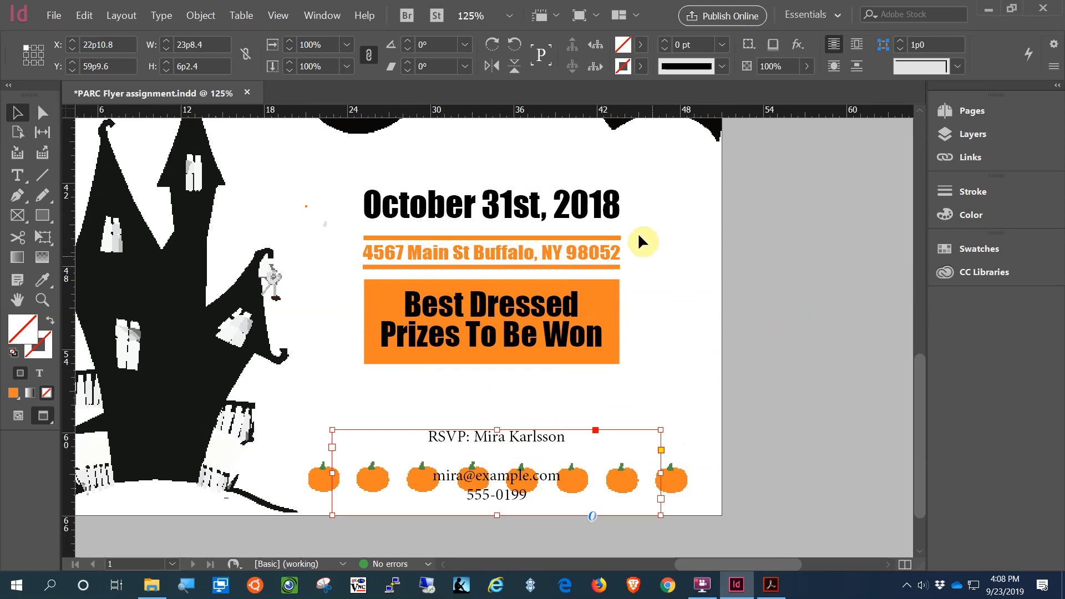
# Step: Duplicate the orange ruled address line below the orange prize box
pyautogui.click(575, 269)
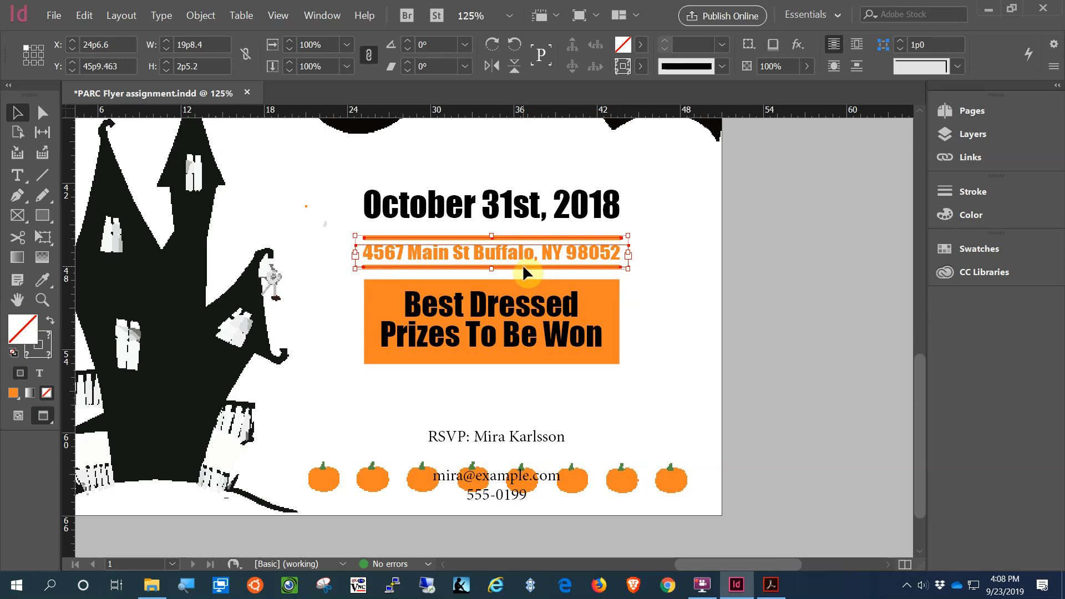
pyautogui.moveTo(523, 269); pyautogui.dragTo(524, 403)
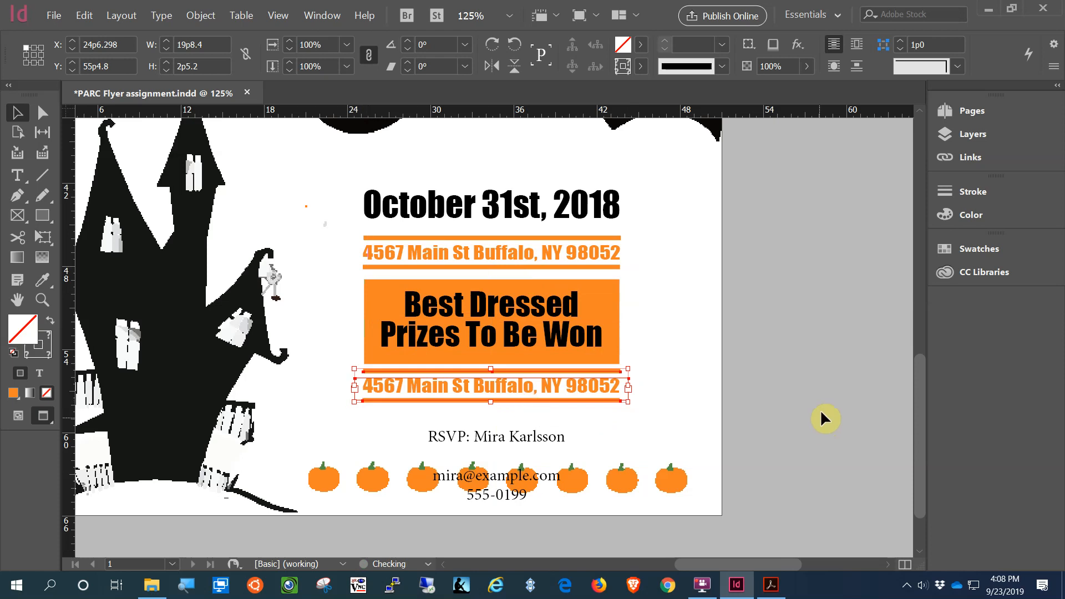
pyautogui.press('Down')
pyautogui.press('Down')
pyautogui.press('Down')
pyautogui.press('Down')
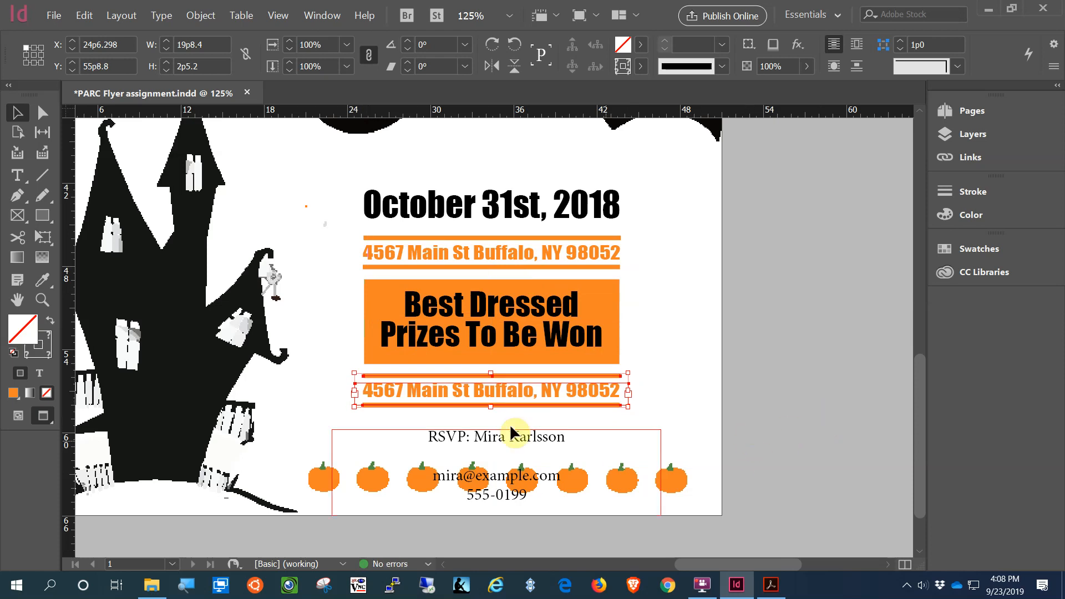
pyautogui.click(682, 359)
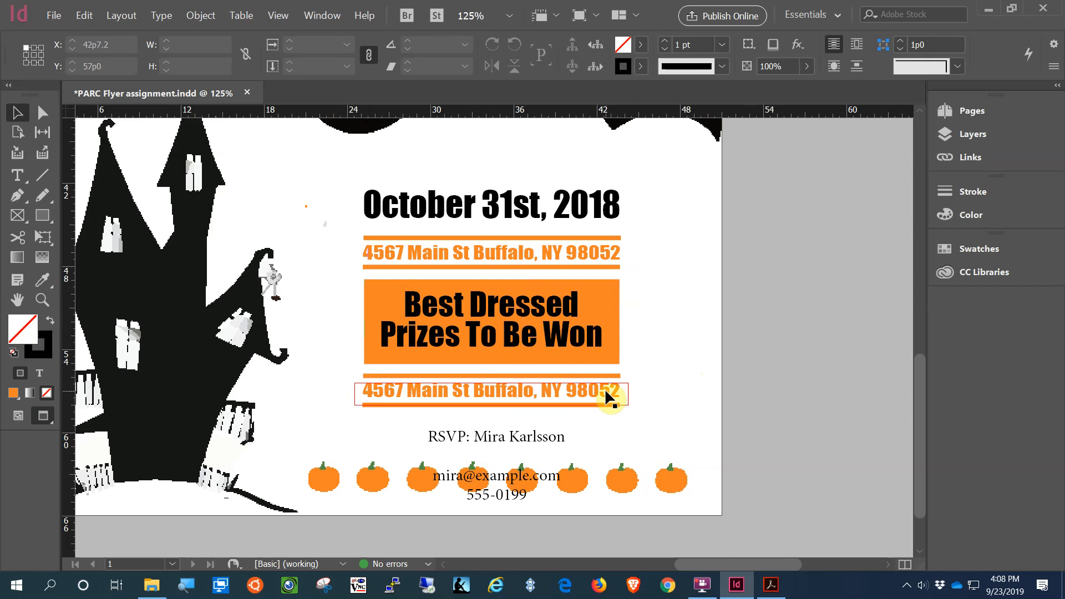
# Step: Replace the copied line's text with 'RSVP:' followed by the contact's name
pyautogui.doubleClick(606, 390)
pyautogui.moveTo(613, 389); pyautogui.dragTo(347, 397)
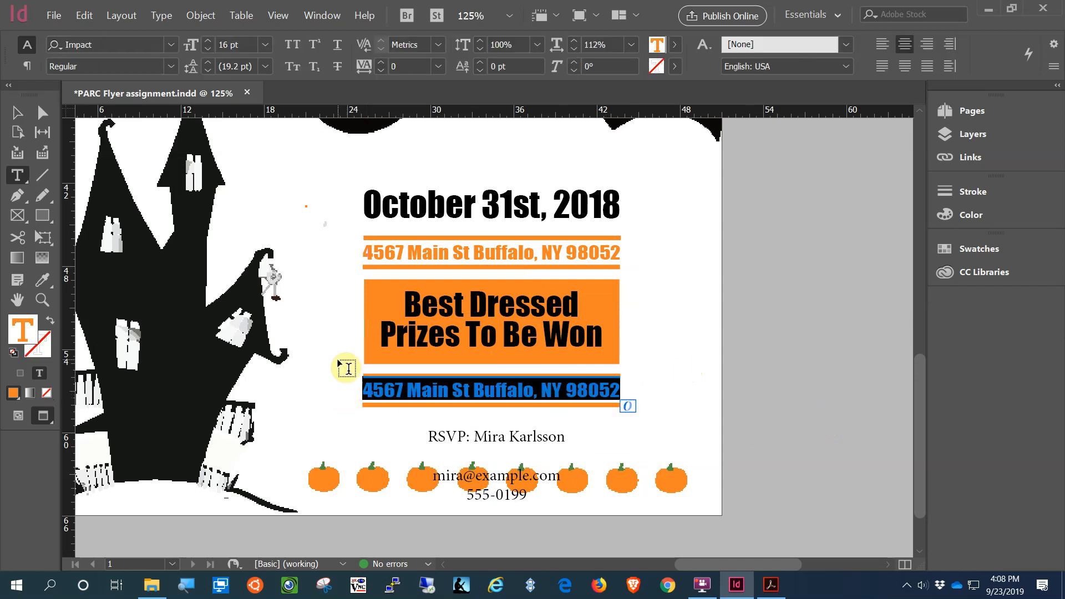
pyautogui.write('RS')
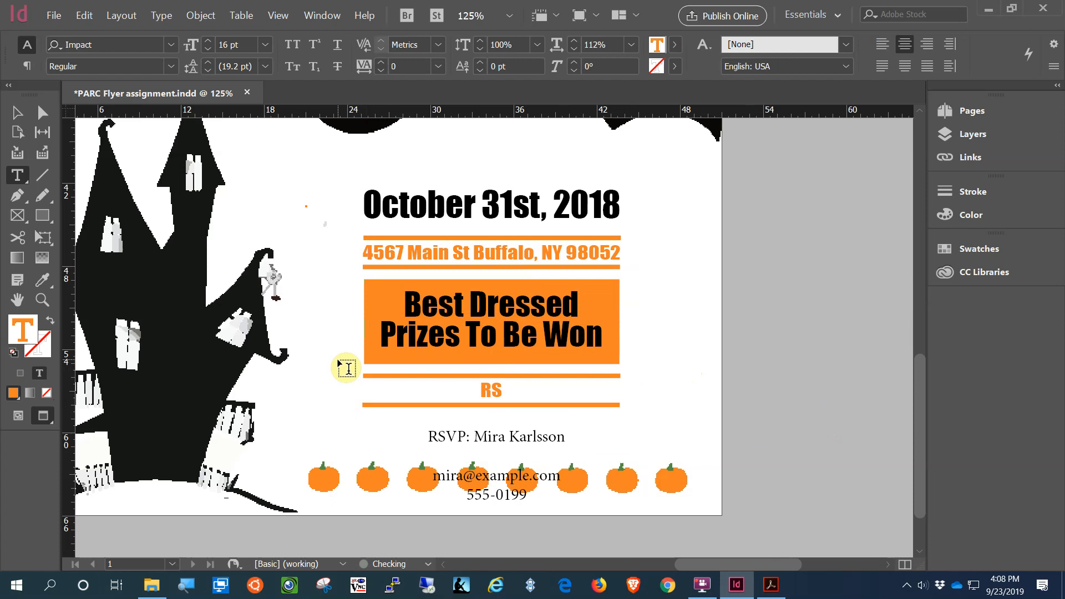
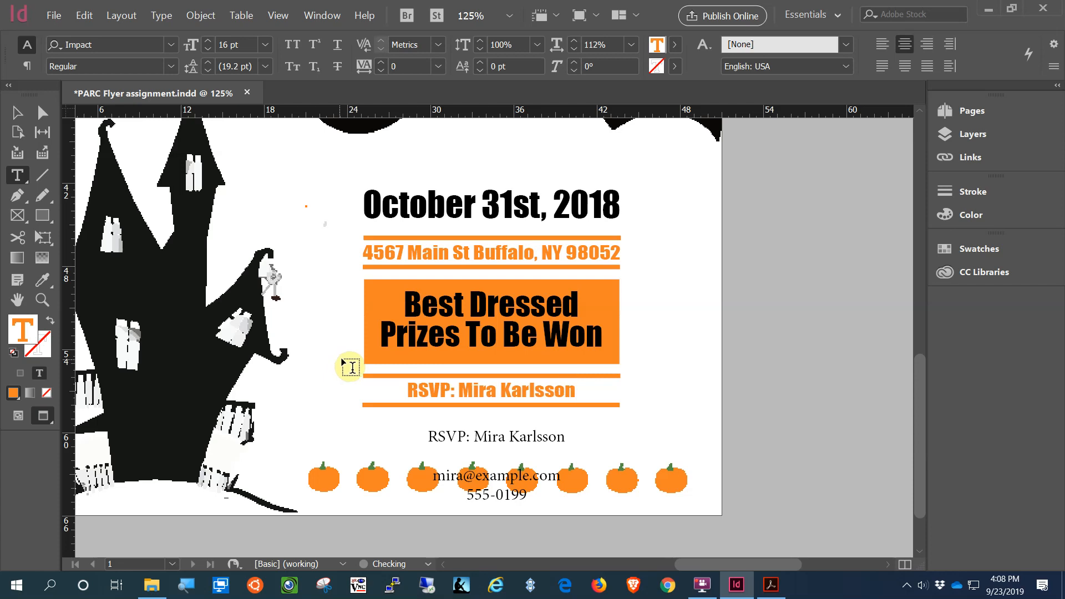
pyautogui.click(16, 113)
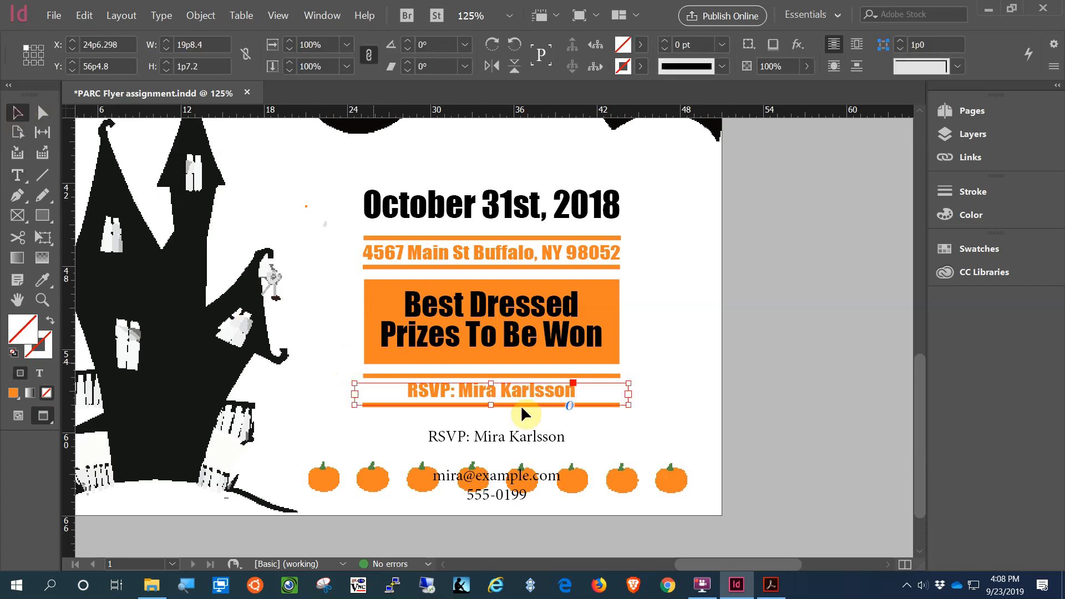
pyautogui.doubleClick(530, 444)
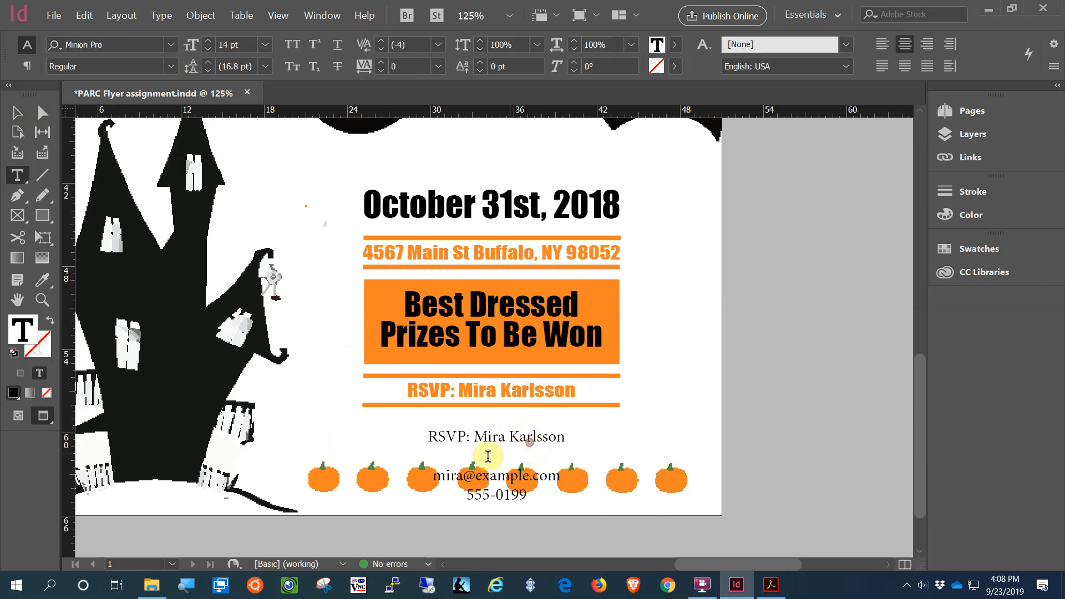
# Step: Delete the old black RSVP line and the blank line above the e-mail line
pyautogui.click(433, 475)
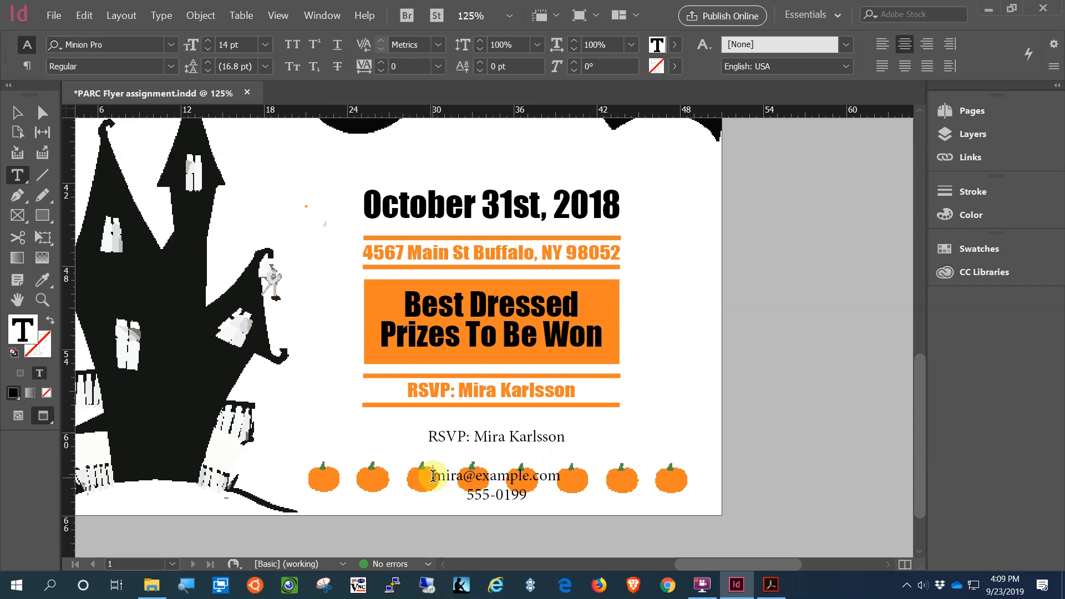
pyautogui.moveTo(433, 475); pyautogui.dragTo(413, 421)
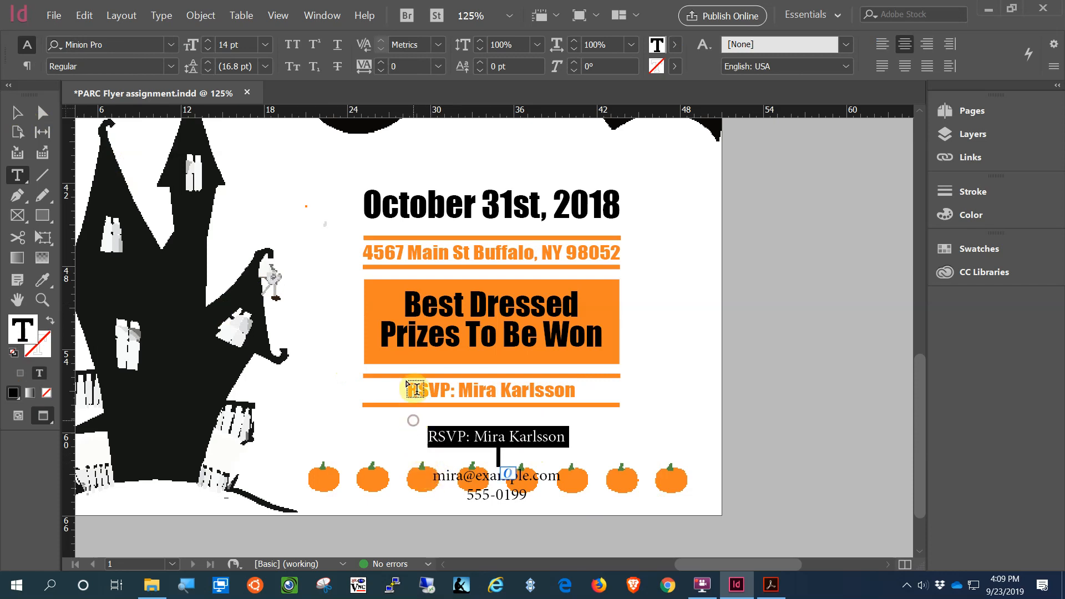
pyautogui.press('BackSpace')
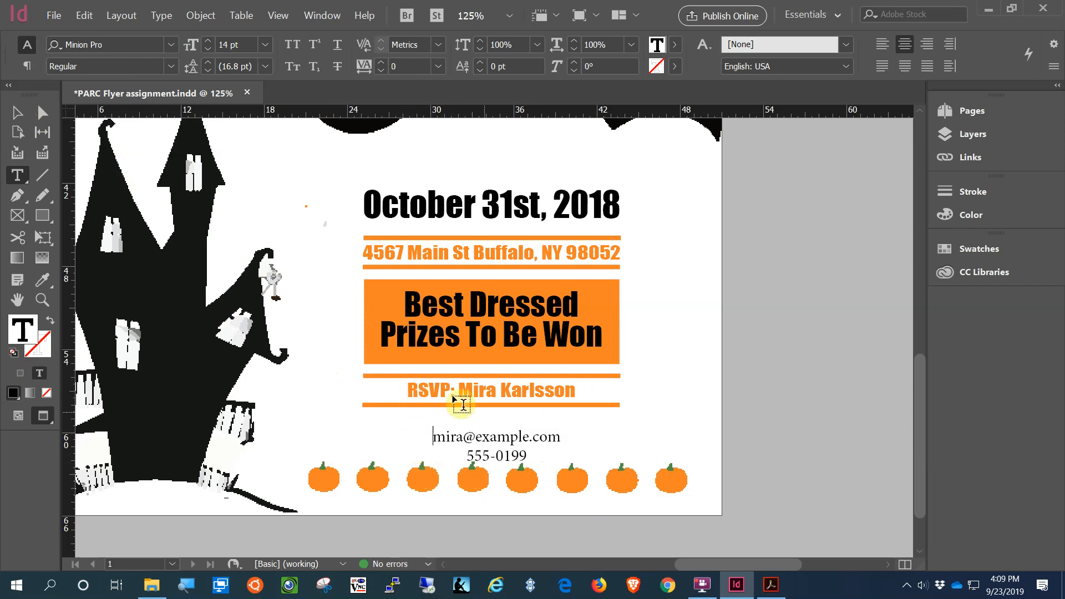
# Step: Shorten the e-mail and phone text frame to 3p2.4 tall to fit its two lines
pyautogui.click(17, 112)
pyautogui.click(471, 445)
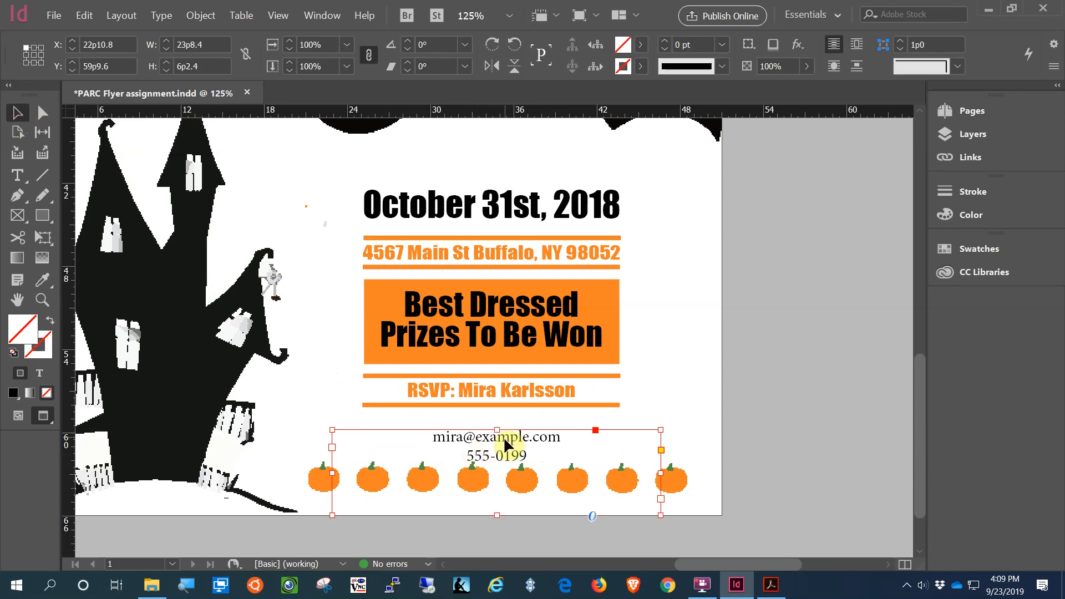
pyautogui.moveTo(498, 515); pyautogui.dragTo(498, 473)
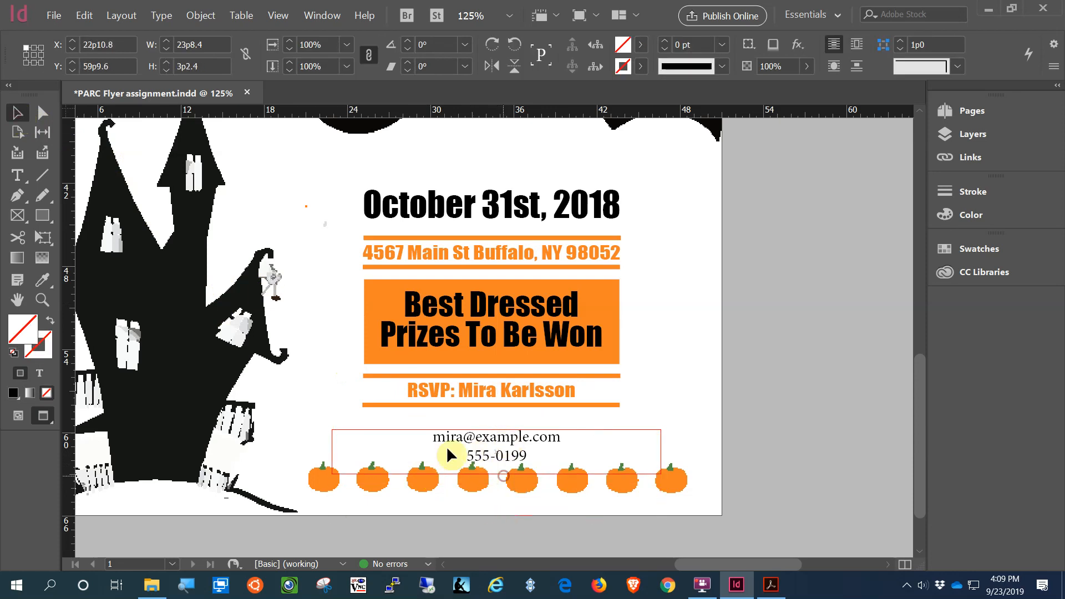
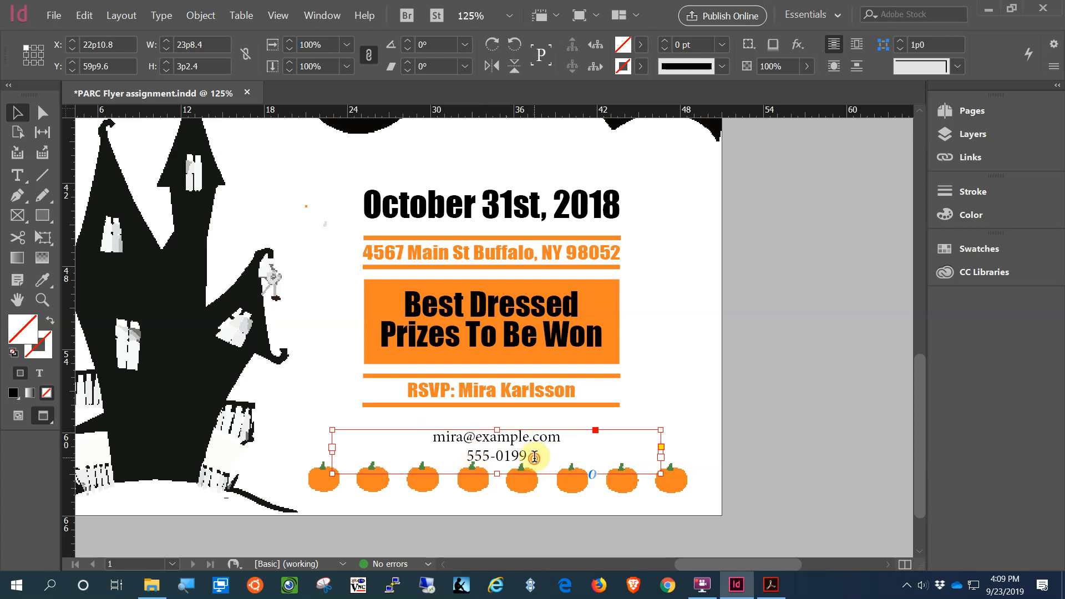
# Step: Left-align the email and phone lines and join them into a single line
pyautogui.doubleClick(531, 456)
pyautogui.moveTo(532, 455); pyautogui.dragTo(407, 432)
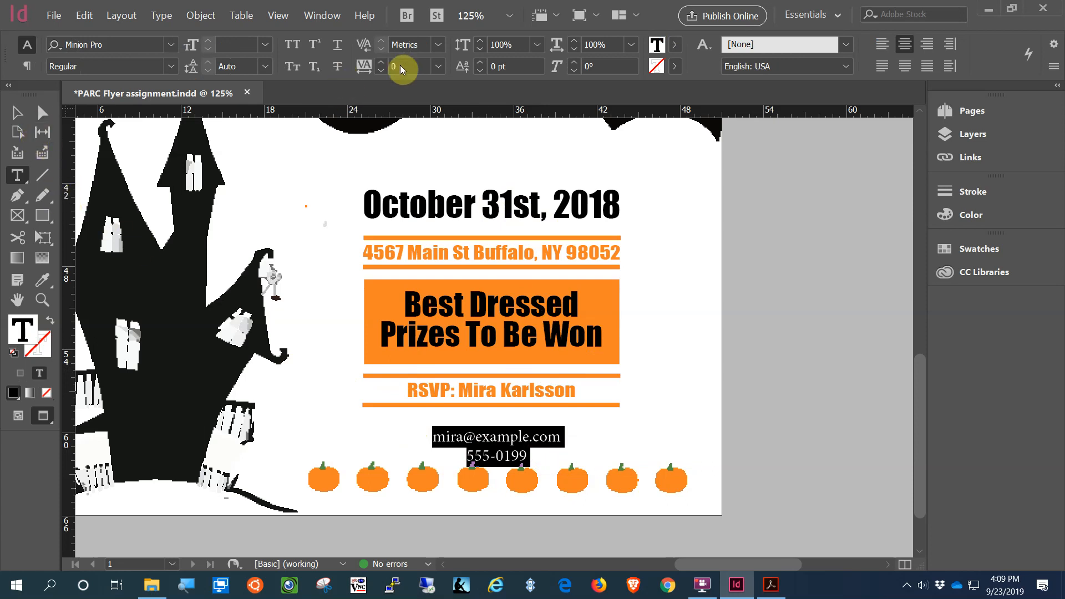
pyautogui.click(880, 49)
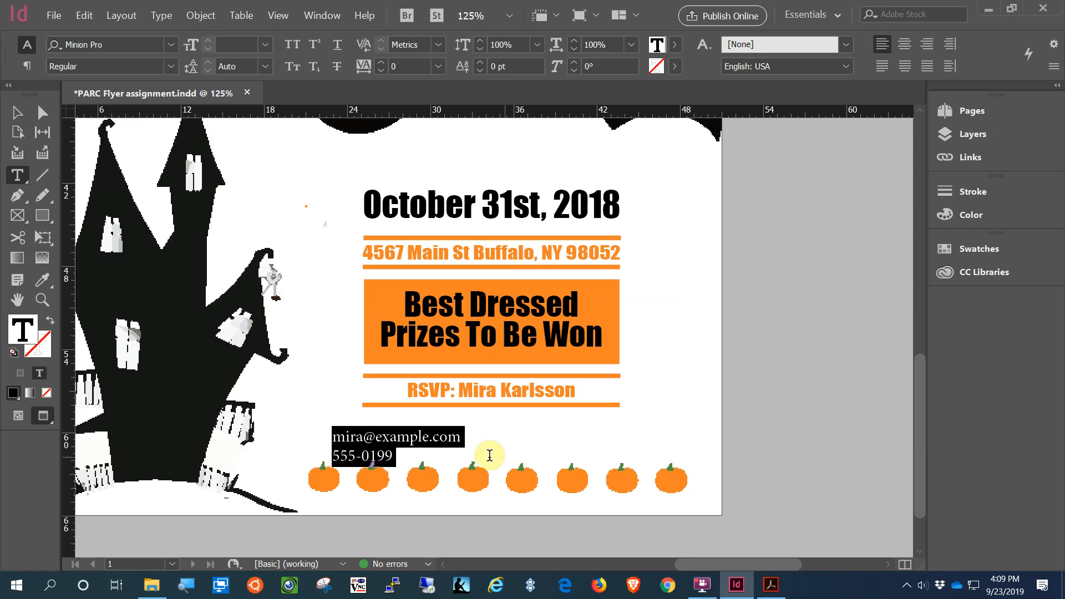
pyautogui.click(338, 458)
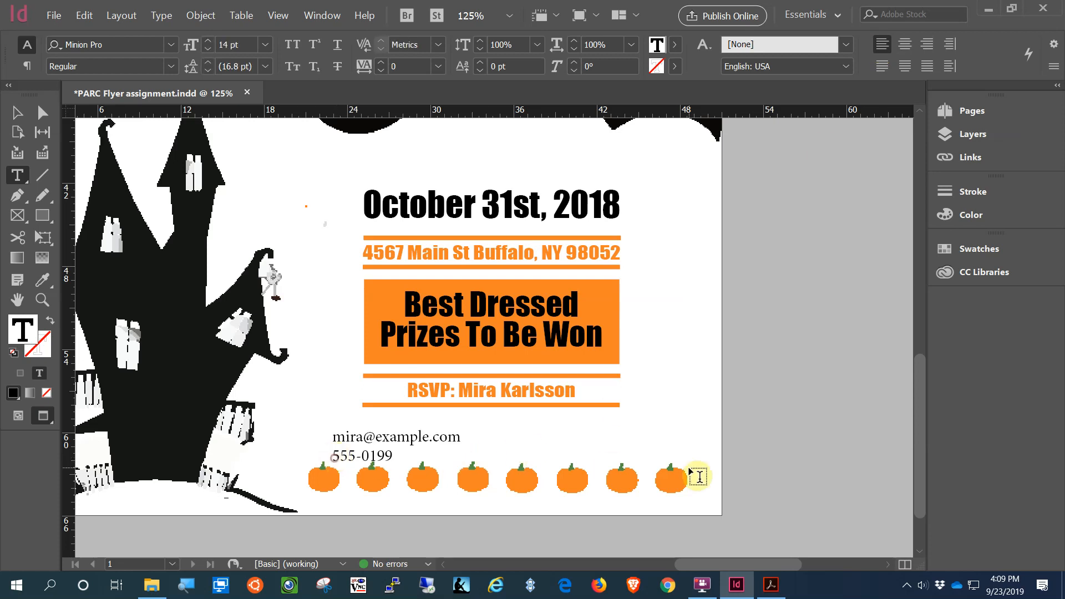
pyautogui.press('BackSpace')
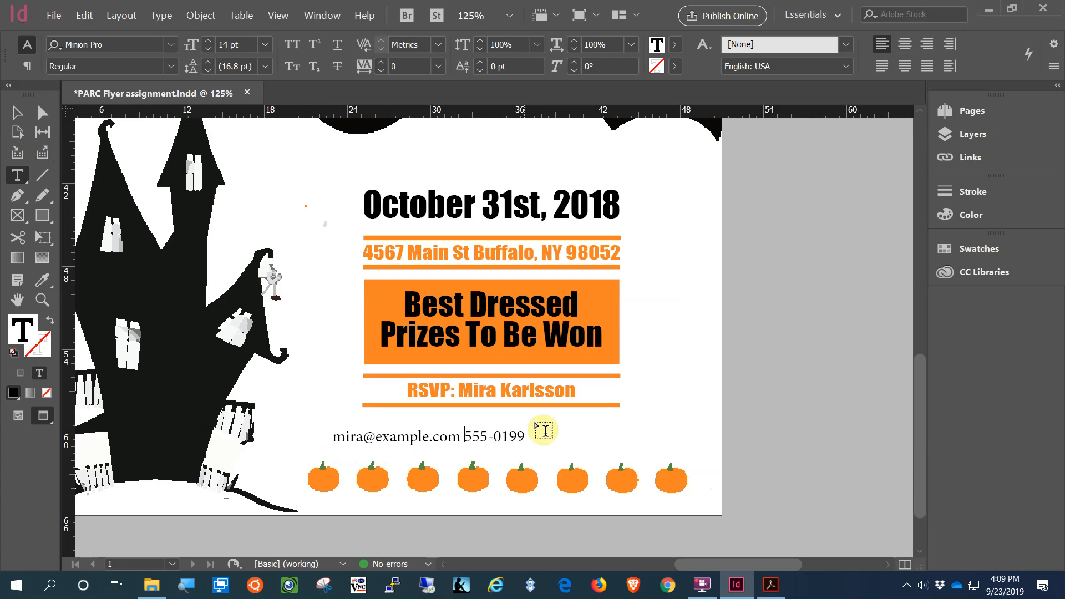
# Step: Set the combined contact line in Impact and move its frame under the RSVP line
pyautogui.moveTo(527, 433); pyautogui.dragTo(328, 437)
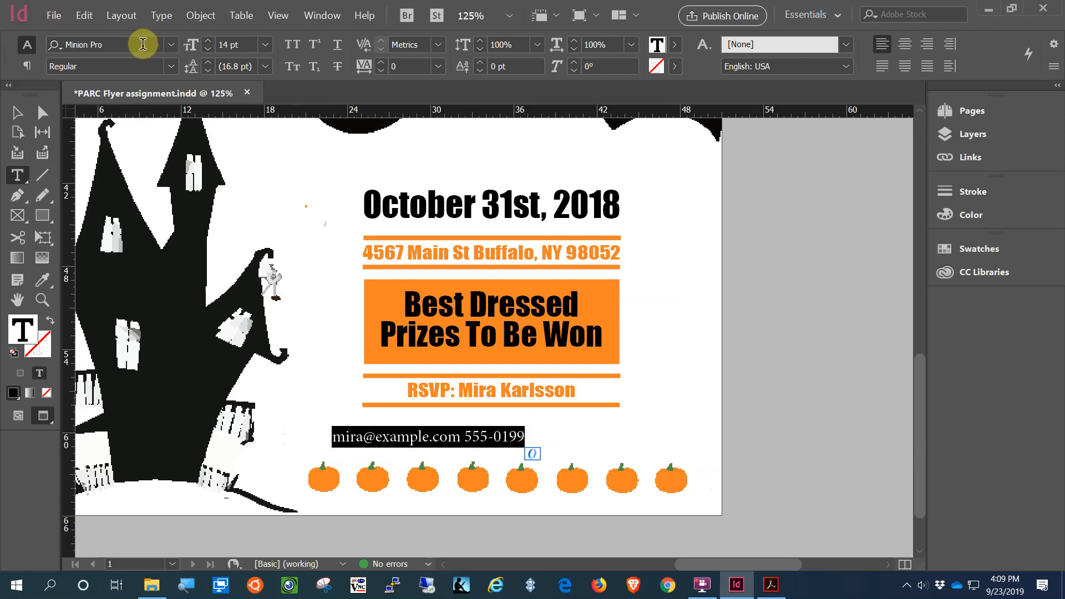
pyautogui.click(174, 44)
pyautogui.click(111, 95)
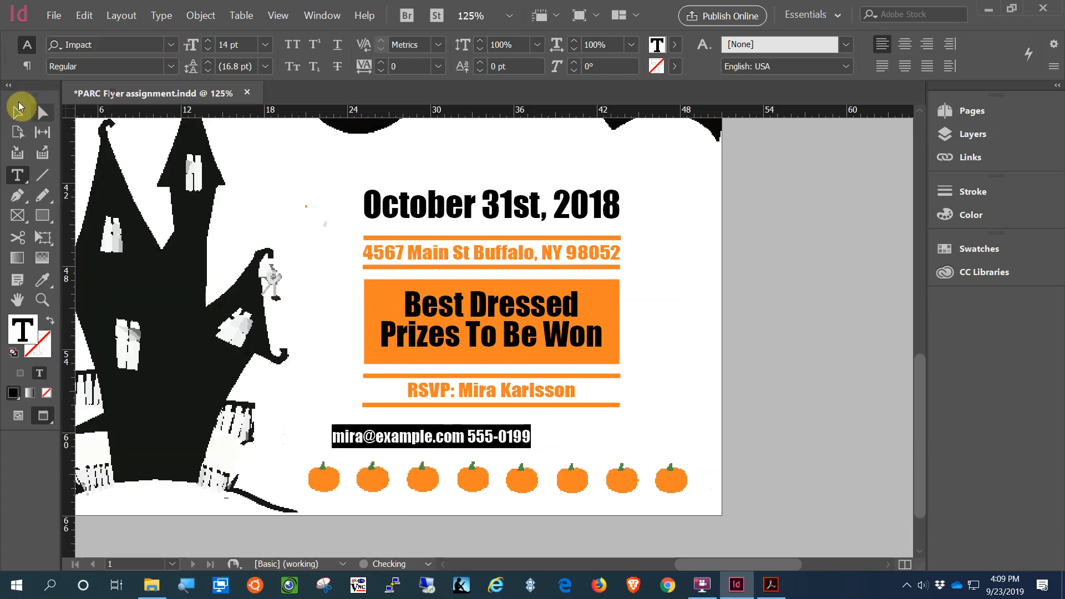
pyautogui.click(16, 112)
pyautogui.moveTo(410, 442); pyautogui.dragTo(433, 439)
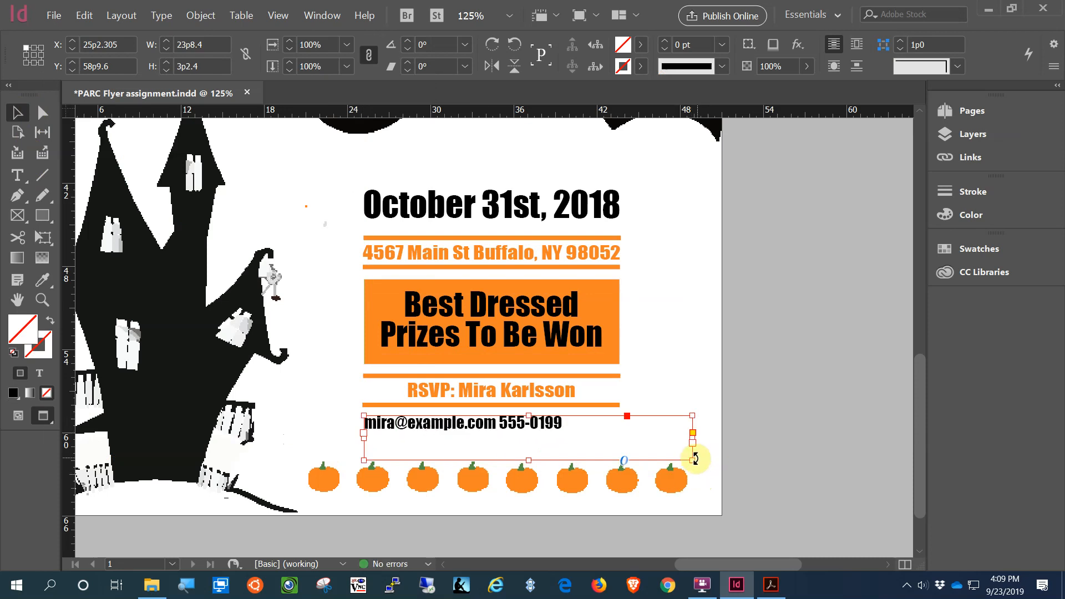
# Step: Shrink the contact frame to the text column width and nudge it into place
pyautogui.moveTo(693, 460); pyautogui.dragTo(619, 438)
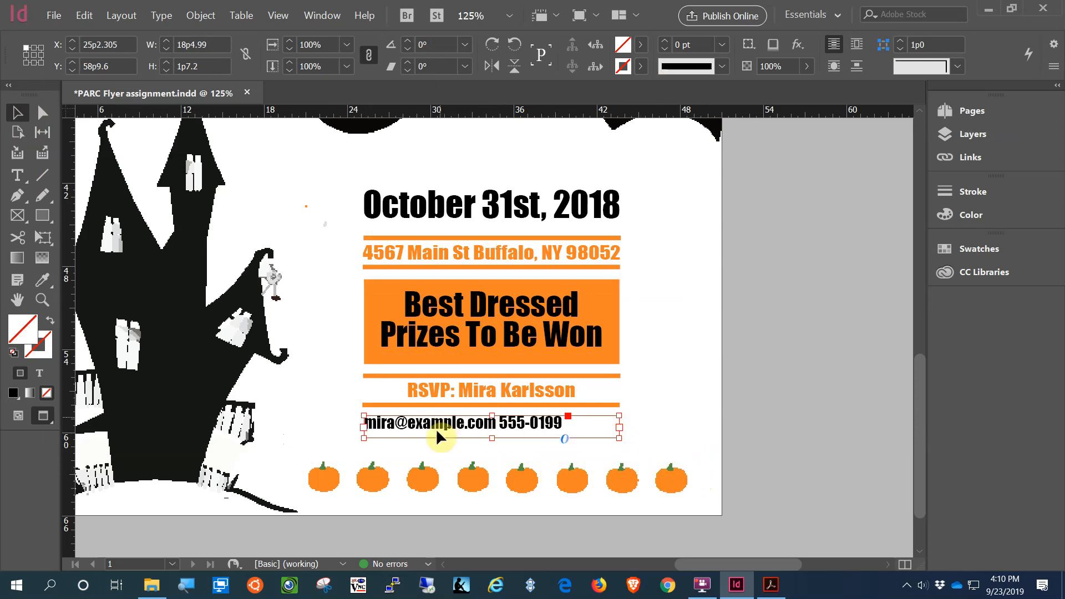
pyautogui.press('Up')
pyautogui.press('Up')
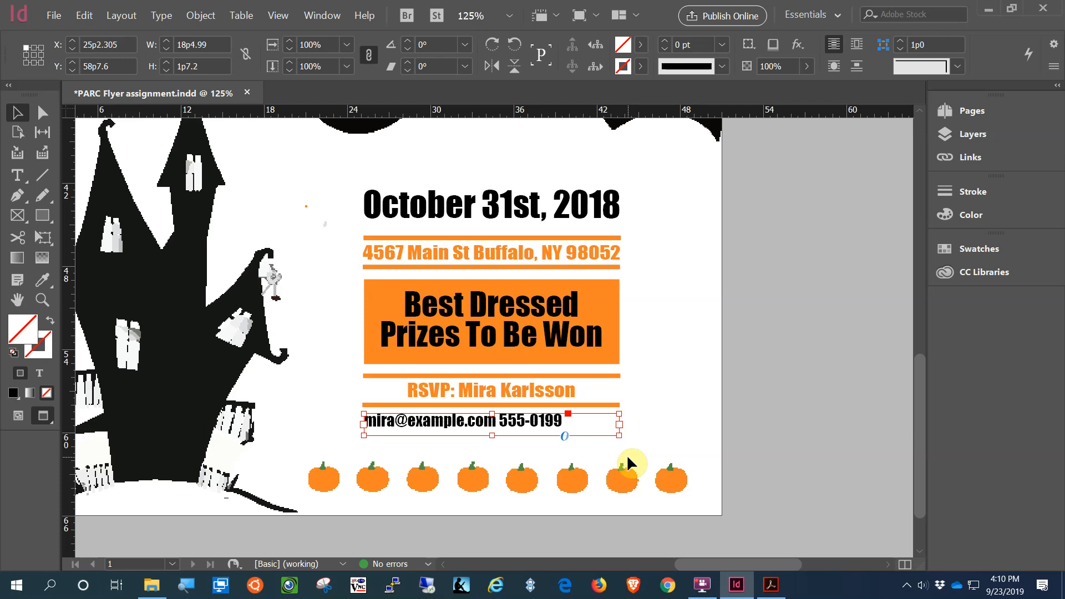
pyautogui.press('Down')
pyautogui.press('Down')
pyautogui.press('Down')
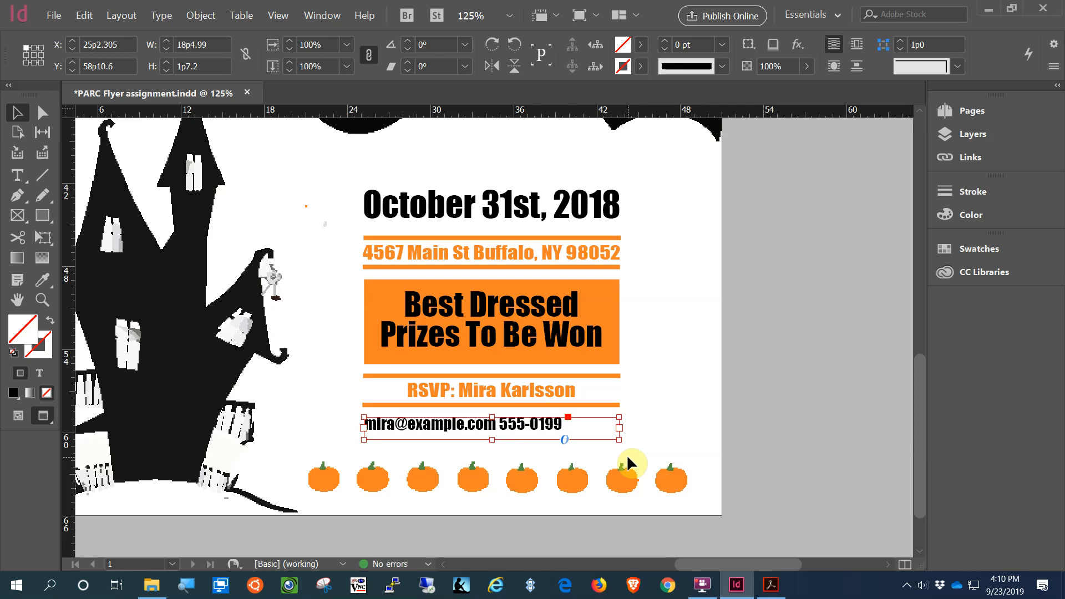
pyautogui.press('Down')
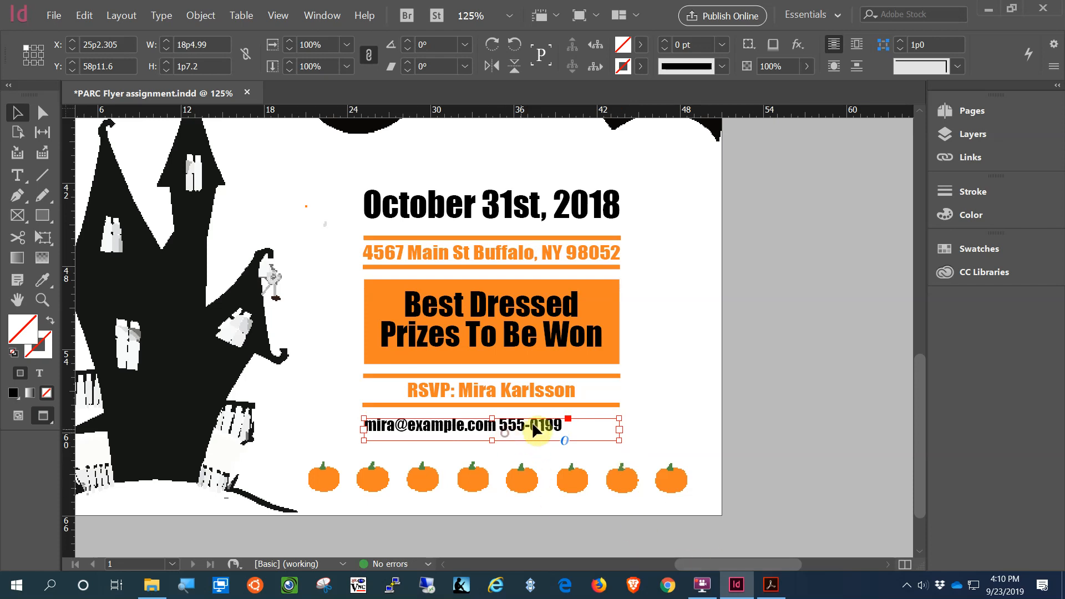
# Step: Remove the extra spaces so a single space separates the email and phone number
pyautogui.doubleClick(563, 420)
pyautogui.moveTo(563, 419); pyautogui.dragTo(342, 411)
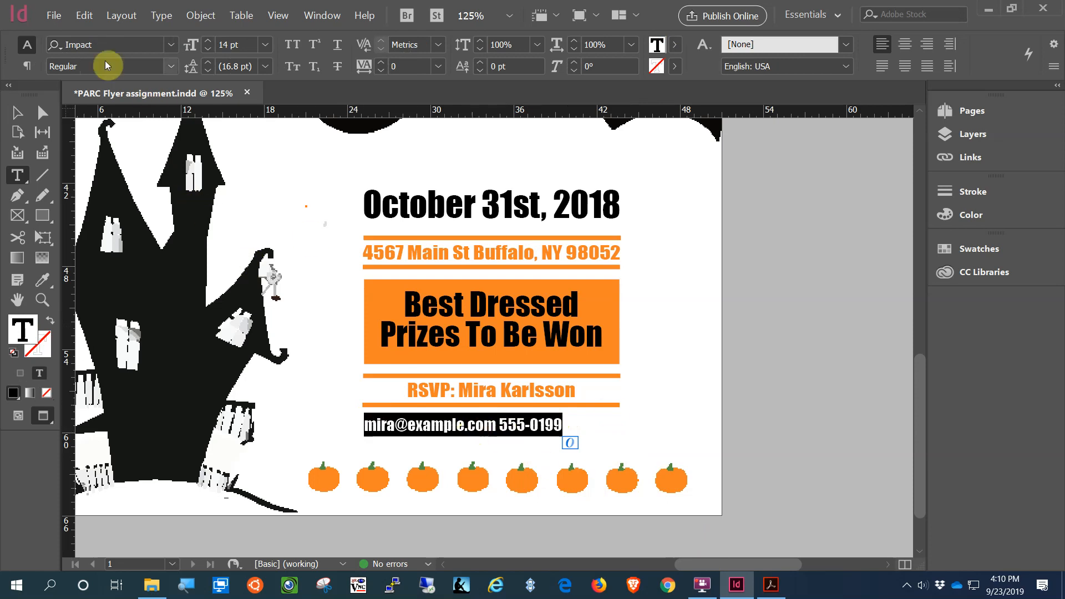
pyautogui.click(504, 425)
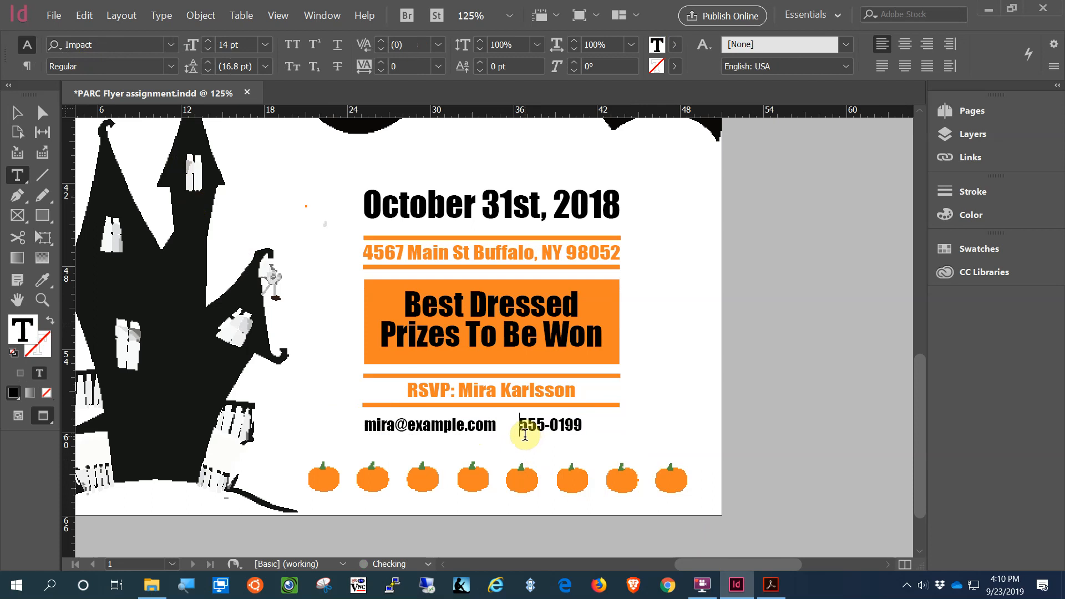
pyautogui.press('BackSpace')
pyautogui.press('BackSpace')
pyautogui.press('BackSpace')
pyautogui.press('BackSpace')
pyautogui.press('BackSpace')
pyautogui.press('BackSpace')
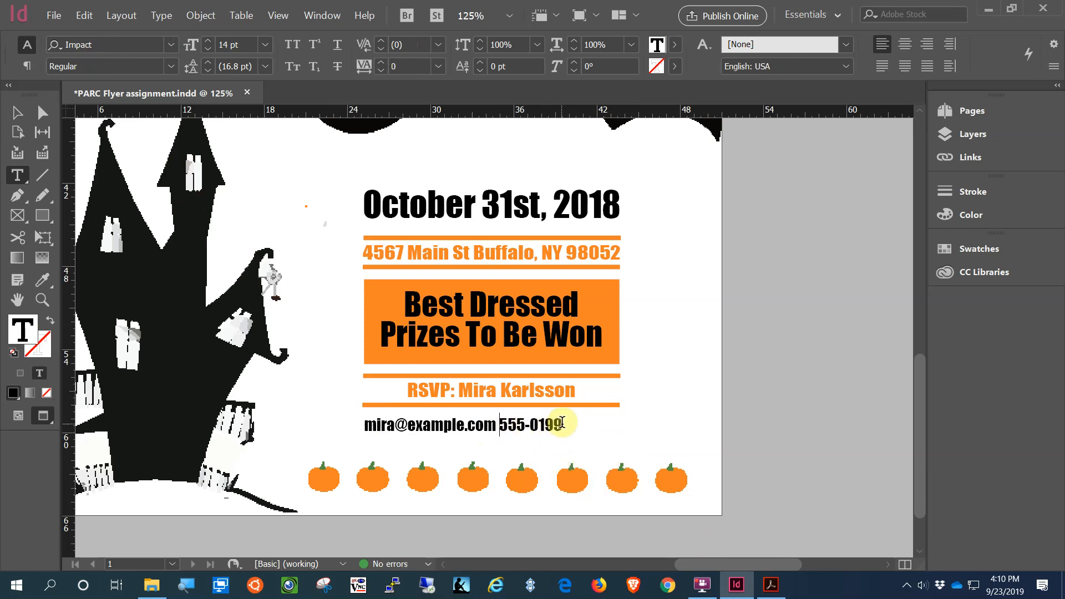
pyautogui.moveTo(561, 424); pyautogui.dragTo(360, 417)
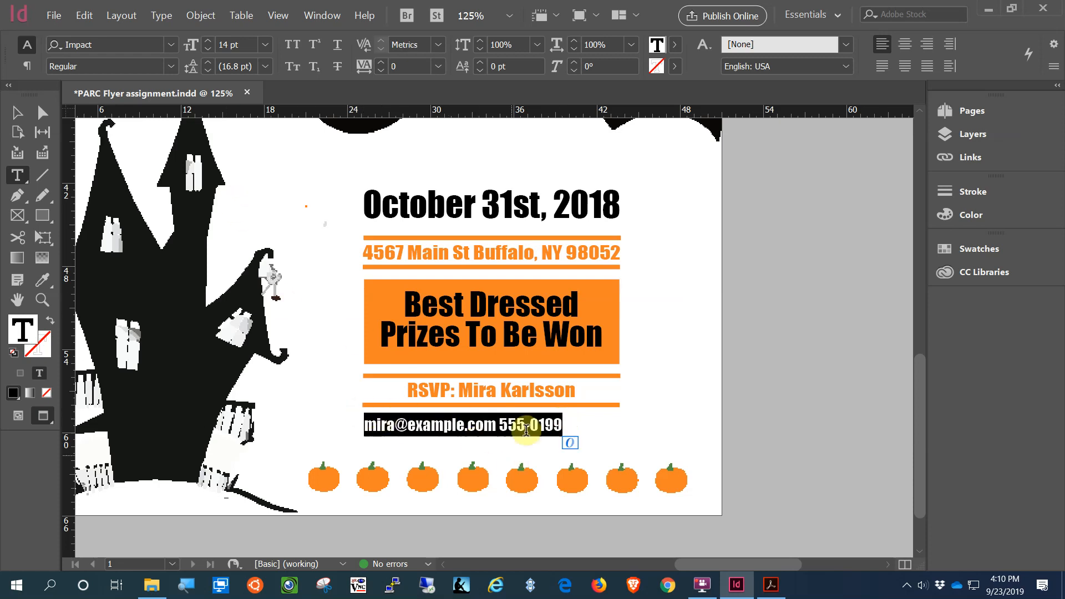
# Step: Add a tab stop at about 17p8 in the Tabs panel, removing a misplaced one
pyautogui.click(161, 17)
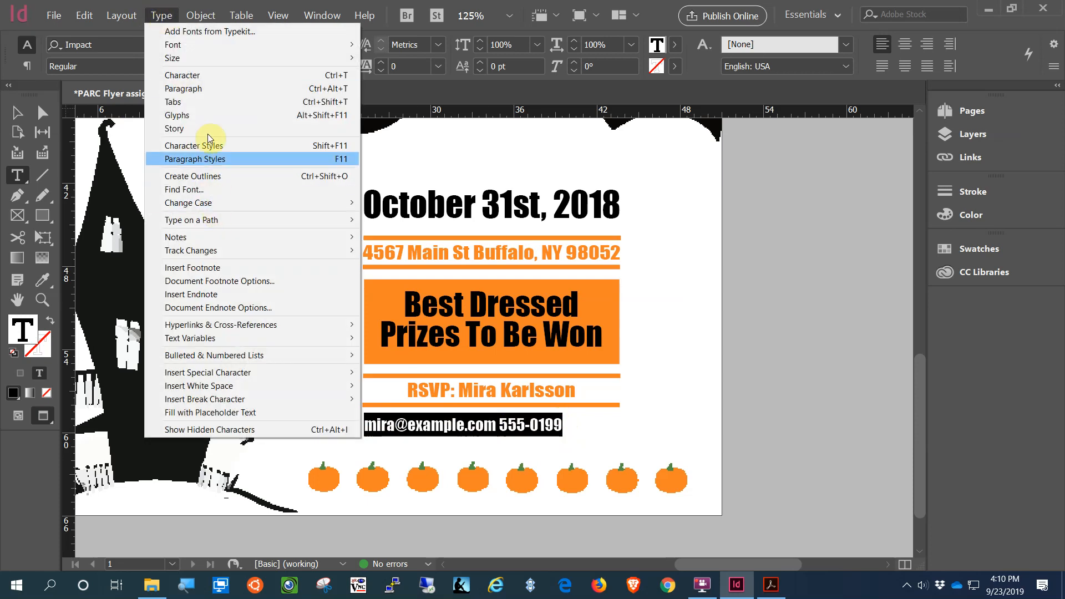
pyautogui.click(207, 105)
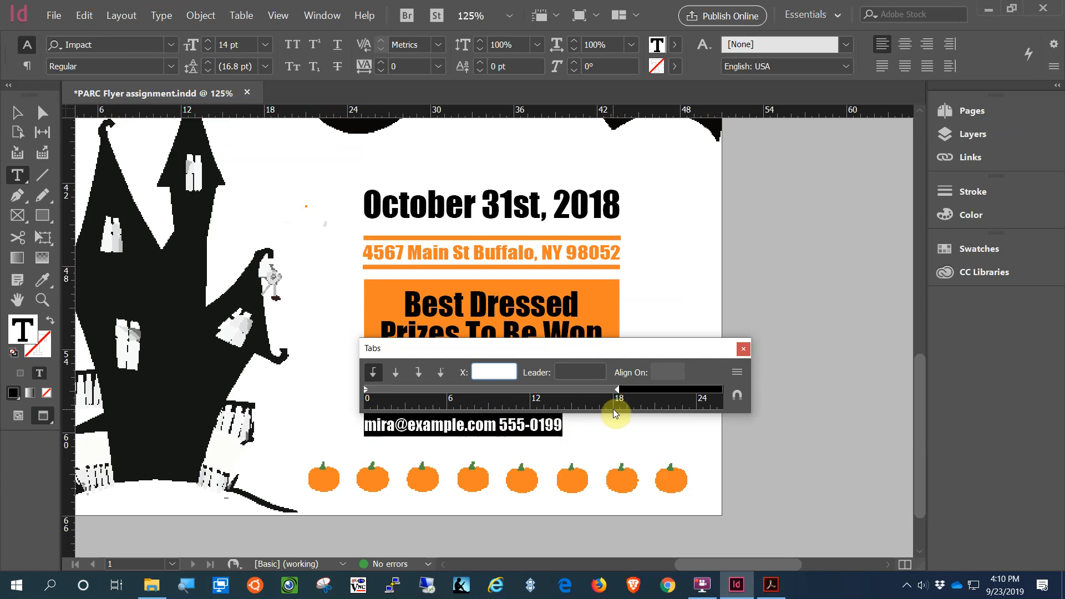
pyautogui.click(417, 378)
pyautogui.click(516, 395)
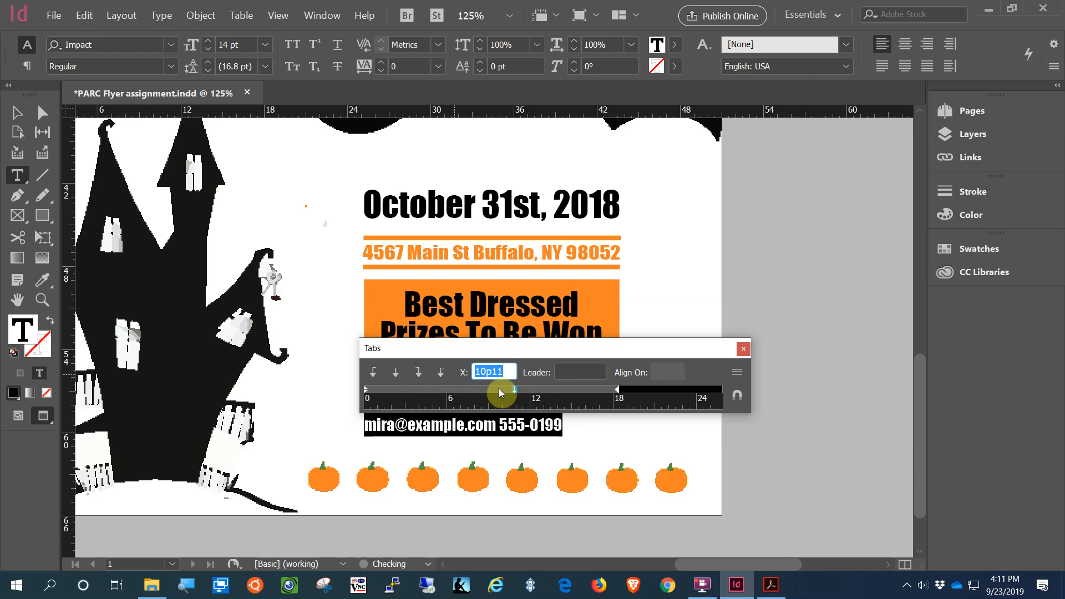
pyautogui.moveTo(513, 388); pyautogui.dragTo(514, 433)
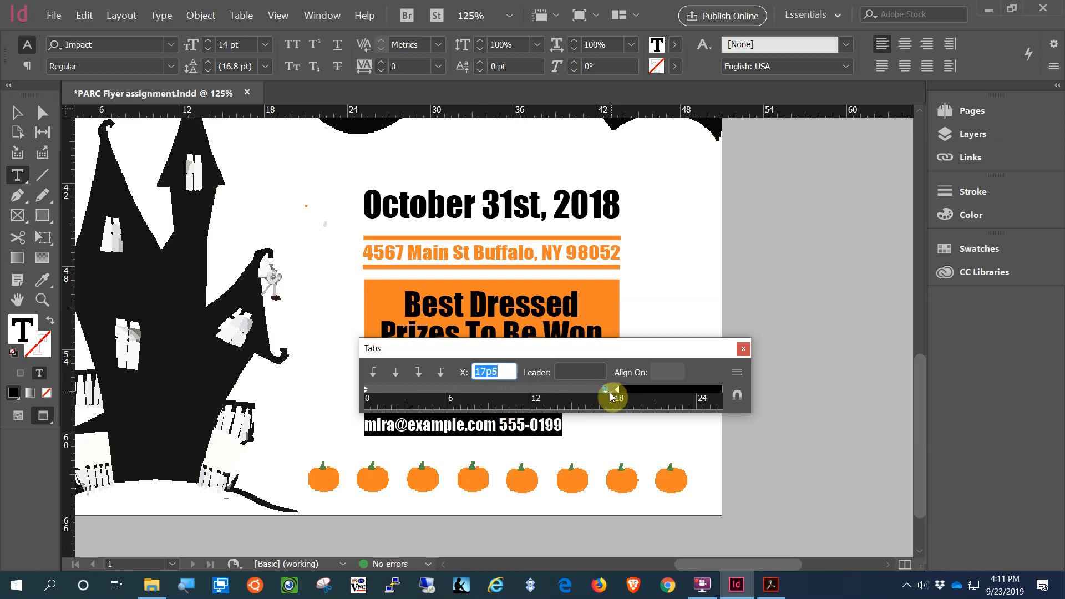
pyautogui.moveTo(607, 395); pyautogui.dragTo(609, 395)
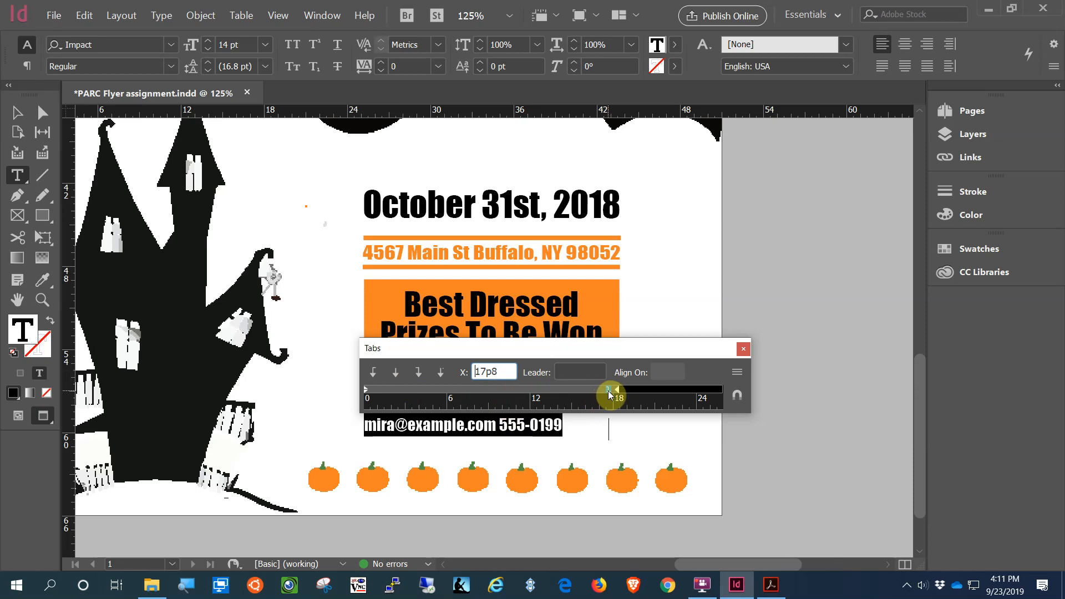
# Step: Insert a tab before the phone number and push the stop to 18p1
pyautogui.click(500, 426)
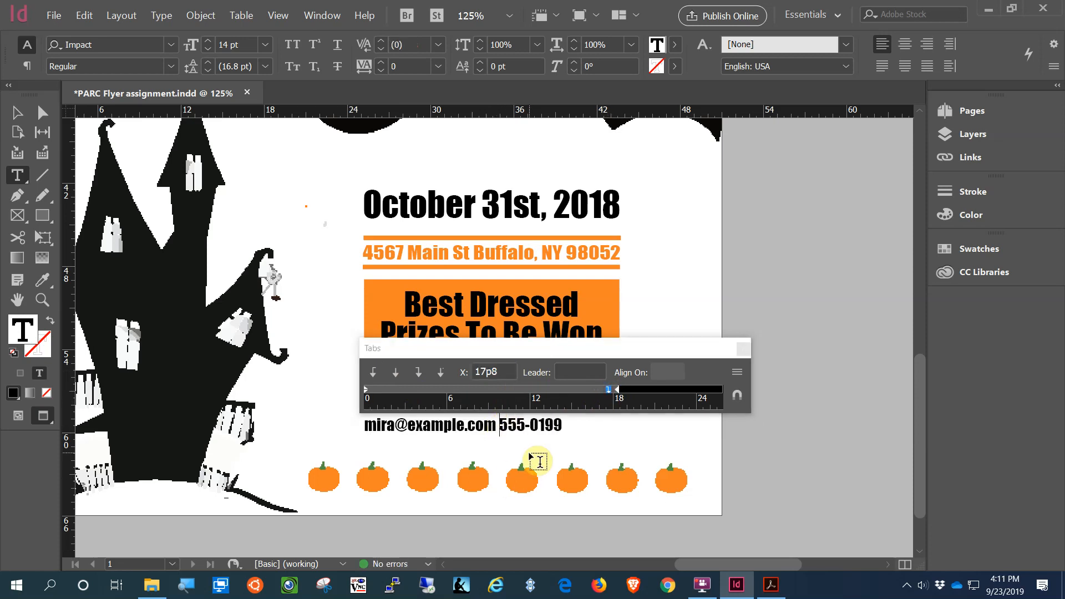
pyautogui.press('Tab')
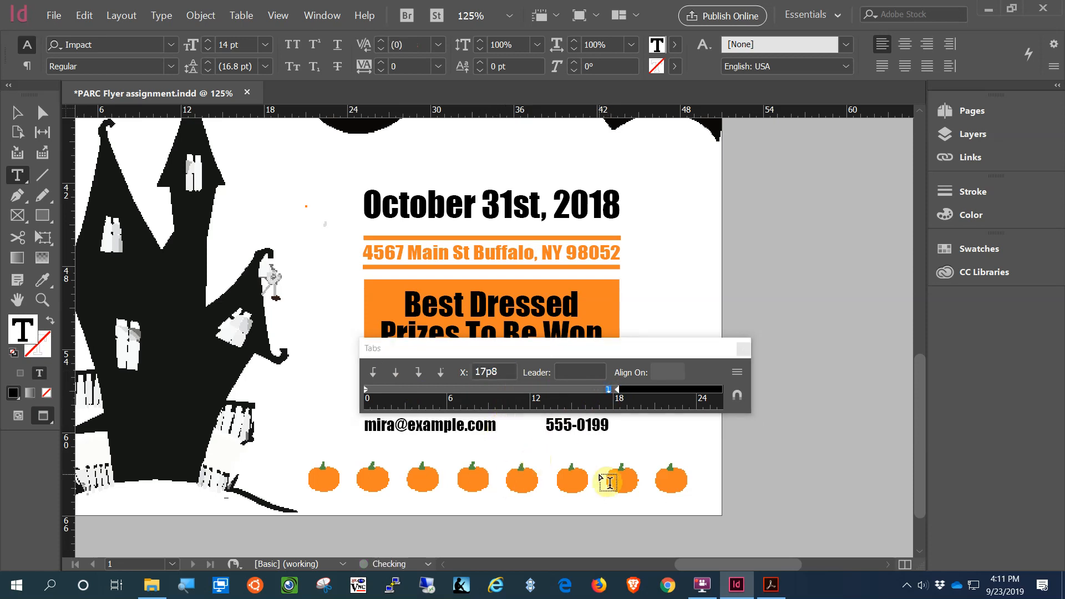
pyautogui.click(610, 394)
pyautogui.moveTo(611, 392); pyautogui.dragTo(612, 394)
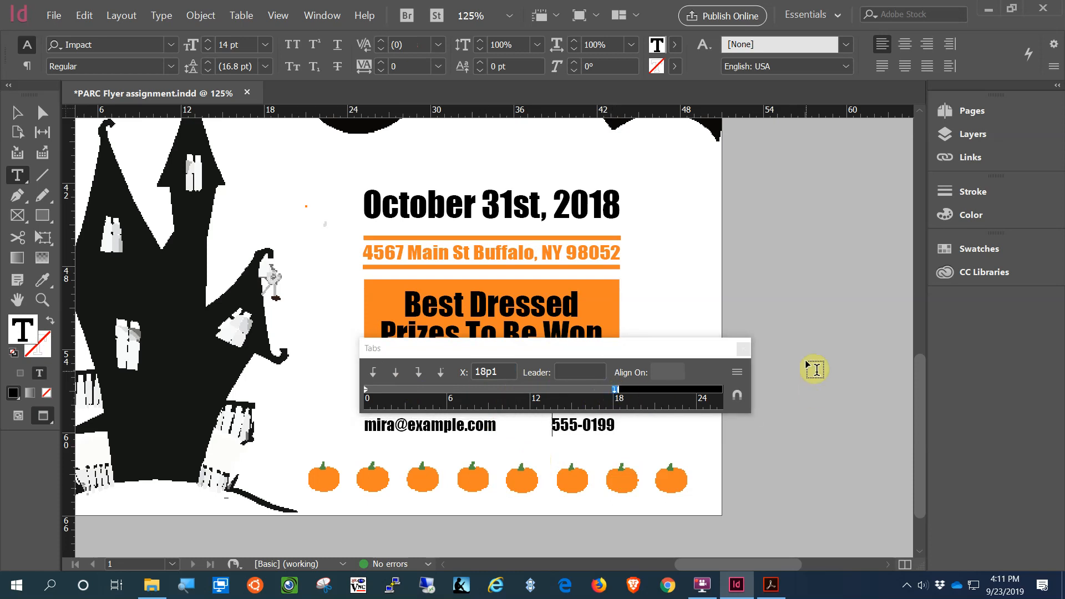
pyautogui.click(743, 348)
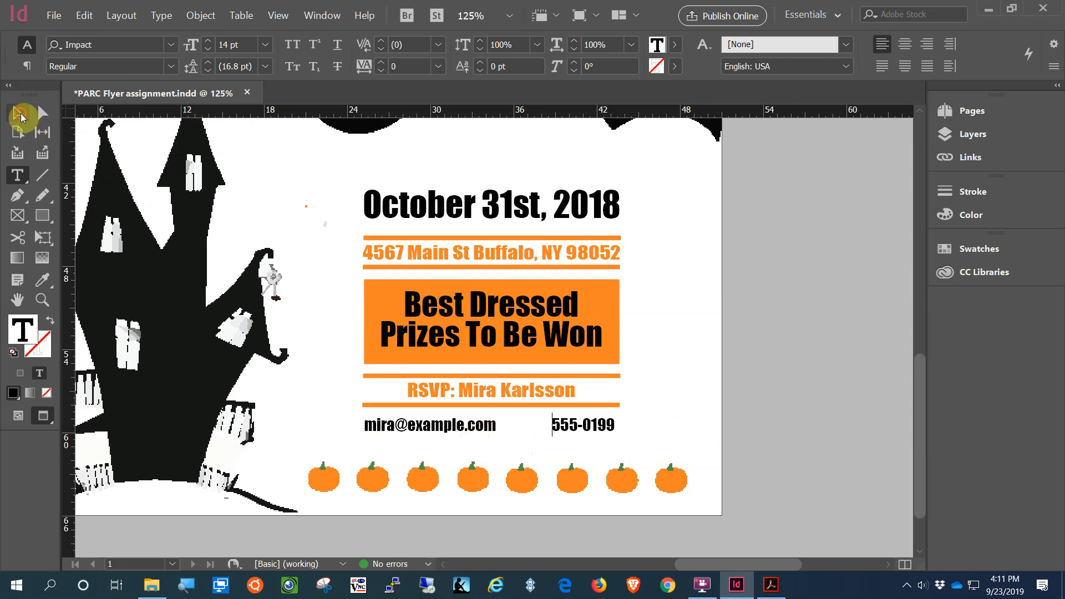
# Step: Move the contact frame up toward the RSVP rule and nudge it slightly down
pyautogui.click(17, 112)
pyautogui.moveTo(469, 438); pyautogui.dragTo(493, 424)
pyautogui.press('Down')
pyautogui.press('Down')
pyautogui.press('Down')
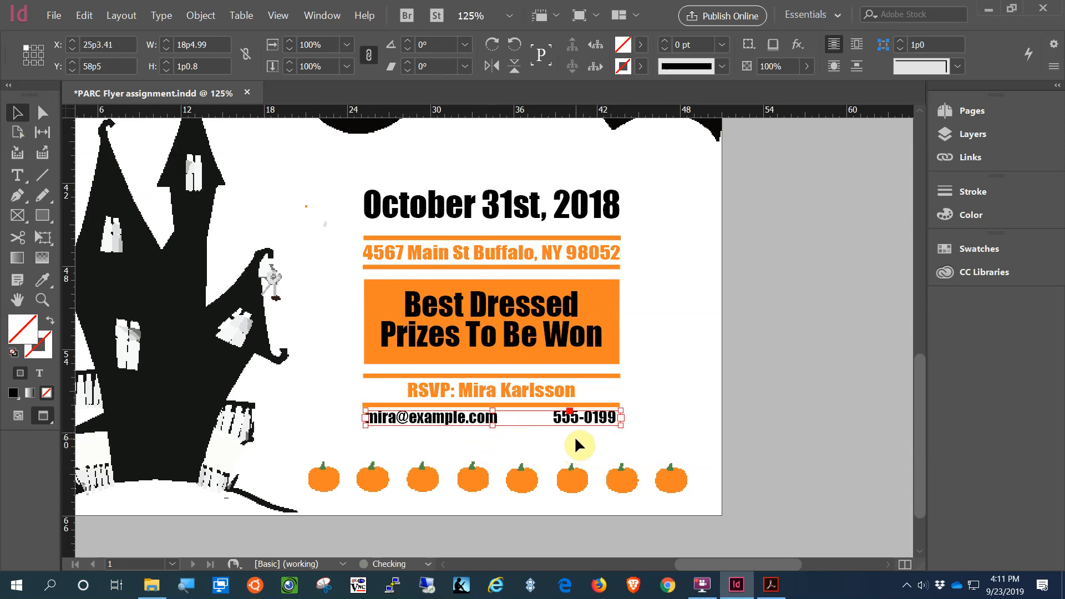
# Step: Select every event text frame, date through contact line, and shift them slightly up and right
pyautogui.click(703, 331)
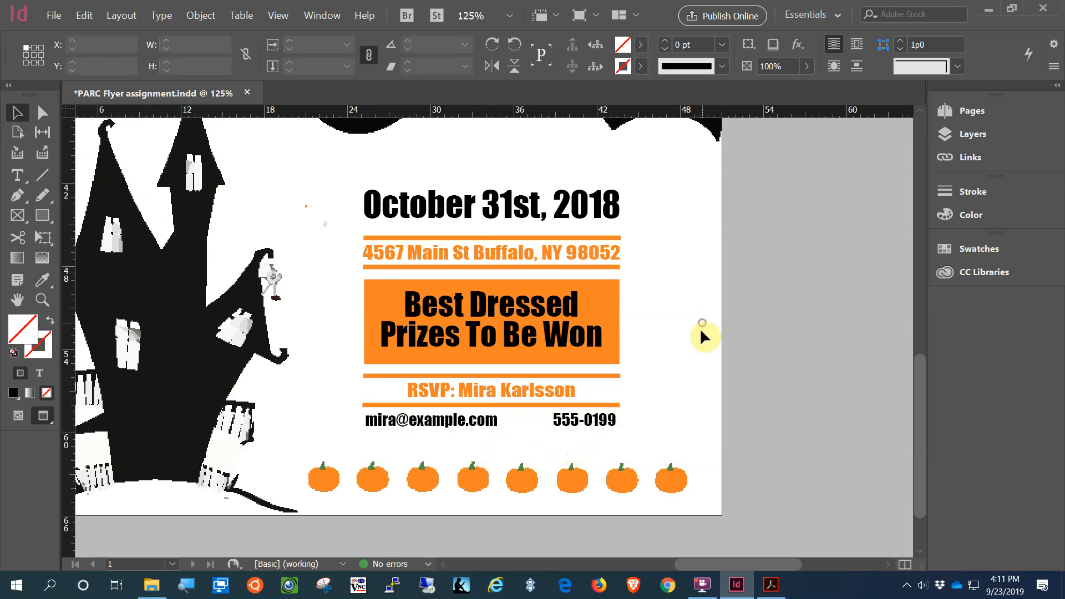
pyautogui.moveTo(746, 184); pyautogui.dragTo(361, 438)
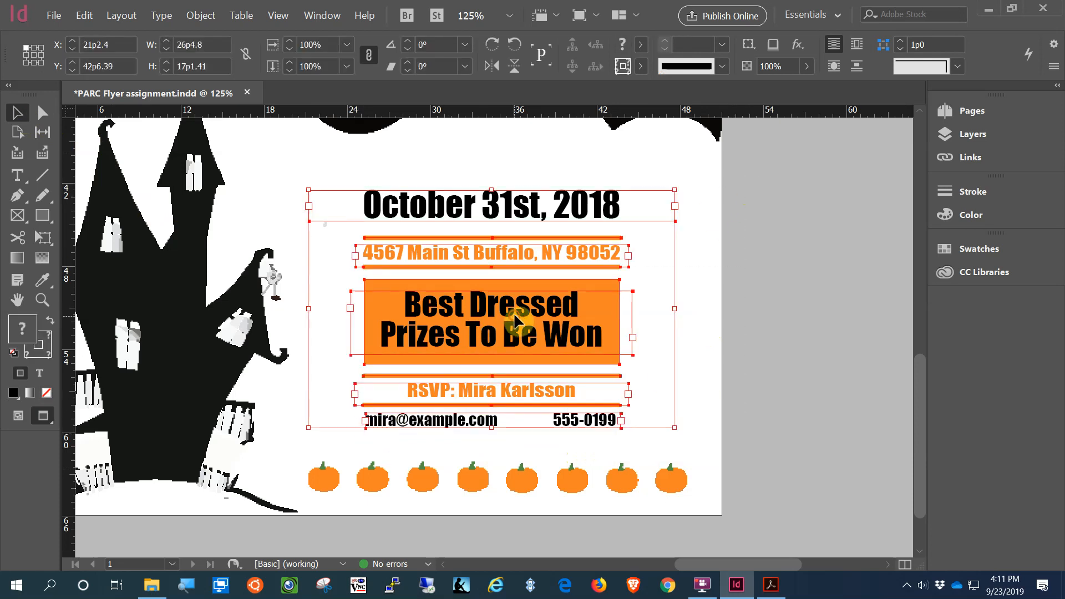
pyautogui.moveTo(516, 326); pyautogui.dragTo(522, 313)
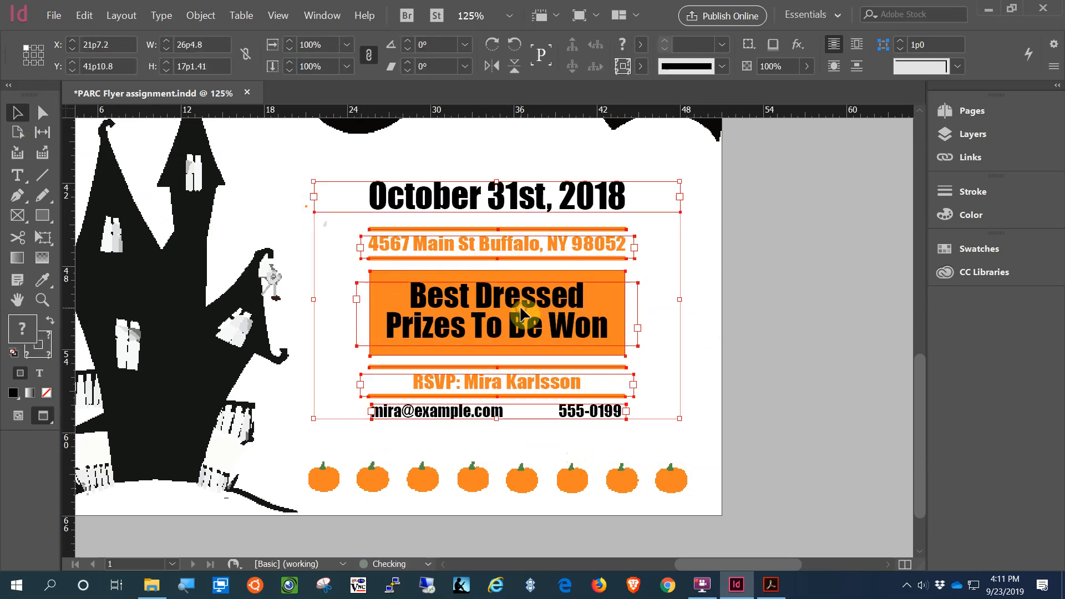
pyautogui.click(751, 400)
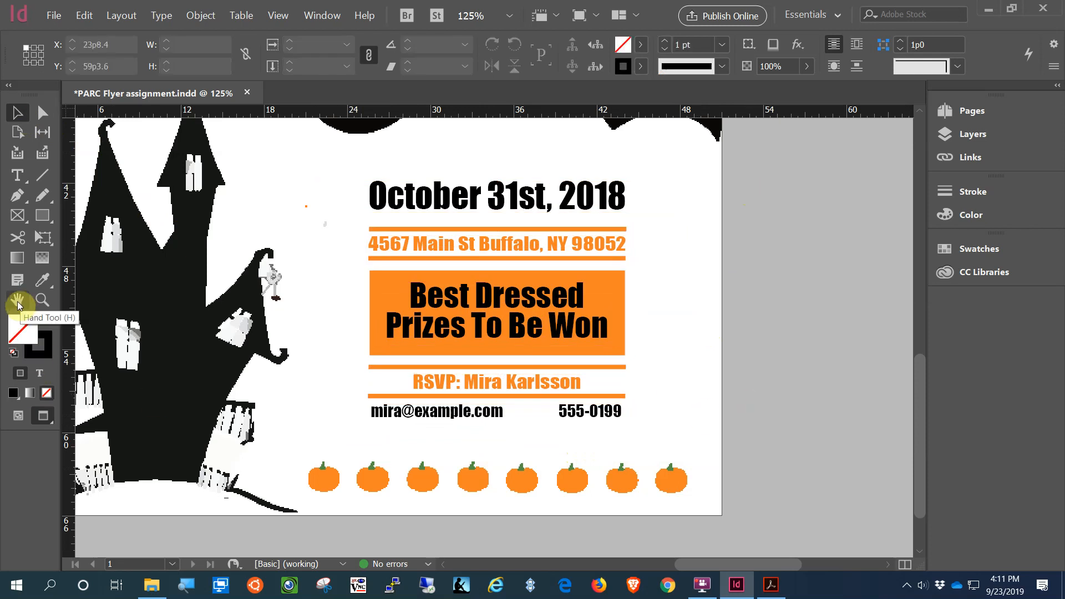
# Step: Fit the whole Halloween flyer page in the window to review the finished layout
pyautogui.click(47, 302)
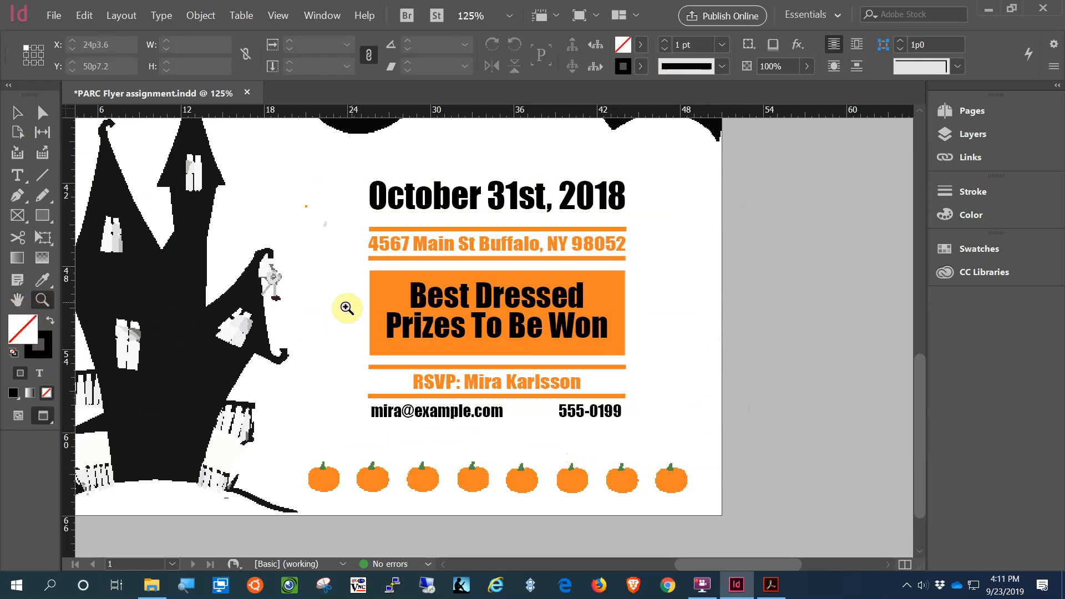
pyautogui.keyDown('alt'); pyautogui.click(324, 314); pyautogui.keyUp('alt')
pyautogui.scroll(-2, 325, 315)
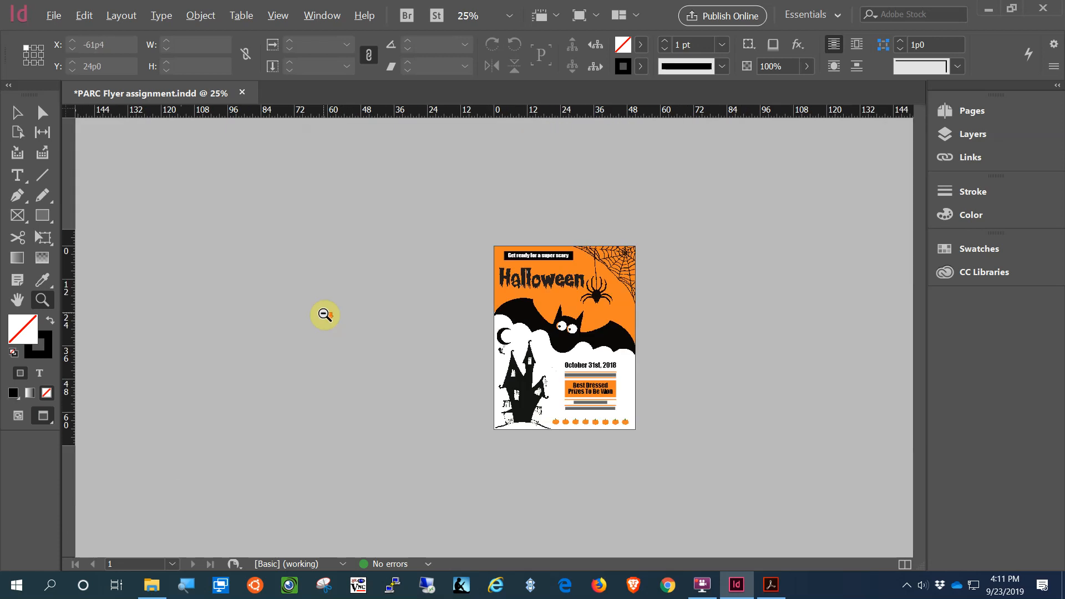
pyautogui.scroll(3, 573, 363)
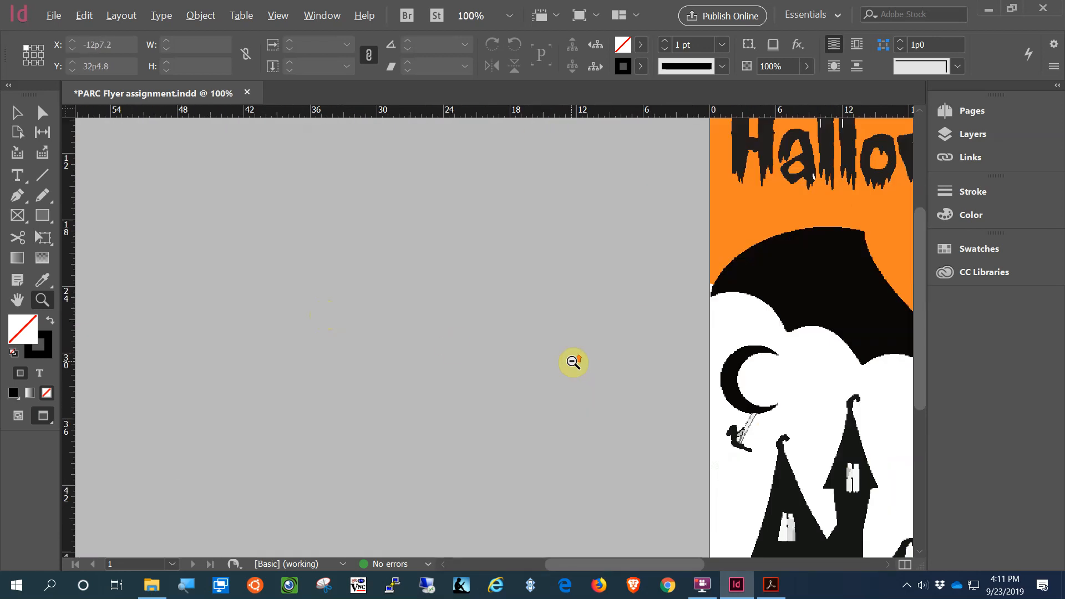
pyautogui.doubleClick(17, 300)
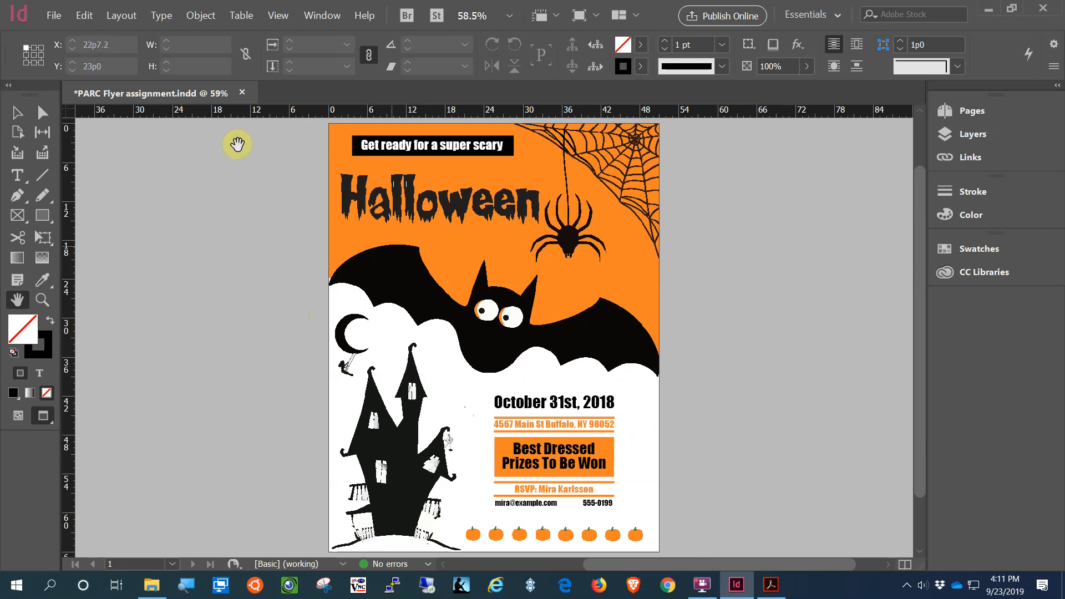
pyautogui.click(54, 15)
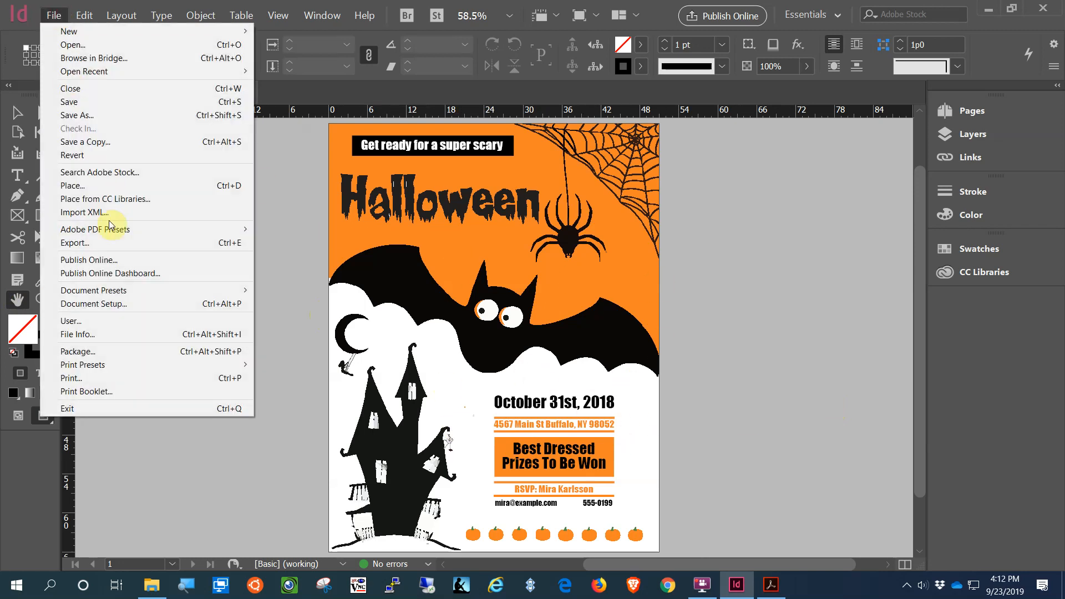
# Step: Save the document, then export PARC Flyer assignment.png at Medium quality, 96 ppi, RGB
pyautogui.click(77, 107)
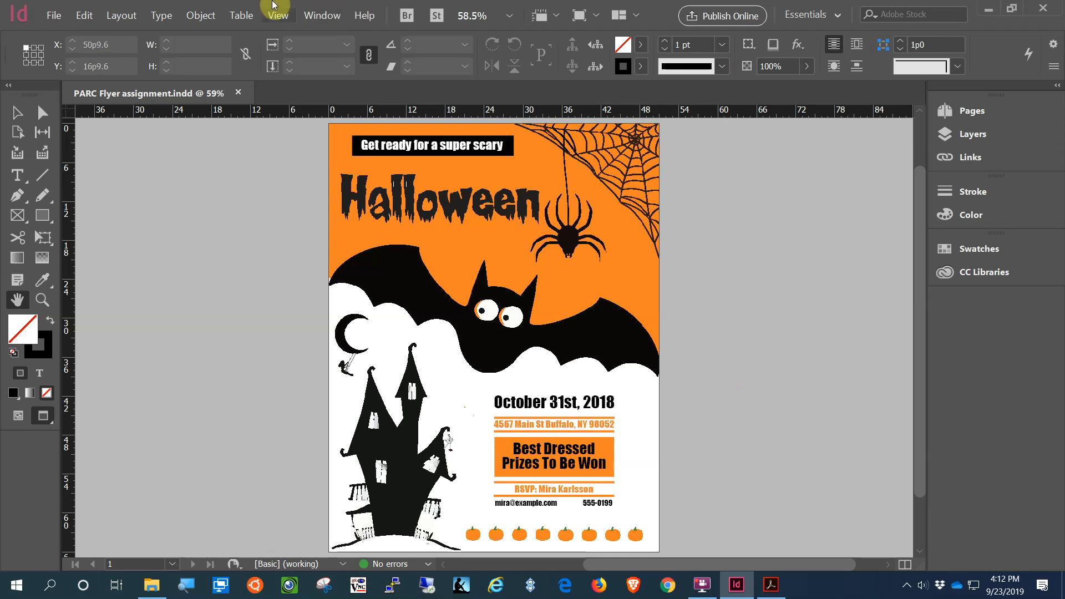
pyautogui.click(55, 16)
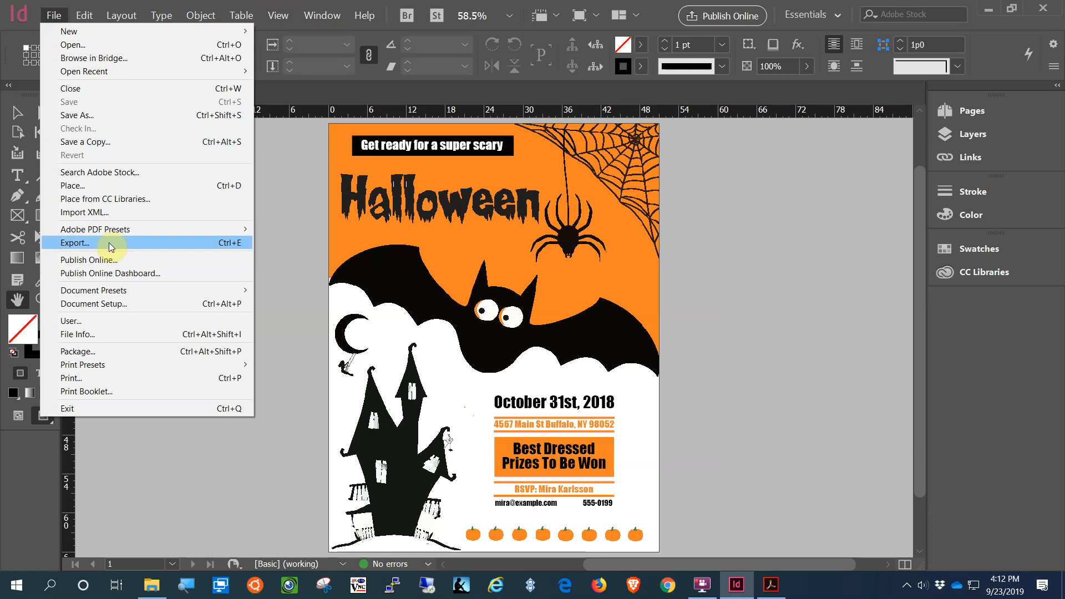
pyautogui.click(340, 280)
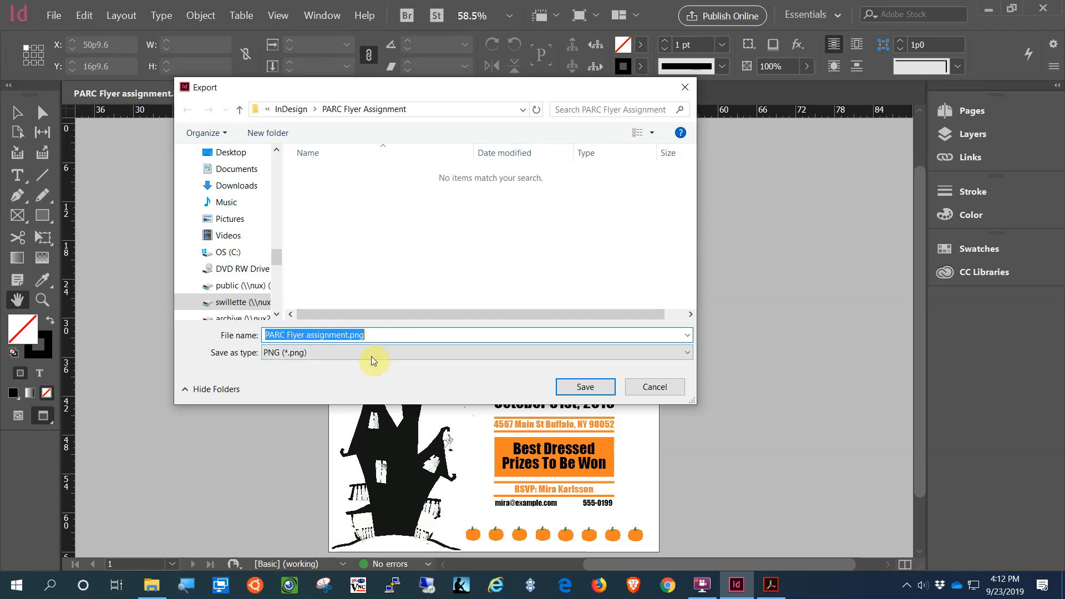
pyautogui.click(584, 389)
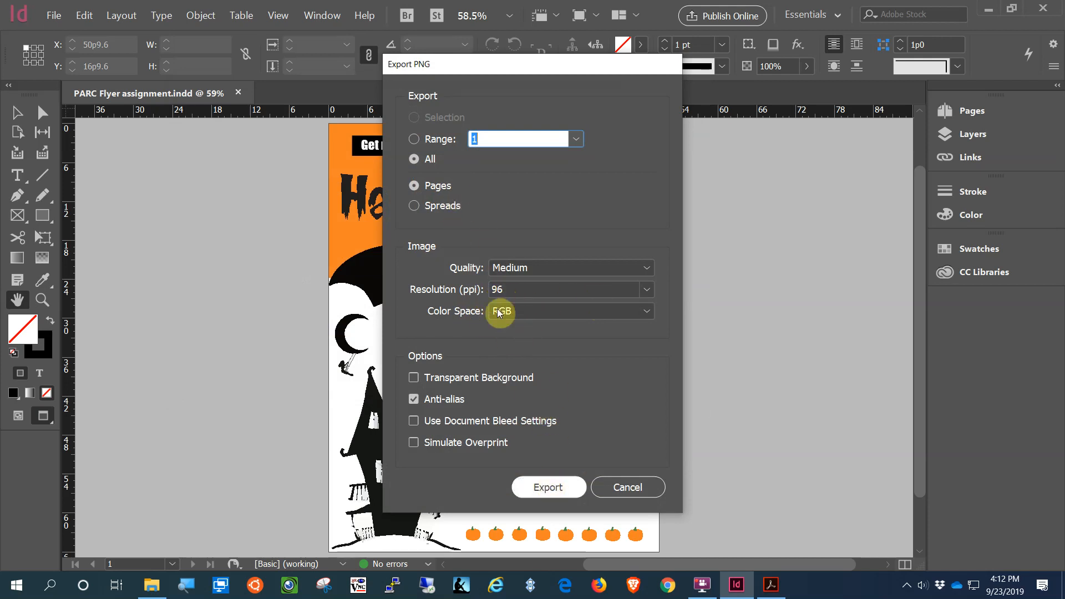
pyautogui.click(552, 487)
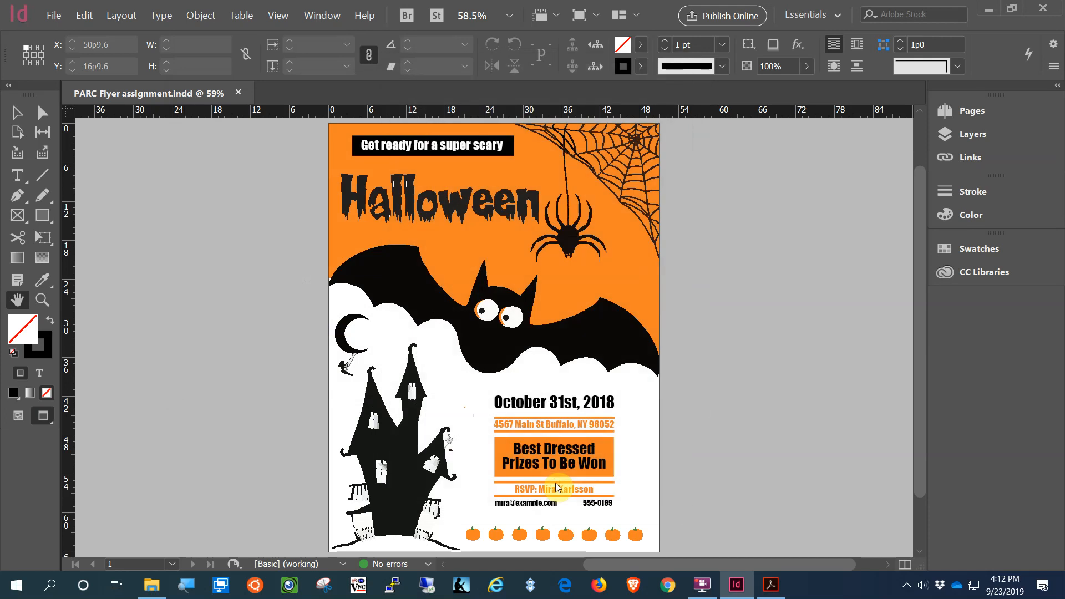
# Step: Export PARC Flyer assignment.pdf as Adobe PDF (Print) with High Quality Print, then close the document
pyautogui.click(54, 16)
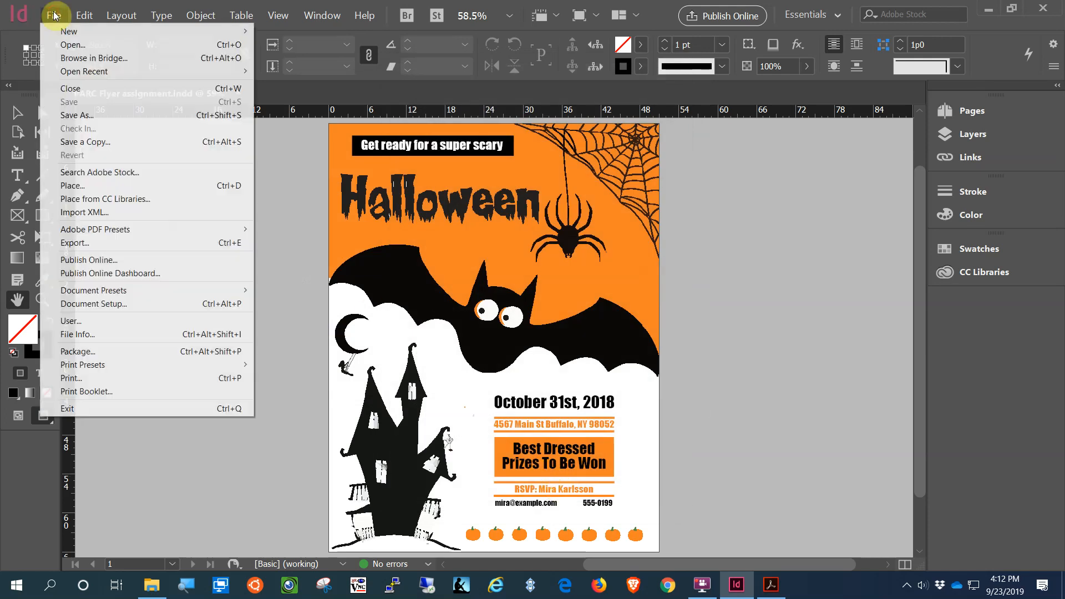
pyautogui.click(95, 243)
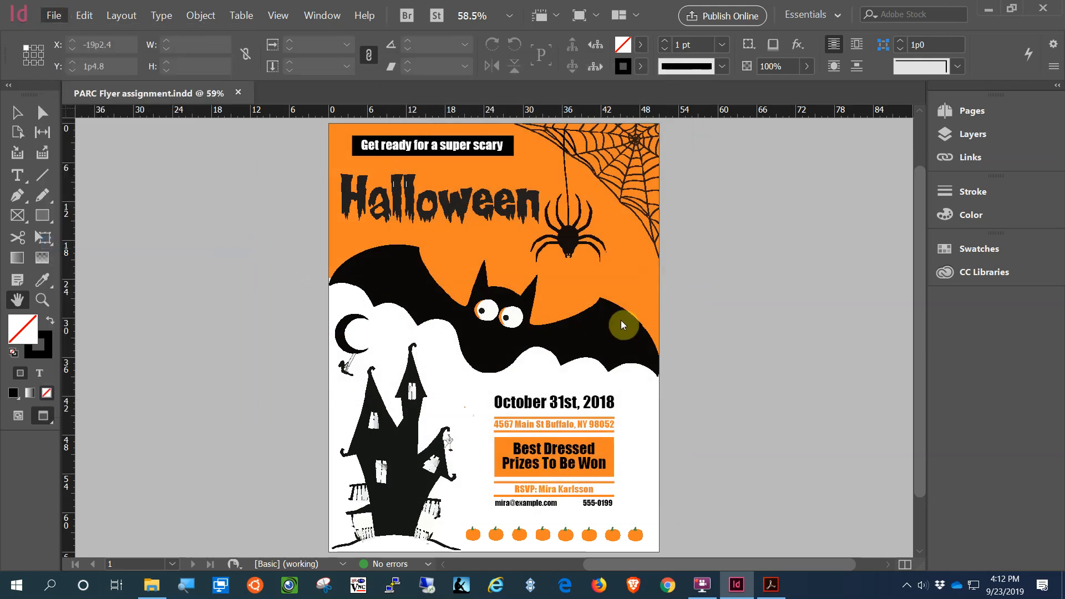
pyautogui.click(355, 353)
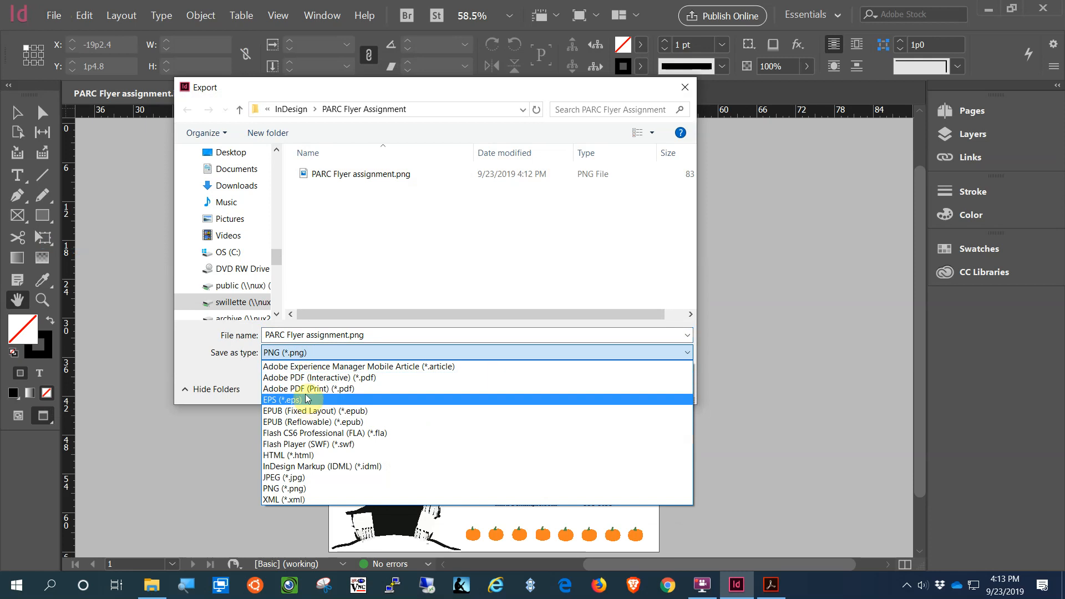
pyautogui.click(312, 389)
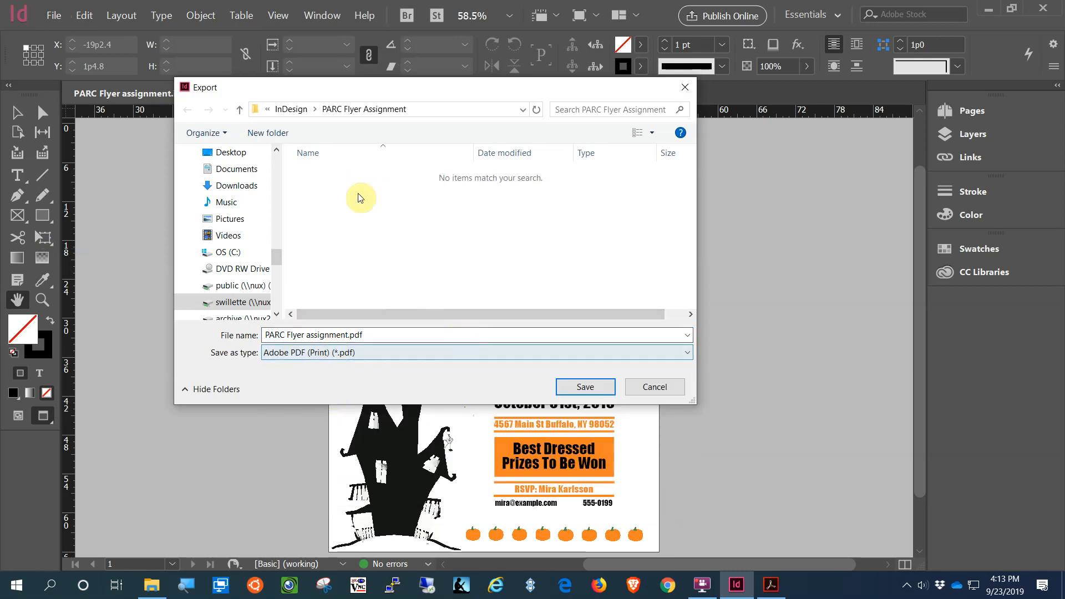
pyautogui.click(585, 386)
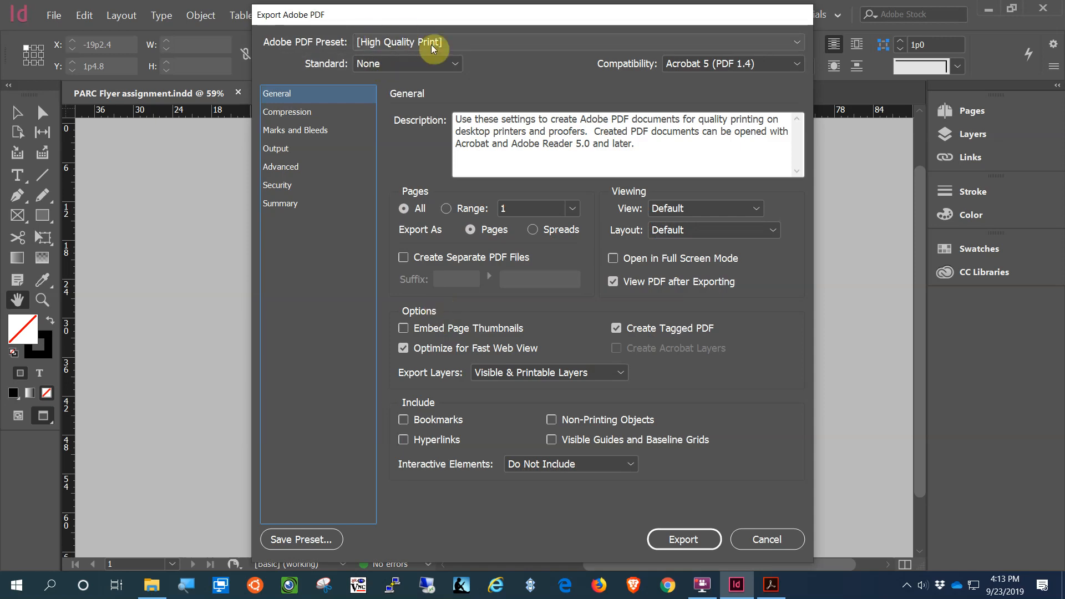
pyautogui.click(684, 539)
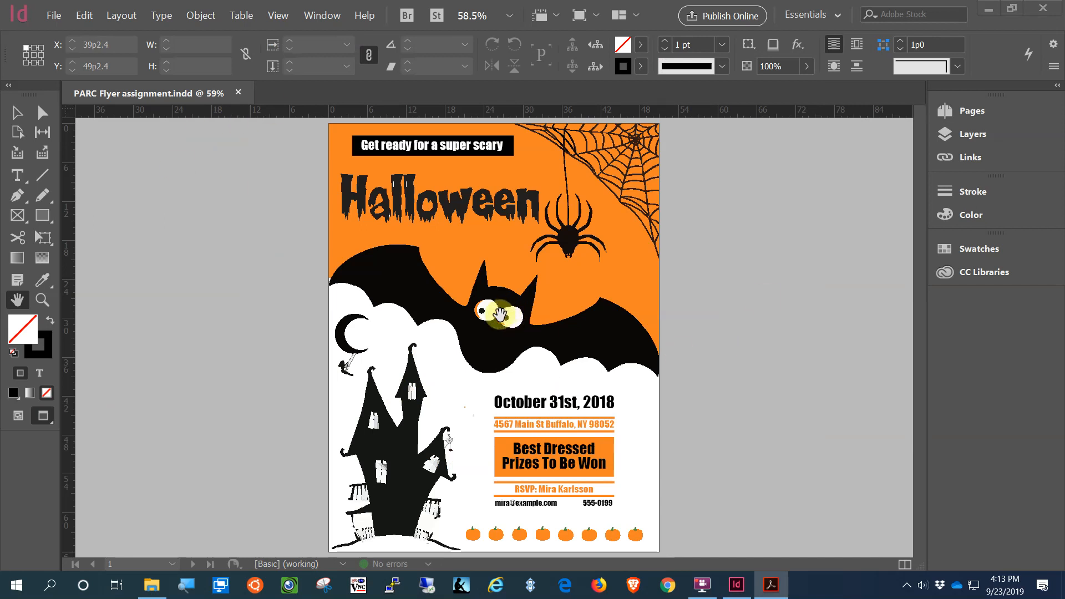
pyautogui.click(1041, 10)
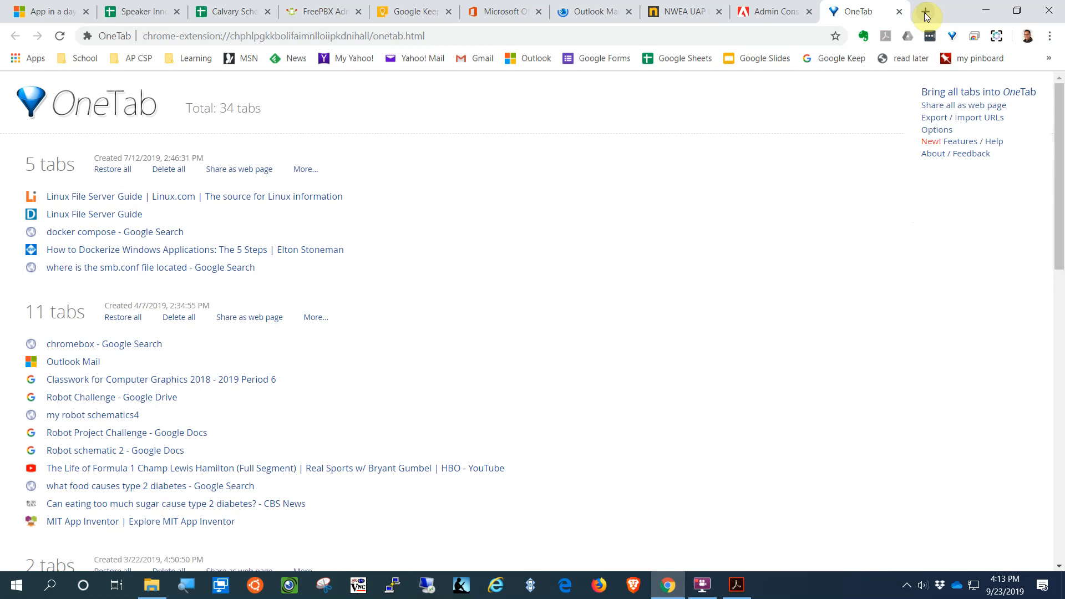
# Step: In a new incognito window, load gmail.com and sign in with the school e-mail and password
pyautogui.click(1049, 36)
pyautogui.click(1004, 88)
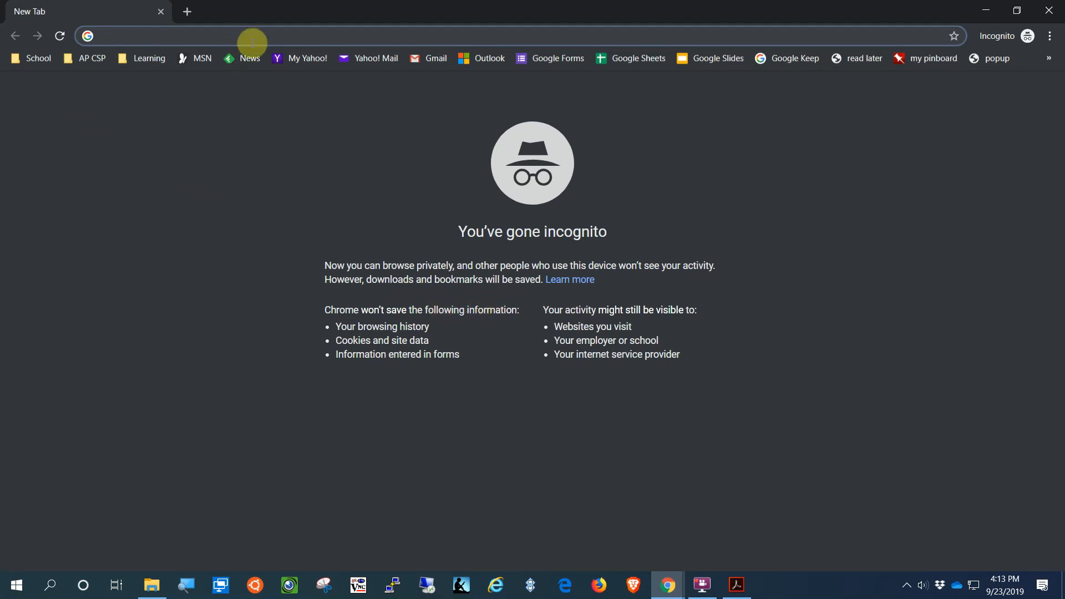
pyautogui.write('gm')
pyautogui.press('Return')
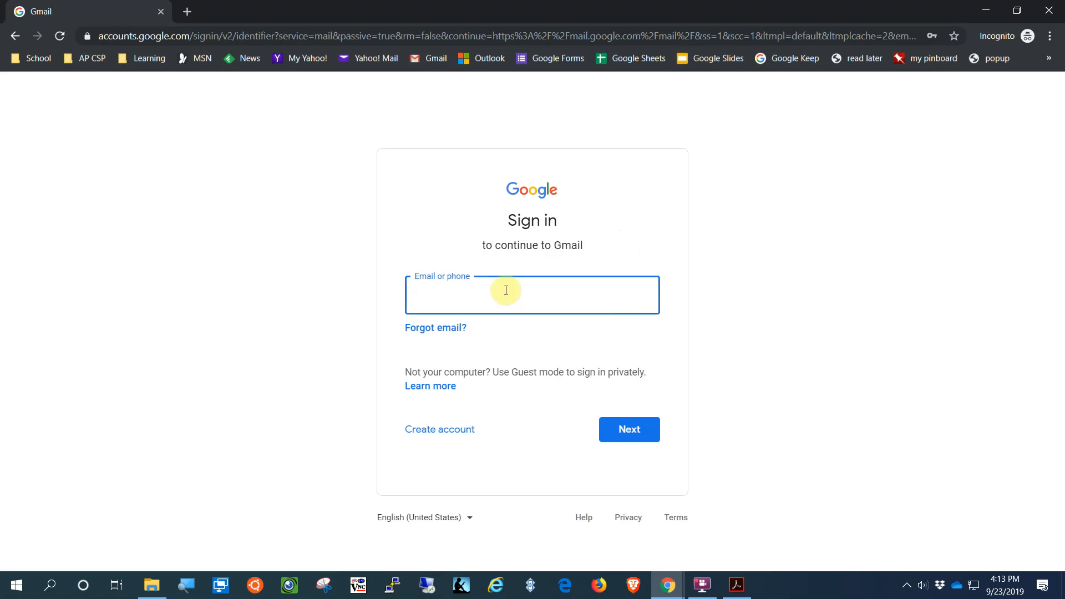
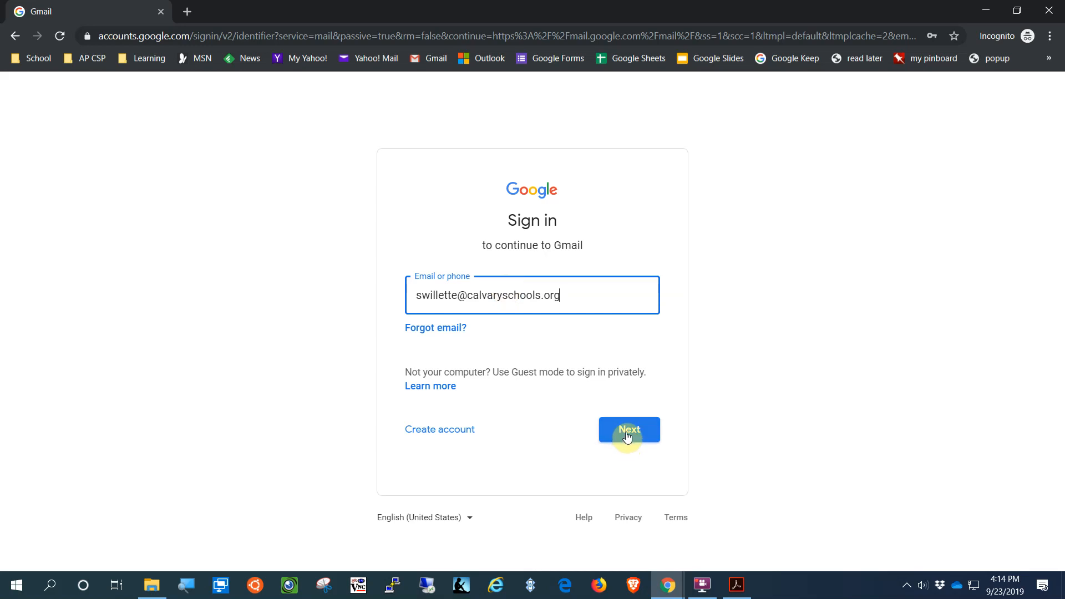
pyautogui.click(626, 433)
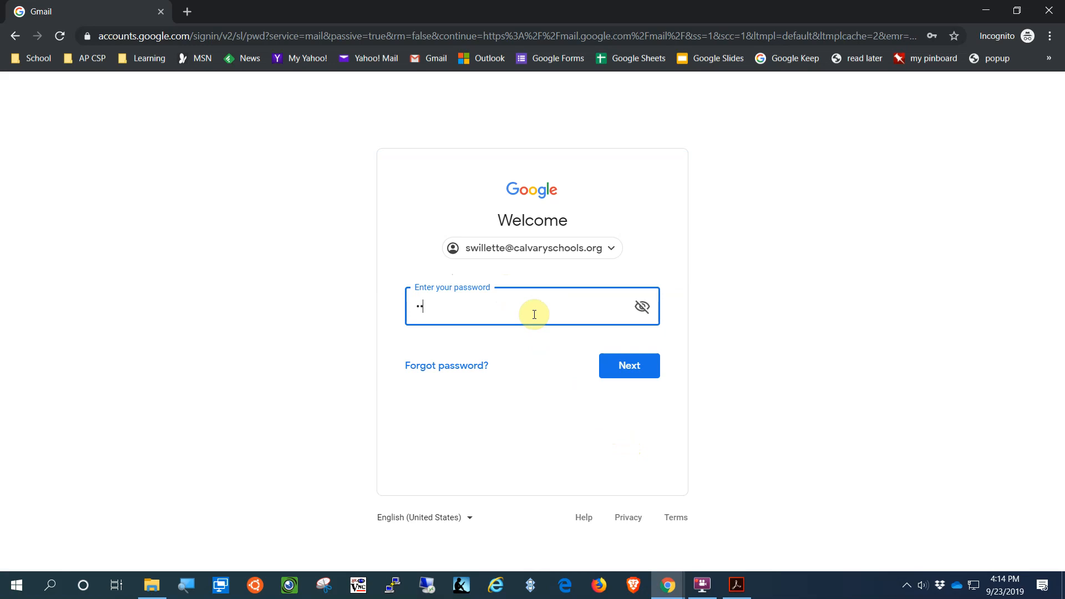
pyautogui.press('Return')
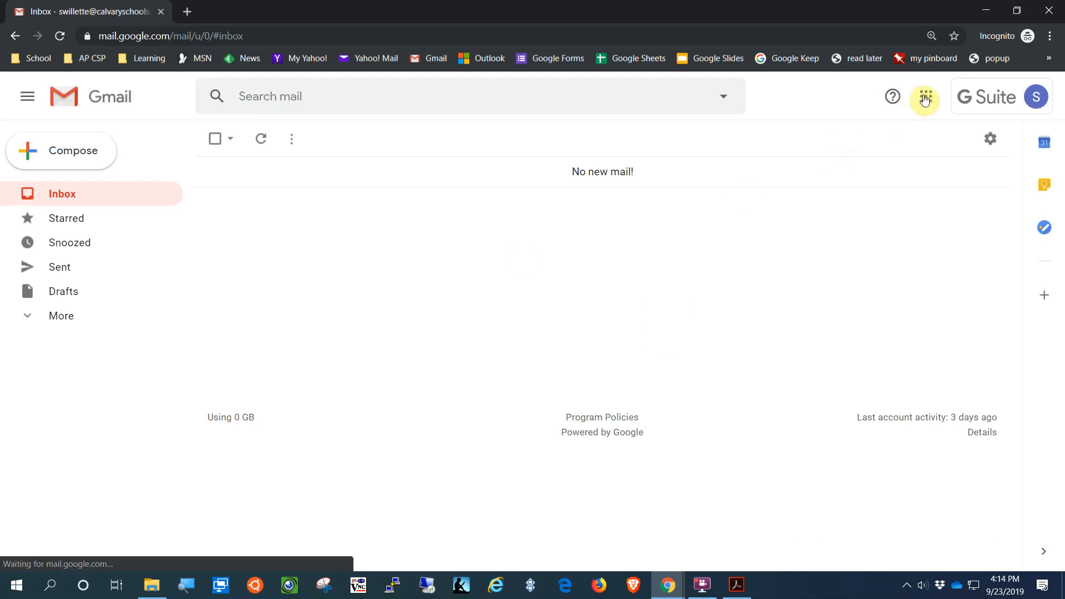
# Step: Check in Period 7 Computer Graphic Design classwork that the PARC project shows Turned in, then minimize
pyautogui.click(927, 100)
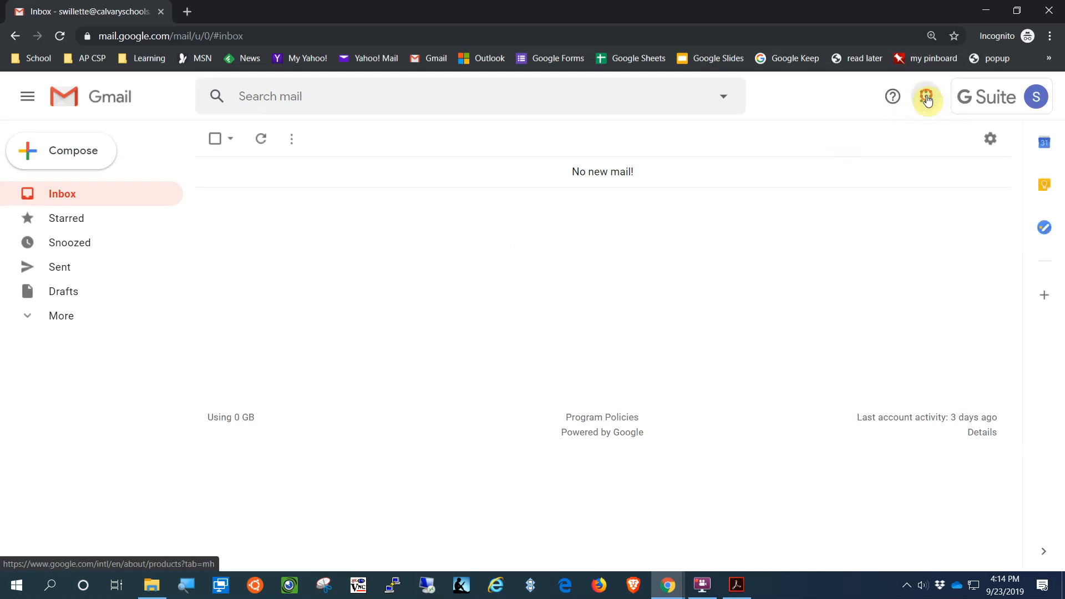
pyautogui.click(868, 255)
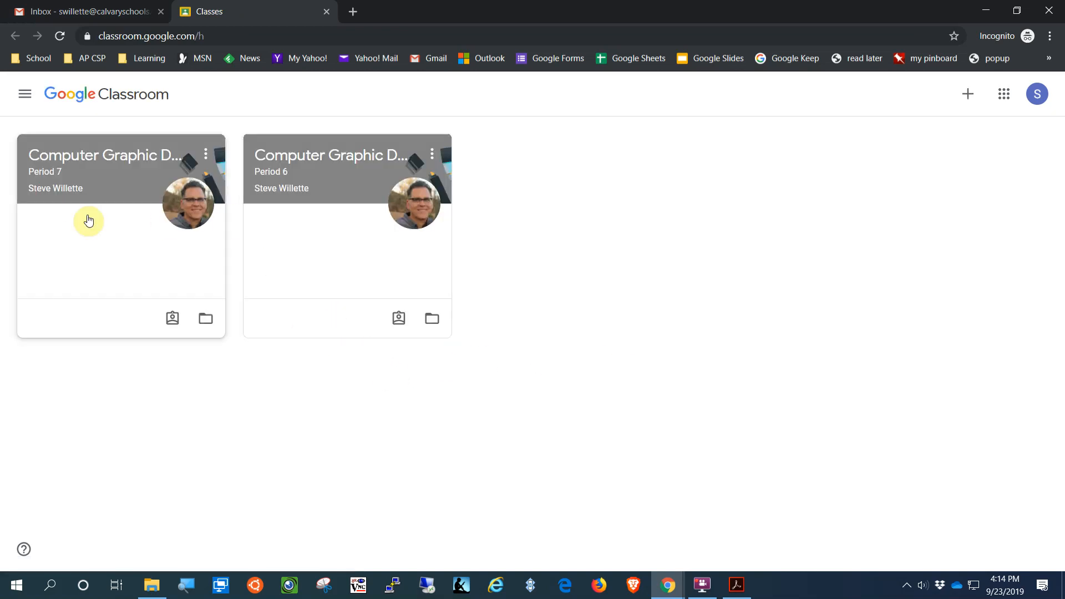
pyautogui.click(79, 161)
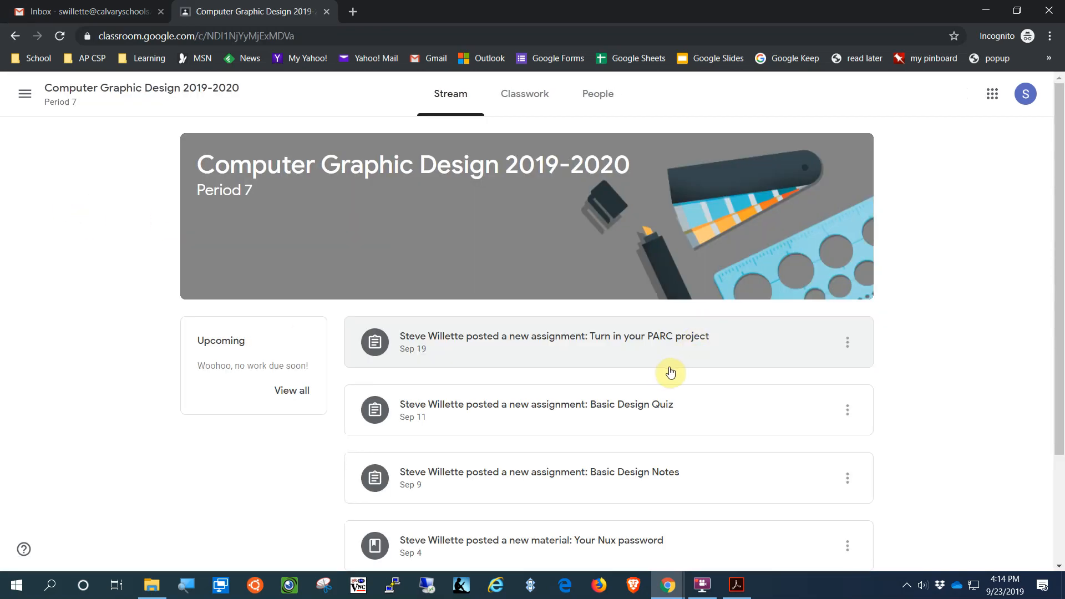
pyautogui.click(524, 97)
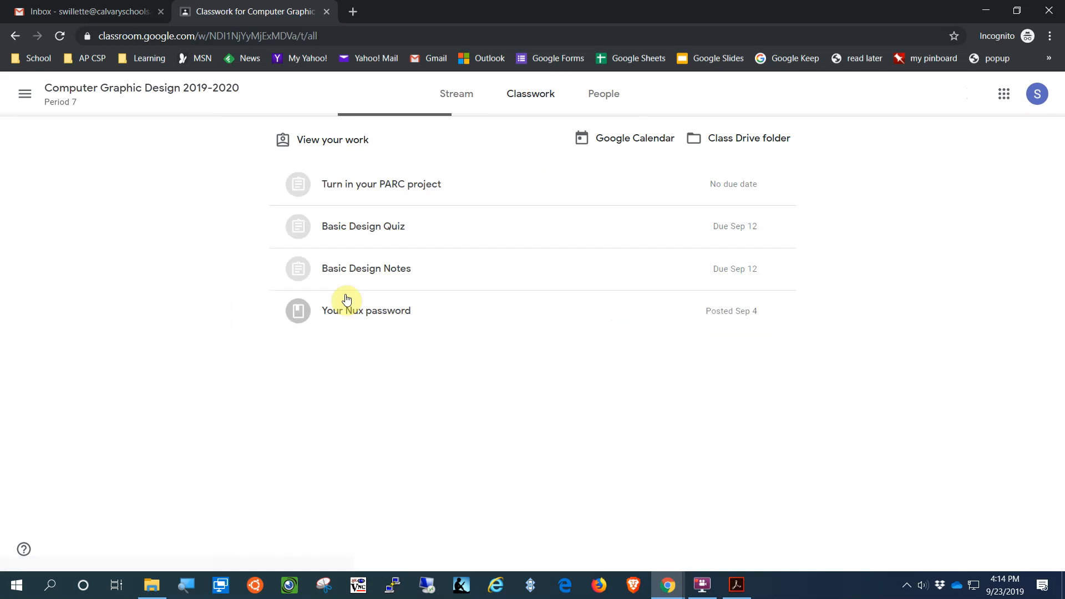
pyautogui.click(416, 189)
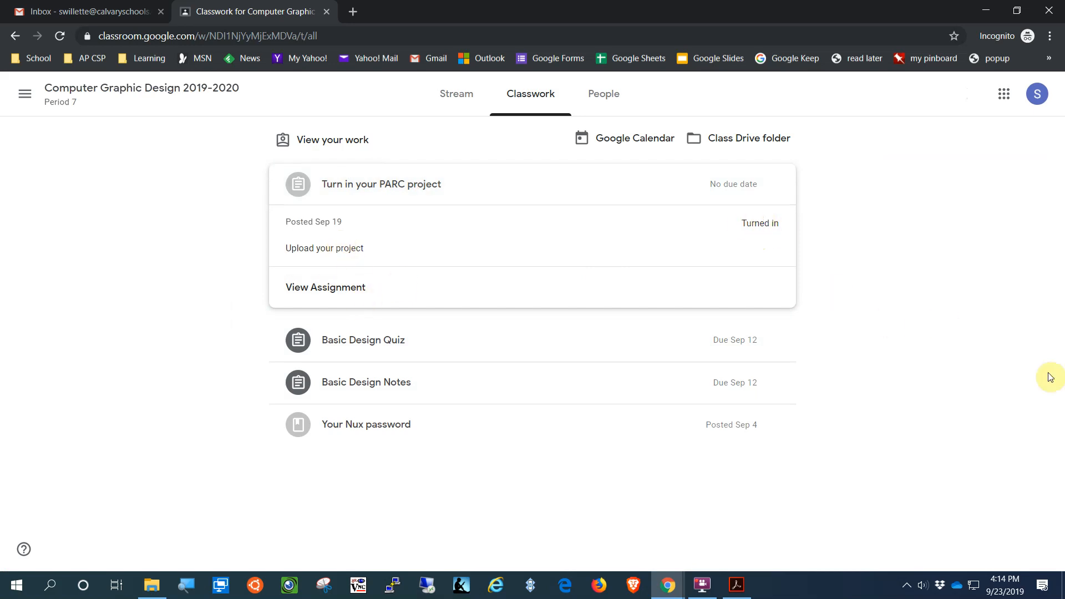
pyautogui.click(986, 11)
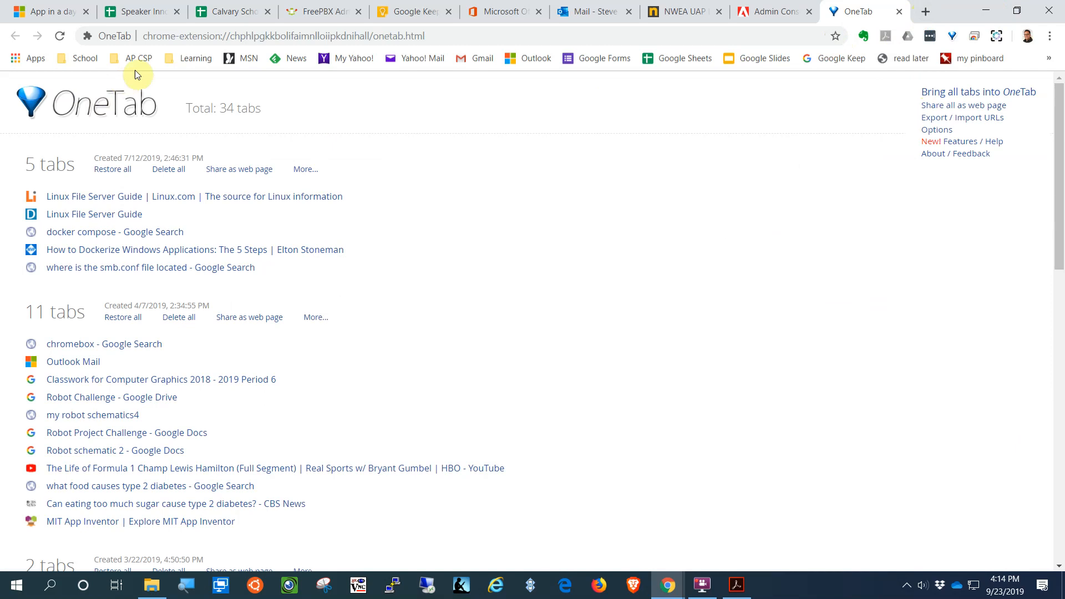
# Step: Open the Period 7 class from the School bookmarks and expand the PARC project assignment
pyautogui.click(86, 60)
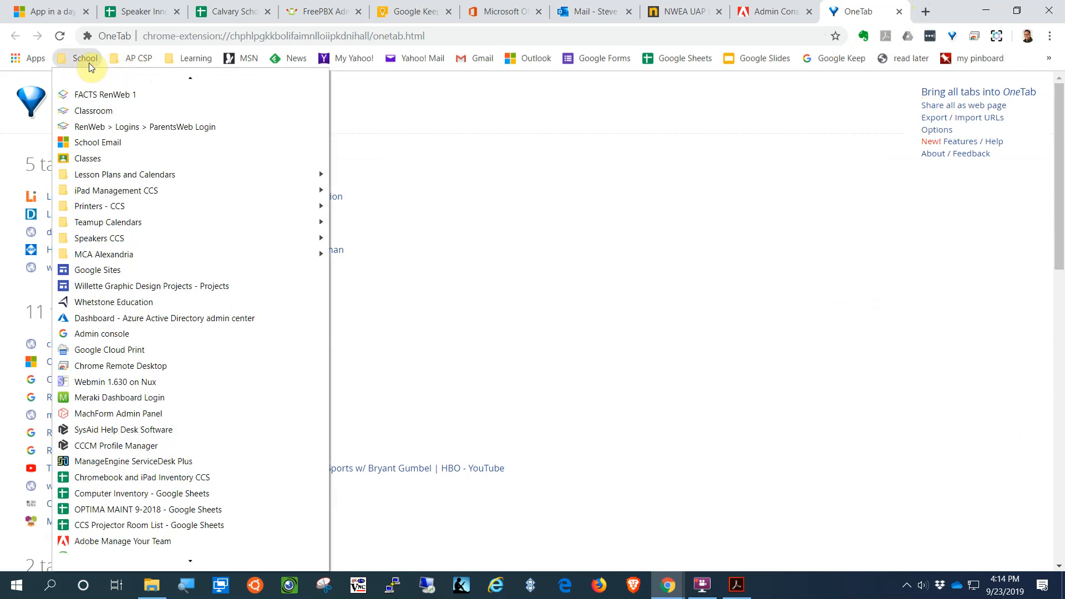
pyautogui.click(92, 161)
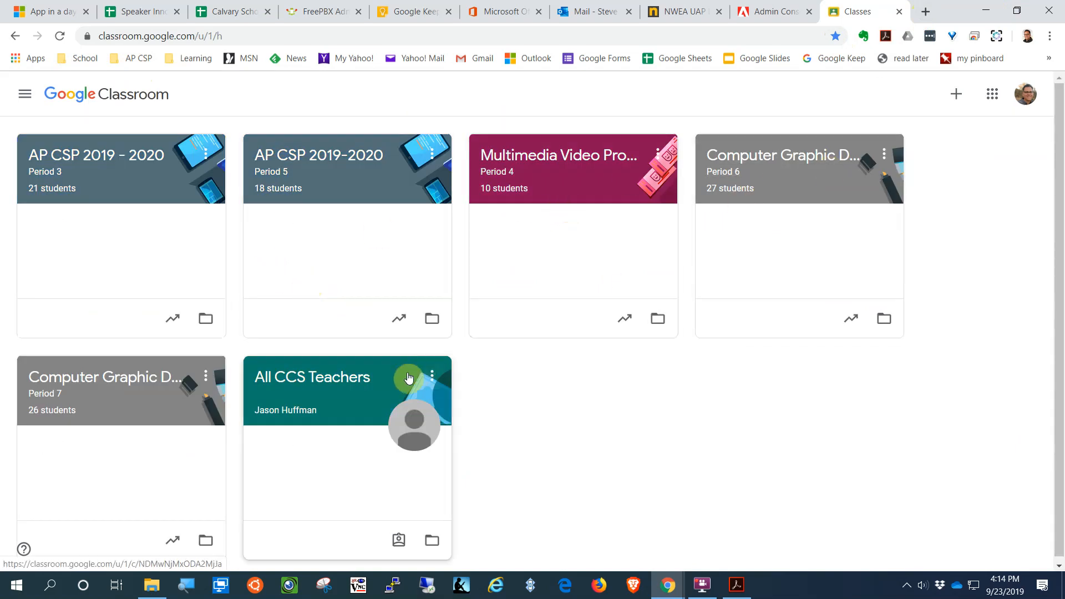
pyautogui.click(149, 378)
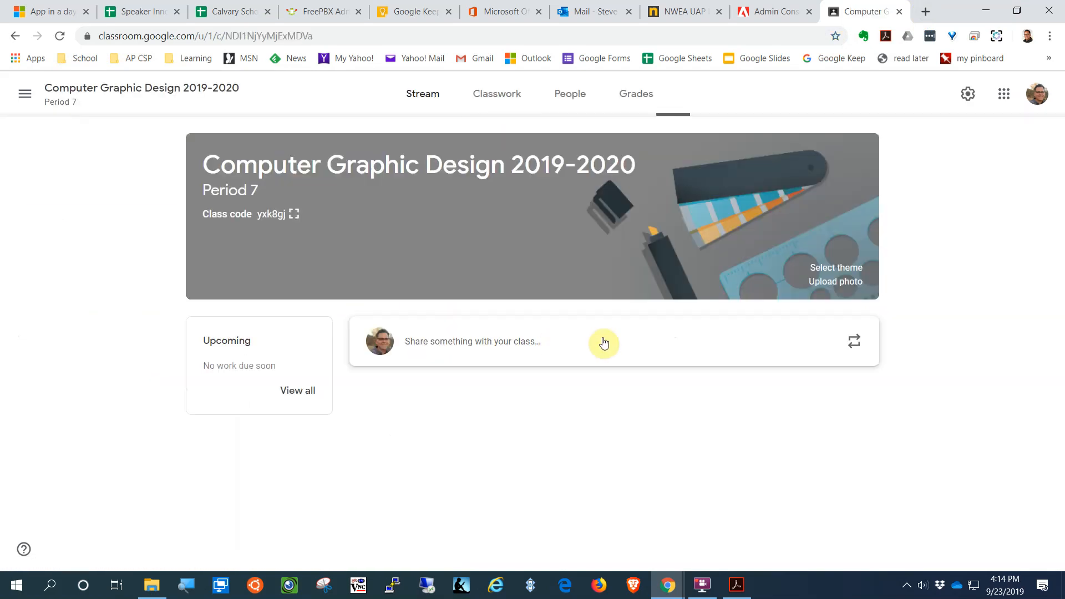
pyautogui.click(497, 95)
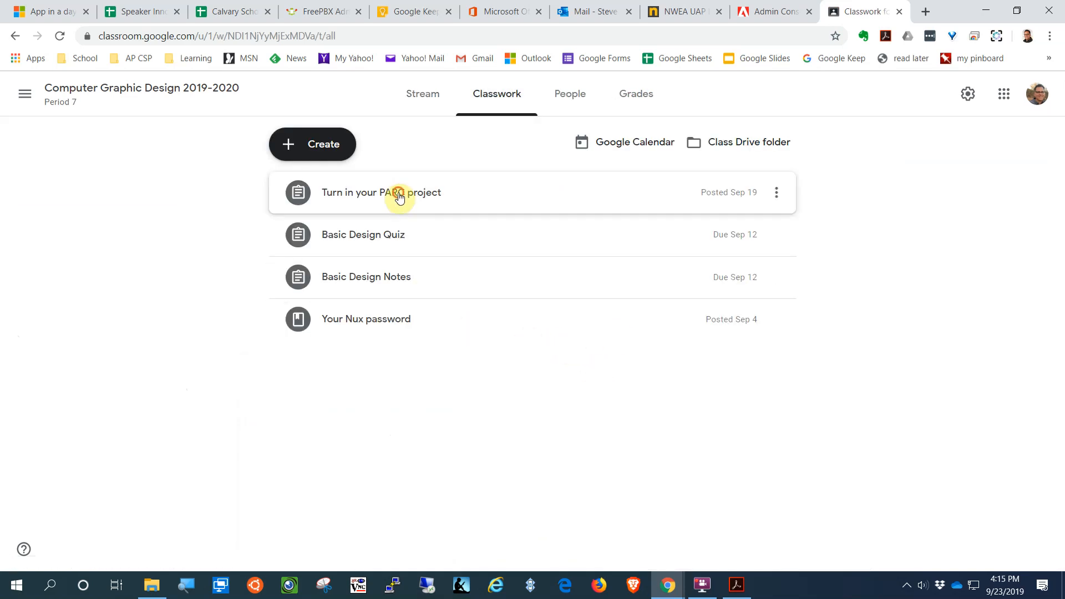
pyautogui.click(399, 197)
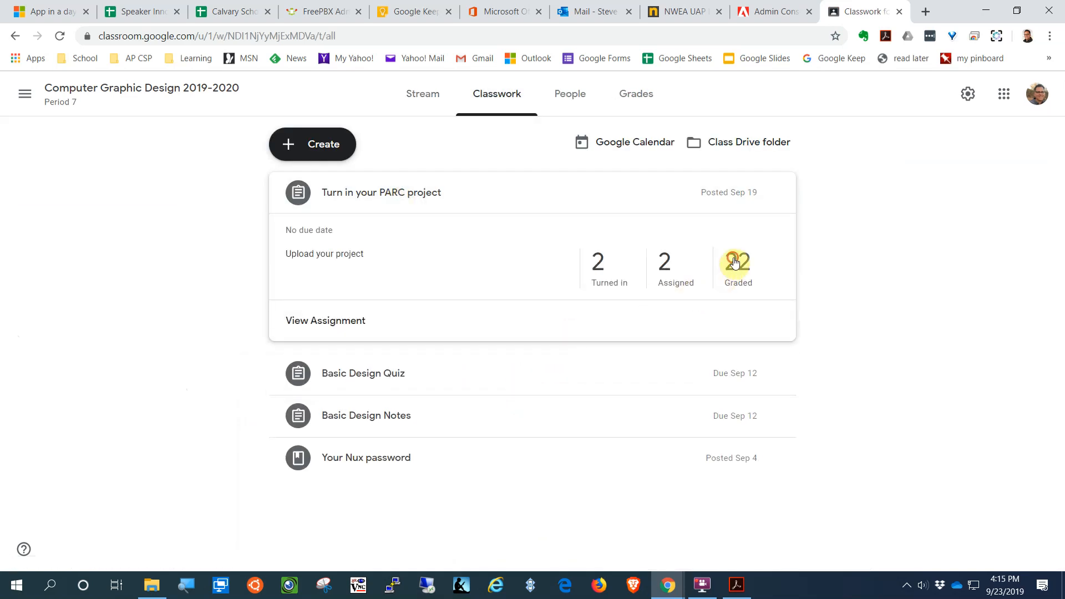
# Step: Review the Graded, Assigned and Turned in lists, then open a turned-in student's submission
pyautogui.click(735, 263)
pyautogui.scroll(-2, 876, 519)
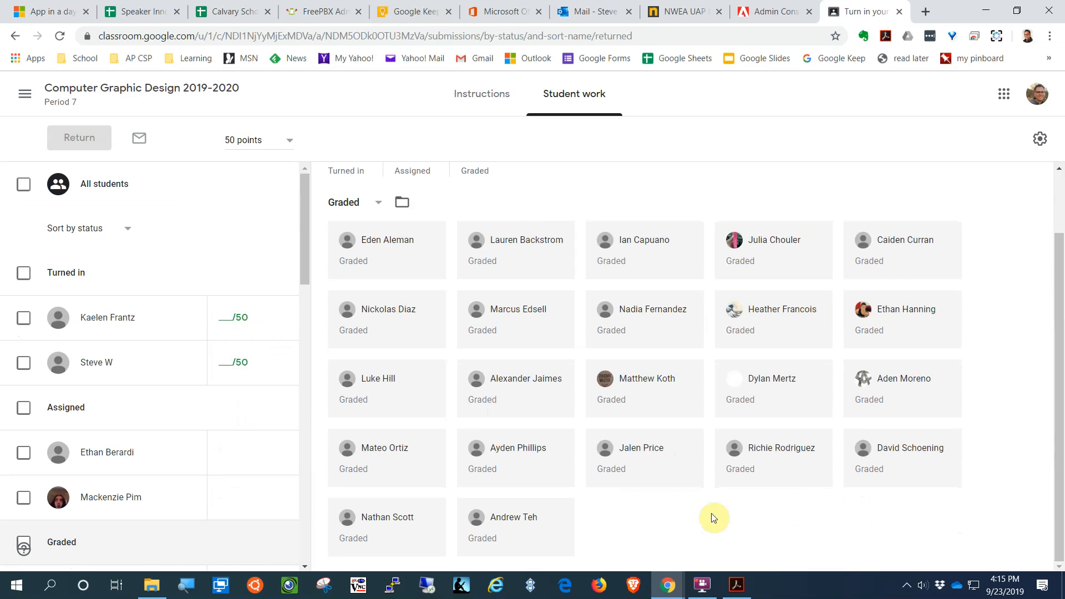
pyautogui.scroll(-6, 642, 458)
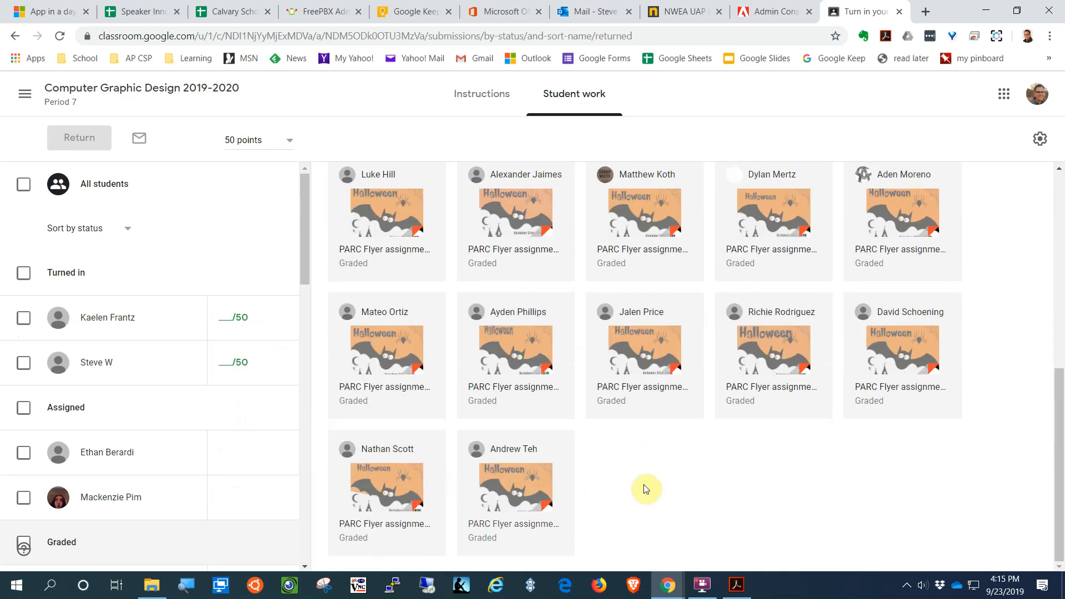
pyautogui.scroll(3, 827, 493)
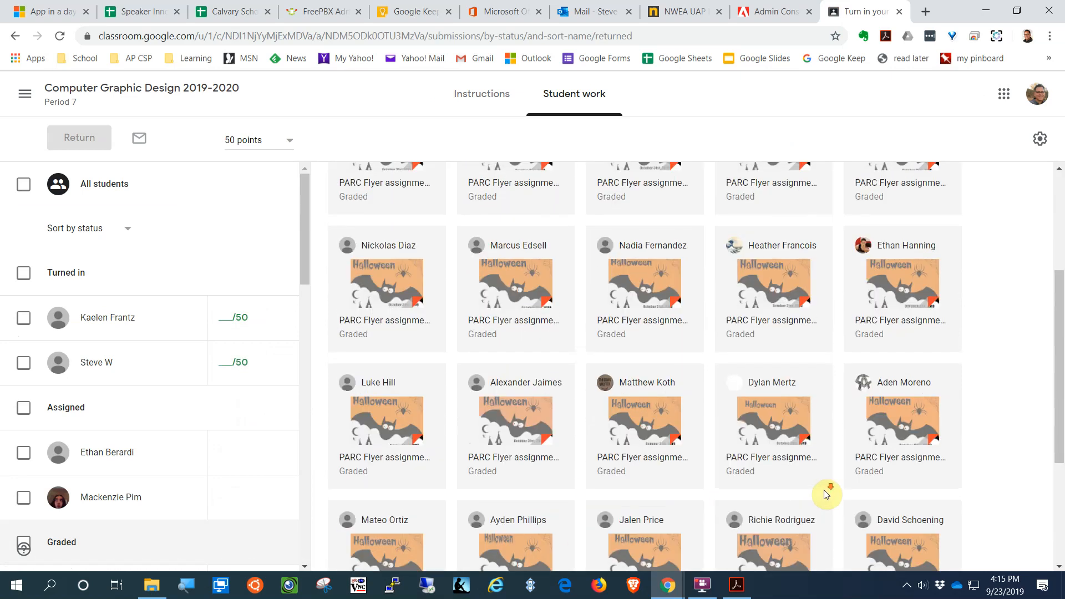
pyautogui.scroll(-3, 826, 494)
pyautogui.scroll(6, 827, 494)
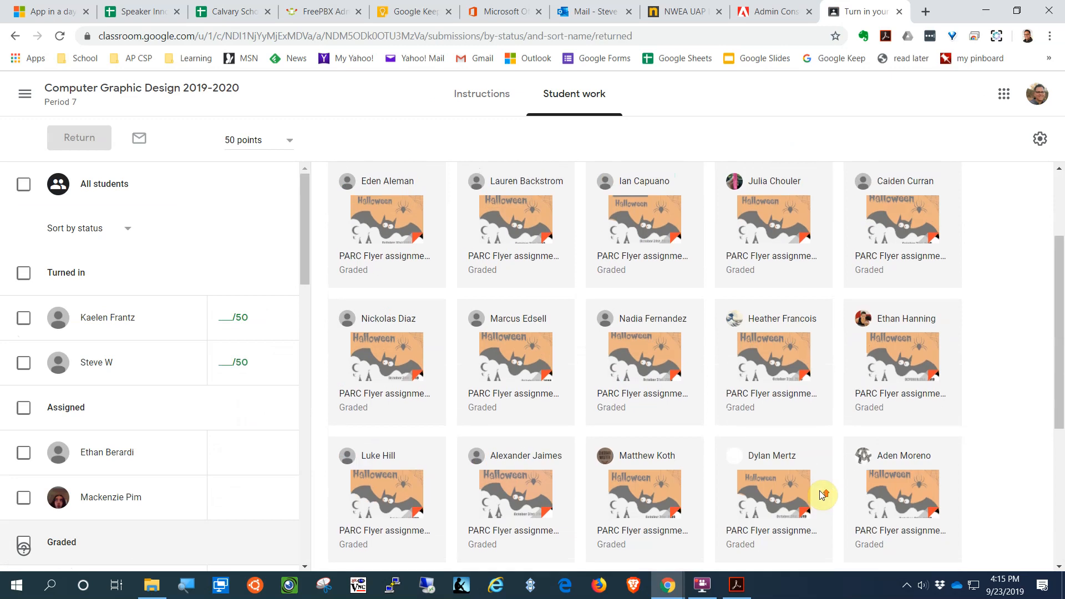
pyautogui.click(415, 232)
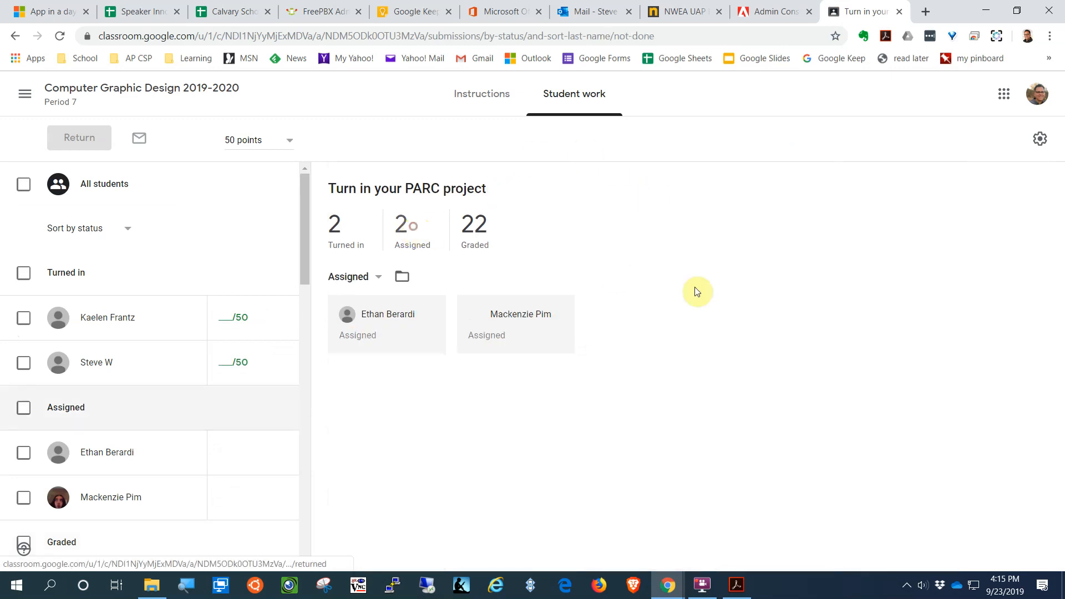
pyautogui.click(334, 236)
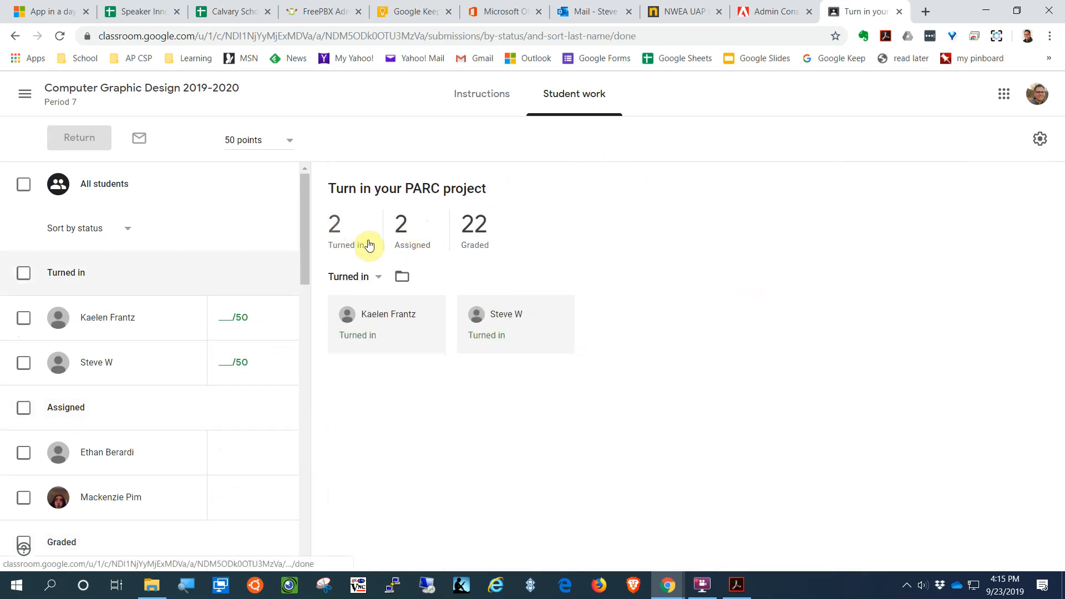
pyautogui.click(537, 354)
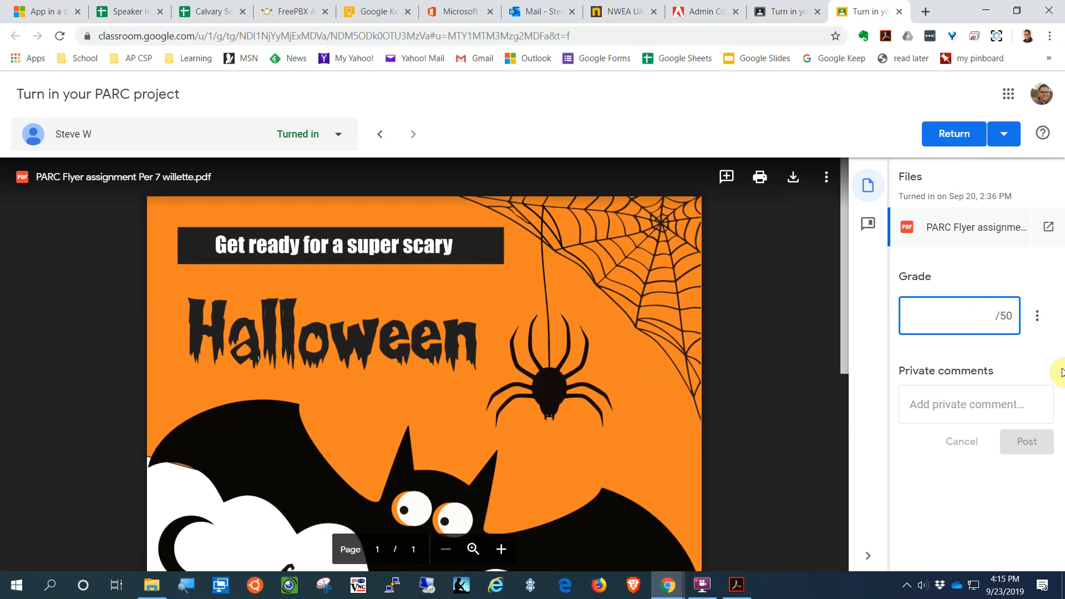
# Step: Return the PARC flyer graded 50/50 to the student, then refresh the student's Classwork page
pyautogui.click(954, 134)
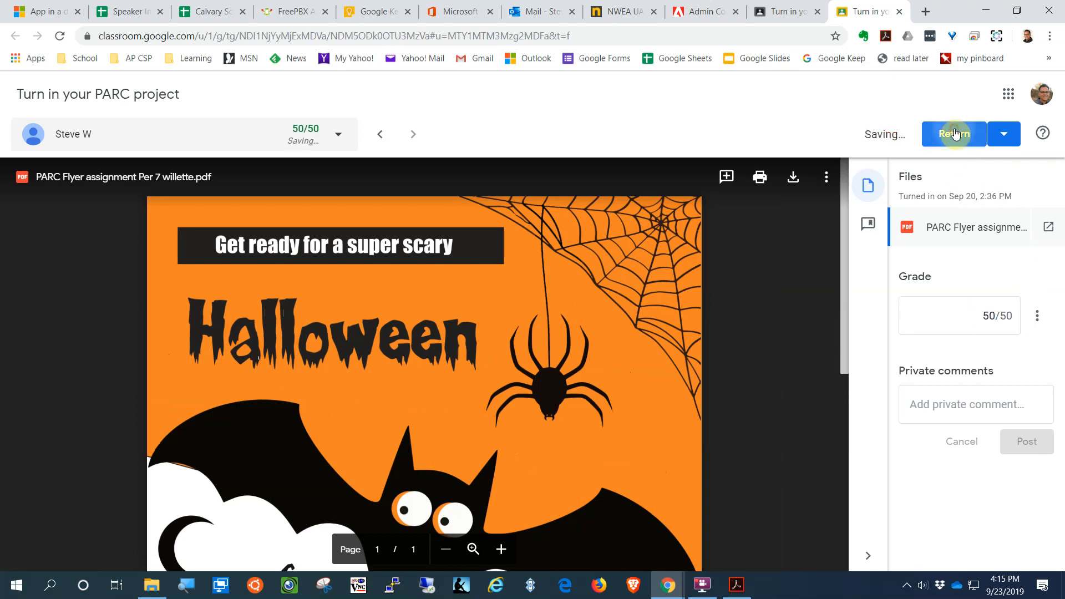
pyautogui.click(658, 377)
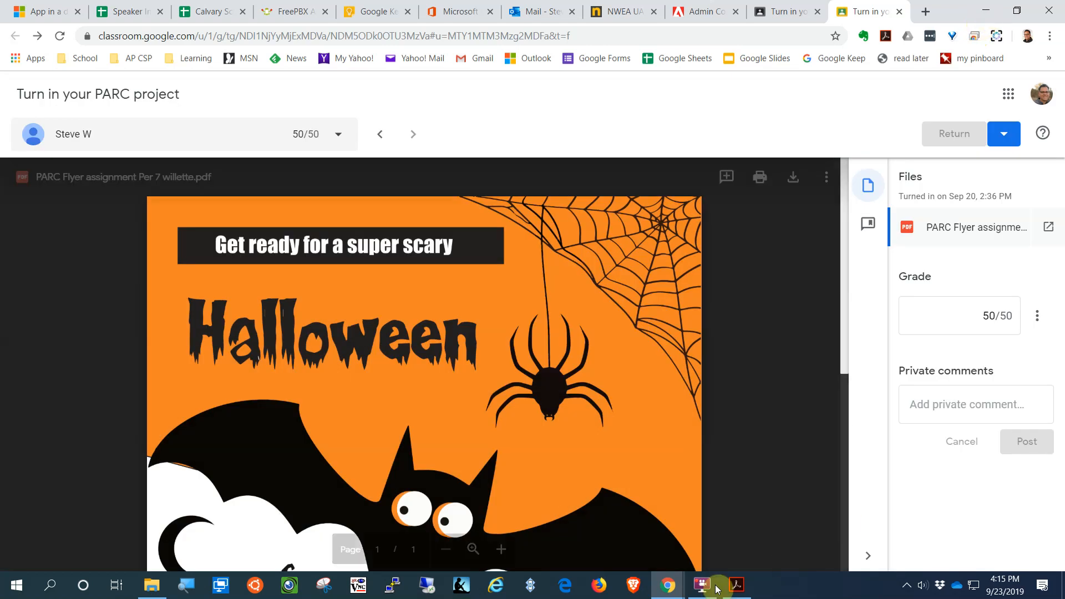
pyautogui.moveTo(671, 583)
pyautogui.click(708, 551)
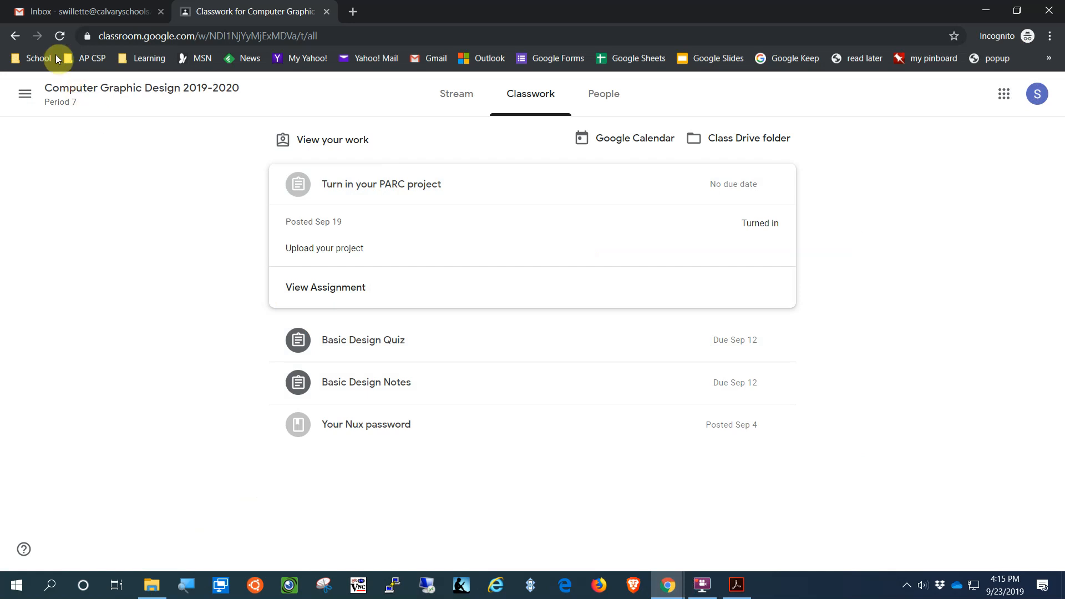
pyautogui.click(60, 36)
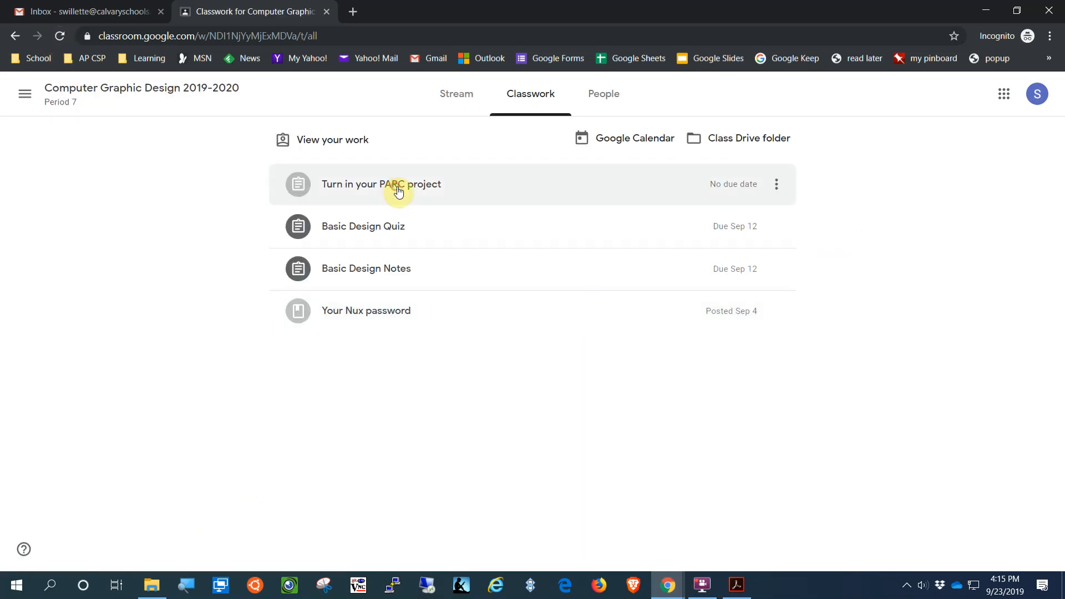
# Step: As the student, open the graded PARC project and upload PARC Flyer assignment.pdf to it
pyautogui.click(399, 188)
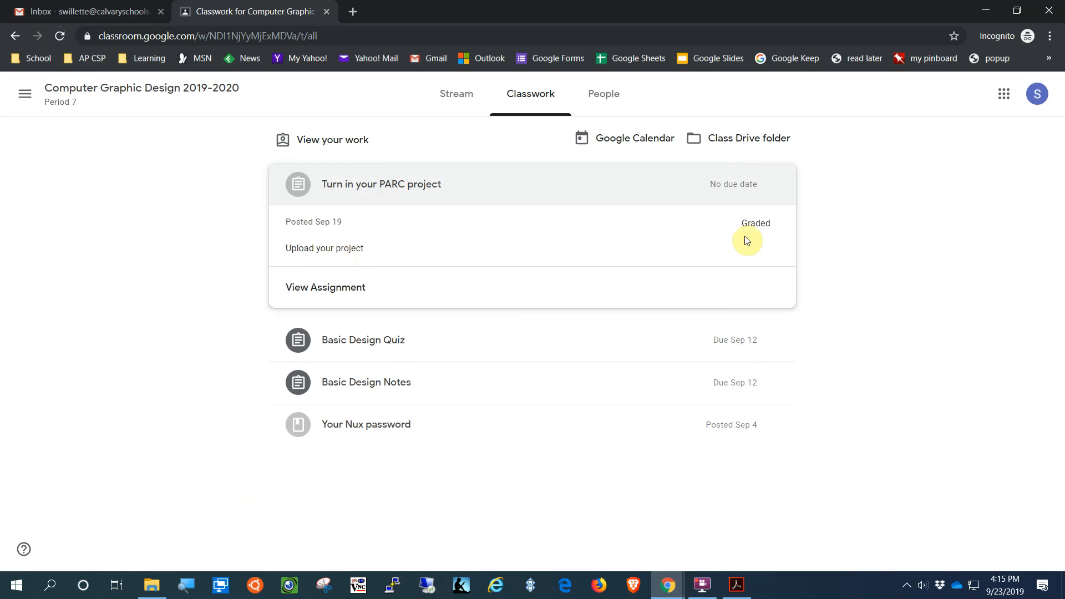
pyautogui.click(333, 287)
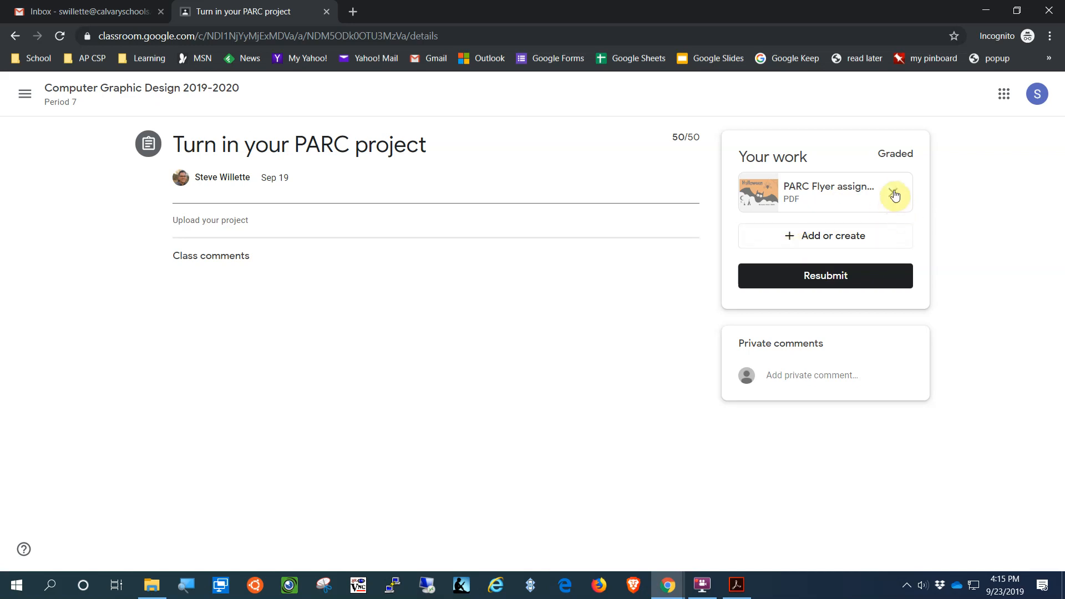
pyautogui.click(831, 239)
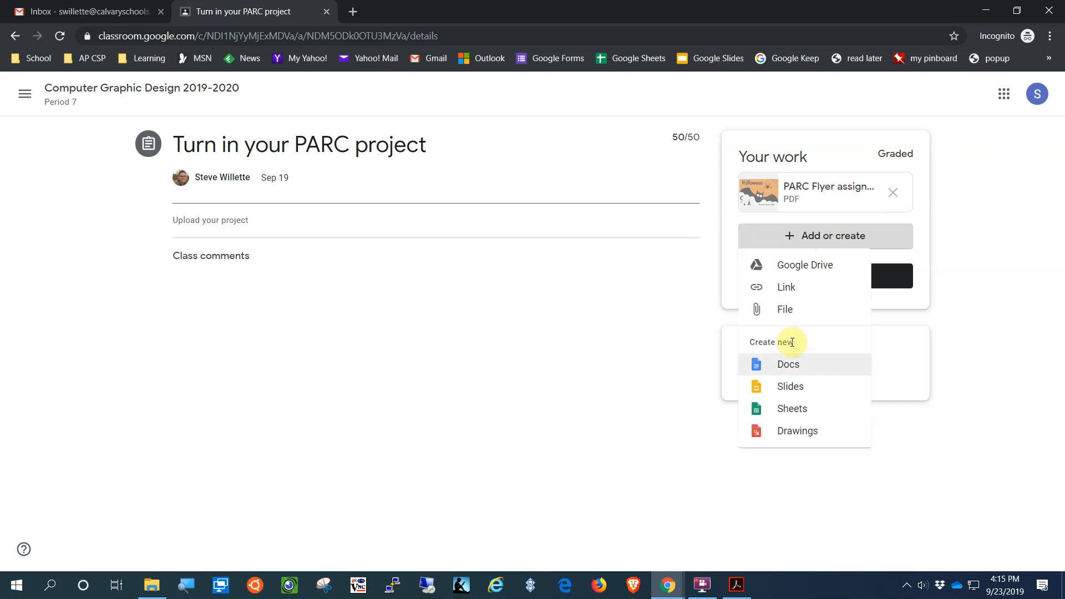
pyautogui.click(781, 313)
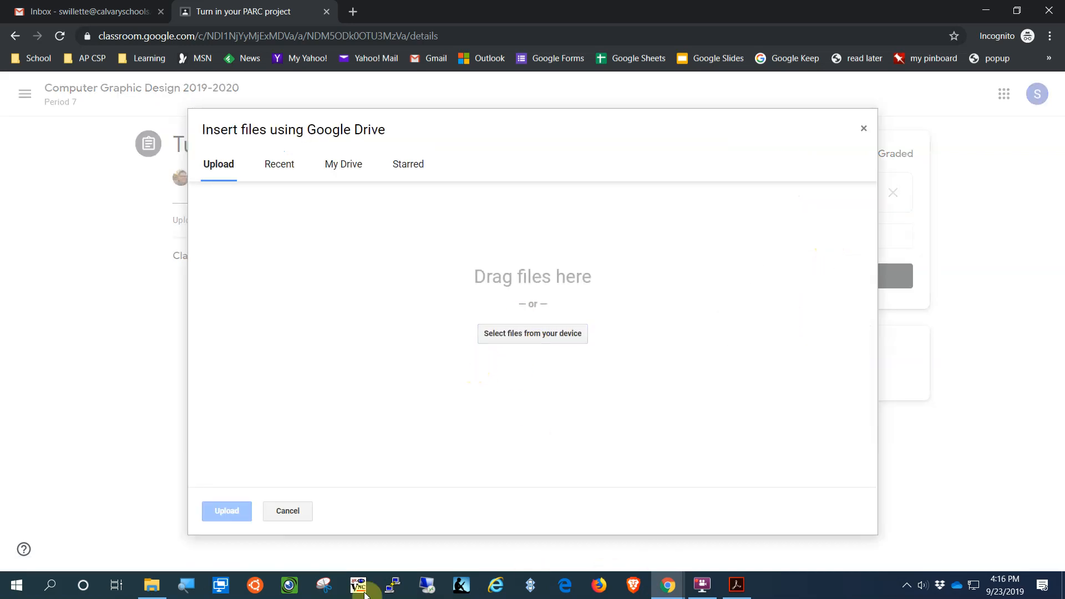
pyautogui.click(152, 585)
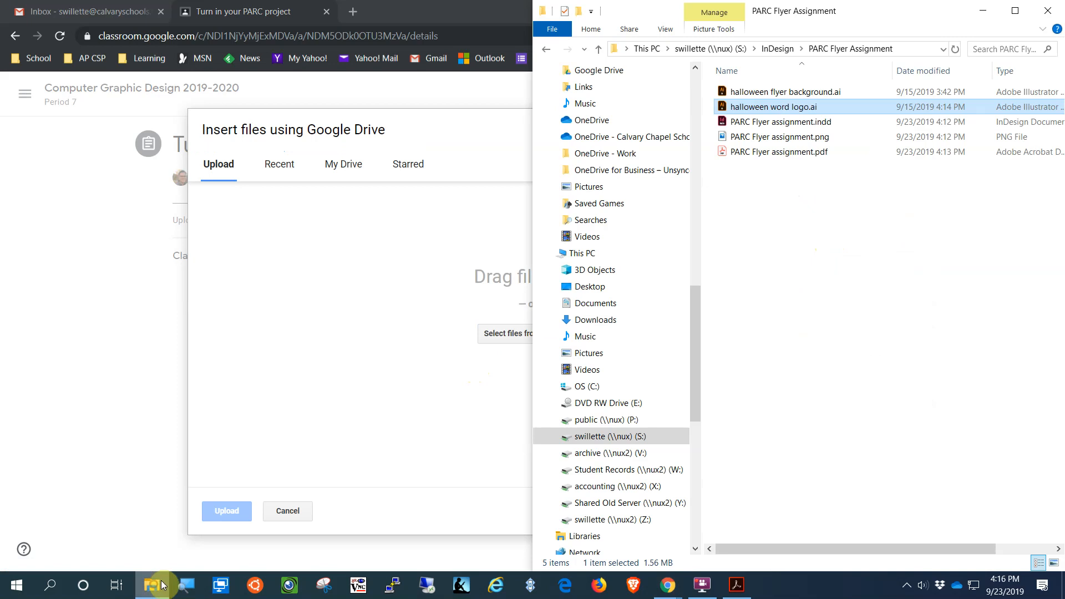
pyautogui.click(729, 157)
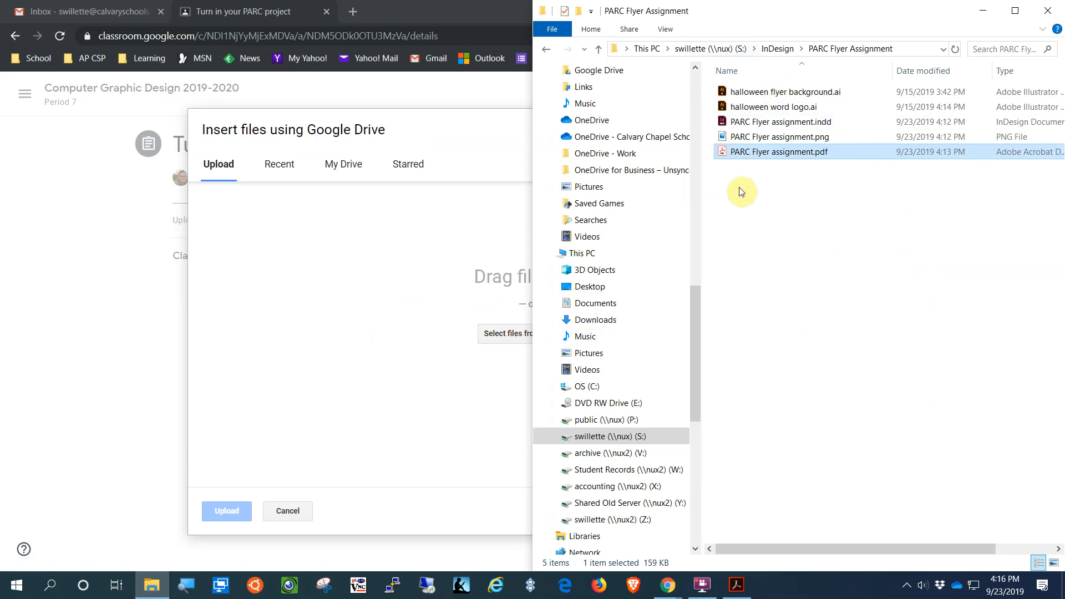
pyautogui.moveTo(724, 153); pyautogui.dragTo(460, 341)
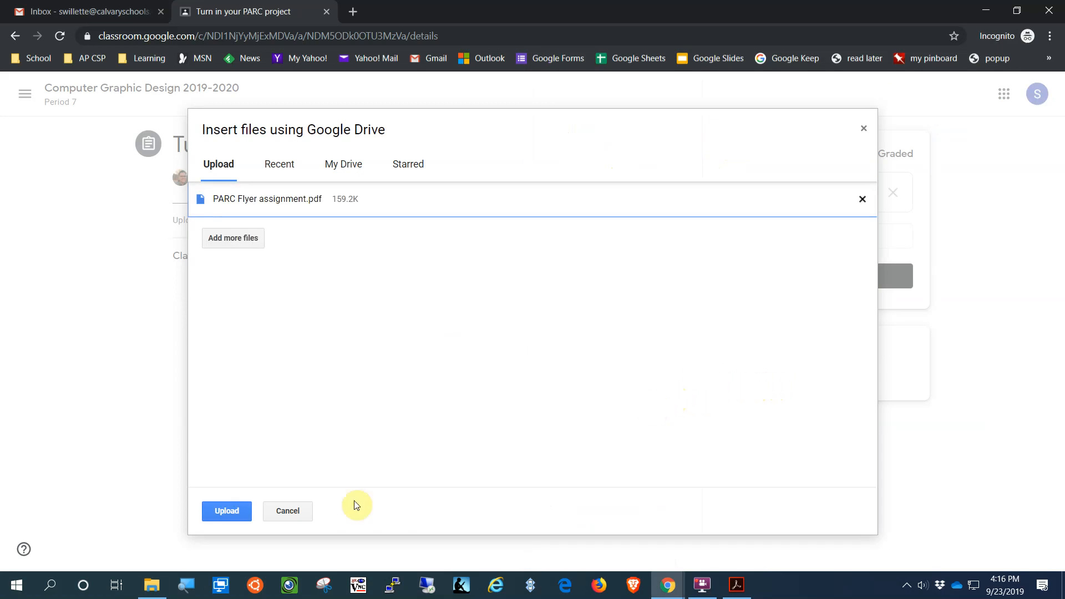
pyautogui.click(204, 513)
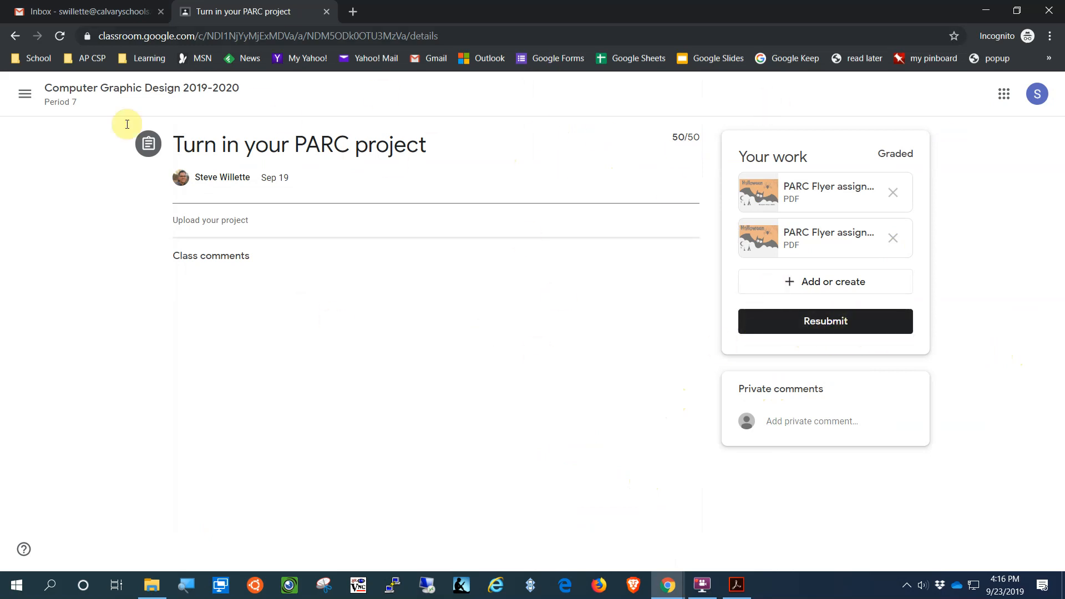
# Step: Close the student's incognito window and open Google Sites from the teacher's Google apps menu
pyautogui.click(1049, 10)
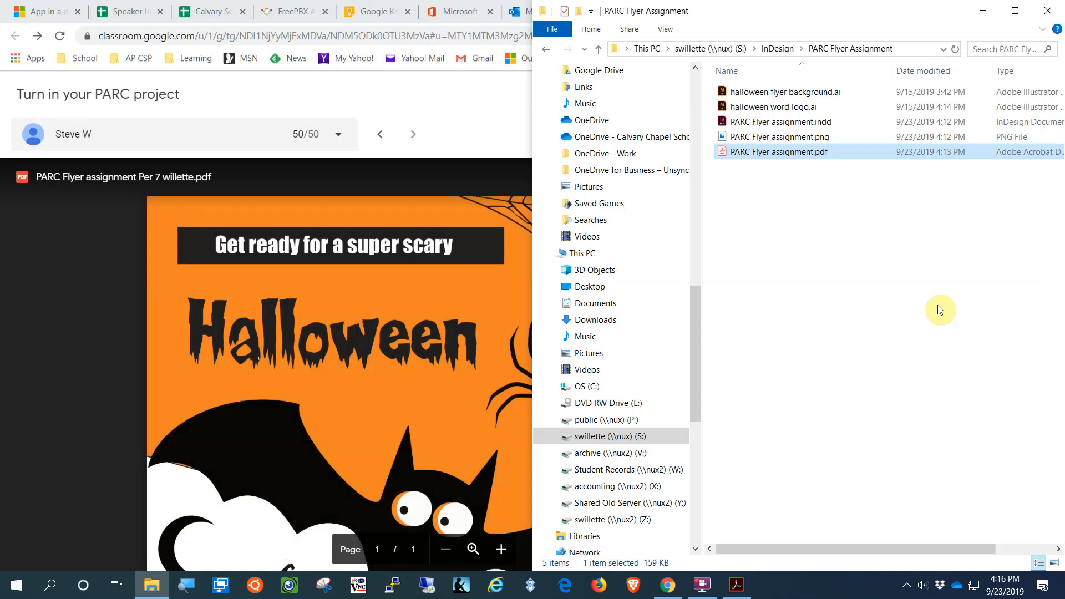
pyautogui.click(487, 101)
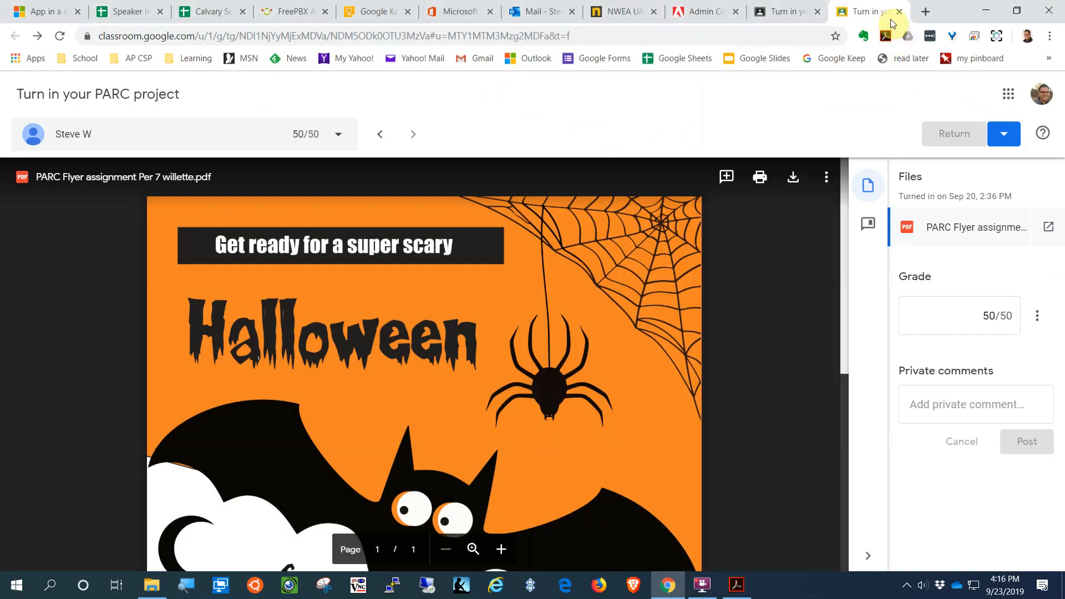
pyautogui.click(1008, 94)
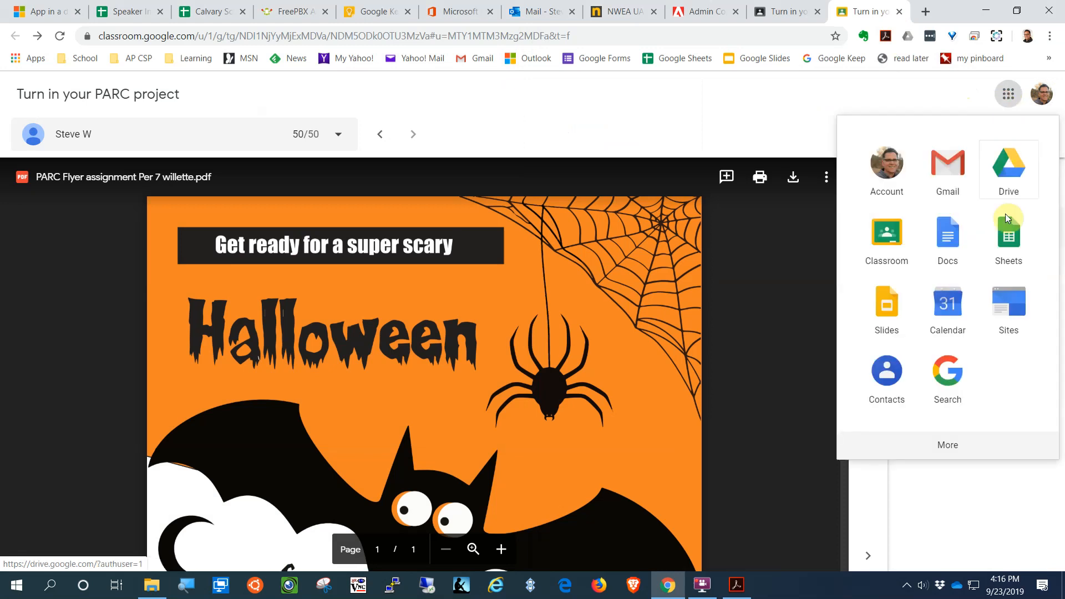
pyautogui.click(1010, 309)
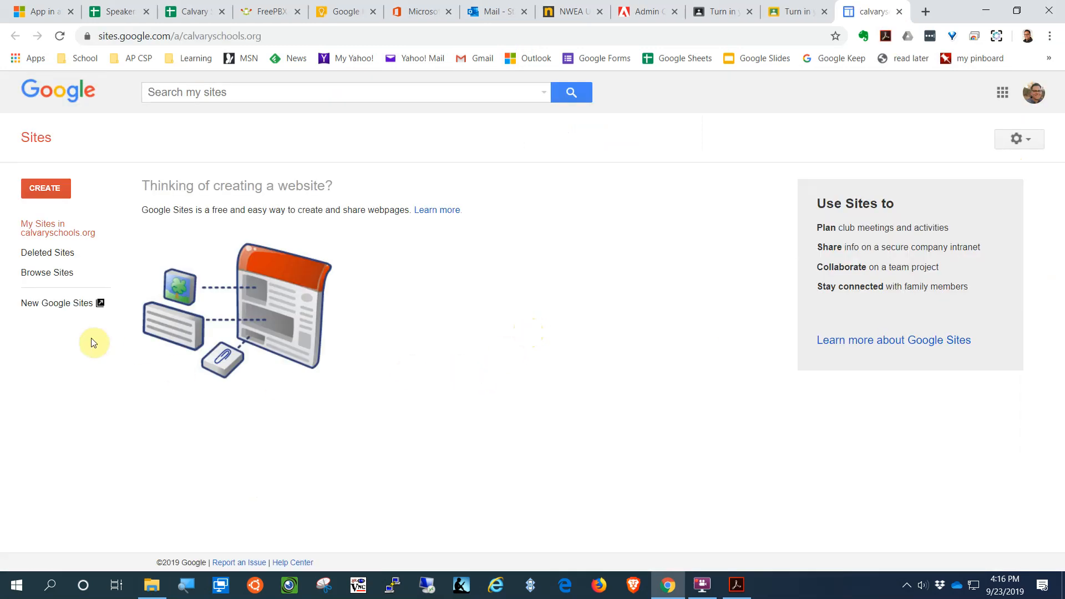
pyautogui.click(64, 304)
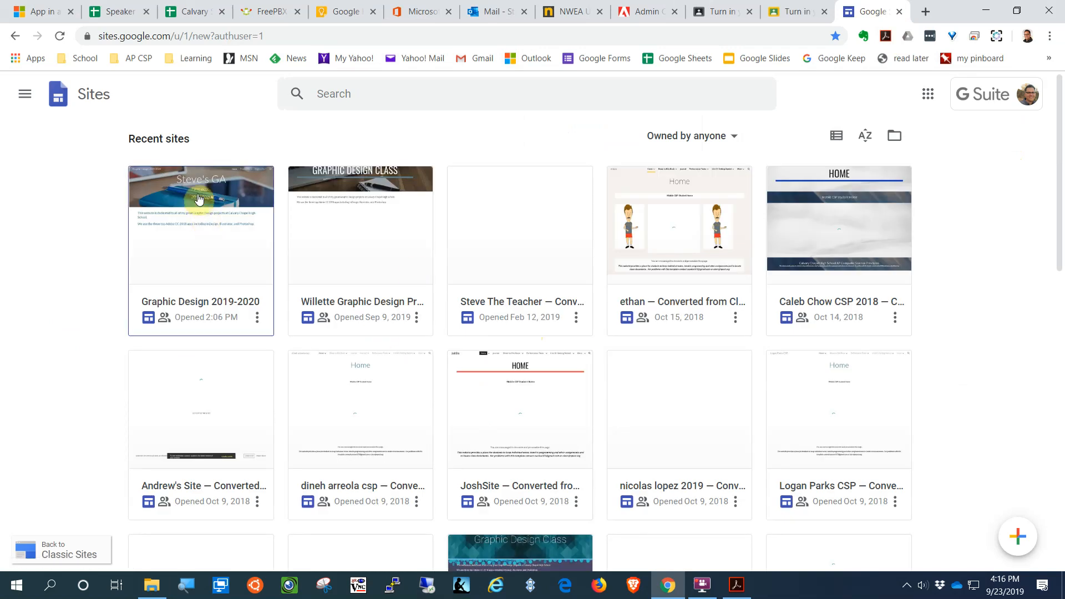
# Step: Edit the Graphic Design 2019-2020 site and scroll its Projects Per 7 page to the flyer
pyautogui.click(539, 328)
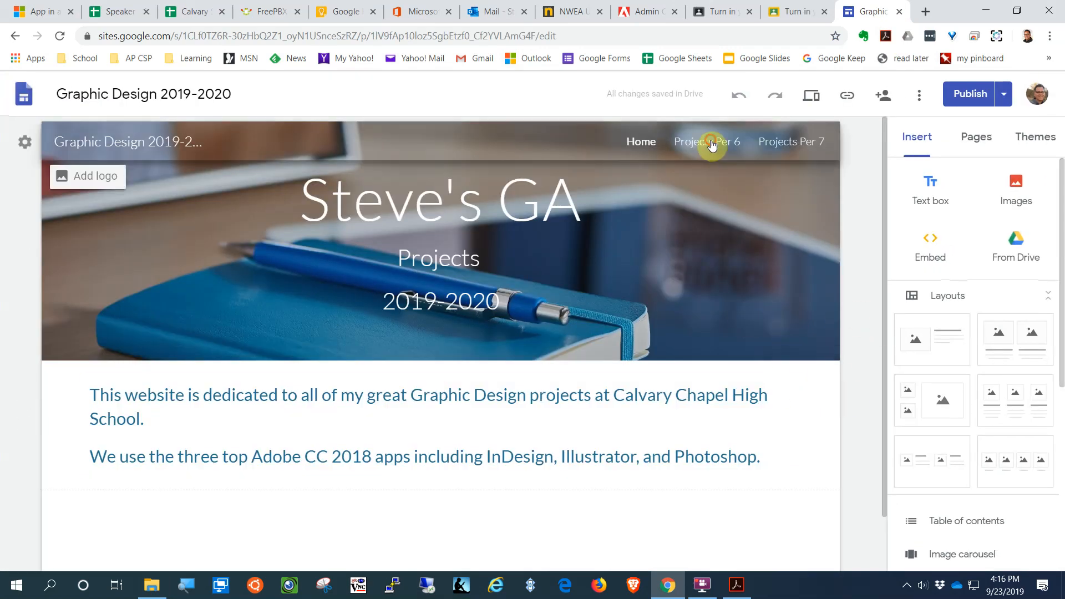
pyautogui.click(712, 143)
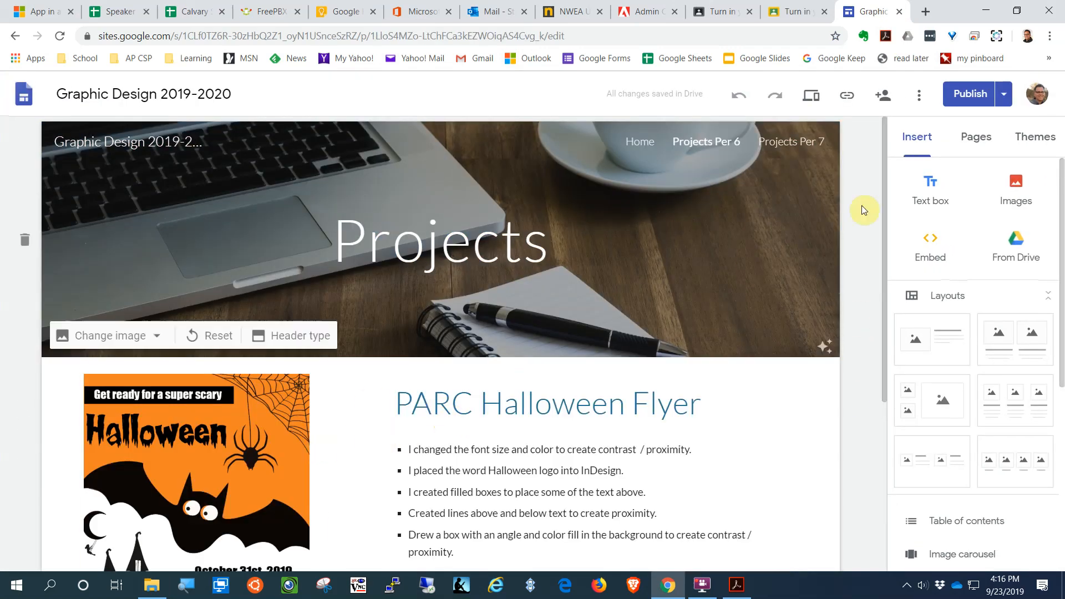
pyautogui.click(799, 145)
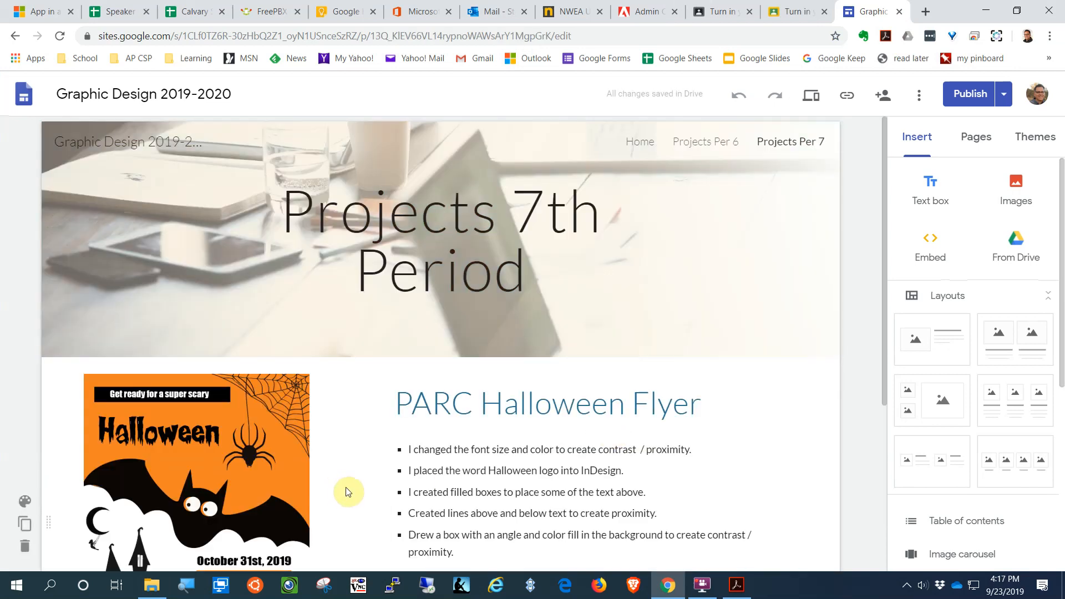
pyautogui.scroll(-5, 392, 479)
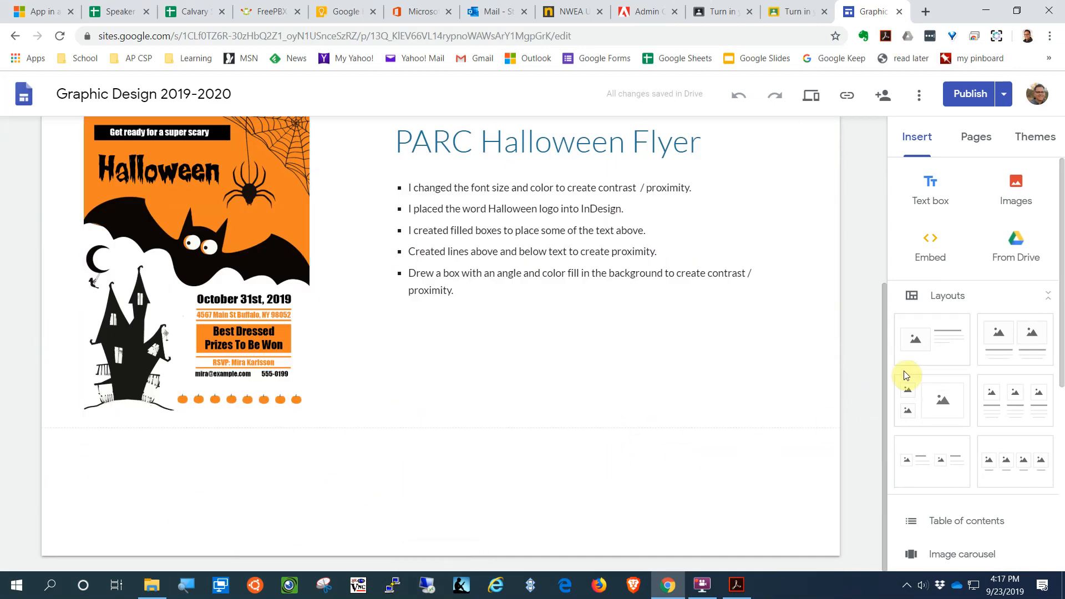
# Step: Add an image-and-text section and drop PARC Flyer assignment.png into its image placeholder
pyautogui.moveTo(522, 513); pyautogui.dragTo(250, 500)
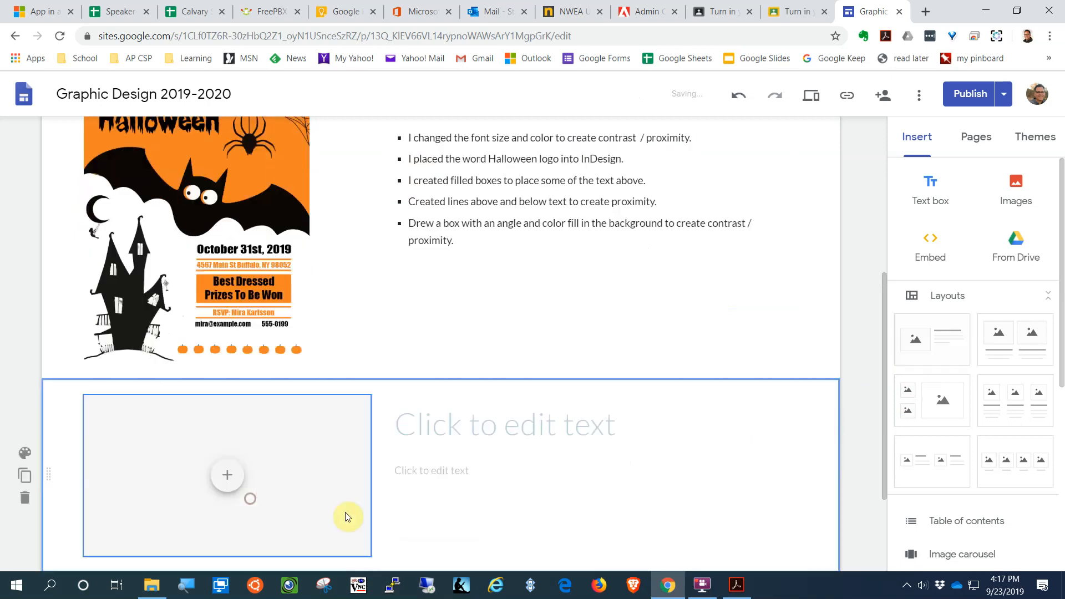
pyautogui.scroll(1, 546, 397)
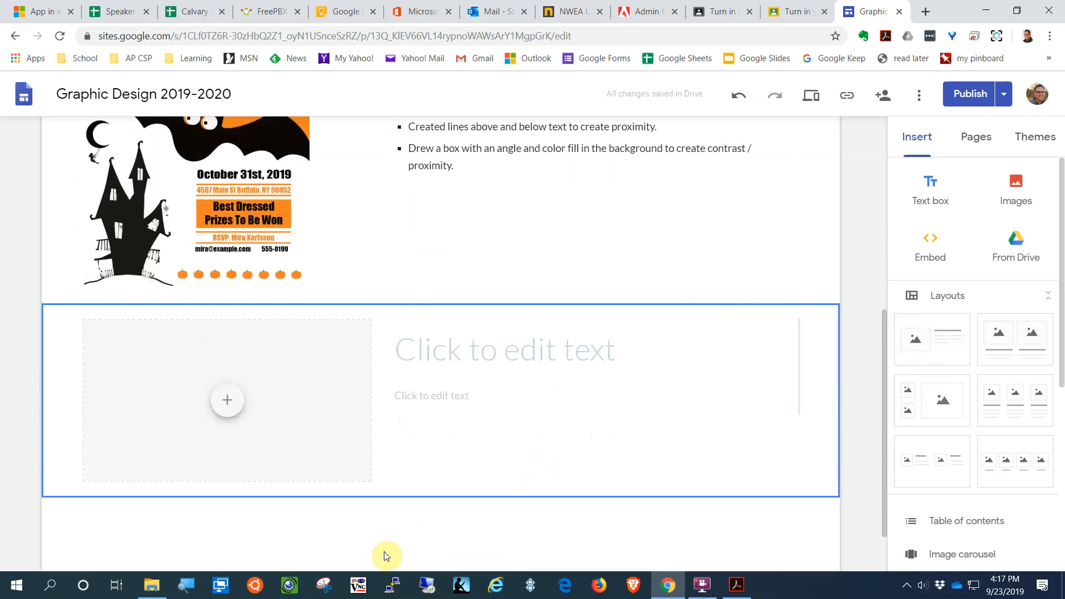
pyautogui.click(148, 587)
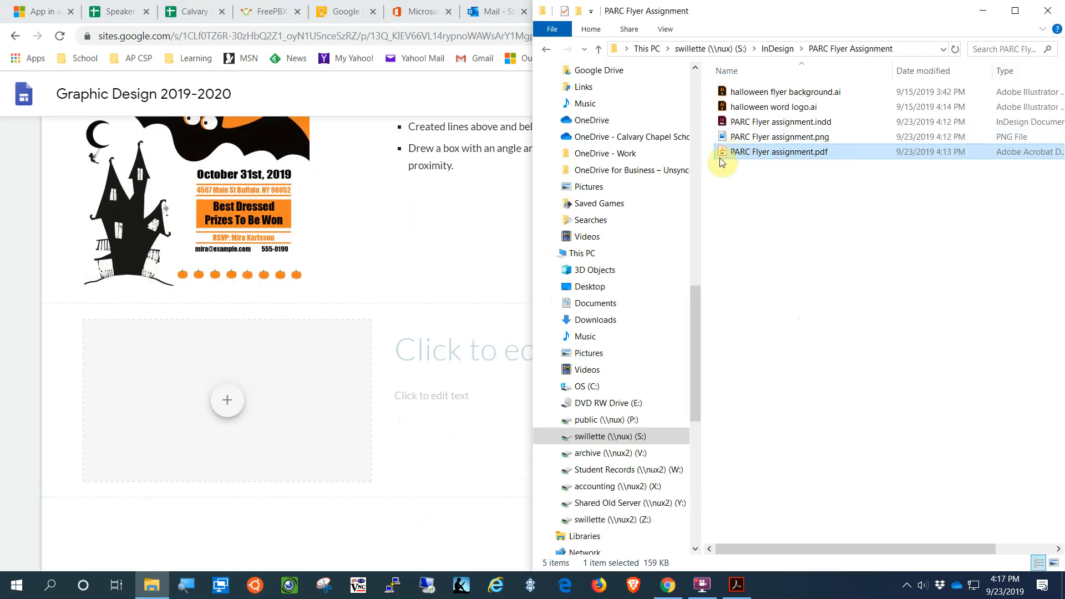
pyautogui.click(735, 141)
pyautogui.moveTo(735, 141); pyautogui.dragTo(278, 433)
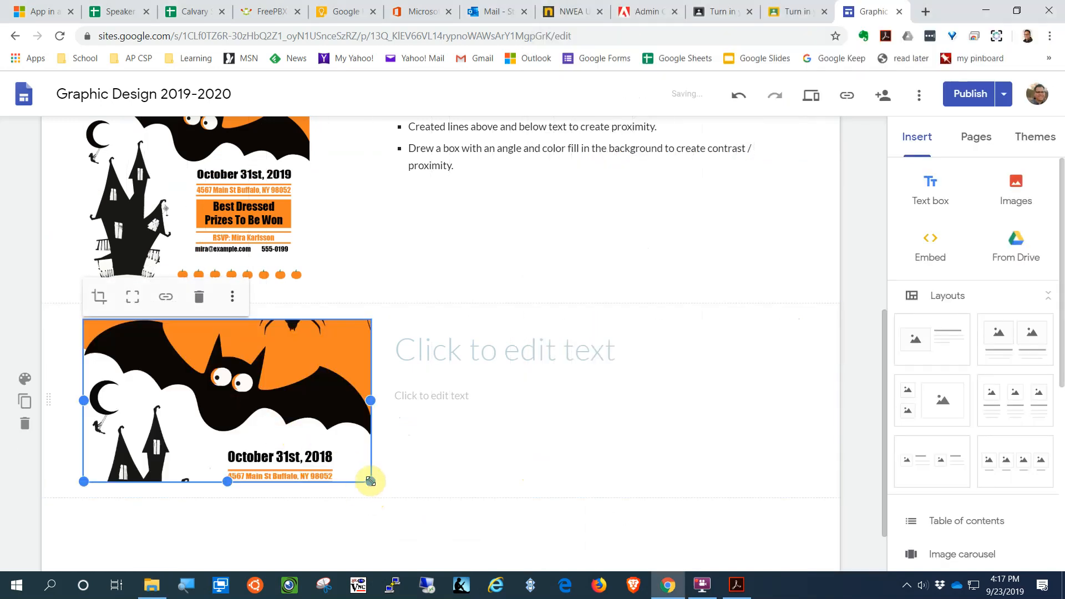
# Step: Resize the flyer image so the whole flyer shows, fine-tuning its height
pyautogui.moveTo(371, 482); pyautogui.dragTo(271, 563)
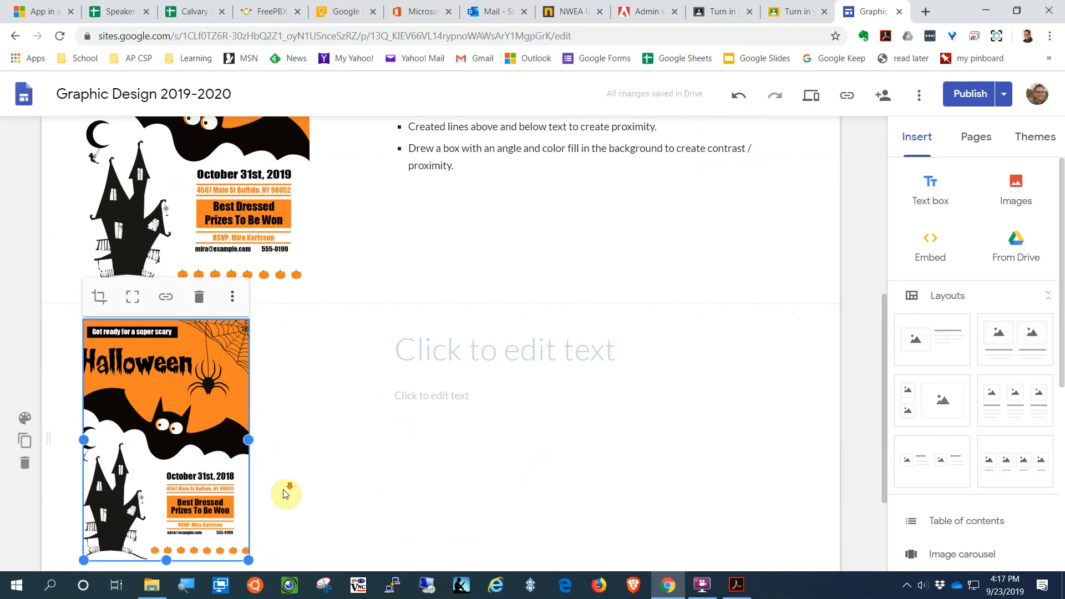
pyautogui.scroll(-1, 248, 464)
pyautogui.moveTo(252, 493)
pyautogui.mouseDown()
pyautogui.moveTo(258, 504)
pyautogui.moveTo(233, 509)
pyautogui.moveTo(283, 523)
pyautogui.moveTo(280, 487)
pyautogui.moveTo(273, 496)
pyautogui.moveTo(247, 488)
pyautogui.mouseUp()
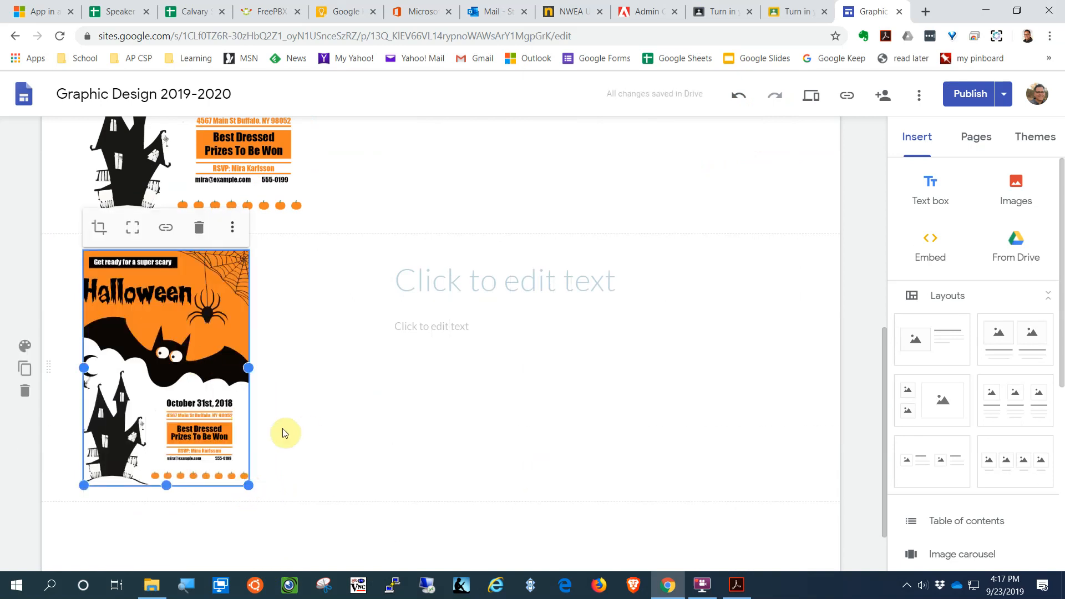
pyautogui.moveTo(248, 482); pyautogui.dragTo(253, 490)
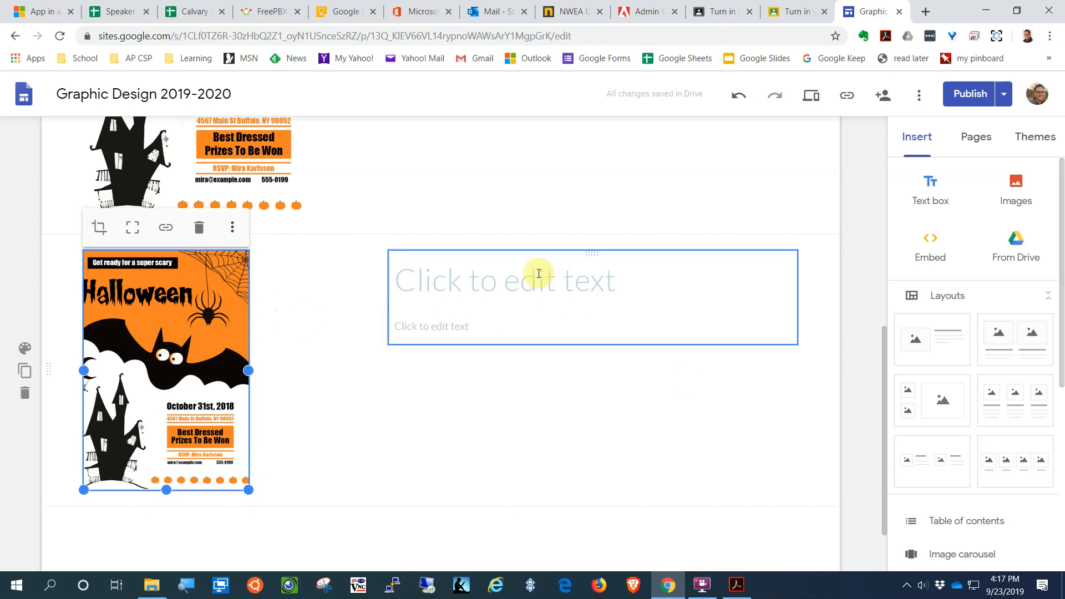
pyautogui.scroll(1, 555, 322)
pyautogui.scroll(-1, 565, 337)
pyautogui.scroll(3, 491, 192)
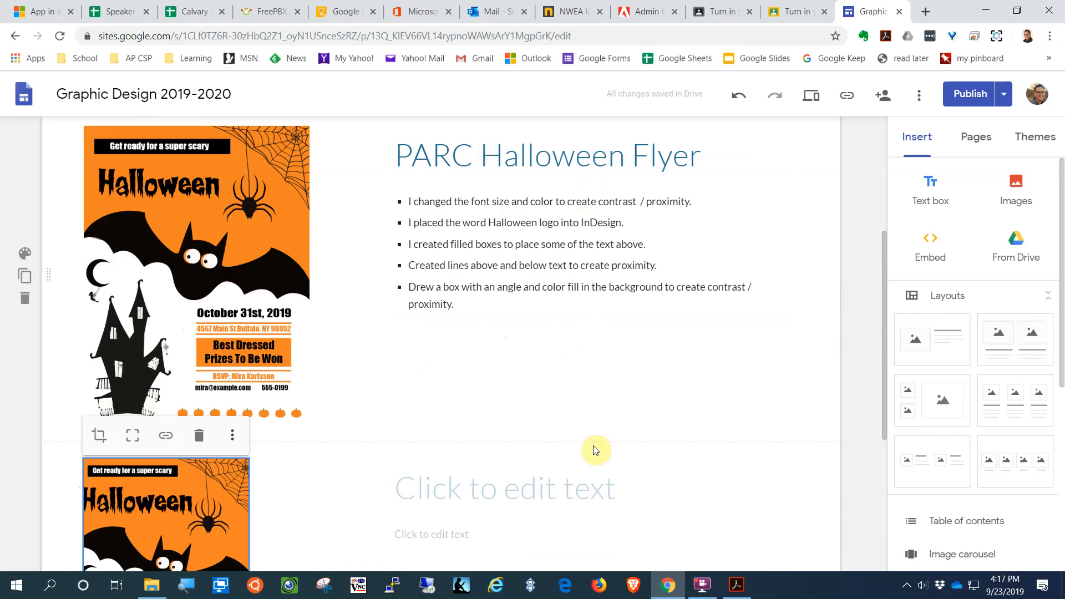
pyautogui.click(498, 482)
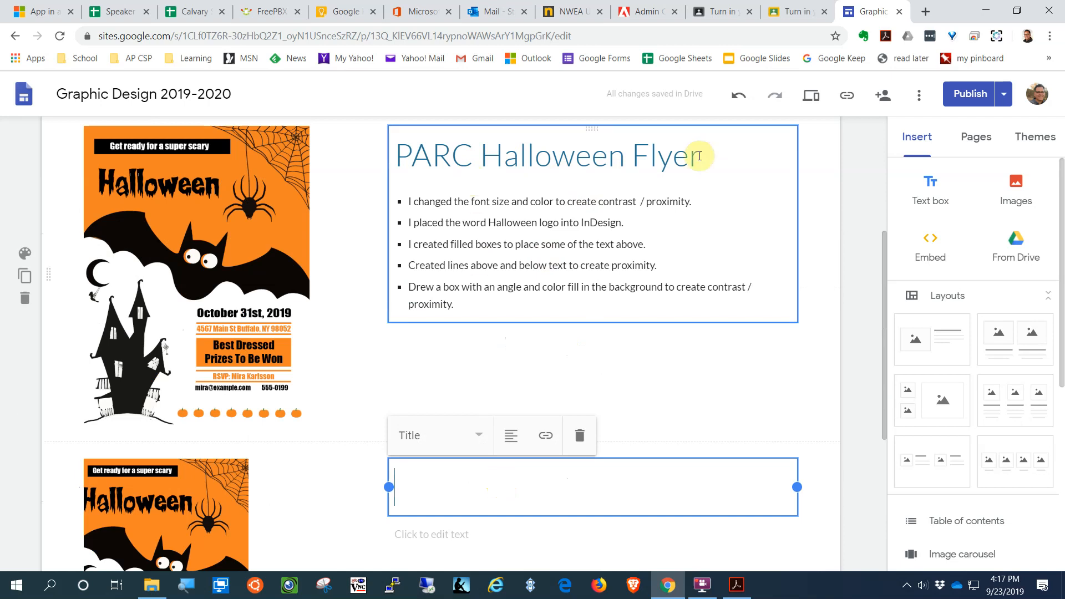
pyautogui.scroll(-2, 499, 377)
pyautogui.moveTo(415, 408); pyautogui.dragTo(566, 432)
pyautogui.scroll(-6, 564, 430)
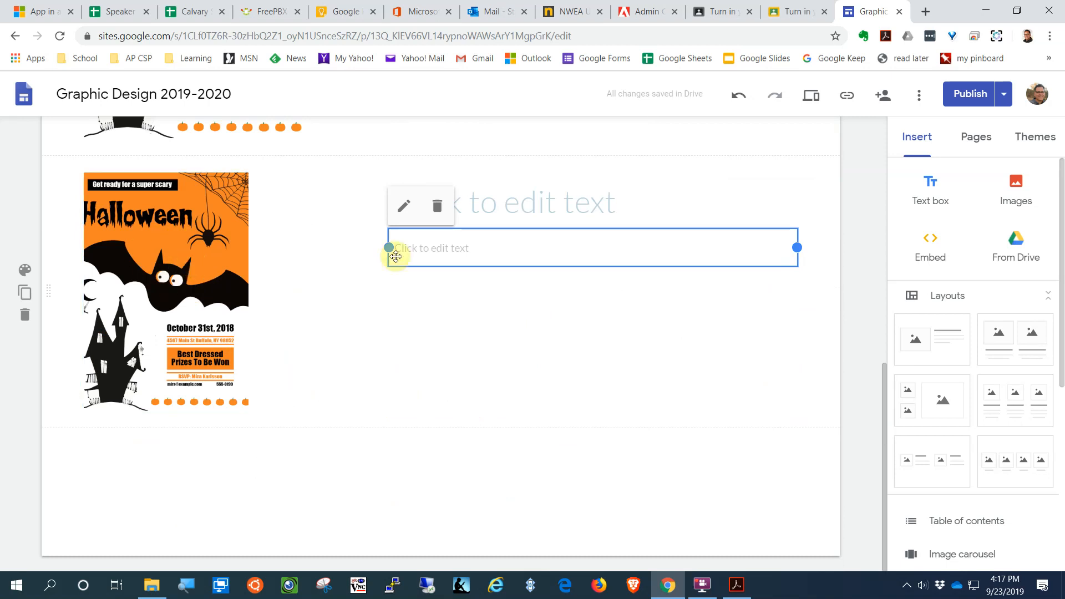
# Step: In a new tab, switch to the second Google account and open Google Drive
pyautogui.click(925, 11)
pyautogui.click(1044, 93)
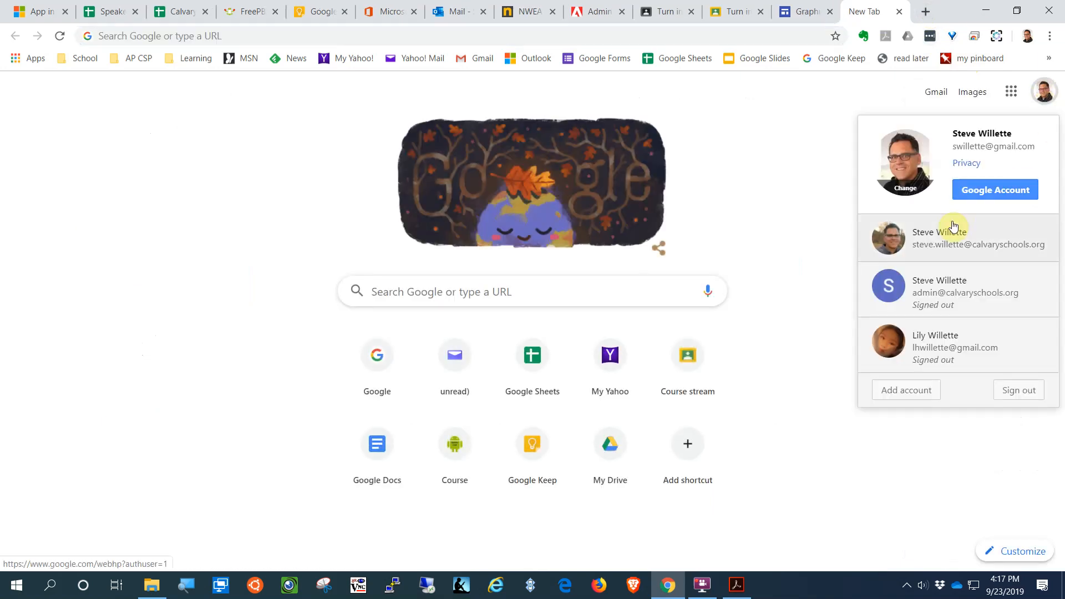
pyautogui.click(932, 252)
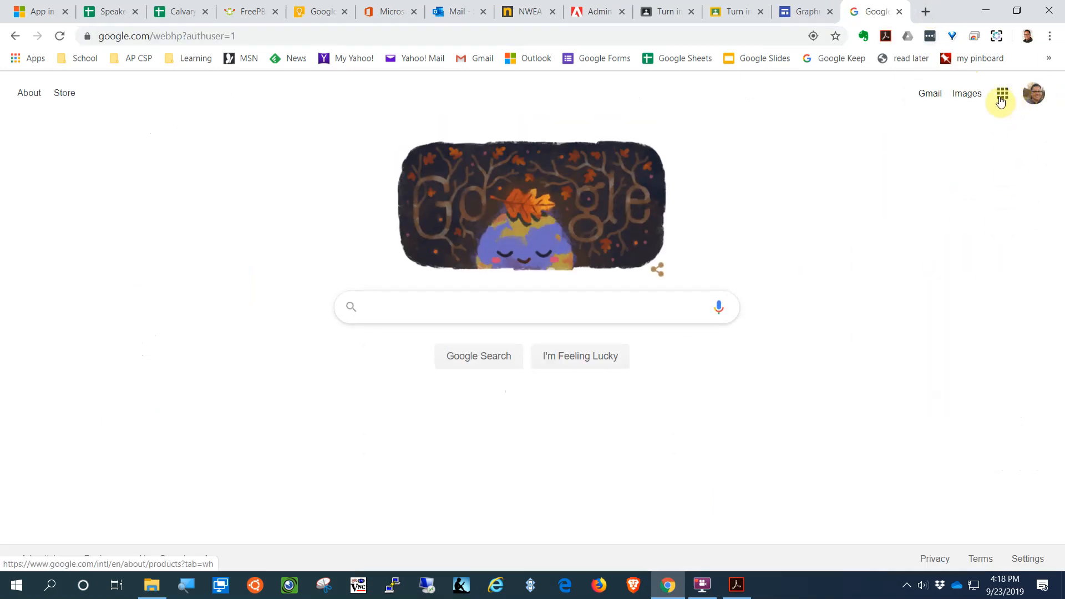
pyautogui.click(1000, 96)
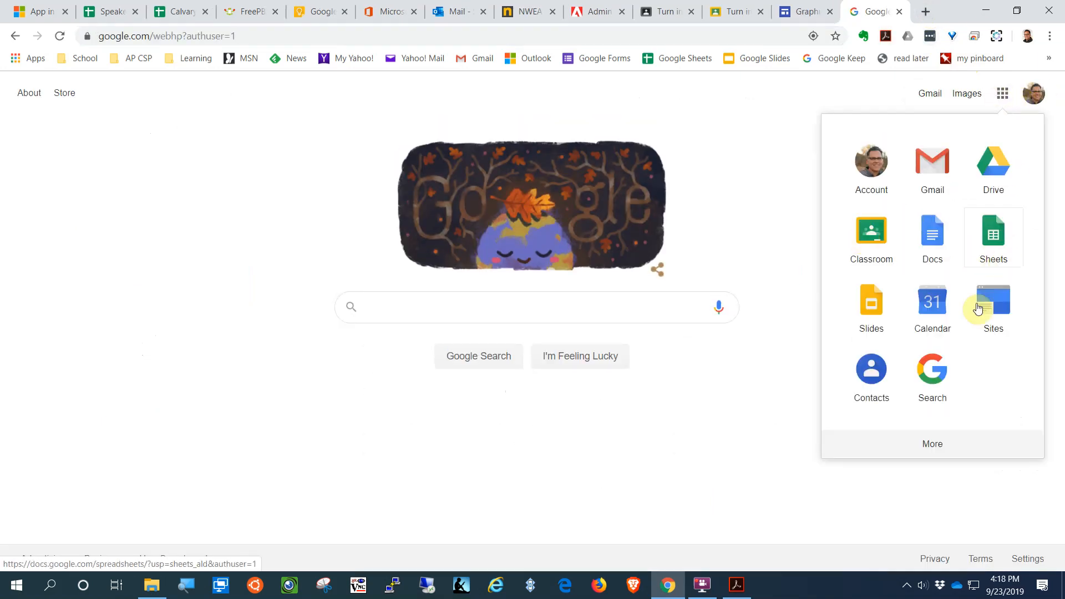
pyautogui.click(996, 177)
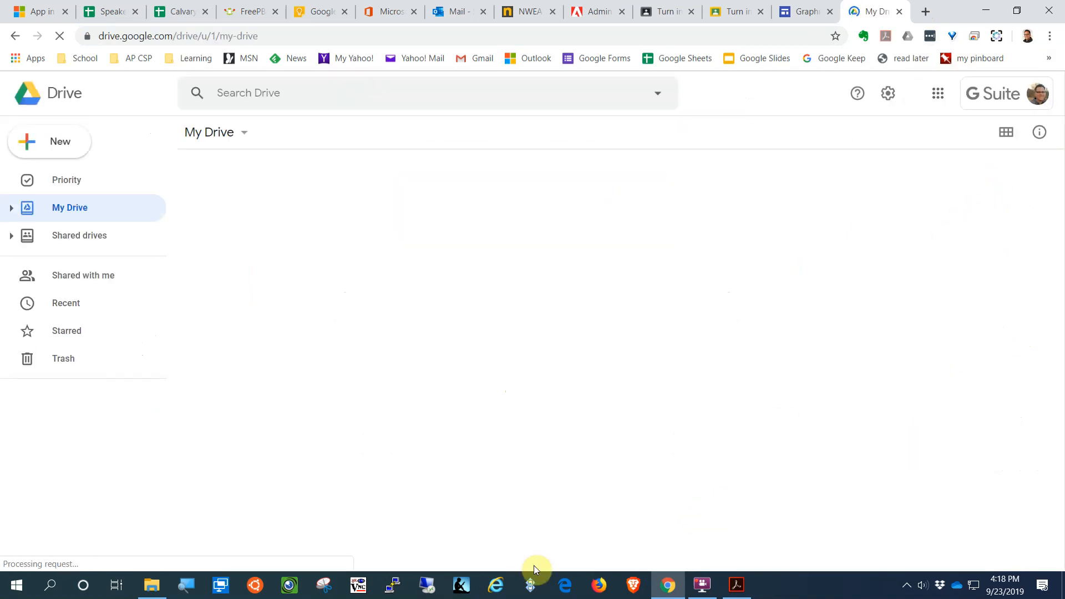
# Step: Upload PARC Flyer assignment.pdf from the flyer folder into My Drive
pyautogui.click(150, 585)
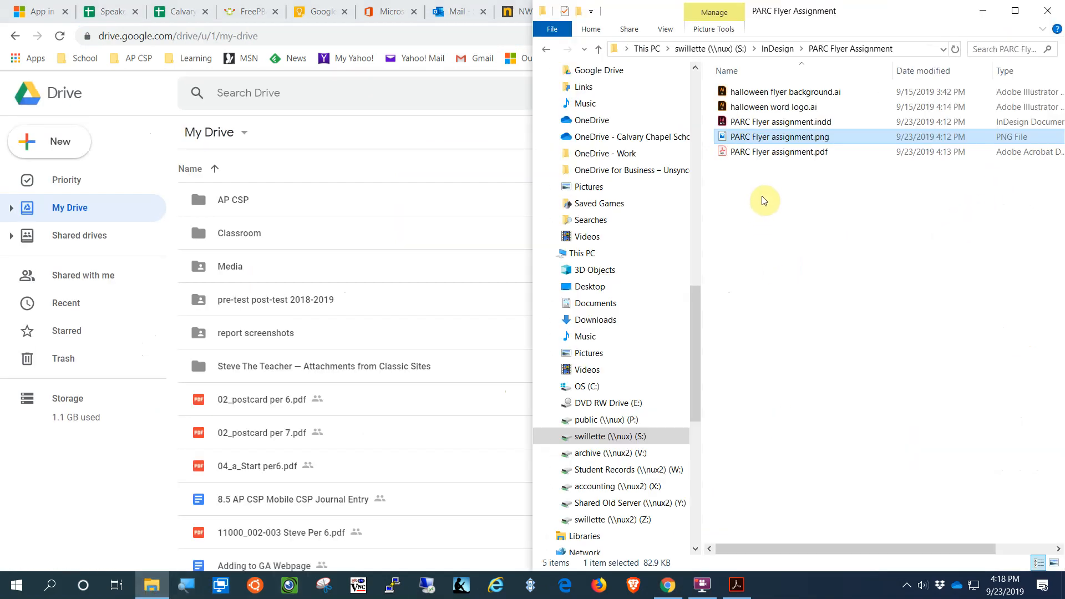
pyautogui.click(753, 156)
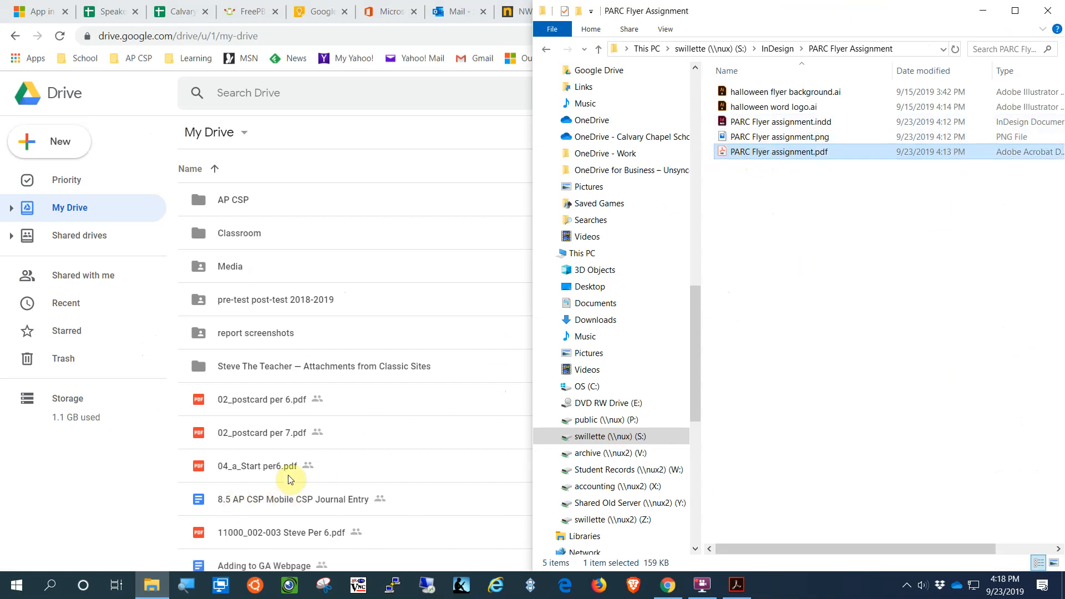
pyautogui.click(313, 467)
pyautogui.scroll(-10, 316, 472)
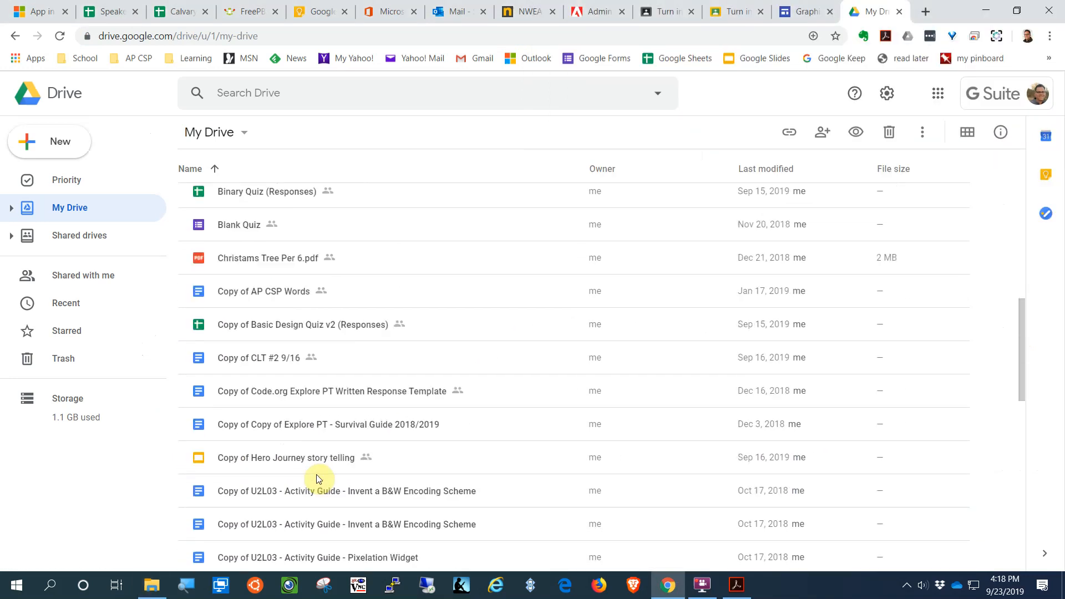
pyautogui.scroll(-12, 318, 479)
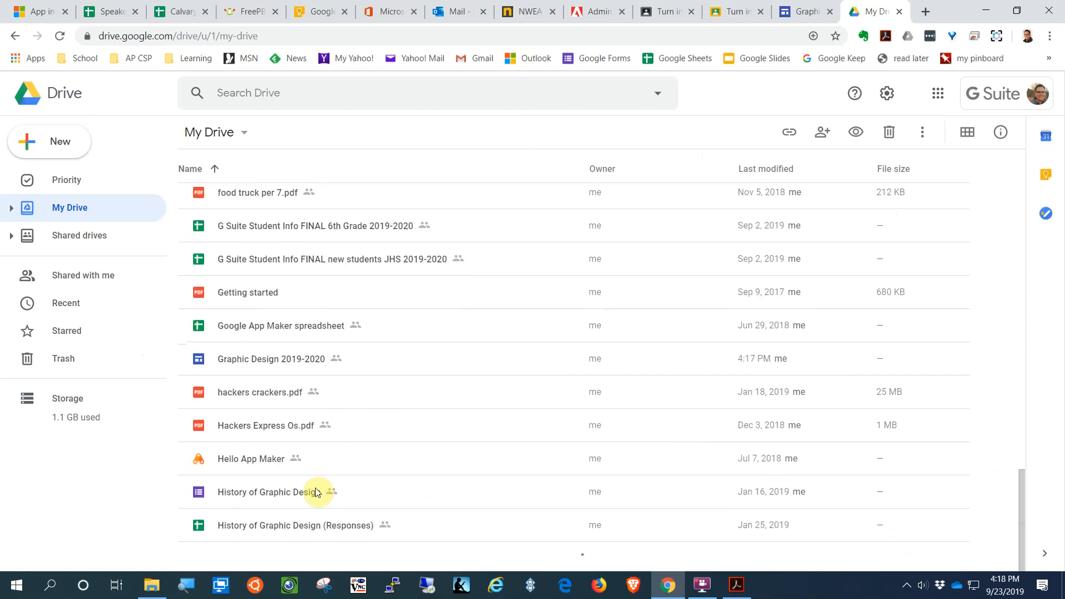
pyautogui.scroll(-15, 317, 492)
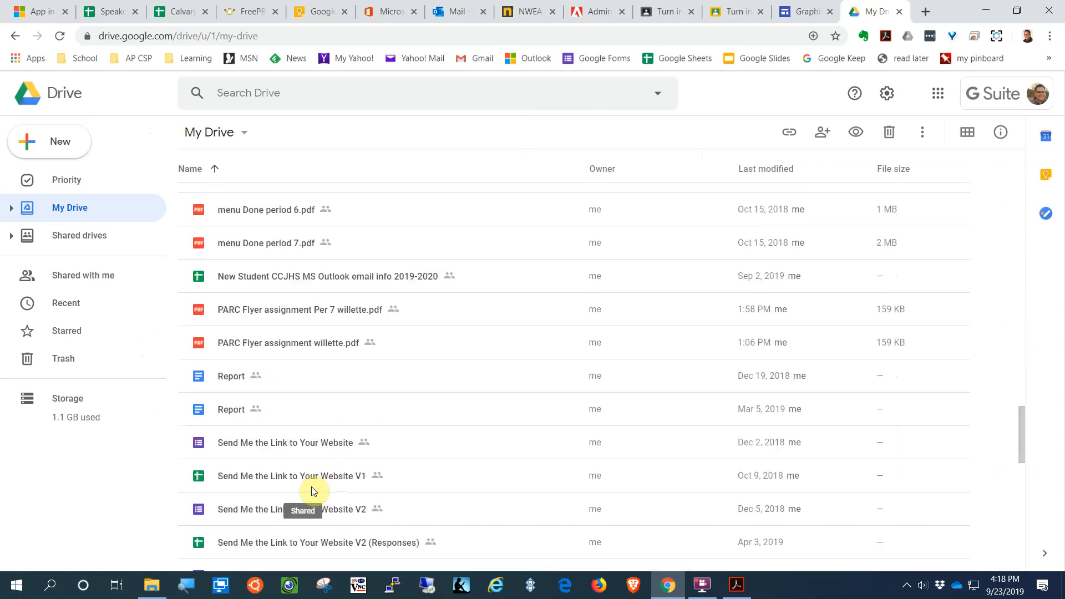
pyautogui.scroll(-5, 313, 491)
pyautogui.scroll(9, 314, 490)
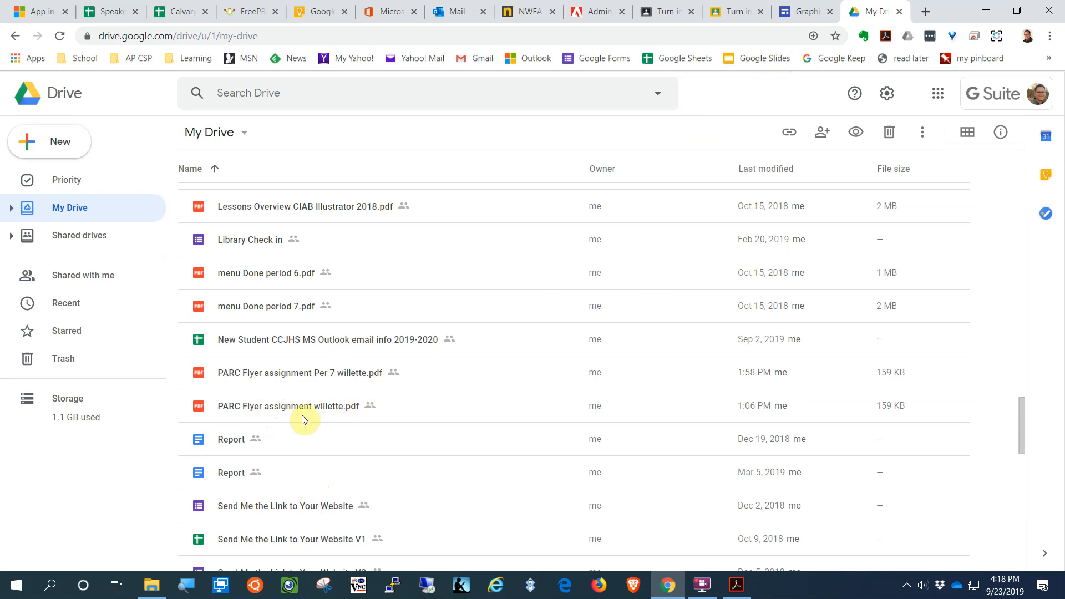
pyautogui.click(151, 585)
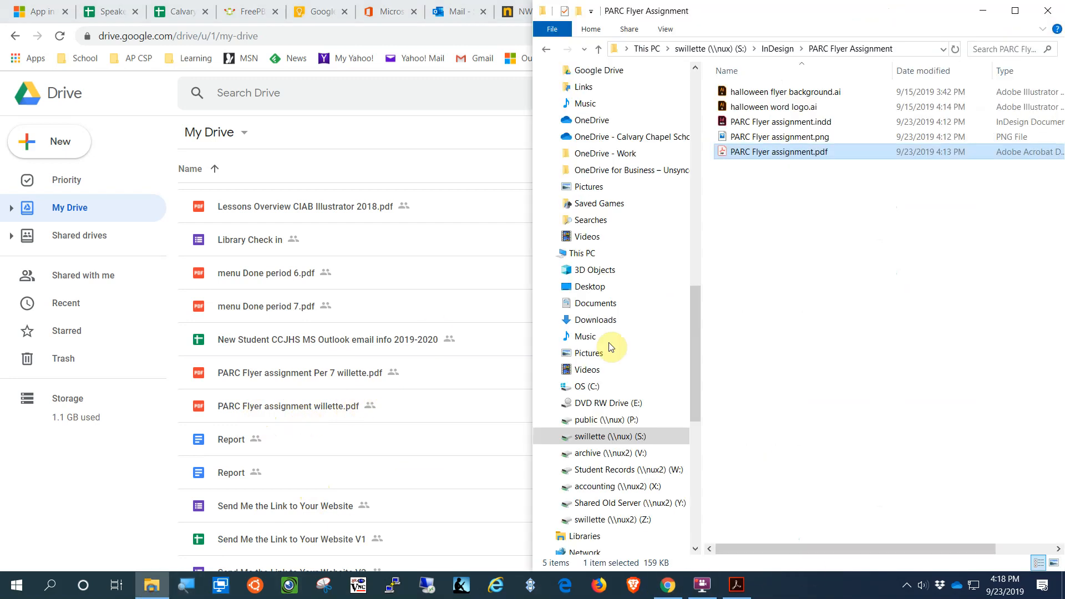
pyautogui.moveTo(726, 152); pyautogui.dragTo(411, 423)
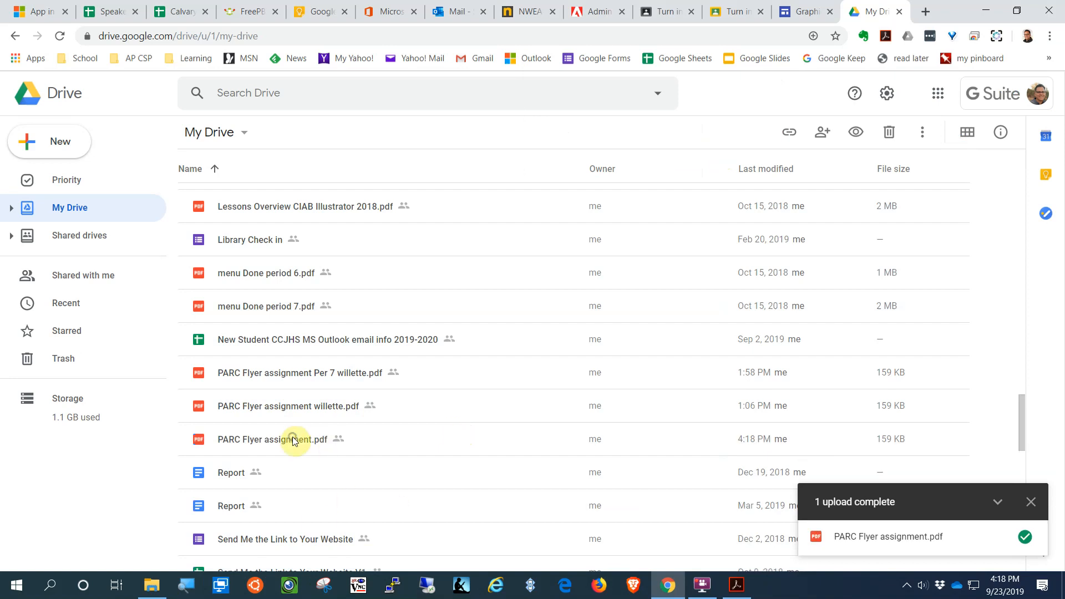
# Step: Copy a shareable link for the uploaded PARC Flyer assignment.pdf
pyautogui.rightClick(294, 439)
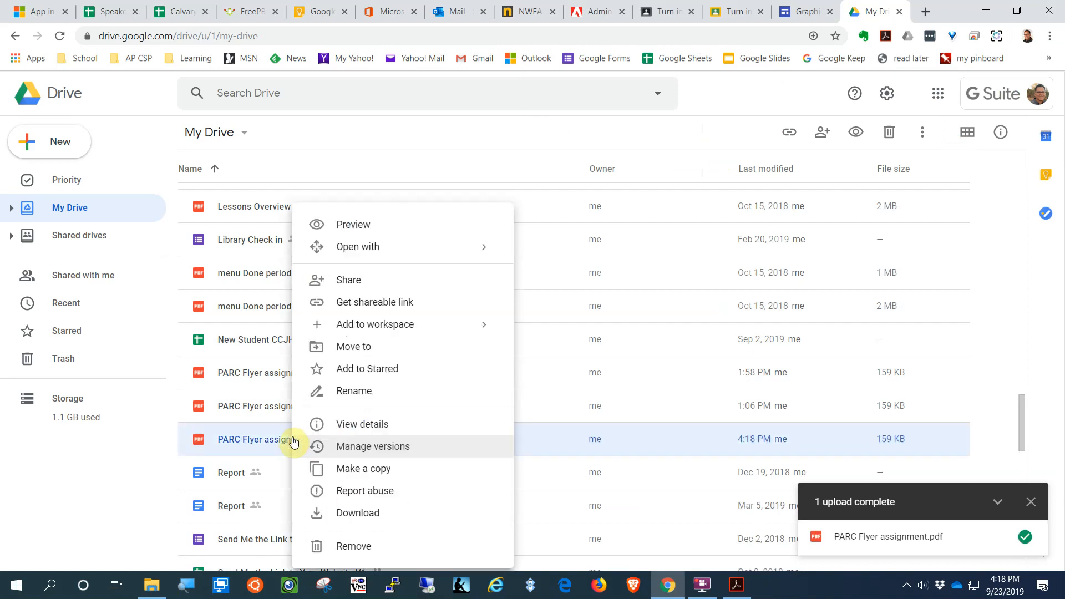
pyautogui.click(379, 304)
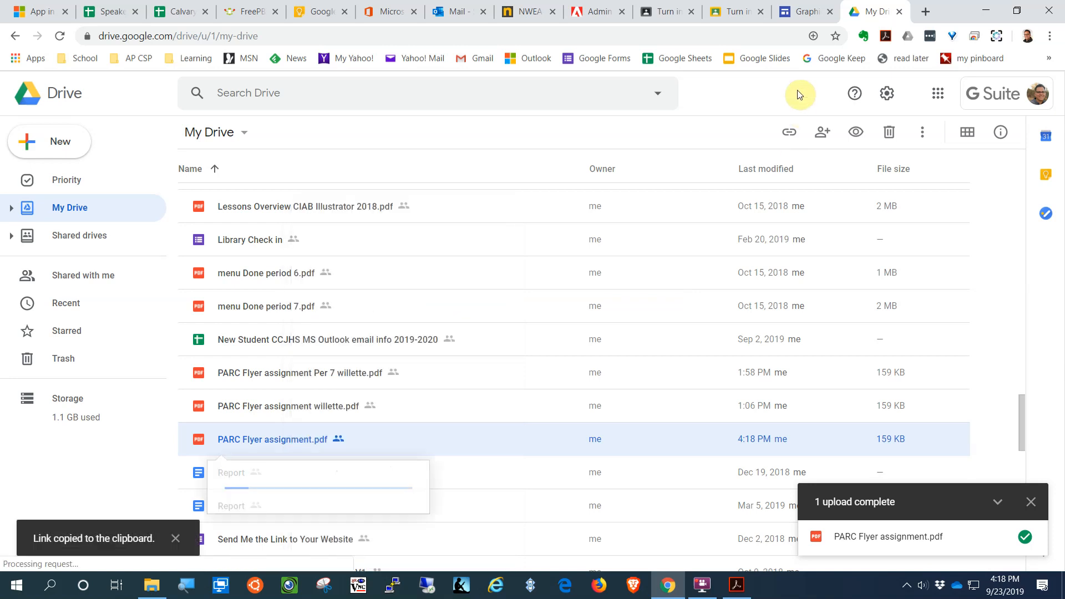
pyautogui.click(814, 11)
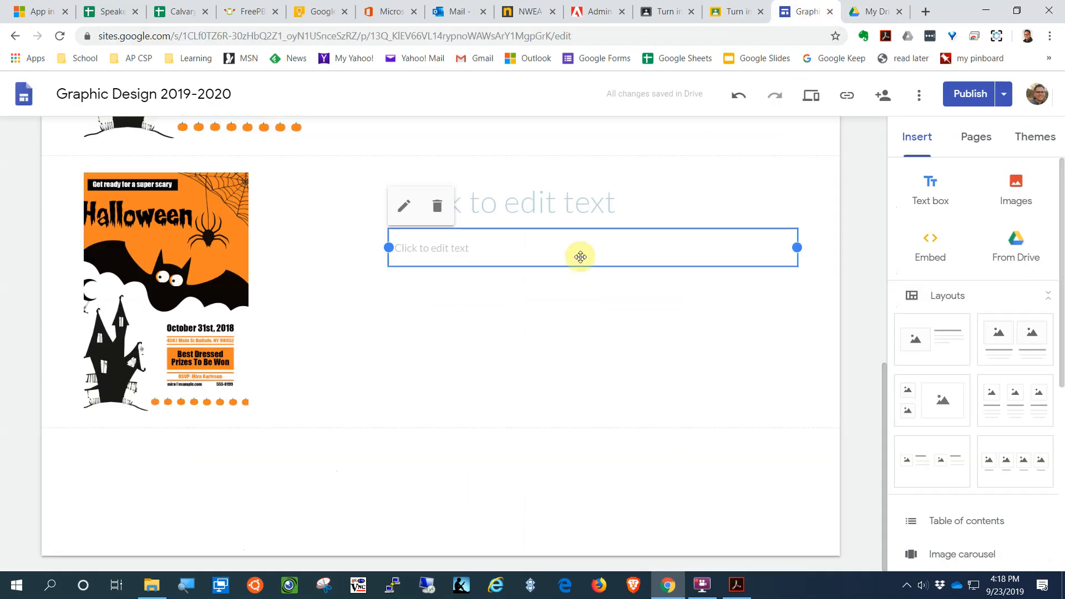
# Step: Link the new section's flyer image to the copied Drive PDF link
pyautogui.click(167, 187)
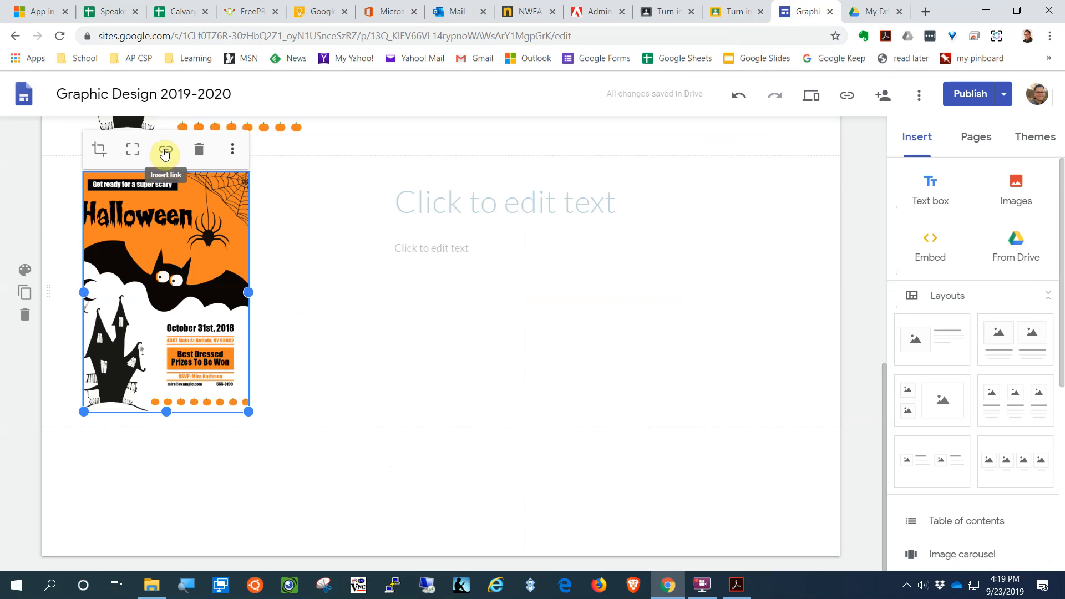
pyautogui.click(165, 151)
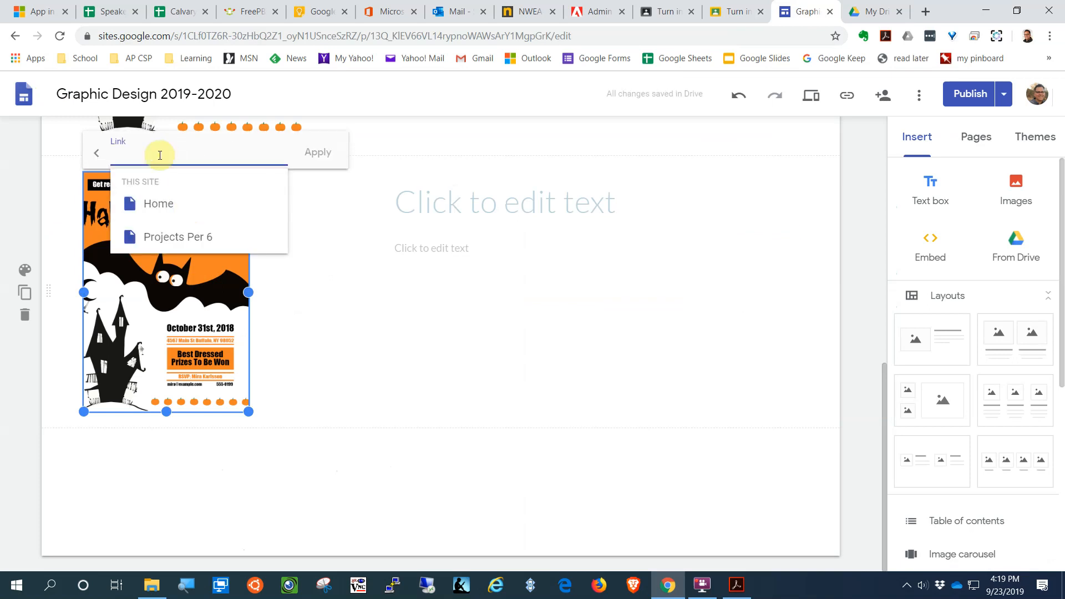
pyautogui.rightClick(158, 155)
pyautogui.click(208, 260)
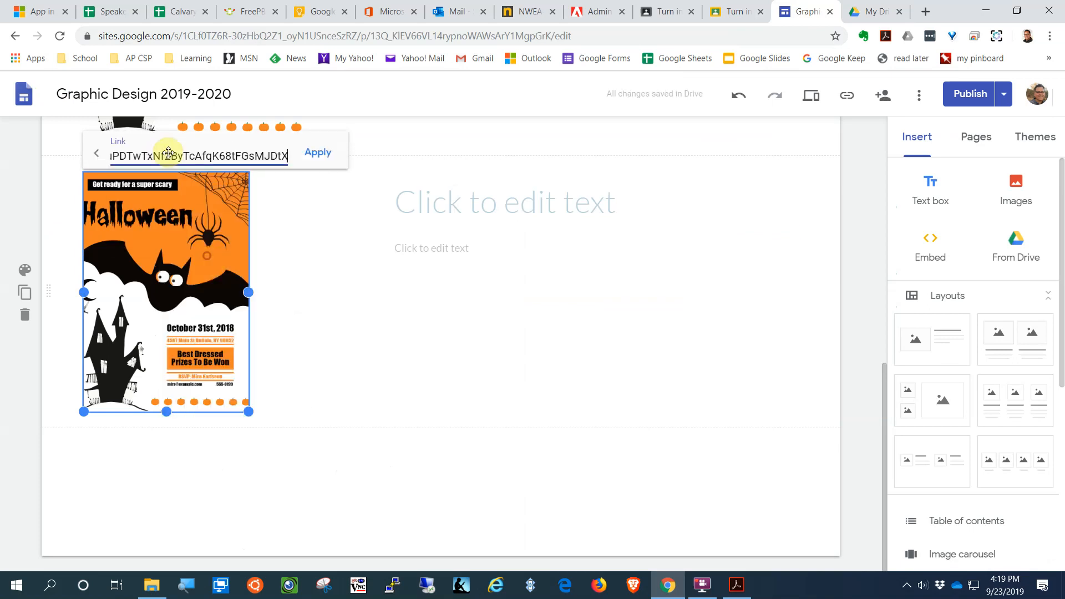
pyautogui.click(328, 156)
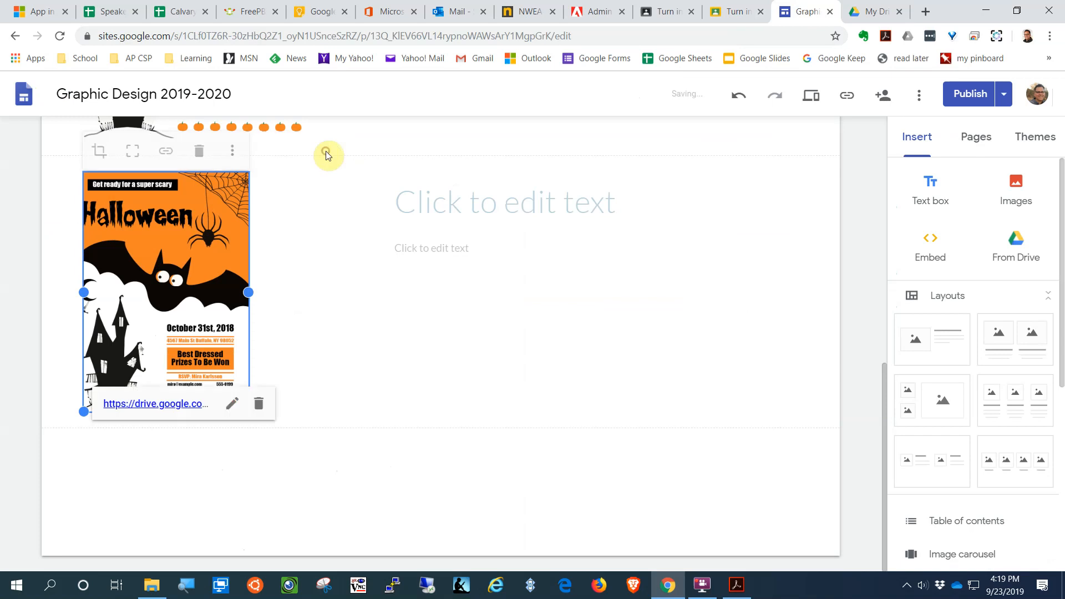
pyautogui.click(472, 376)
# Step: Publish the Graphic Design site and view the live published version
pyautogui.scroll(2, 747, 345)
pyautogui.click(968, 94)
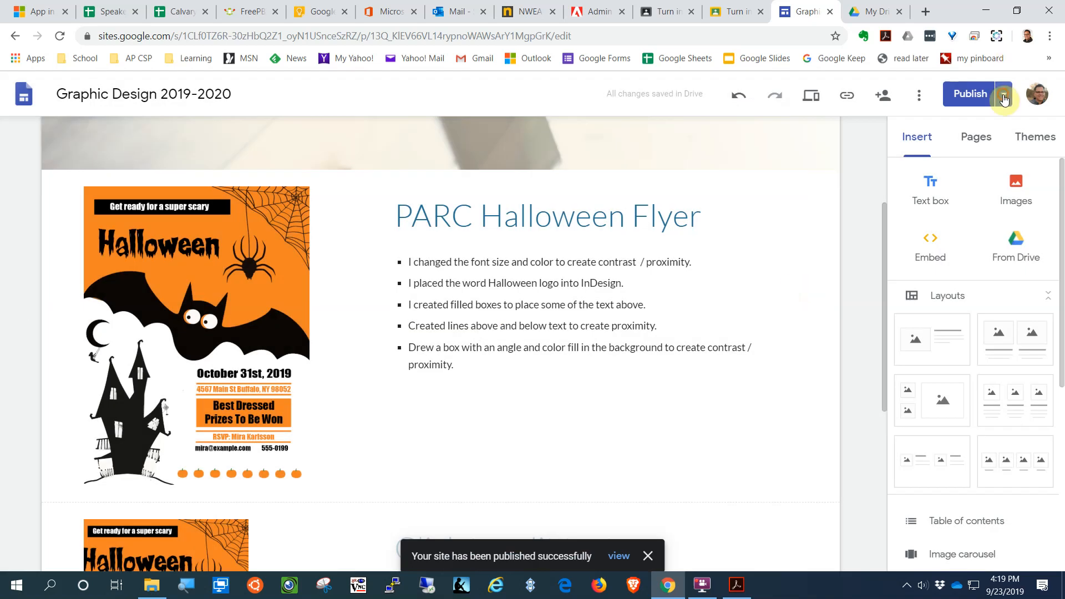
pyautogui.click(1003, 95)
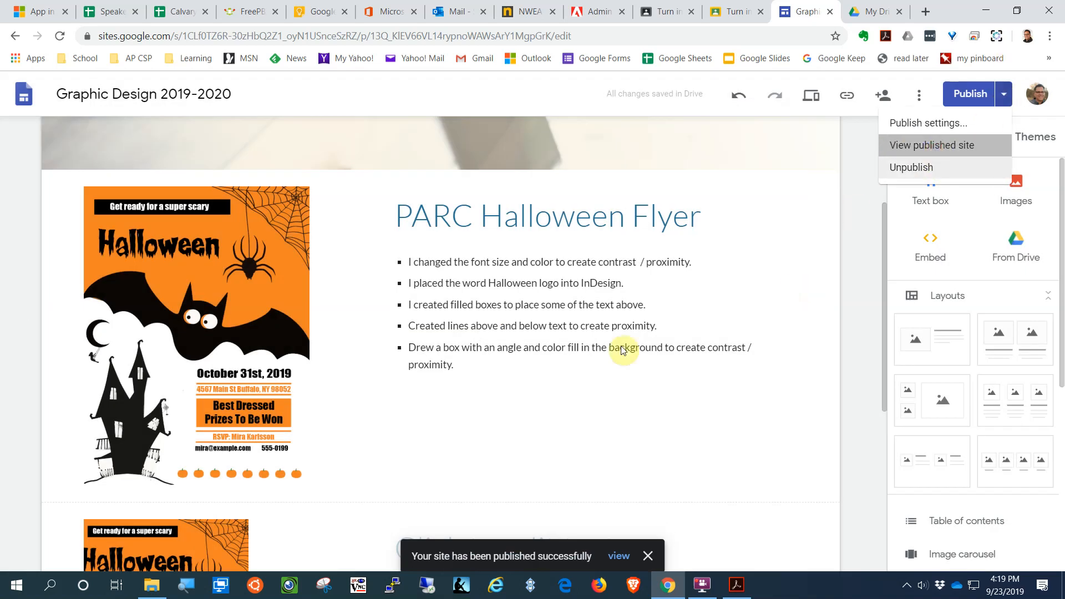
pyautogui.click(909, 145)
# Step: On the live page, check that the second flyer image opens its PDF, then close it
pyautogui.scroll(-5, 550, 339)
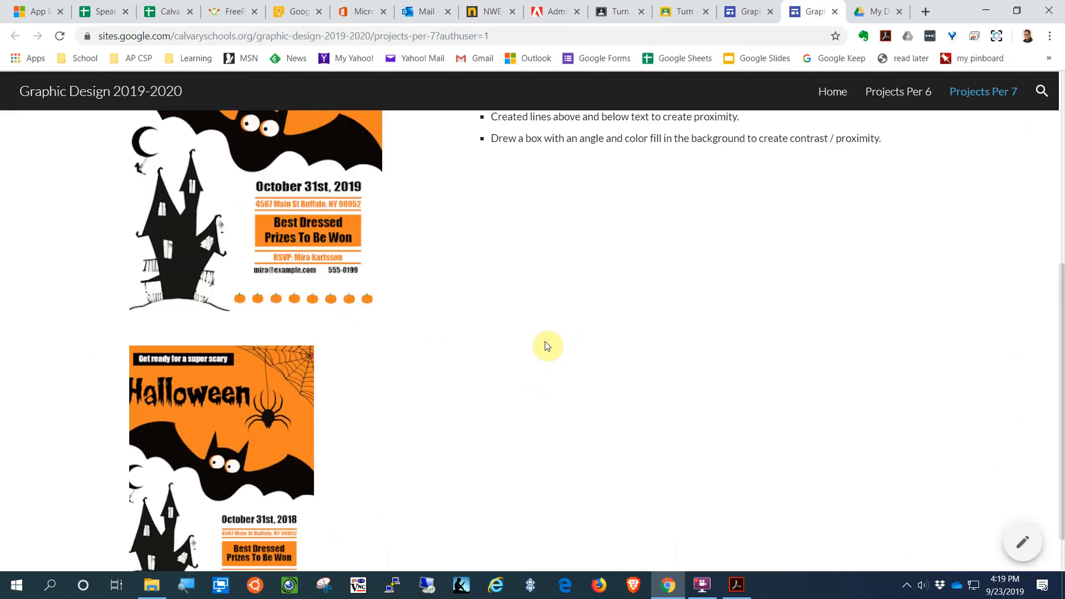
pyautogui.scroll(3, 547, 344)
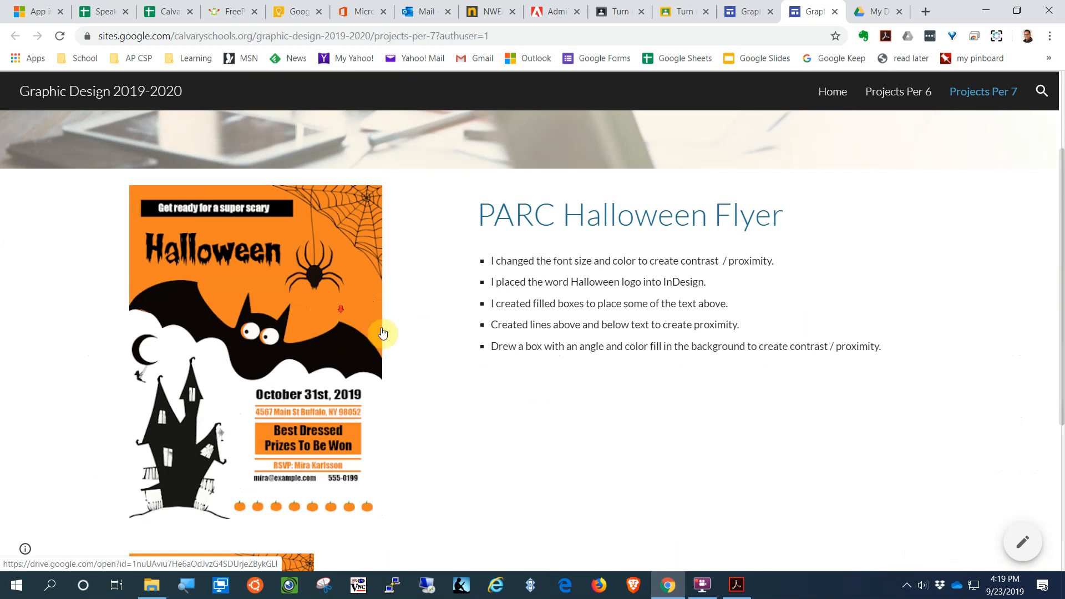
pyautogui.scroll(-4, 391, 332)
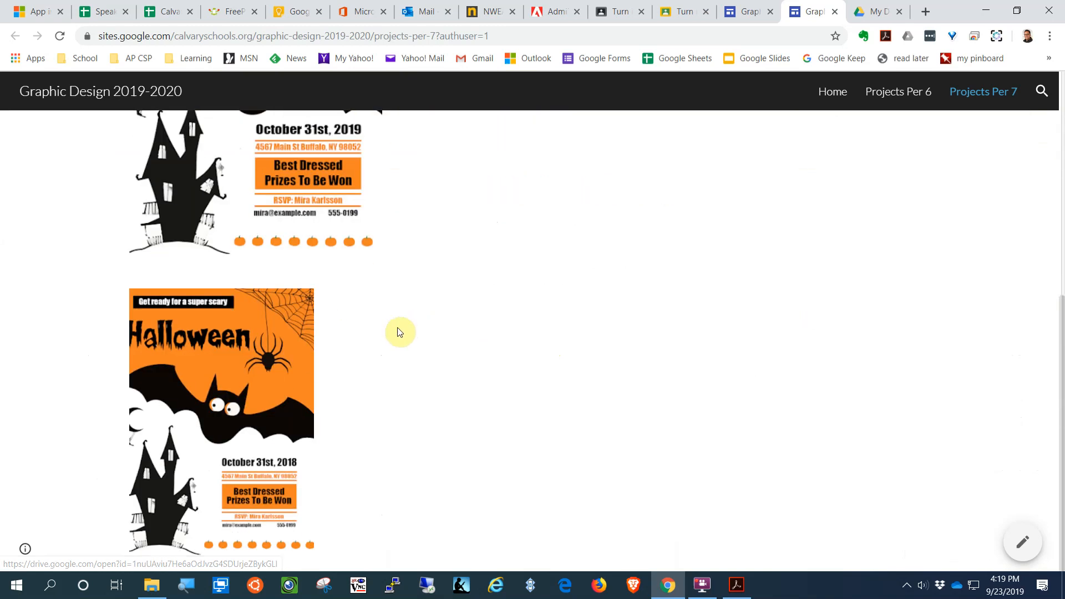
pyautogui.click(233, 358)
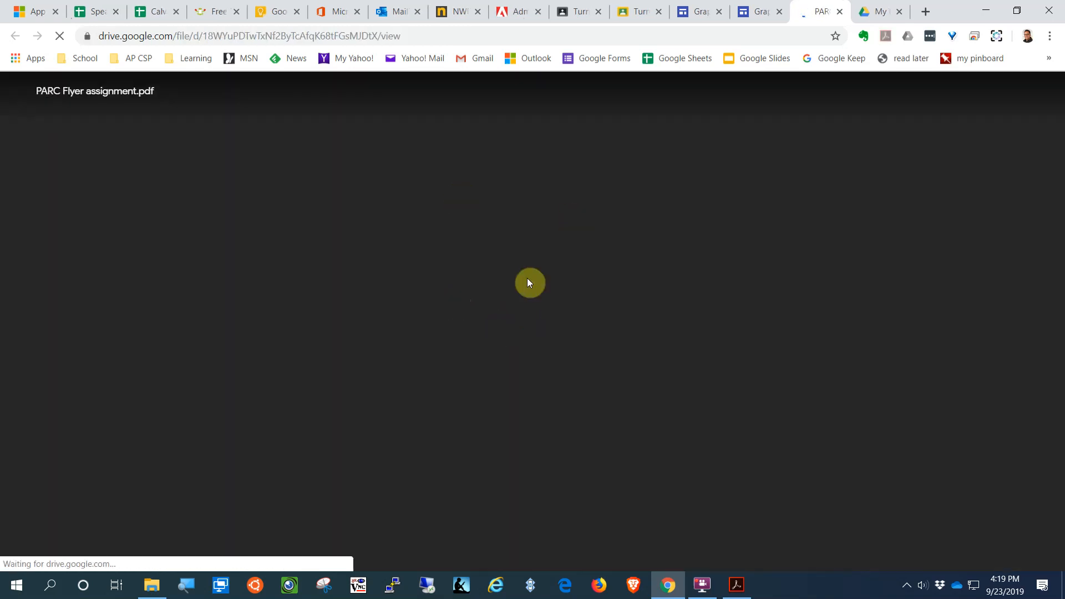
pyautogui.scroll(-6, 577, 336)
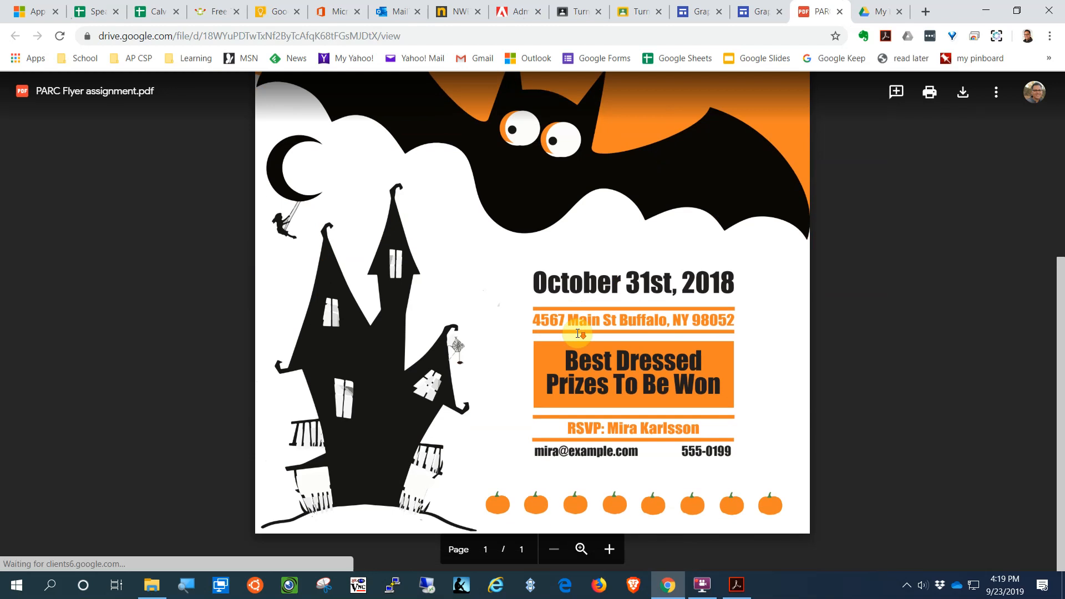
pyautogui.scroll(6, 576, 332)
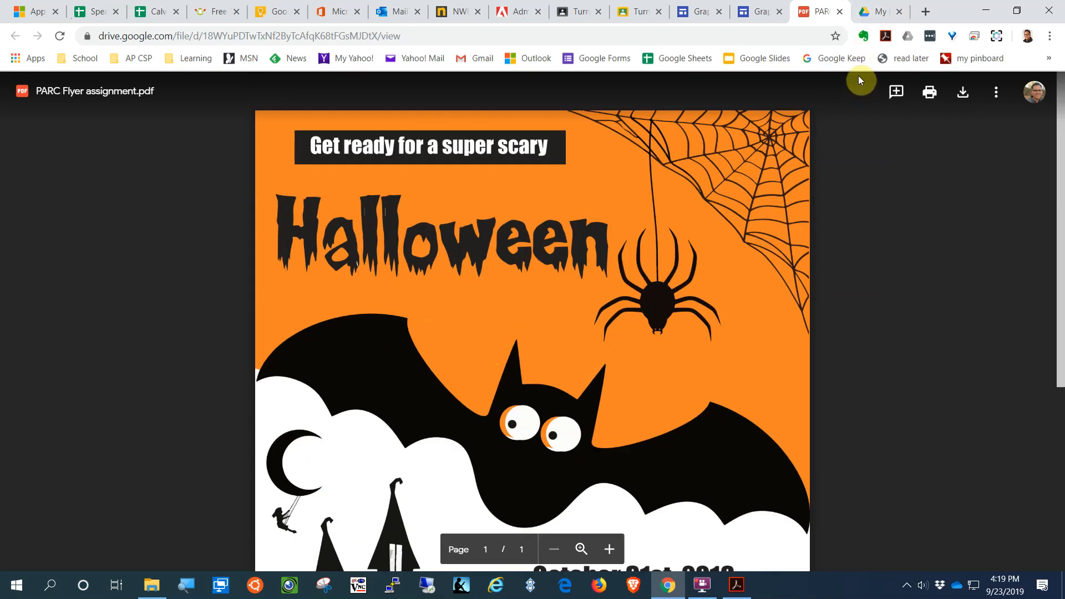
pyautogui.click(840, 12)
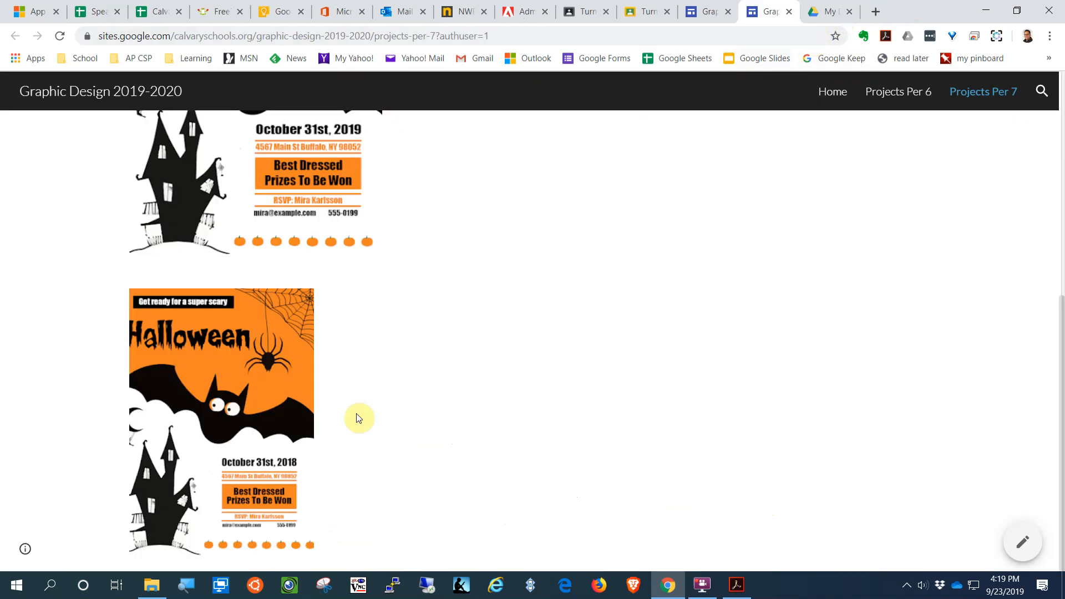
# Step: Check that the first flyer image opens its PDF, then close the published site
pyautogui.scroll(3, 260, 377)
pyautogui.scroll(1, 289, 362)
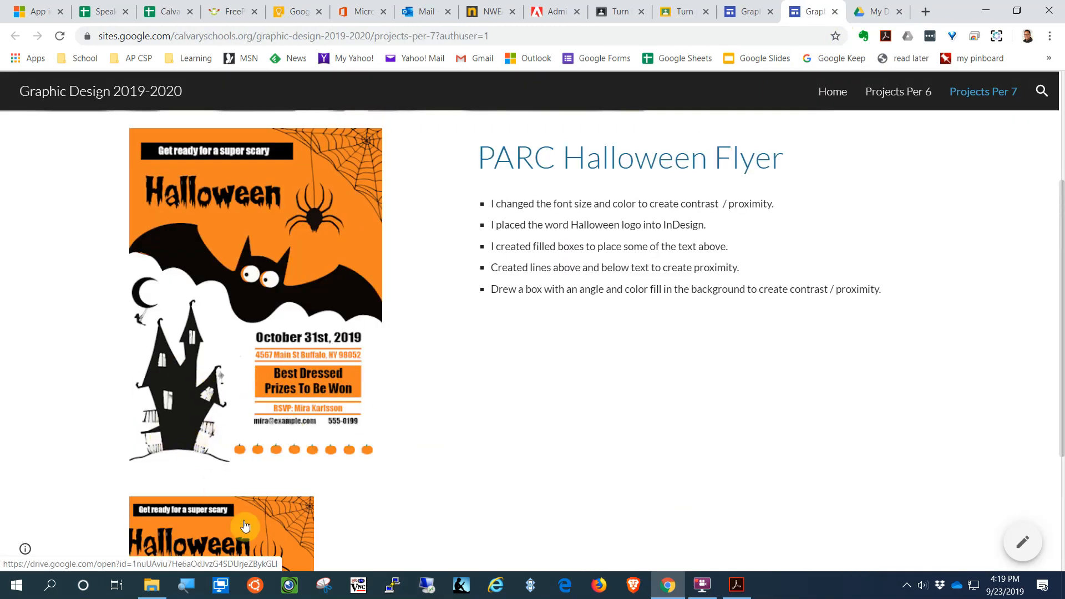
pyautogui.scroll(-1, 201, 488)
pyautogui.scroll(2, 328, 383)
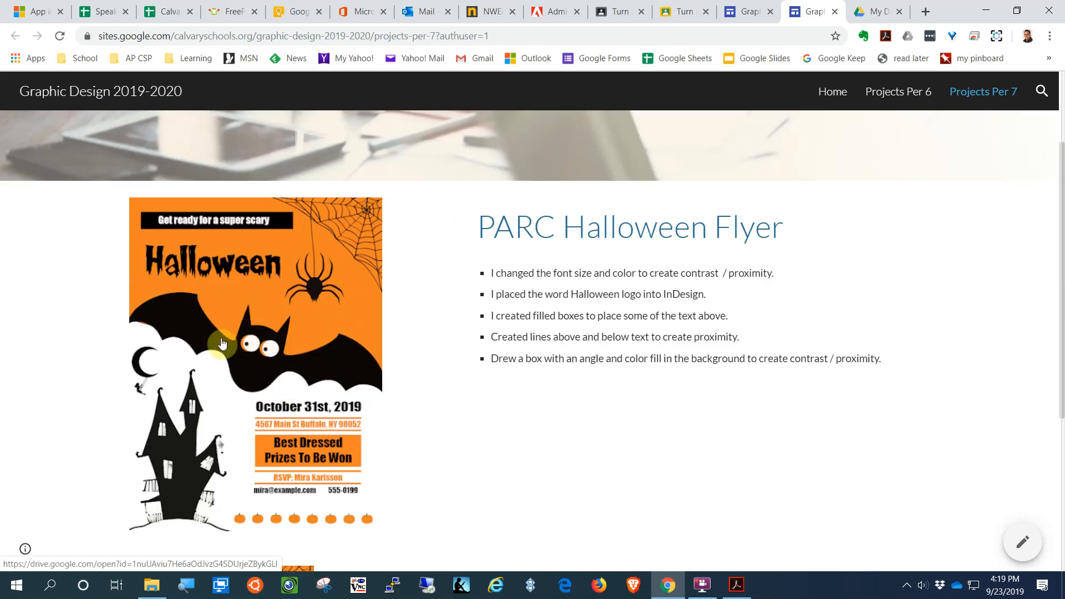
pyautogui.click(222, 291)
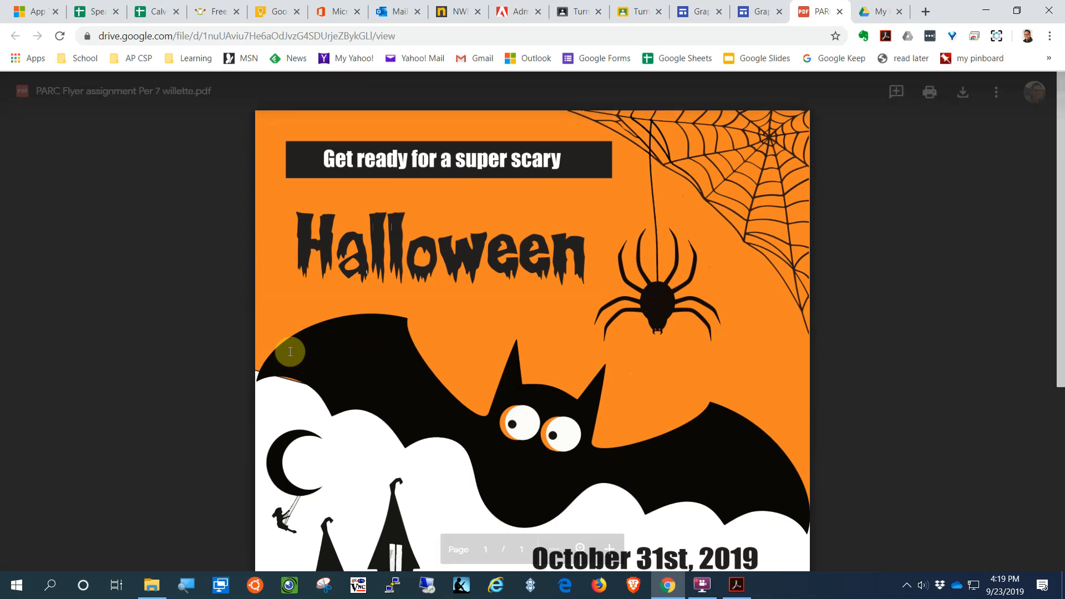
pyautogui.click(840, 12)
pyautogui.scroll(3, 499, 418)
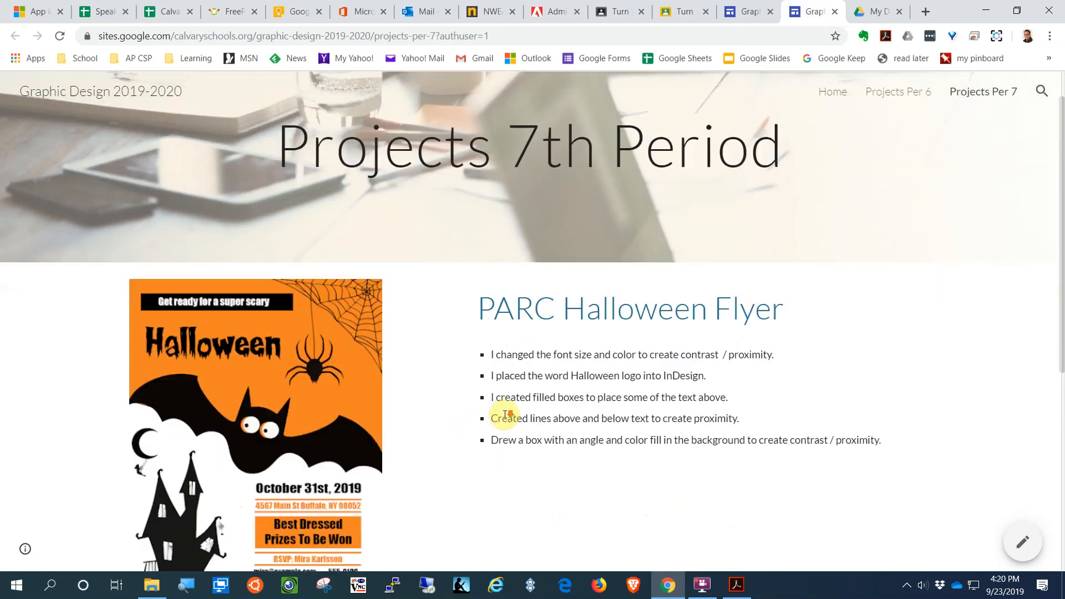
pyautogui.scroll(-6, 505, 414)
pyautogui.scroll(7, 505, 414)
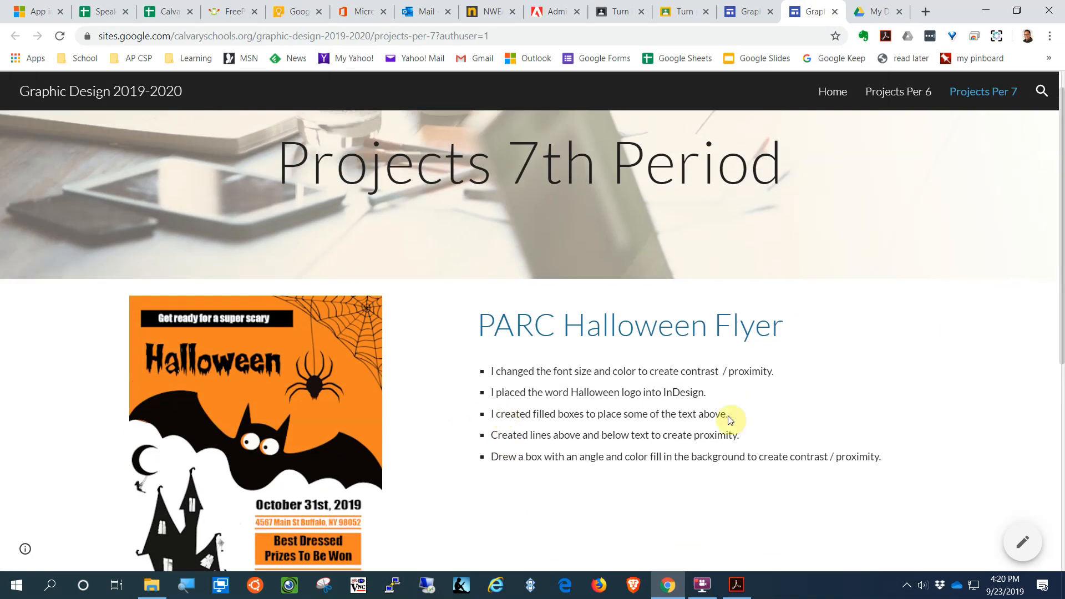
pyautogui.scroll(1, 608, 233)
pyautogui.scroll(-8, 509, 292)
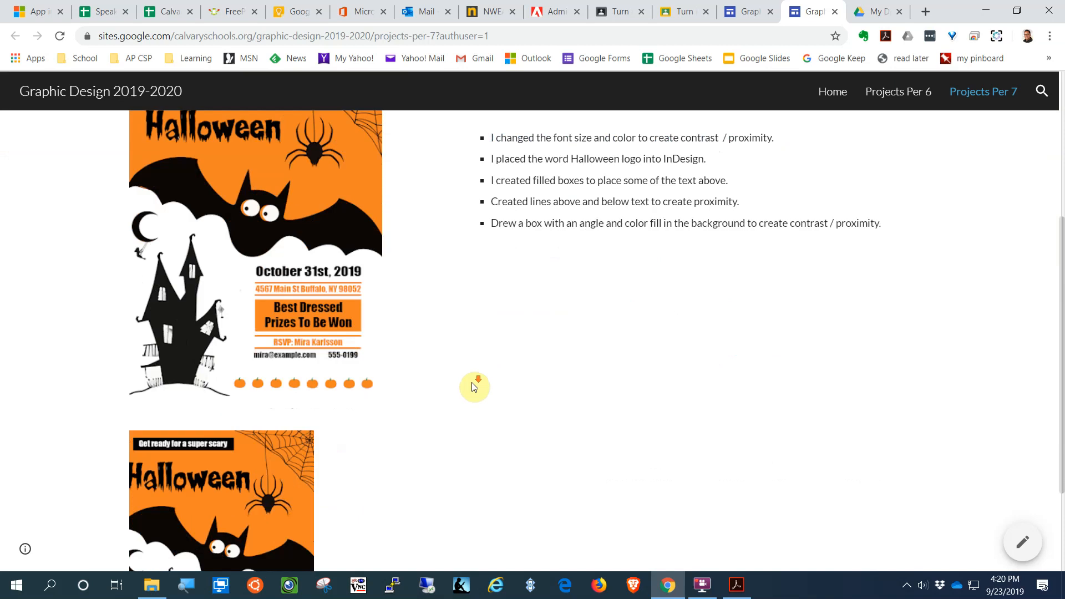
pyautogui.scroll(6, 423, 314)
pyautogui.click(834, 16)
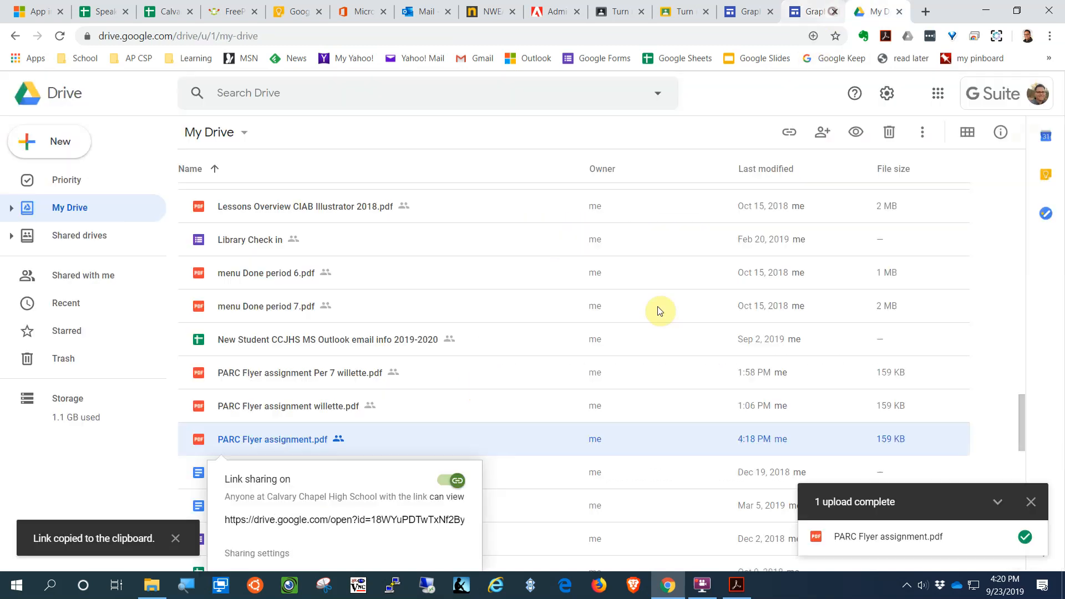
# Step: Delete the empty text placeholder and the section holding only the 2018 flyer
pyautogui.scroll(-3, 616, 364)
pyautogui.click(792, 17)
pyautogui.click(515, 436)
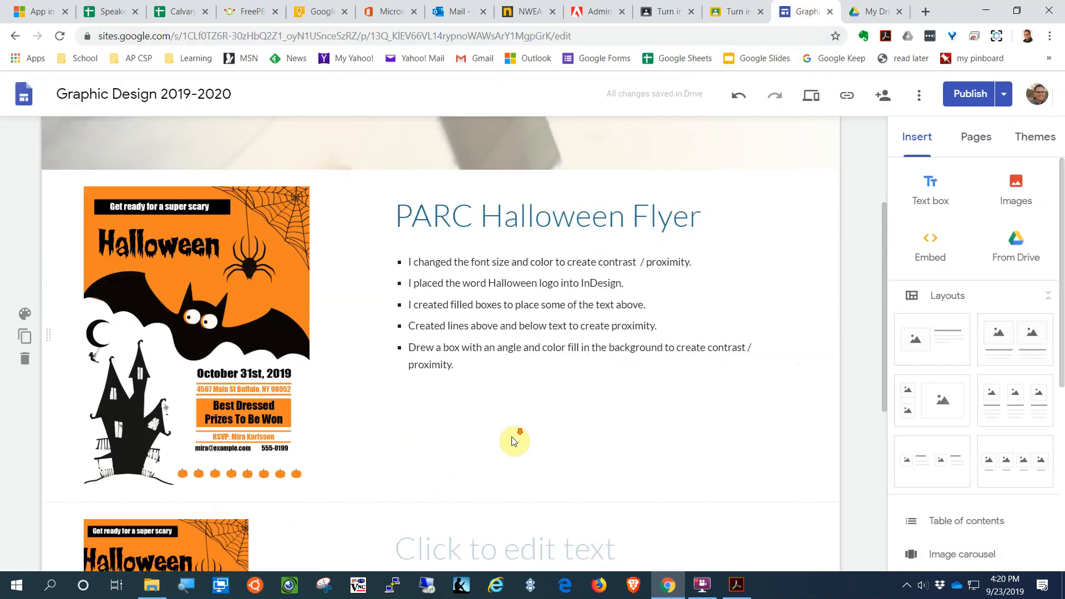
pyautogui.scroll(-5, 513, 438)
pyautogui.moveTo(232, 310); pyautogui.dragTo(233, 314)
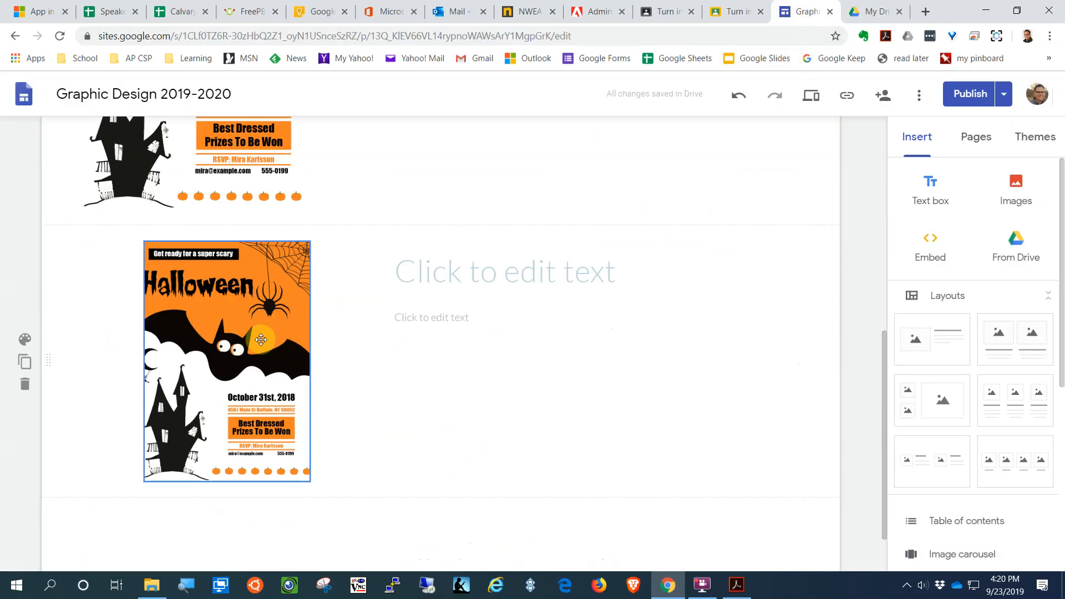
pyautogui.click(483, 328)
pyautogui.press('Delete')
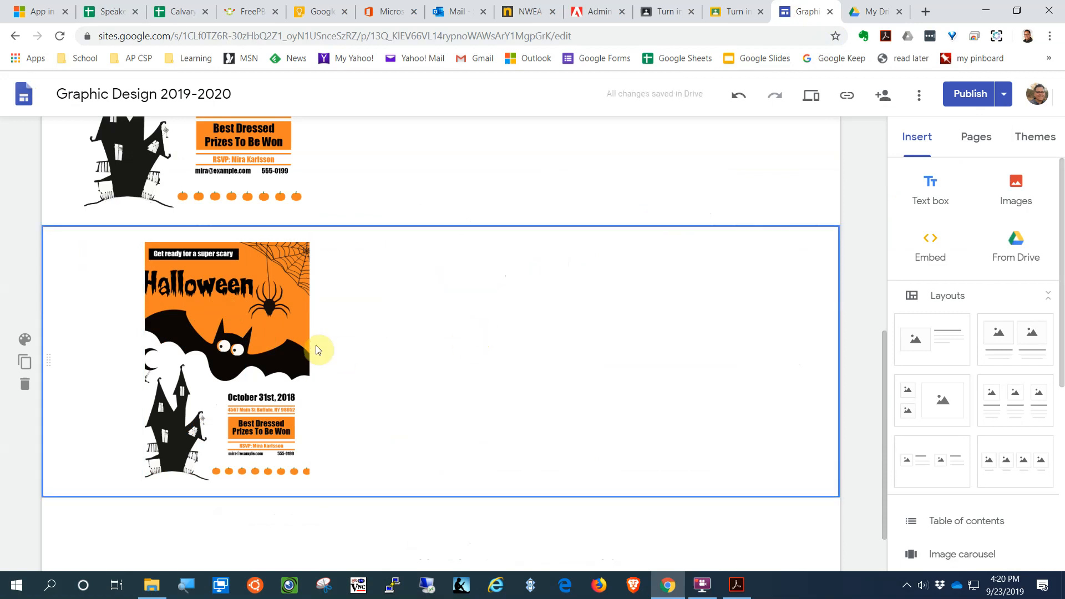
pyautogui.press('Delete')
pyautogui.scroll(4, 506, 428)
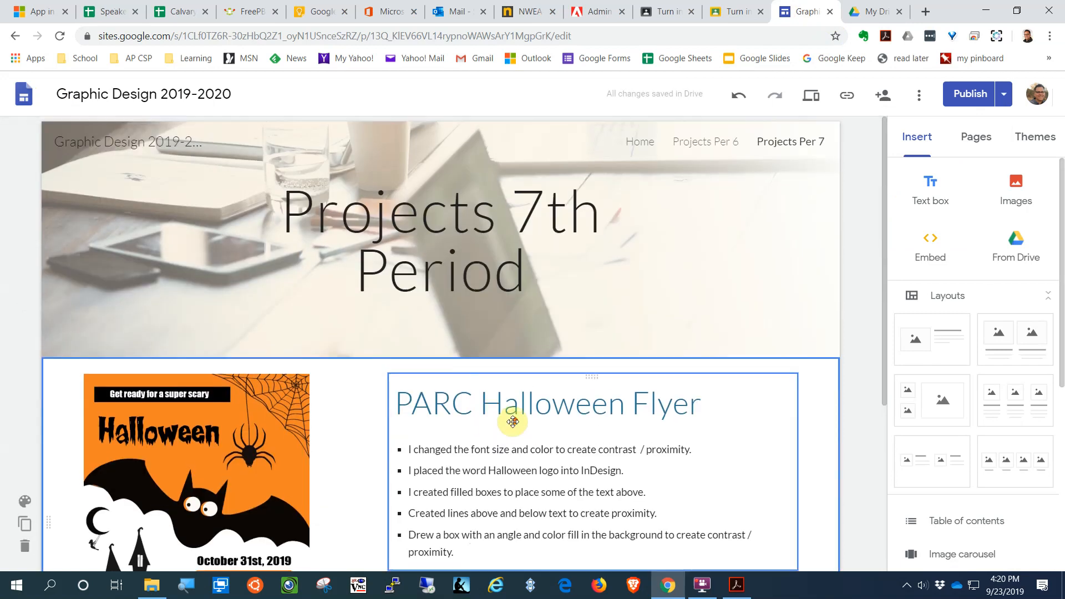
pyautogui.scroll(-1, 490, 430)
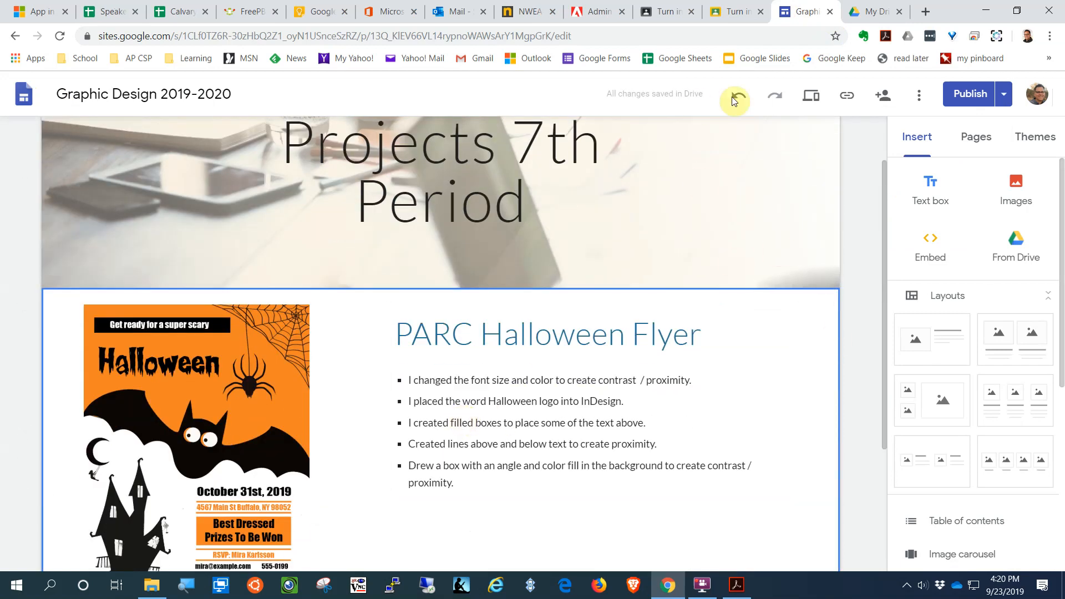
pyautogui.scroll(2, 771, 255)
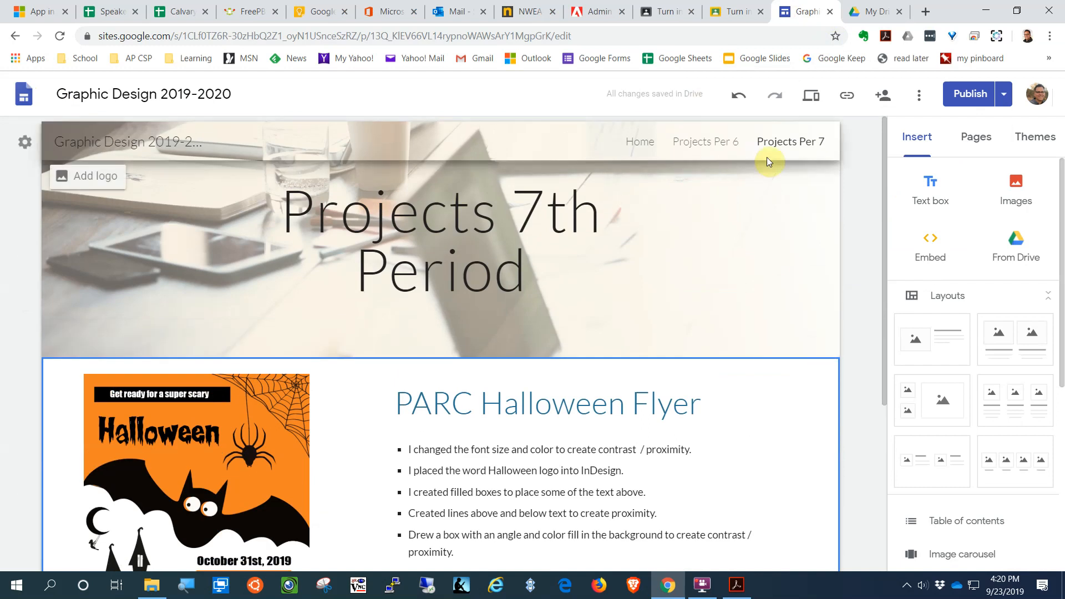
# Step: Go to the Projects Per 6 page and scroll to its PARC Halloween Flyer entry
pyautogui.click(706, 142)
pyautogui.scroll(-1, 621, 381)
pyautogui.scroll(-5, 715, 370)
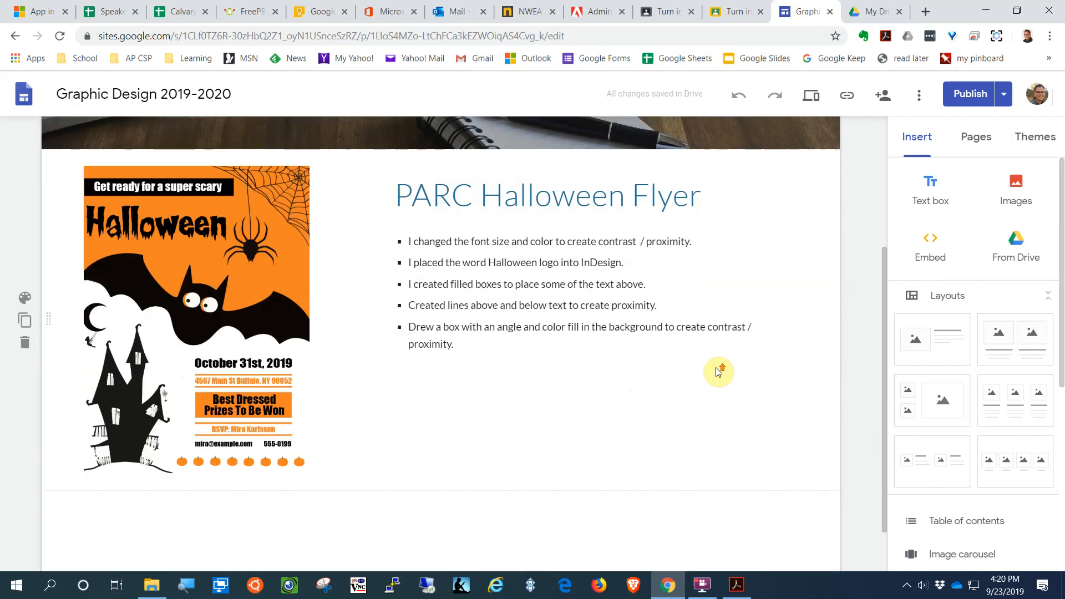
pyautogui.scroll(6, 717, 371)
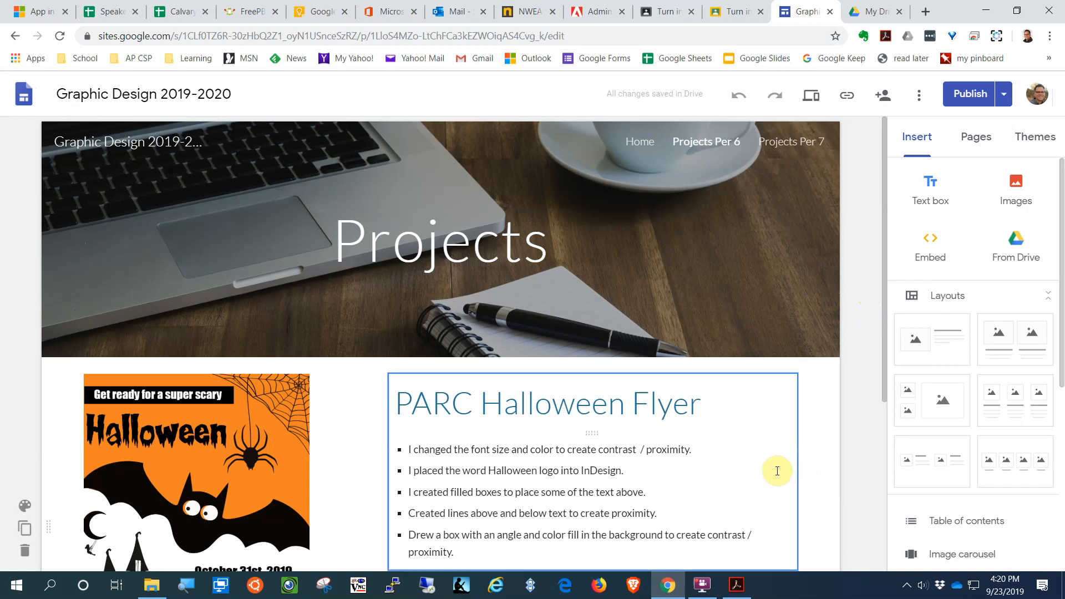
pyautogui.click(701, 585)
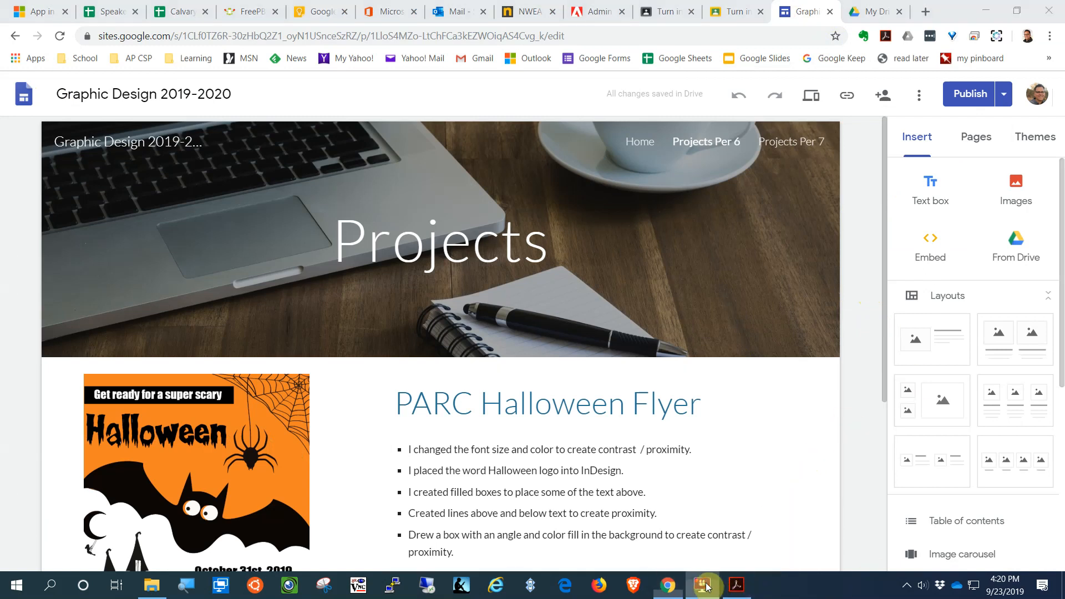